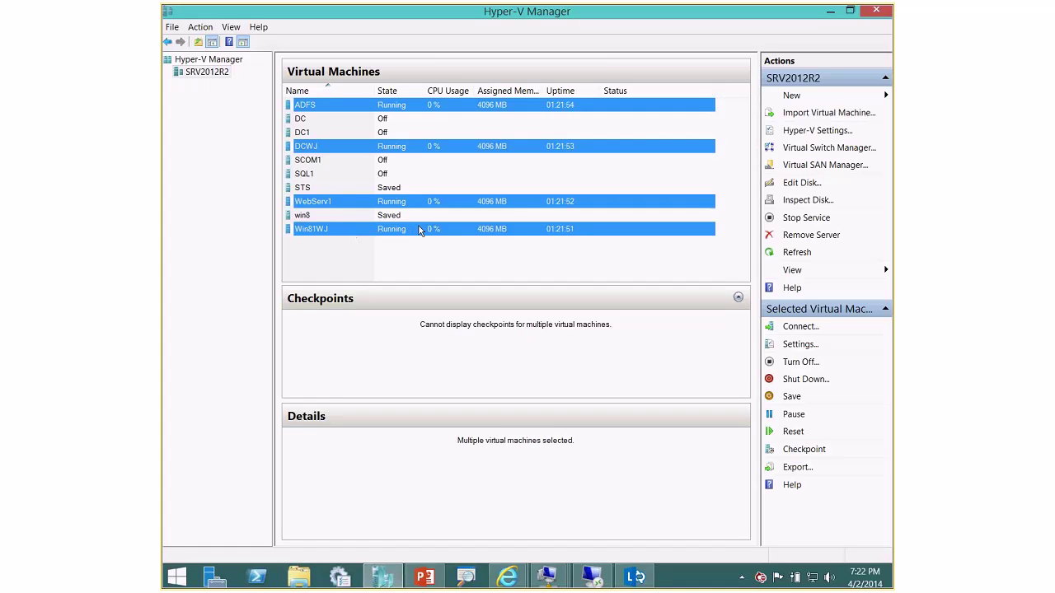
Connect to the DCWJ virtual machine and sign in with the administrator password.
{"action": "left_click", "coordinate": [833, 14]}
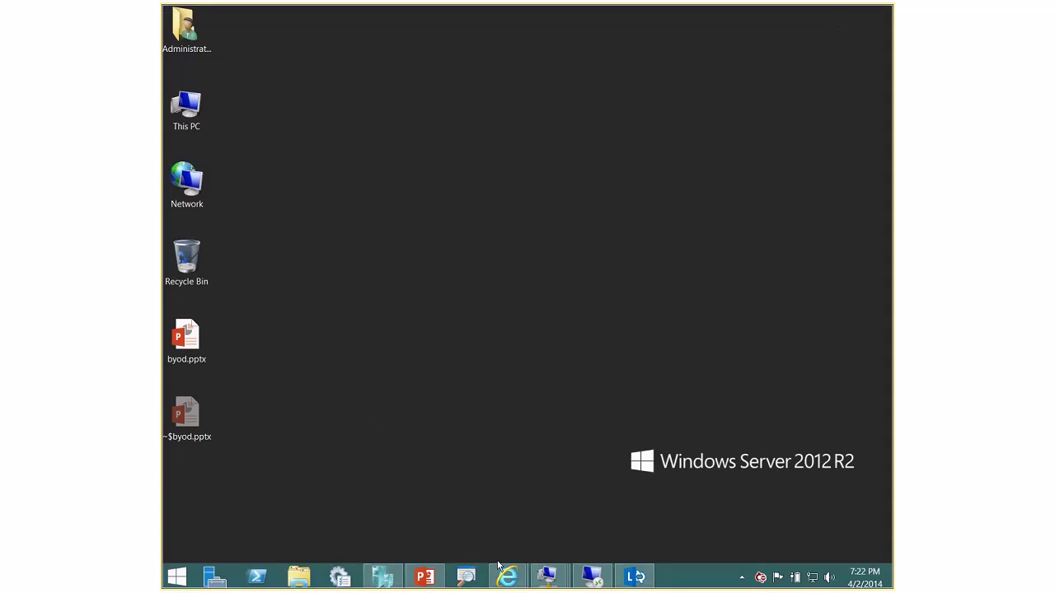
{"action": "mouse_move", "coordinate": [560, 584]}
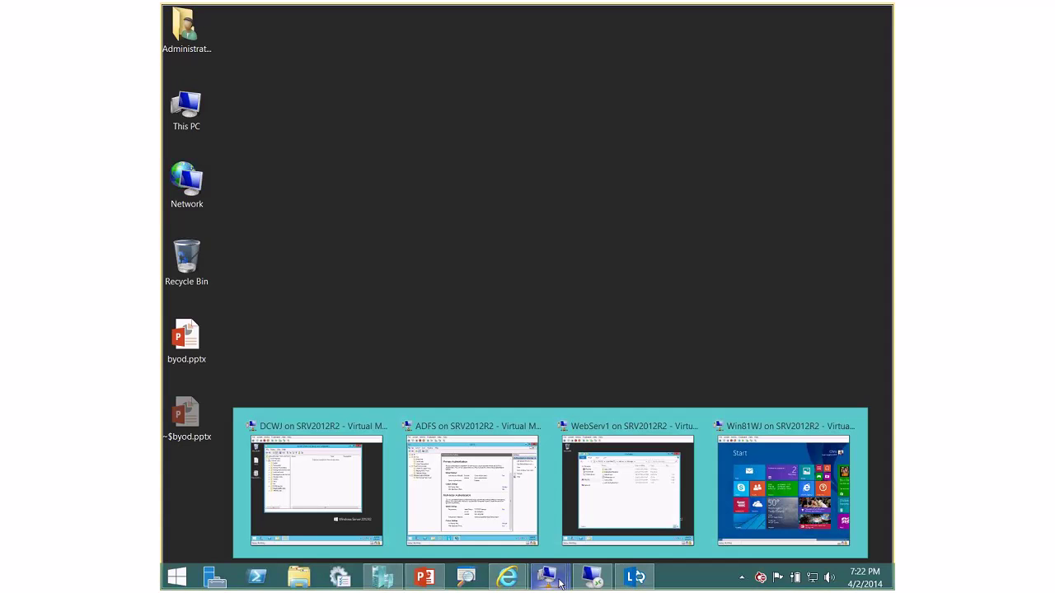
{"action": "left_click", "coordinate": [317, 486]}
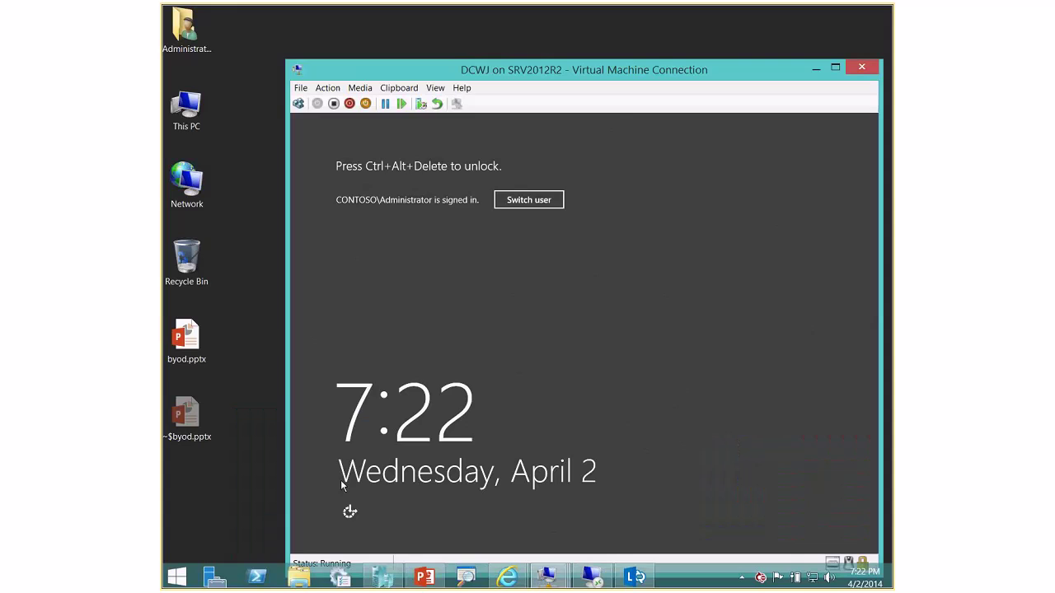
{"action": "left_click", "coordinate": [298, 103]}
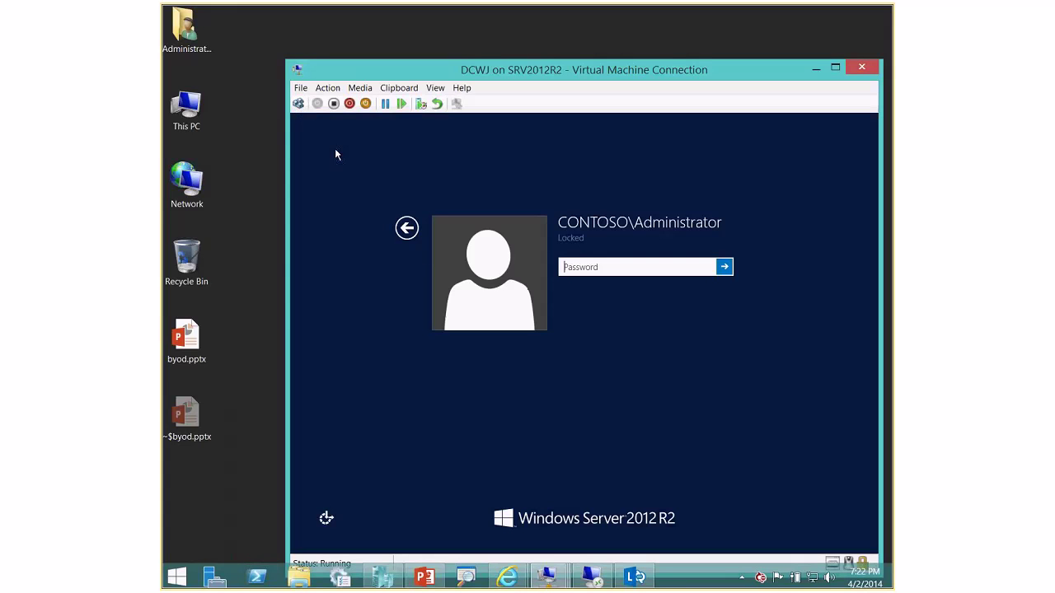
{"action": "key", "text": "Return"}
Launch an empty management console by running mmc from the Win+X Run box.
{"action": "left_click_drag", "start_coordinate": [534, 72], "coordinate": [502, 47]}
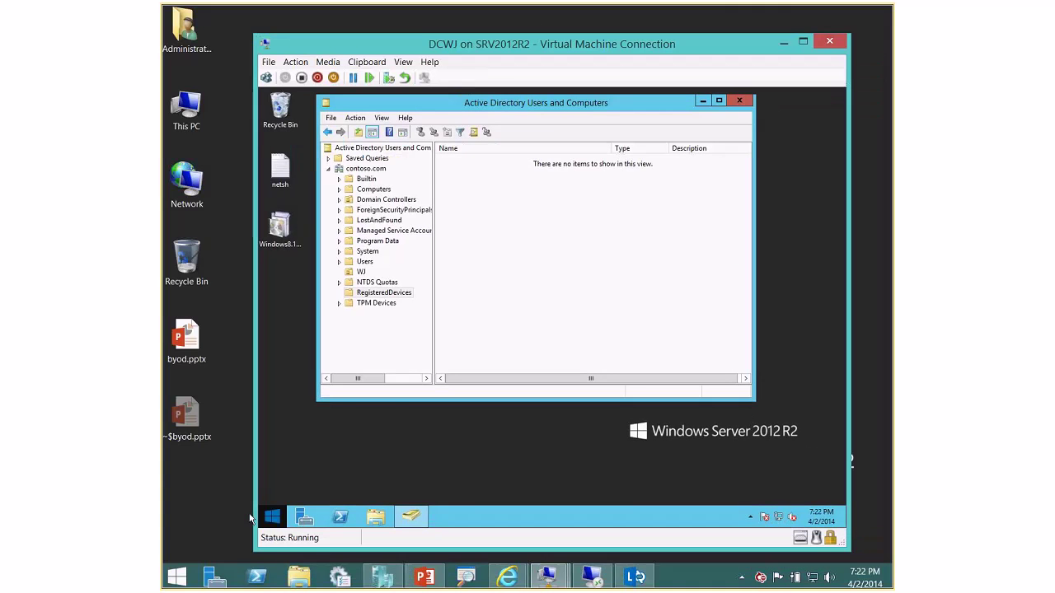
{"action": "right_click", "coordinate": [272, 517]}
{"action": "left_click", "coordinate": [293, 484]}
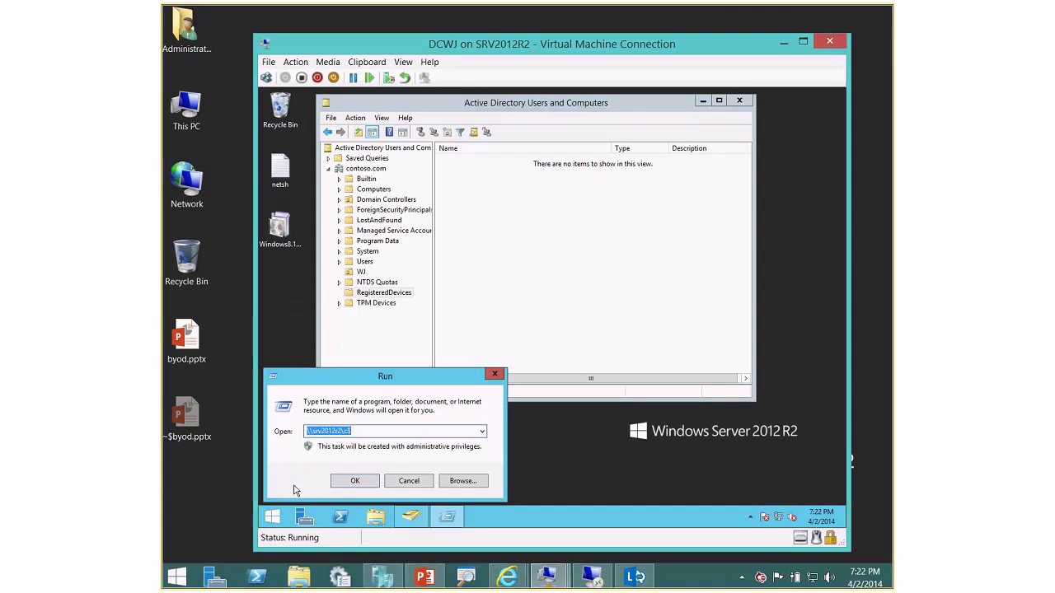
{"action": "type", "text": "mmc"}
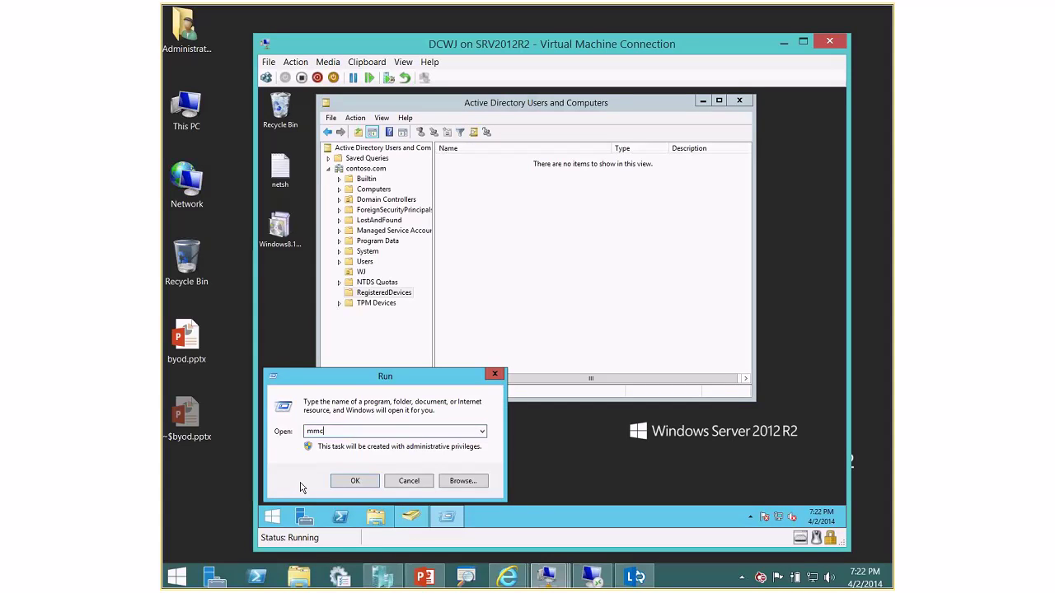
{"action": "key", "text": "Return"}
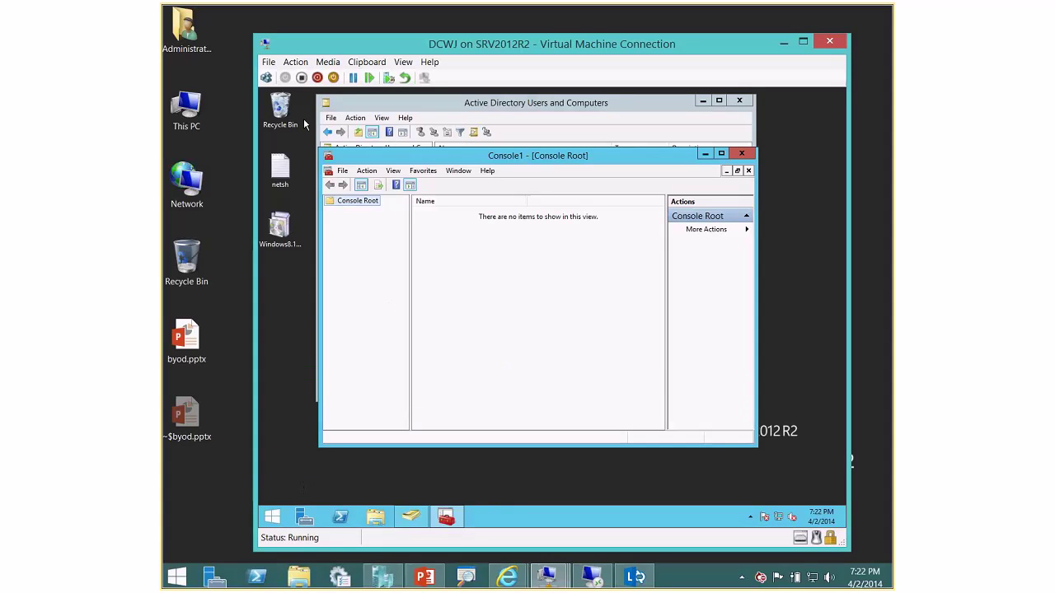
Add the Certificates snap-in for the local computer account to the console.
{"action": "left_click", "coordinate": [343, 171]}
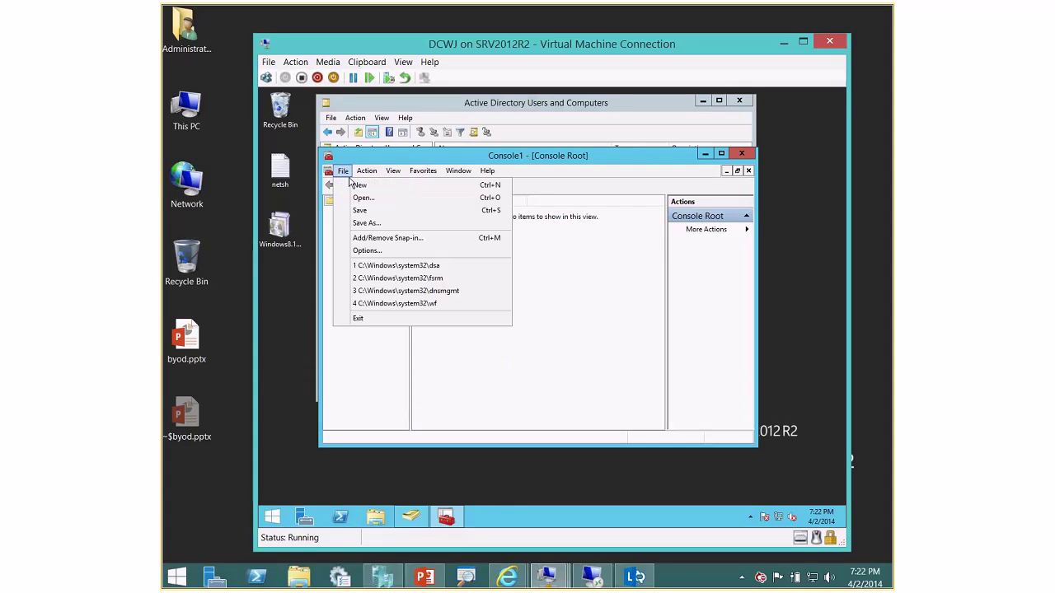
{"action": "left_click", "coordinate": [367, 238]}
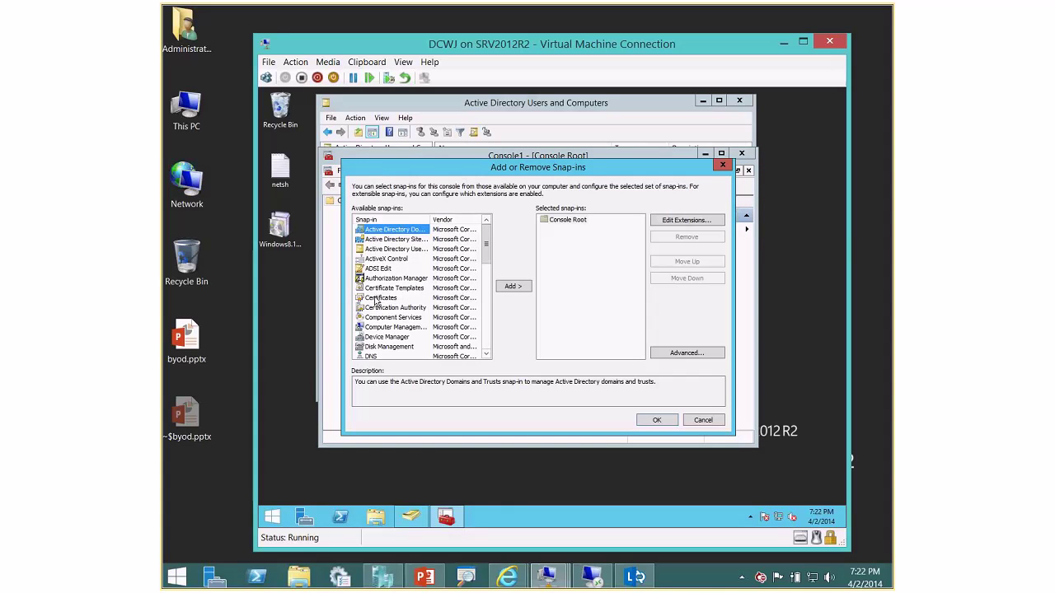
{"action": "double_click", "coordinate": [376, 299]}
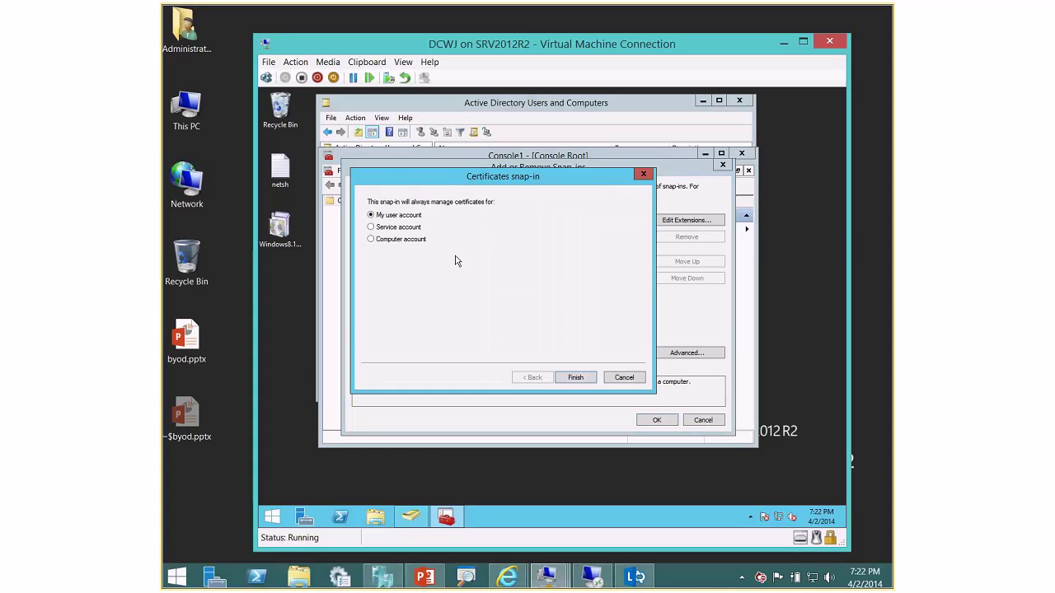
{"action": "left_click", "coordinate": [386, 239]}
{"action": "left_click", "coordinate": [572, 377]}
{"action": "left_click", "coordinate": [574, 378]}
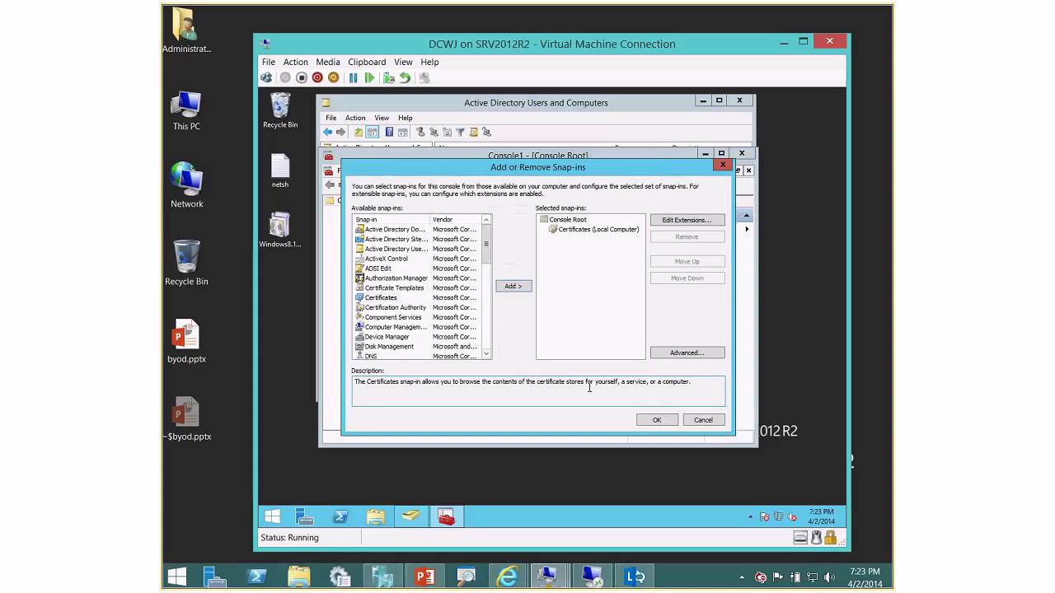
{"action": "left_click", "coordinate": [657, 421]}
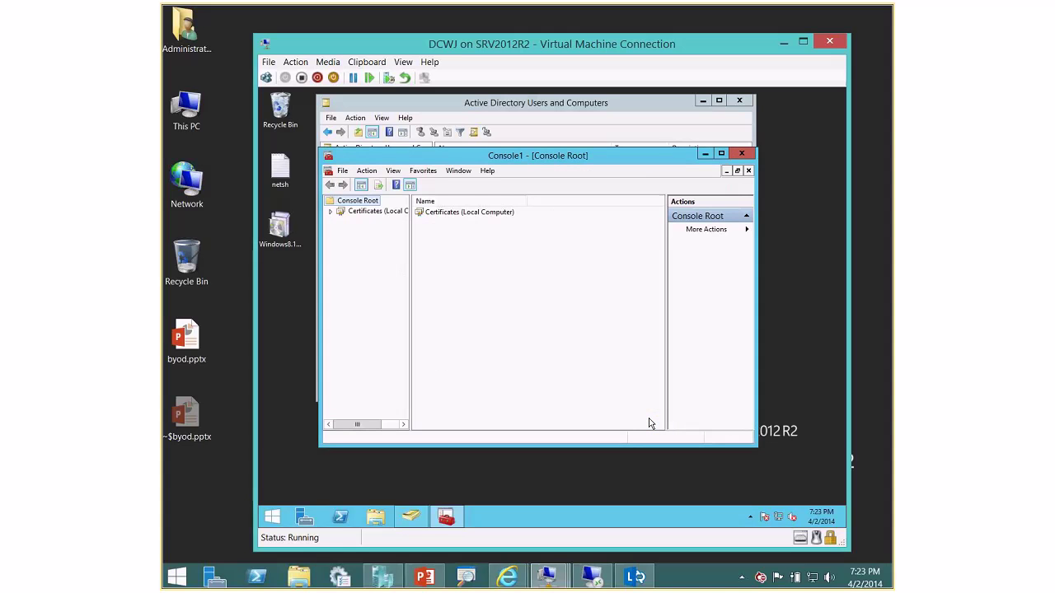
Expand Certificates (Local Computer) > Personal > Certificates to list its four certificates.
{"action": "left_click", "coordinate": [329, 211]}
{"action": "left_click", "coordinate": [341, 222]}
{"action": "left_click", "coordinate": [387, 231]}
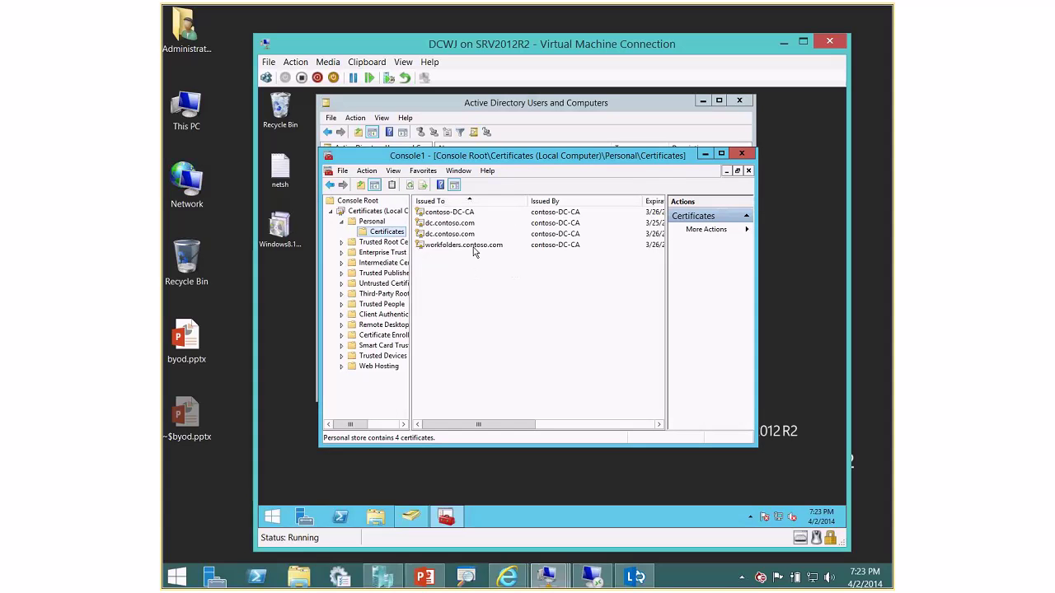
Select the workfolders.contoso.com certificate and briefly open its properties.
{"action": "left_click", "coordinate": [474, 246]}
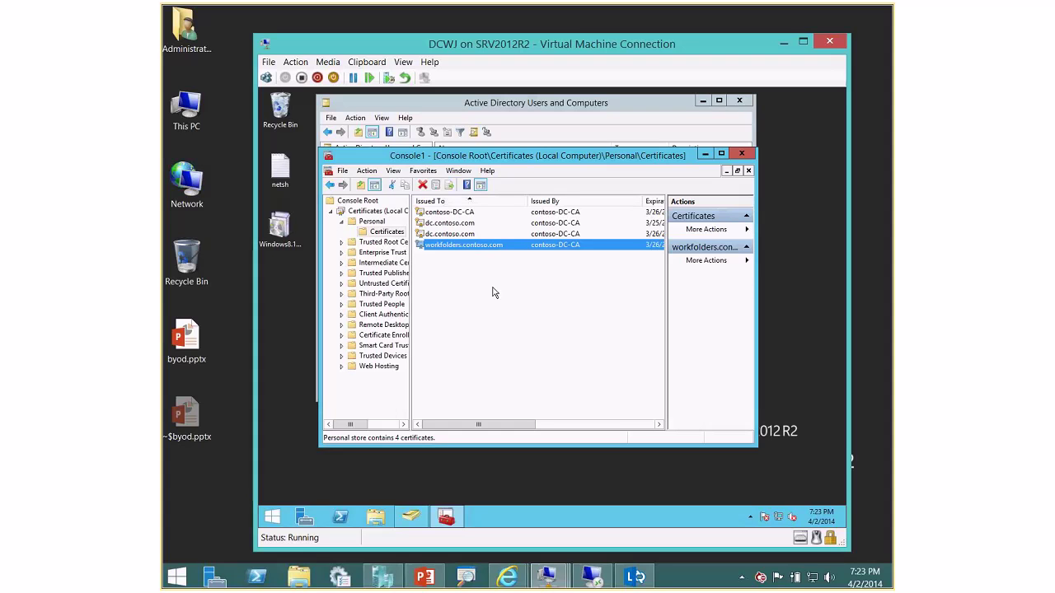
{"action": "right_click", "coordinate": [496, 250]}
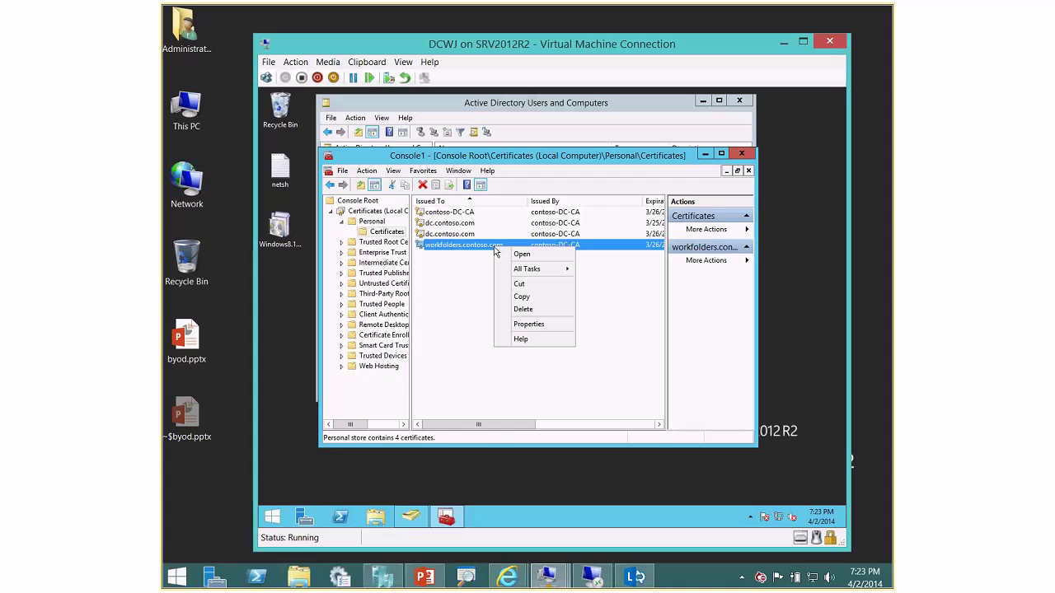
{"action": "left_click", "coordinate": [522, 325]}
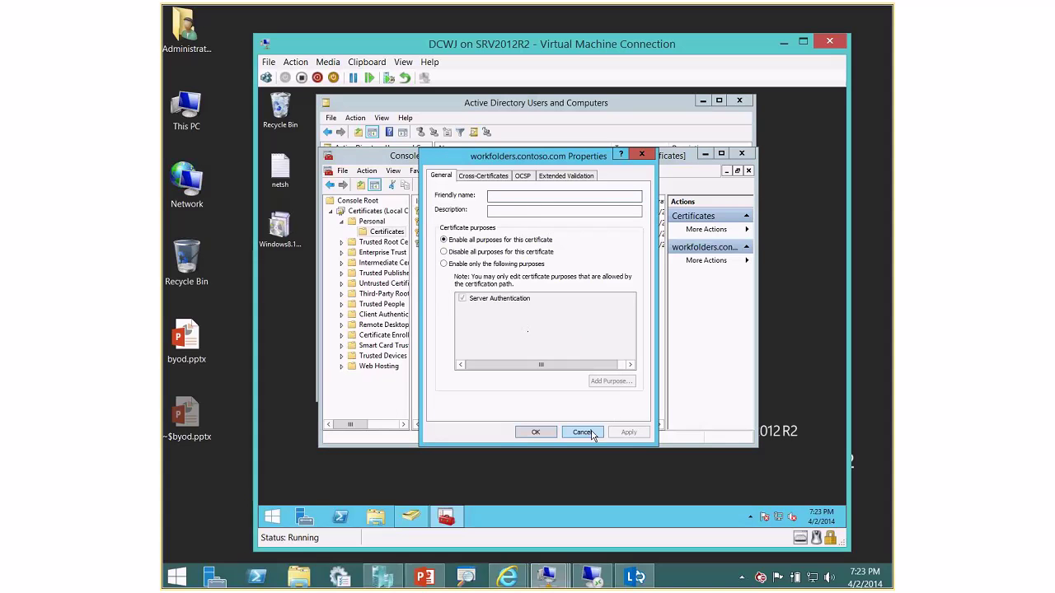
{"action": "left_click", "coordinate": [582, 433]}
In the certificate's Details, select the full Thumbprint value and check the Subject Alternative Name.
{"action": "double_click", "coordinate": [490, 246]}
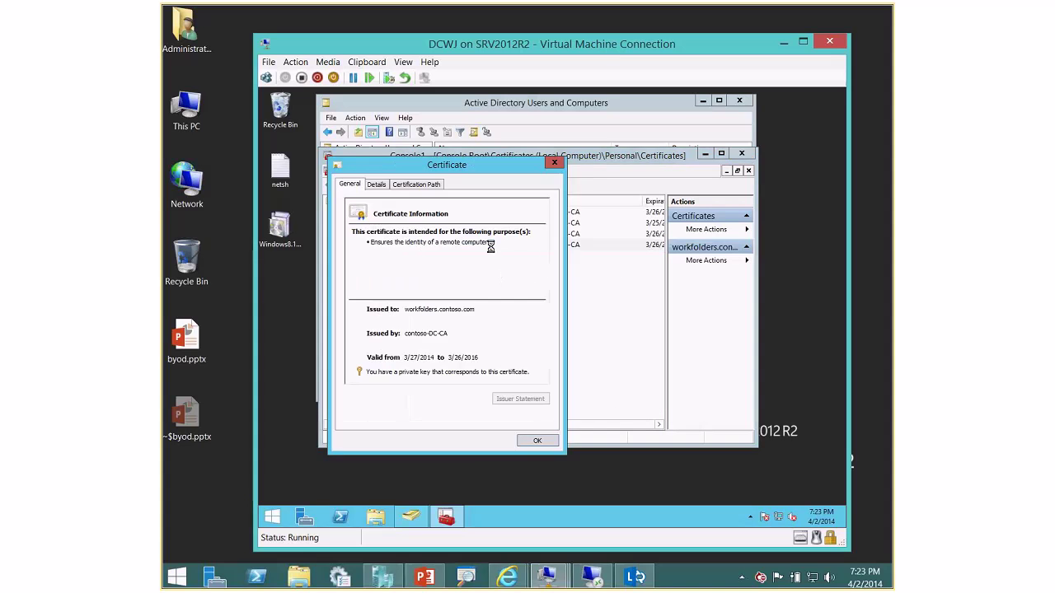
{"action": "left_click", "coordinate": [376, 184]}
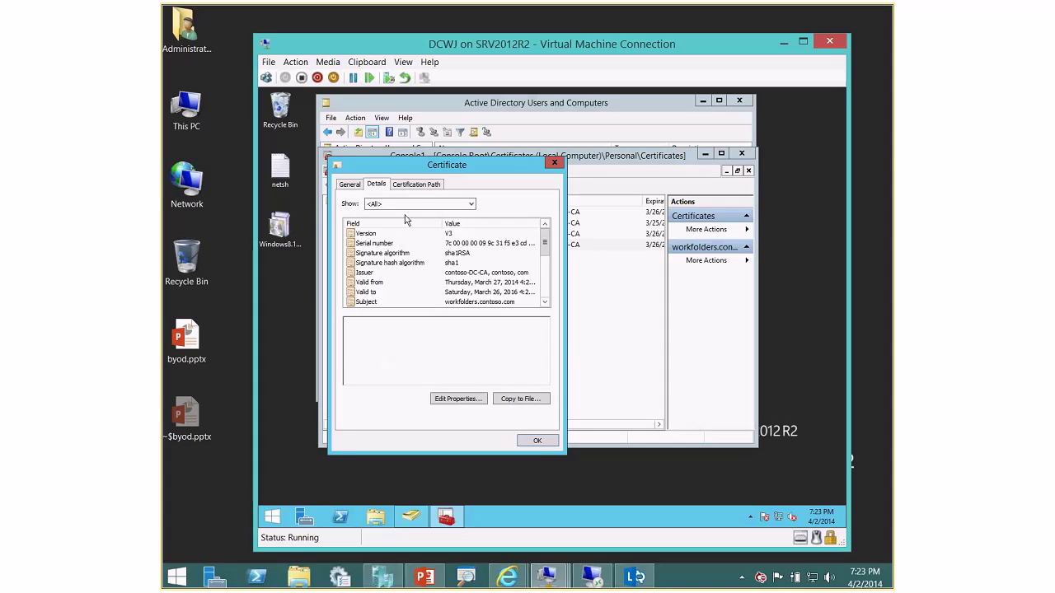
{"action": "left_click", "coordinate": [544, 302]}
{"action": "left_click", "coordinate": [544, 302]}
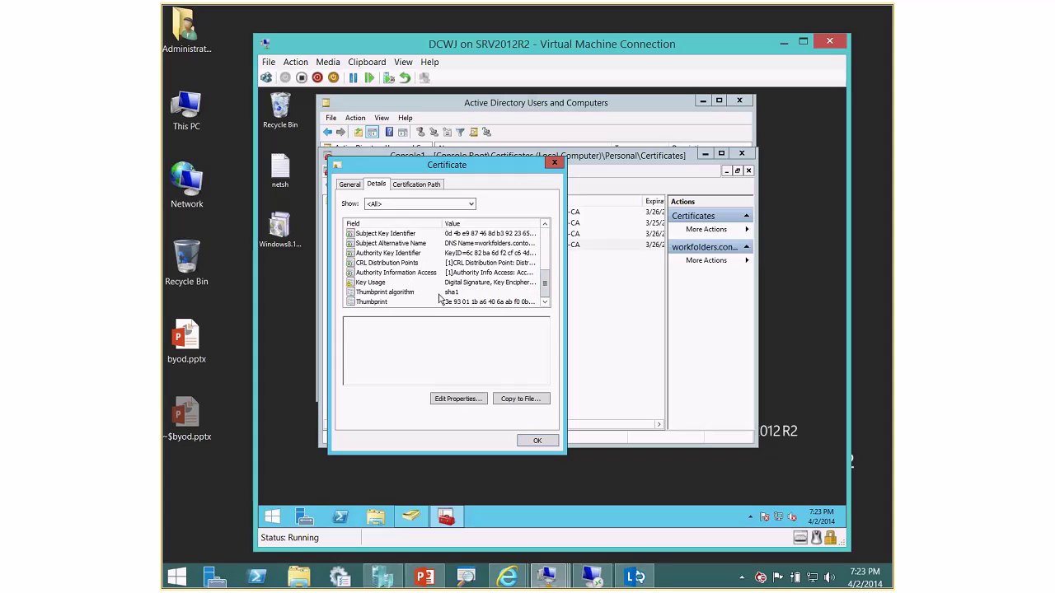
{"action": "left_click", "coordinate": [392, 302]}
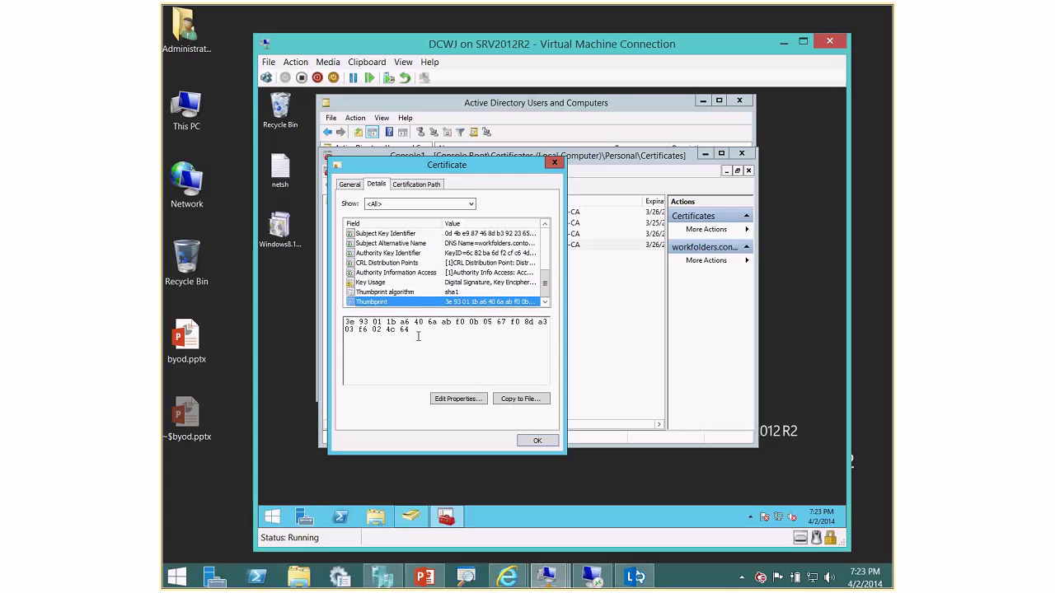
{"action": "left_click", "coordinate": [418, 337]}
{"action": "key", "text": "ctrl+a"}
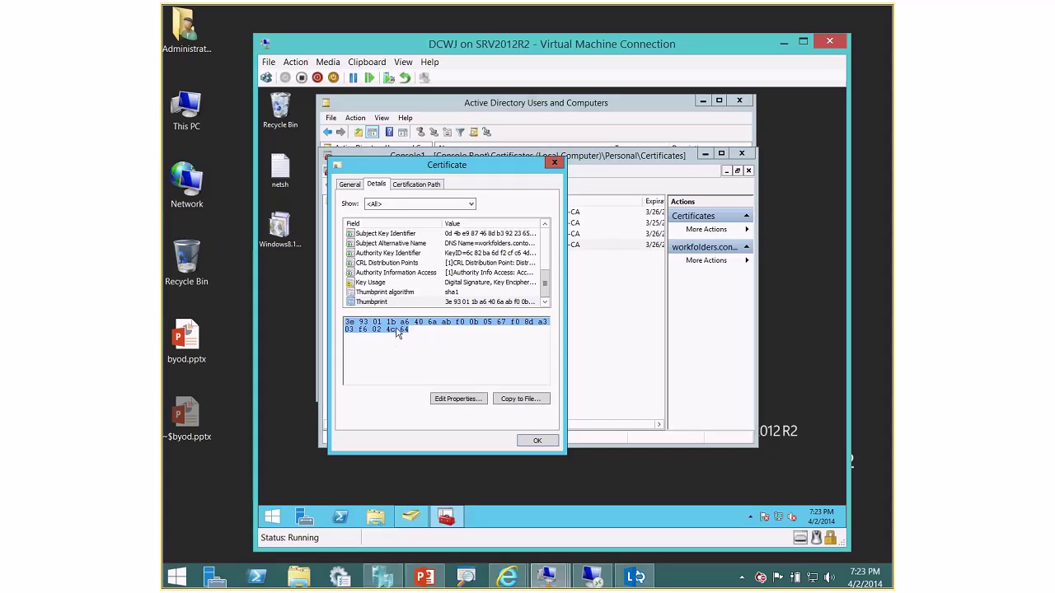
{"action": "left_click", "coordinate": [429, 244]}
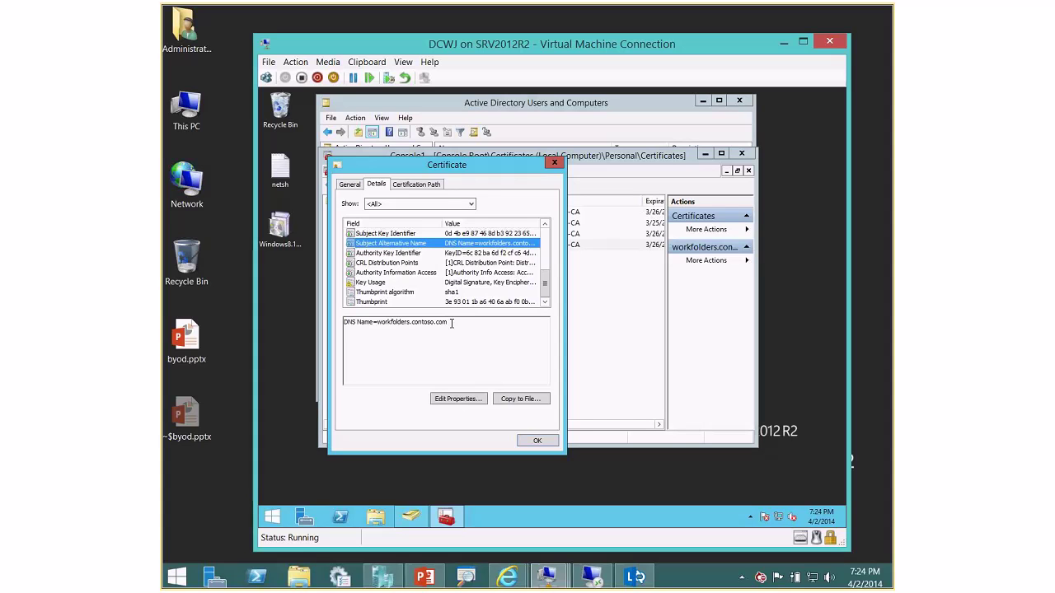
{"action": "left_click", "coordinate": [557, 164]}
Close the management console without saving and switch to the Win81WJ VM.
{"action": "left_click", "coordinate": [738, 155]}
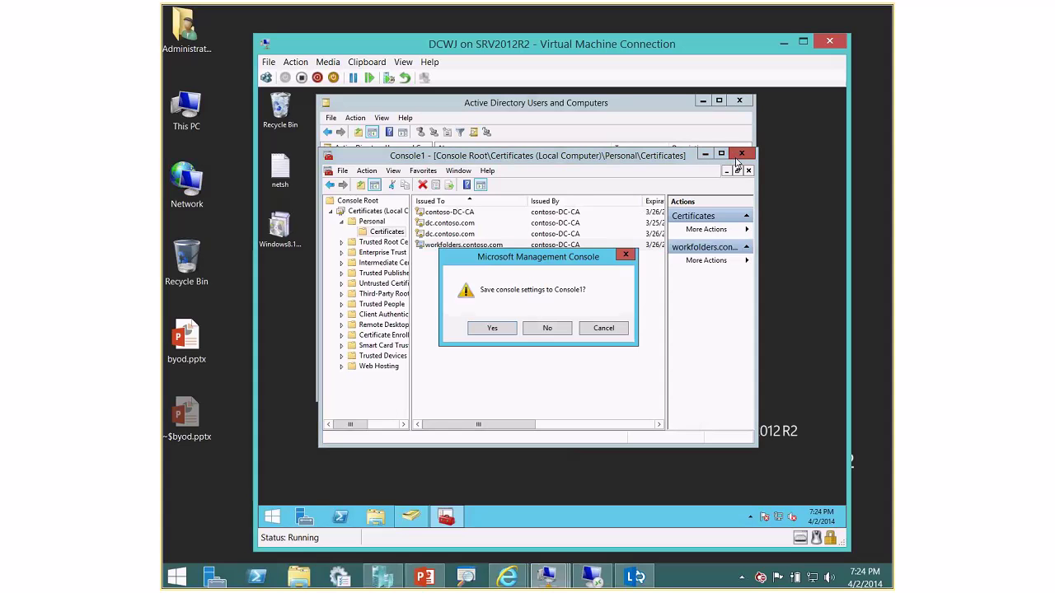
{"action": "left_click", "coordinate": [548, 328]}
{"action": "mouse_move", "coordinate": [590, 575]}
{"action": "left_click", "coordinate": [778, 490]}
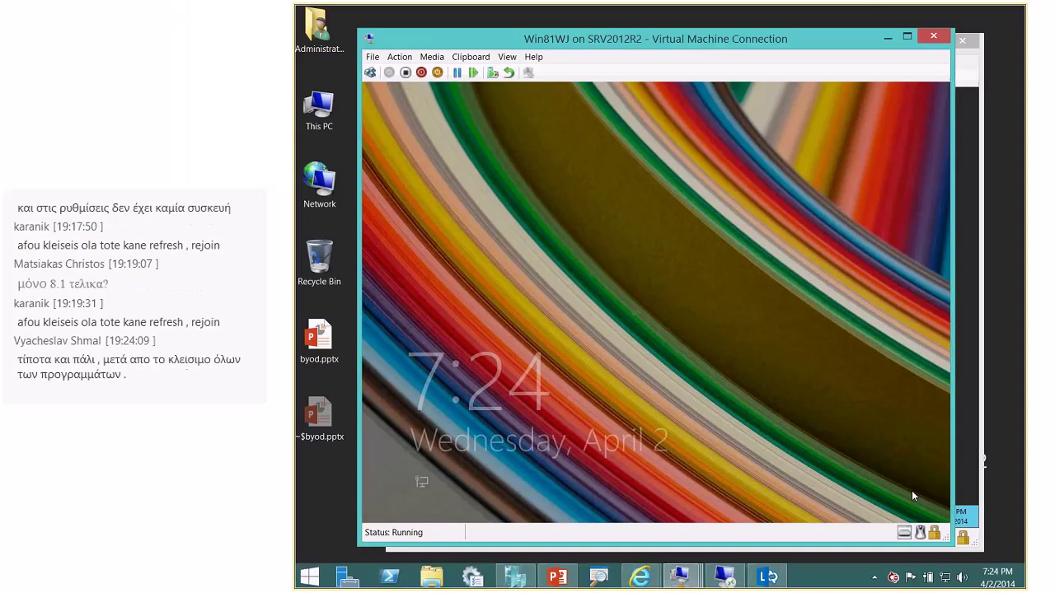
Unlock Win81WJ and sign in with the account password.
{"action": "left_click", "coordinate": [634, 293]}
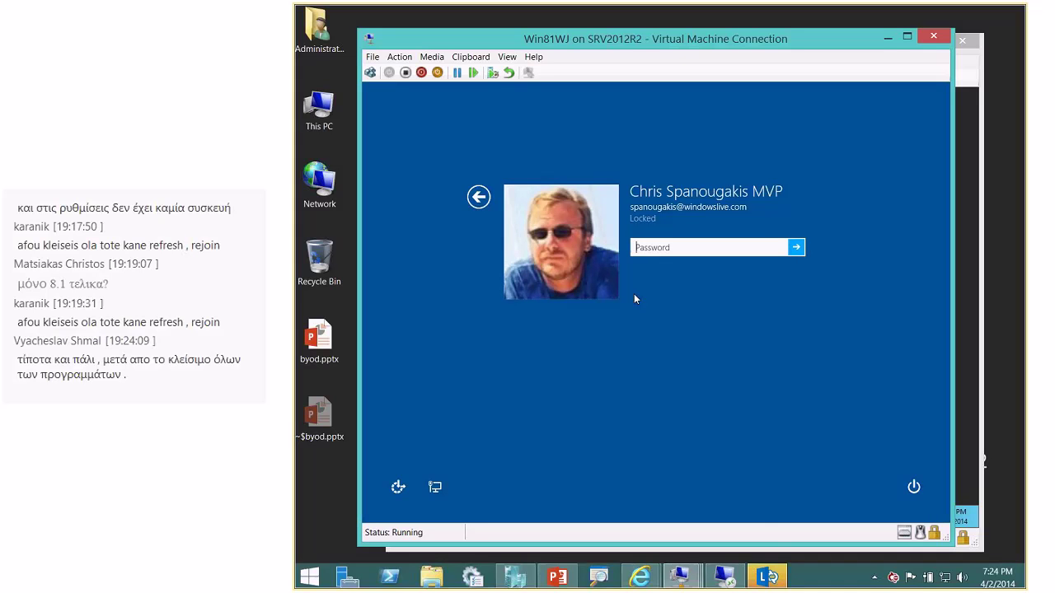
{"action": "type", "text": "•••••••••"}
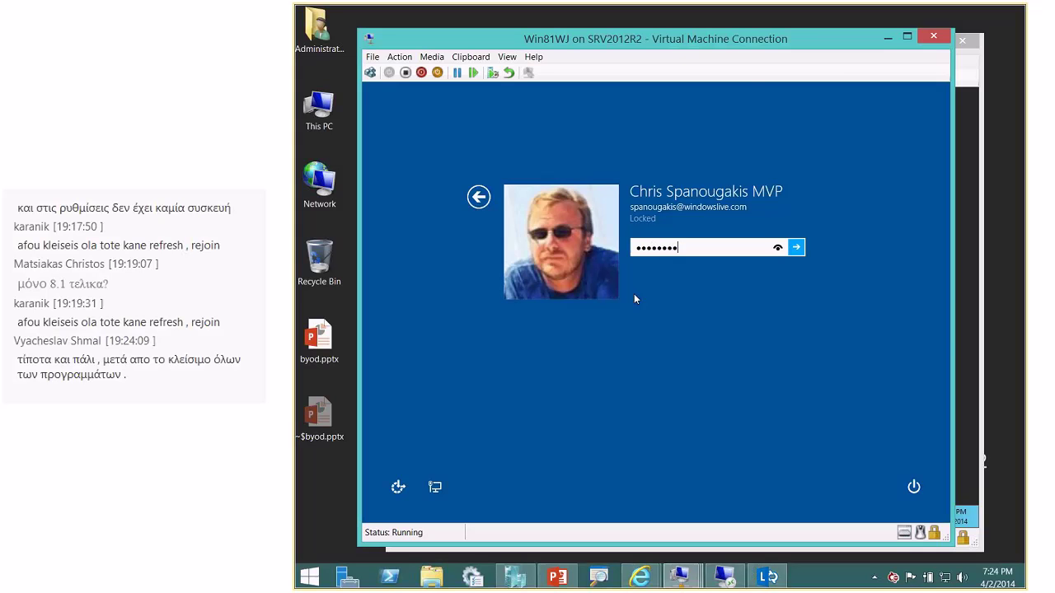
{"action": "key", "text": "Return"}
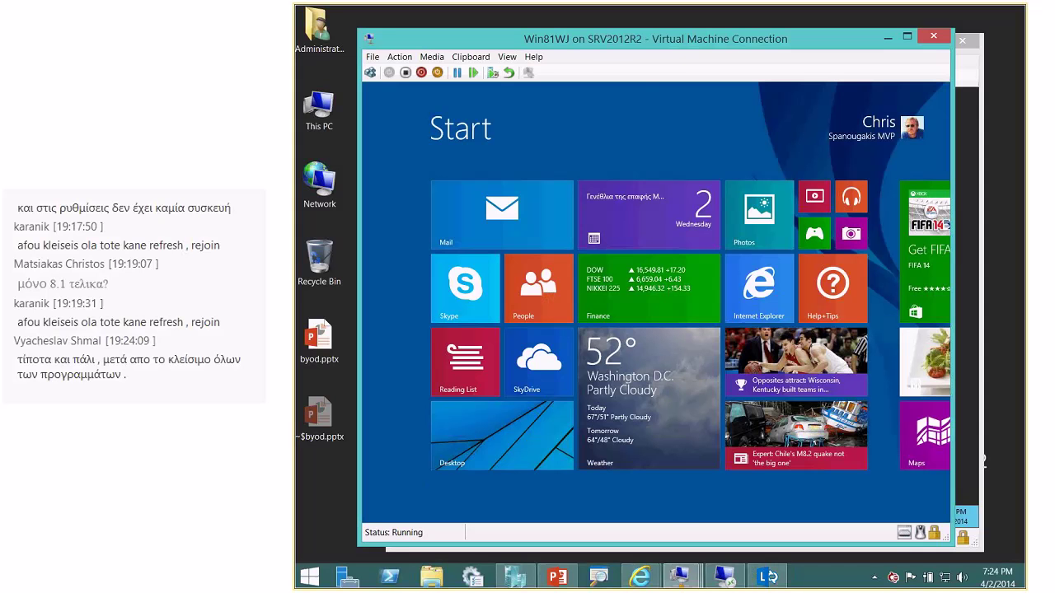
Put away the Lync meeting window and open Run from the VM's Win+X menu.
{"action": "key", "text": "alt+Tab"}
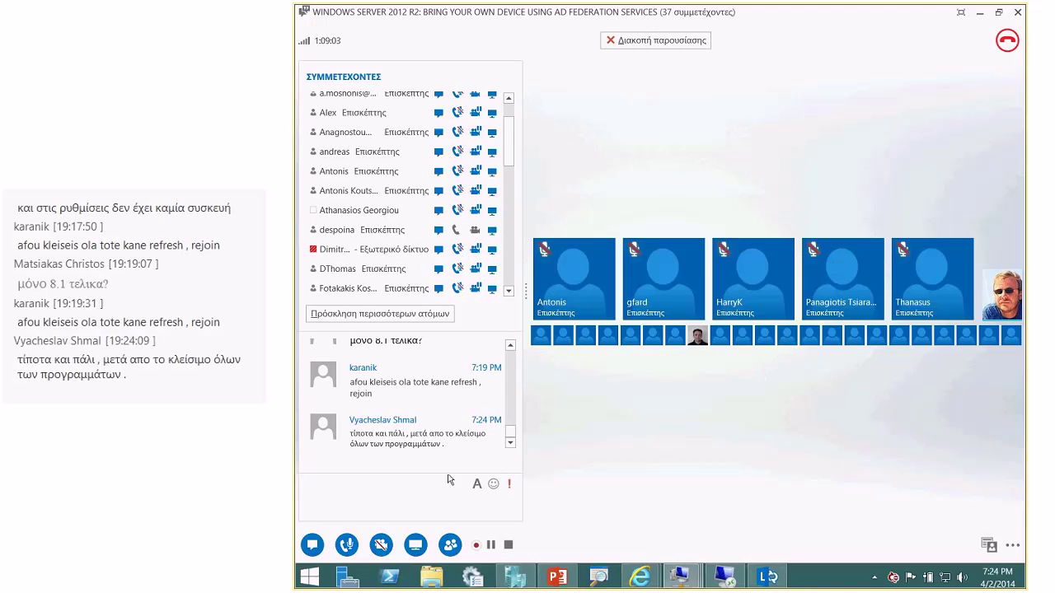
{"action": "left_click", "coordinate": [980, 13]}
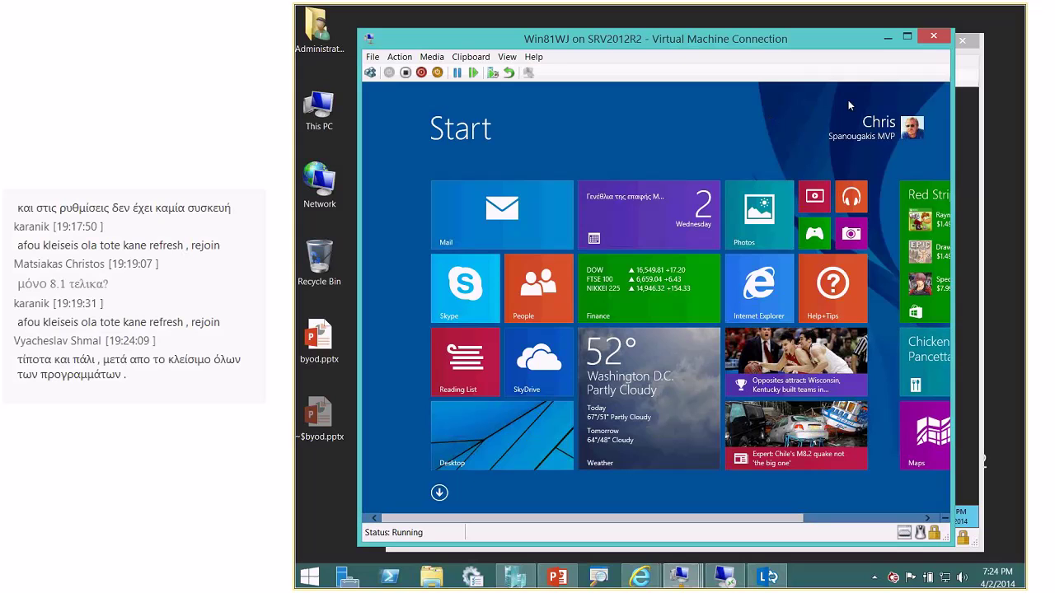
{"action": "left_click", "coordinate": [511, 433]}
{"action": "key", "text": "super+x"}
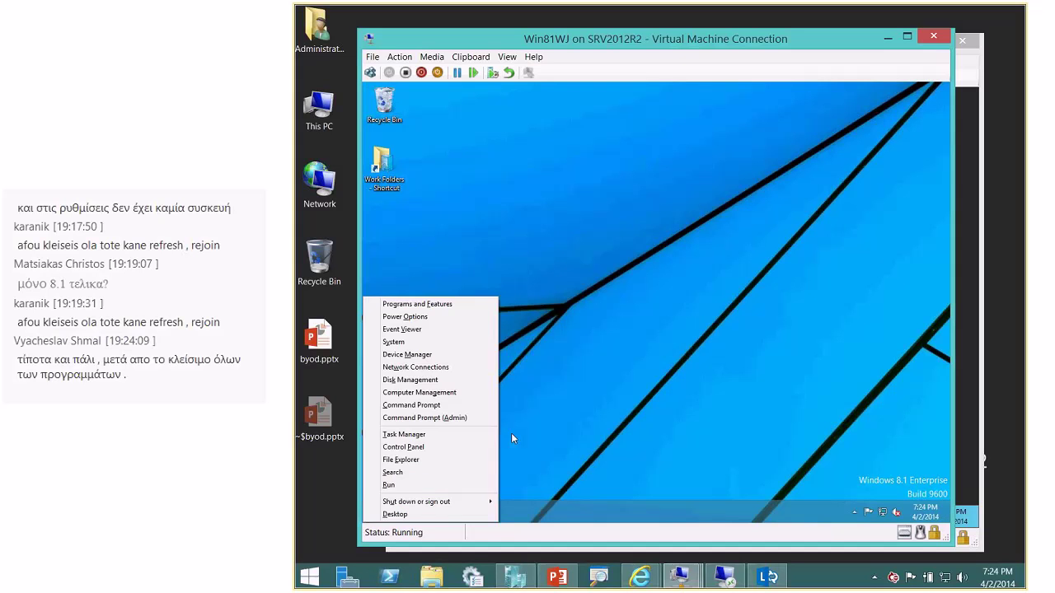
{"action": "left_click", "coordinate": [423, 486]}
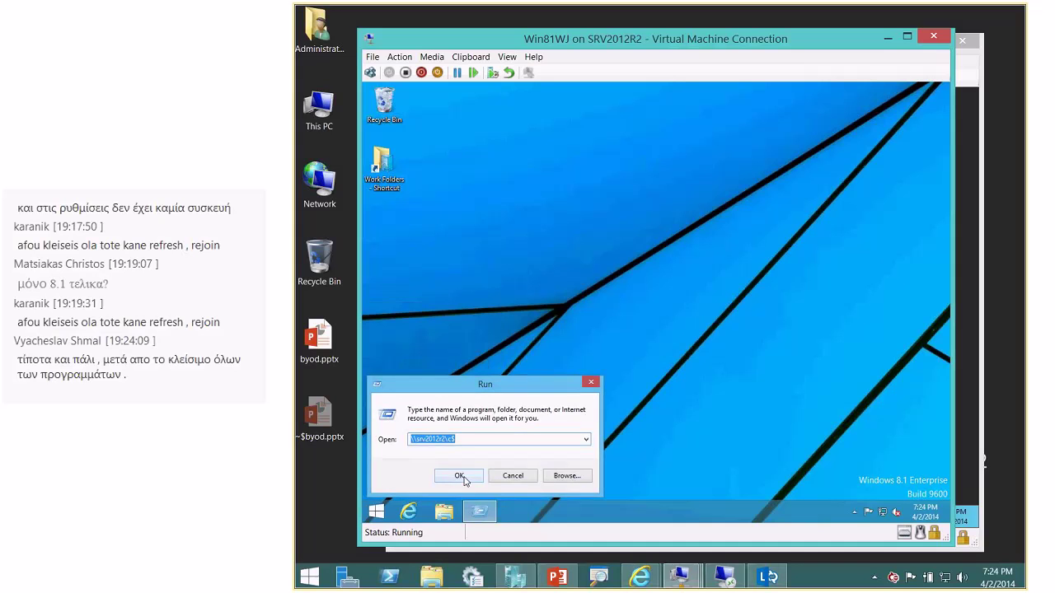
Launch mmc, approve UAC, and add the Certificates snap-in for the local computer account.
{"action": "type", "text": "mmc"}
{"action": "left_click", "coordinate": [460, 476]}
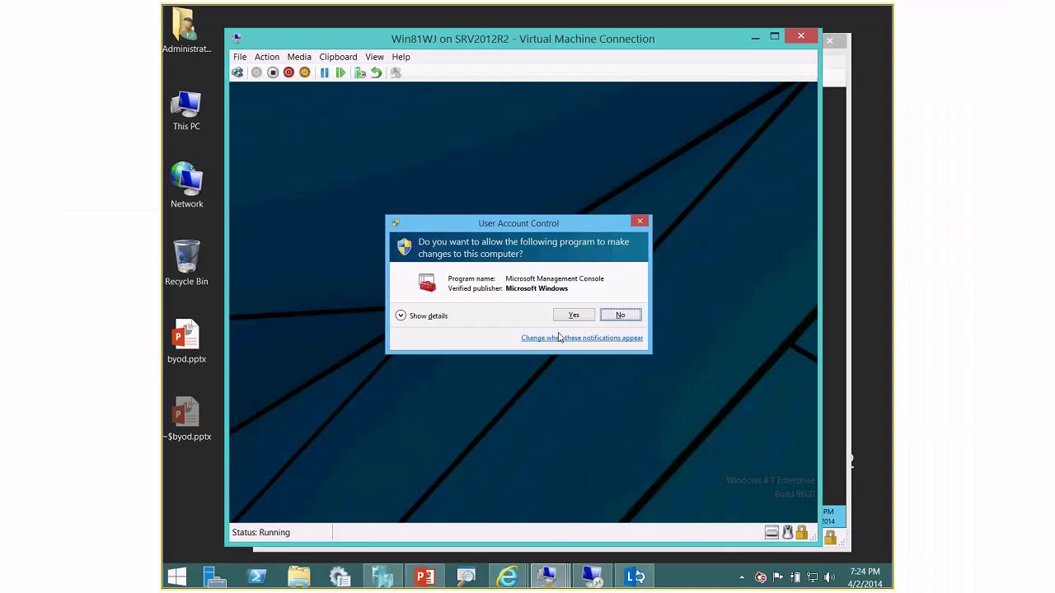
{"action": "left_click", "coordinate": [574, 317]}
{"action": "left_click", "coordinate": [304, 152]}
{"action": "left_click", "coordinate": [330, 219]}
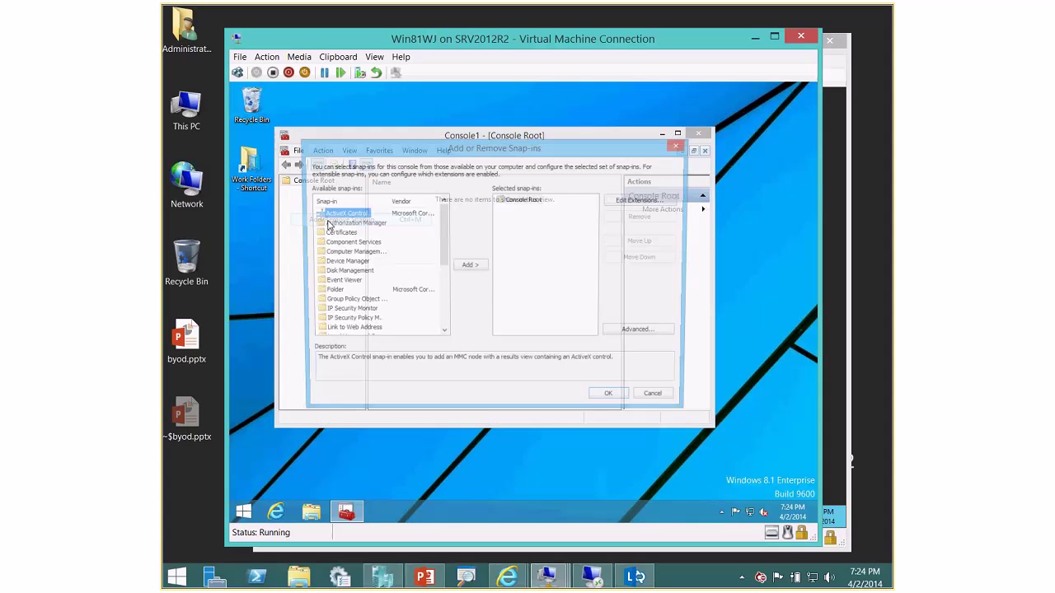
{"action": "left_click", "coordinate": [337, 232]}
{"action": "left_click", "coordinate": [473, 267]}
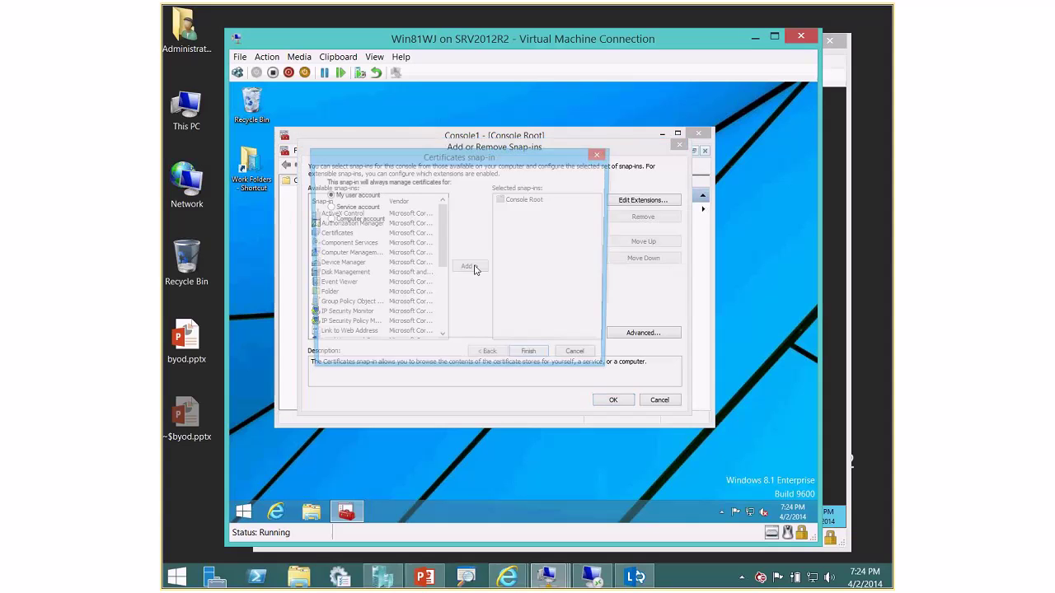
{"action": "key", "text": "Down"}
{"action": "key", "text": "Down"}
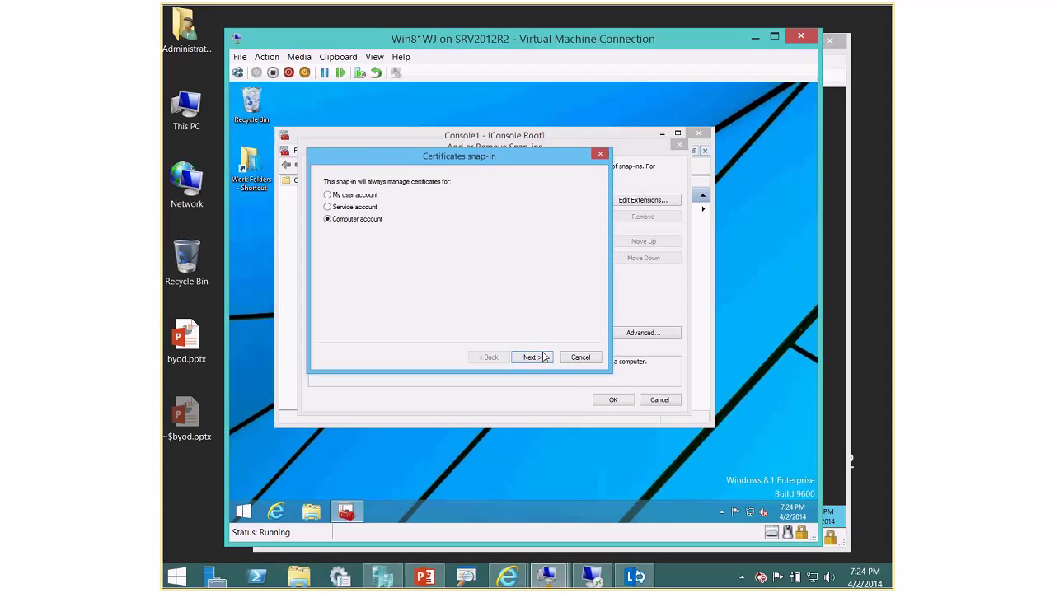
{"action": "left_click", "coordinate": [545, 358]}
{"action": "left_click", "coordinate": [532, 359]}
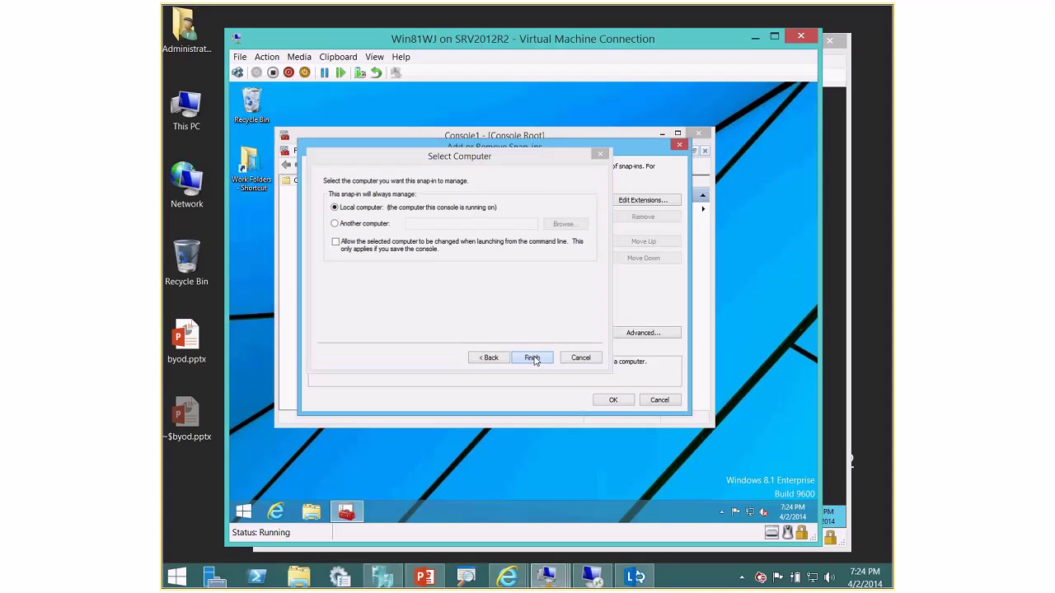
{"action": "left_click", "coordinate": [600, 400]}
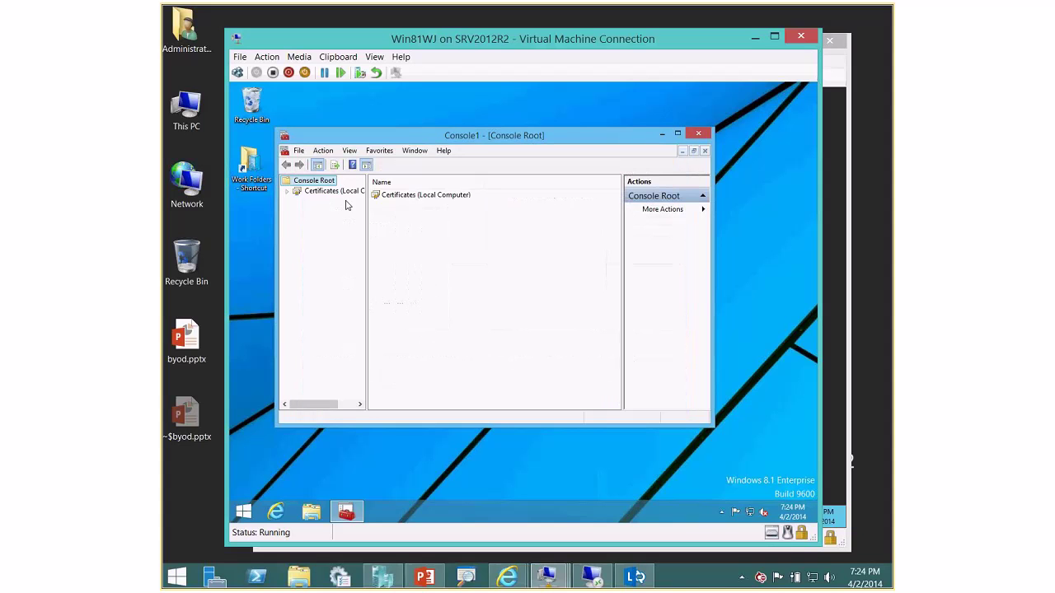
Expand Personal > Certificates to list the four local-computer certificates.
{"action": "double_click", "coordinate": [329, 191]}
{"action": "left_click", "coordinate": [328, 202]}
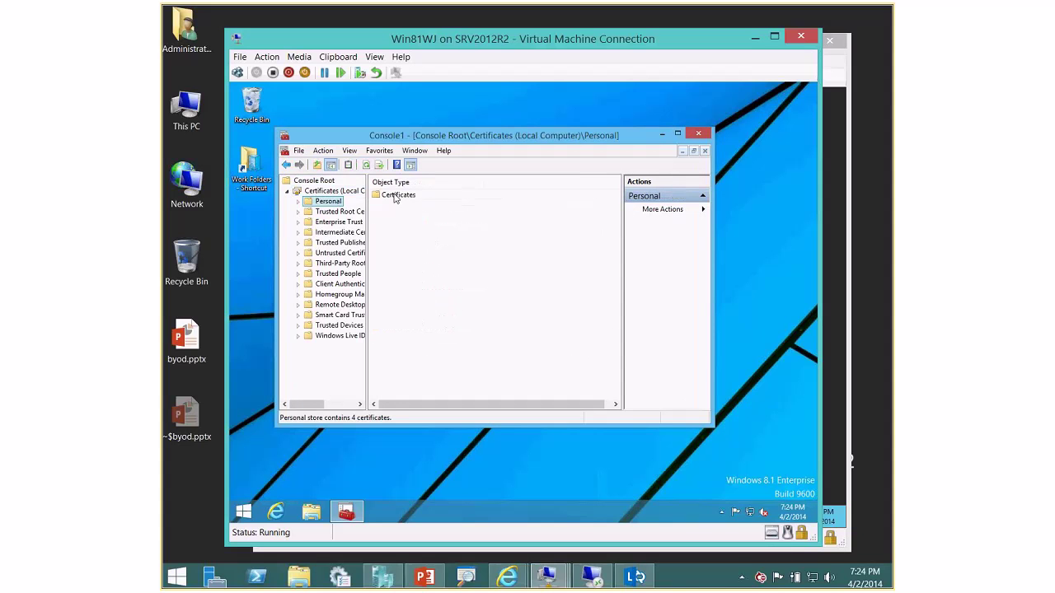
{"action": "double_click", "coordinate": [396, 195]}
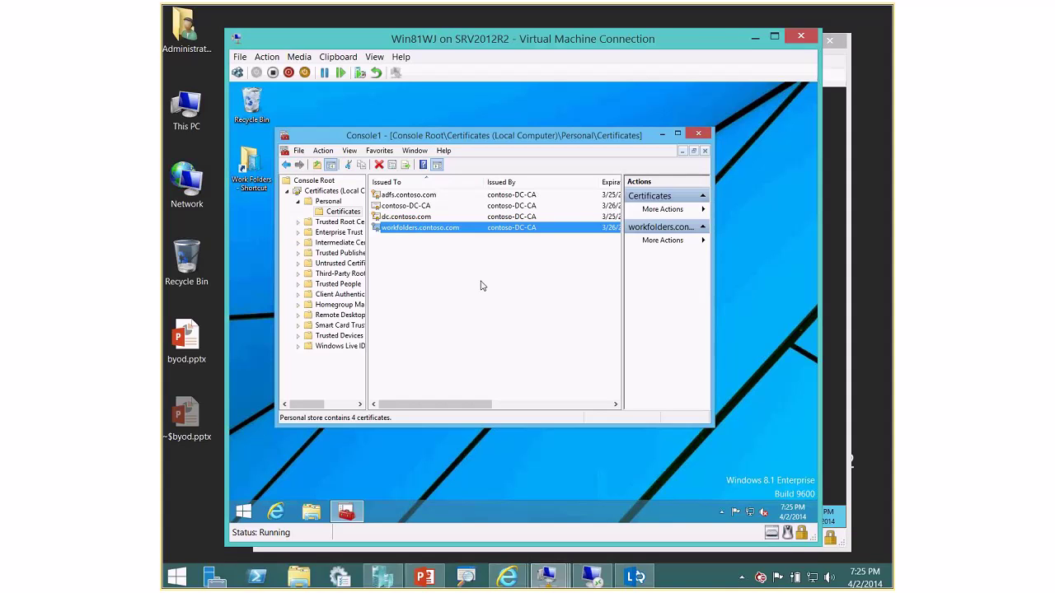
Close Console1 without saving, then reach Control Panel's Work Folders page via a 'control' search.
{"action": "left_click", "coordinate": [705, 137]}
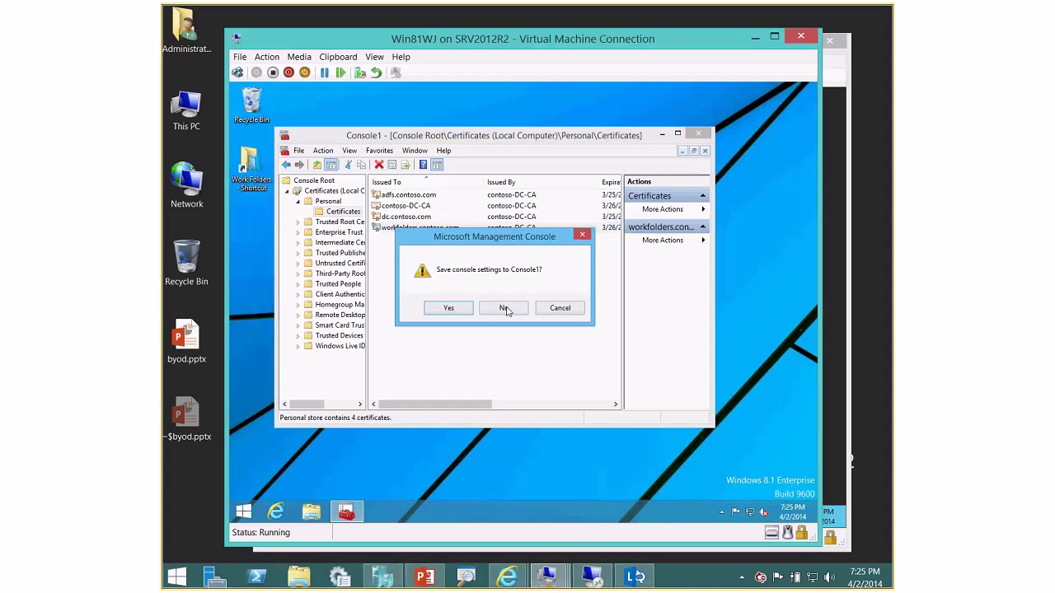
{"action": "left_click", "coordinate": [505, 306]}
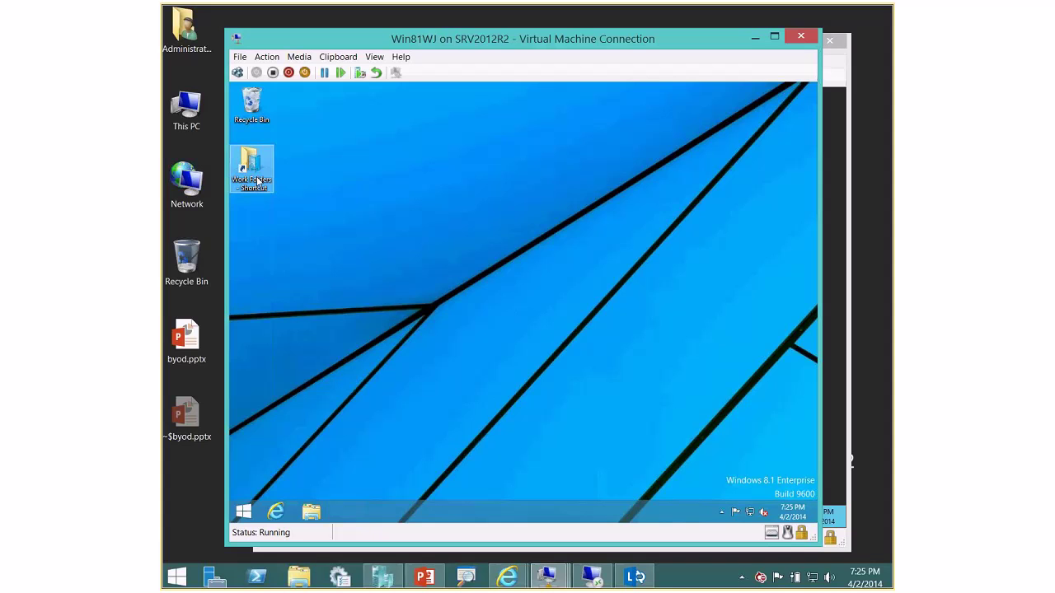
{"action": "left_click", "coordinate": [243, 512]}
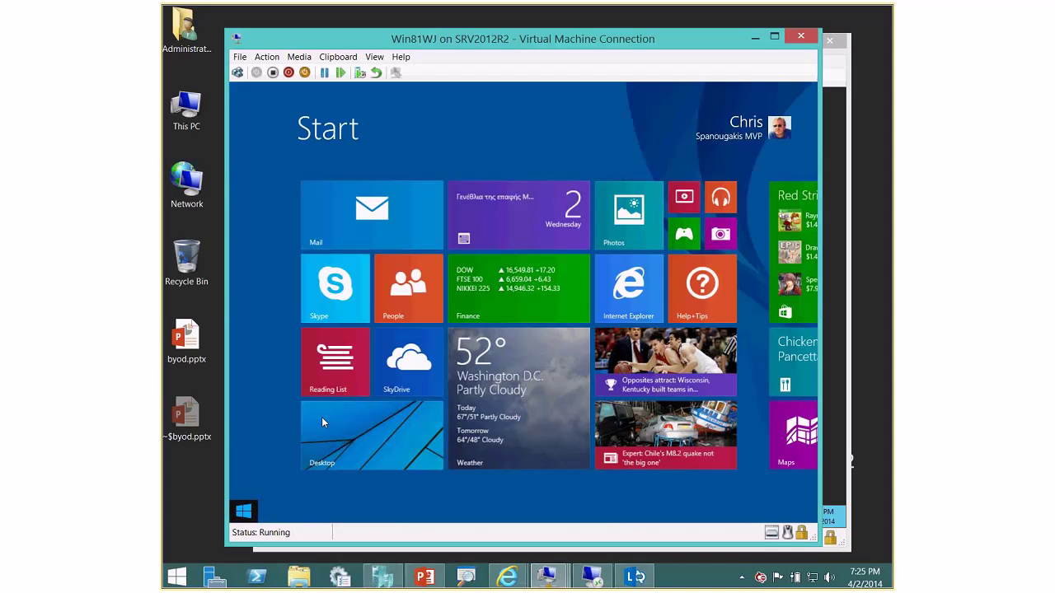
{"action": "type", "text": "control"}
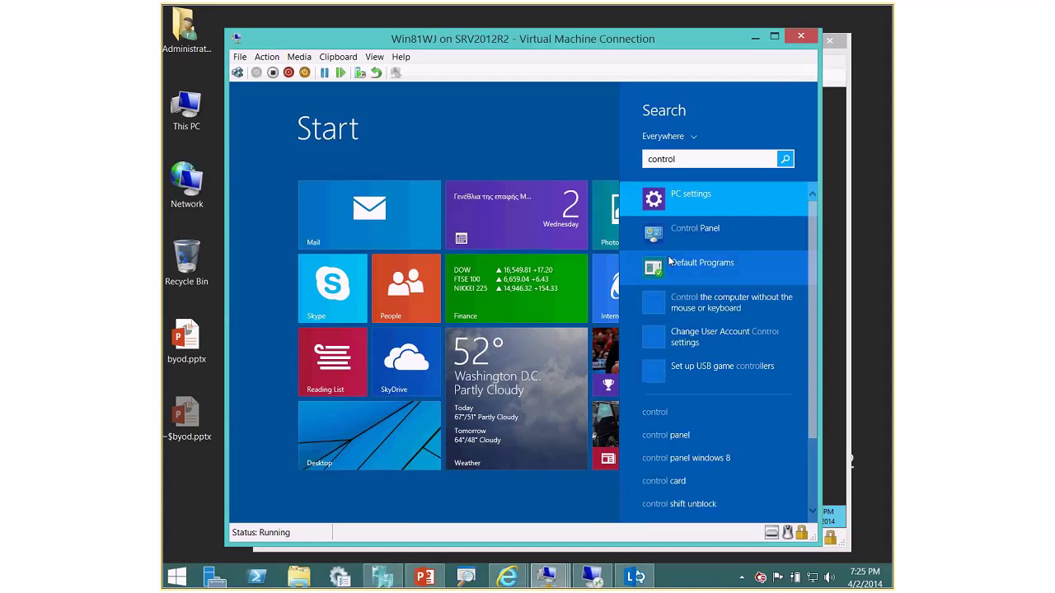
{"action": "left_click", "coordinate": [678, 237]}
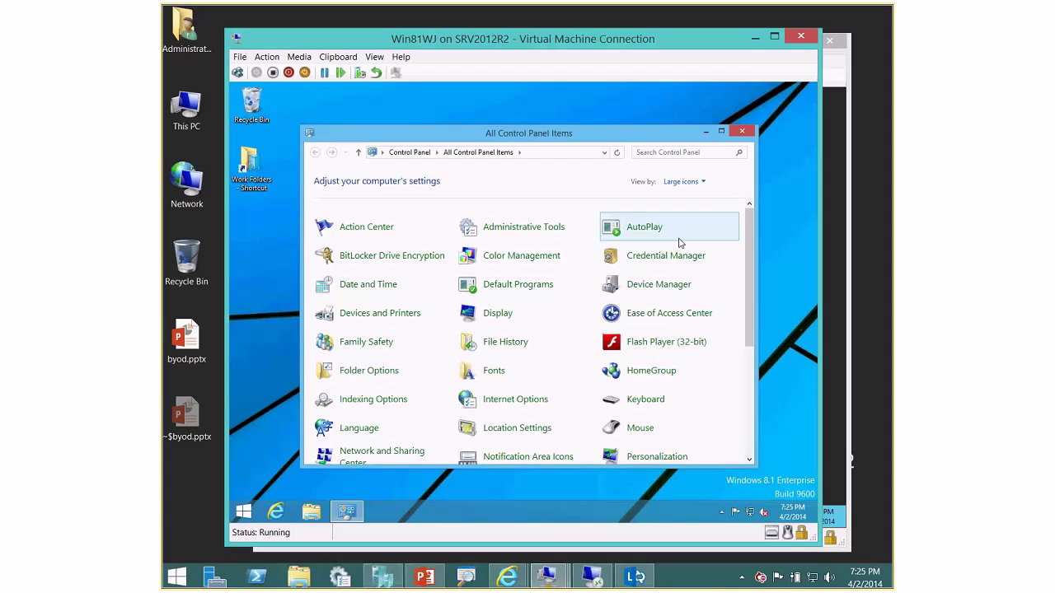
{"action": "left_click_drag", "start_coordinate": [750, 247], "coordinate": [751, 423]}
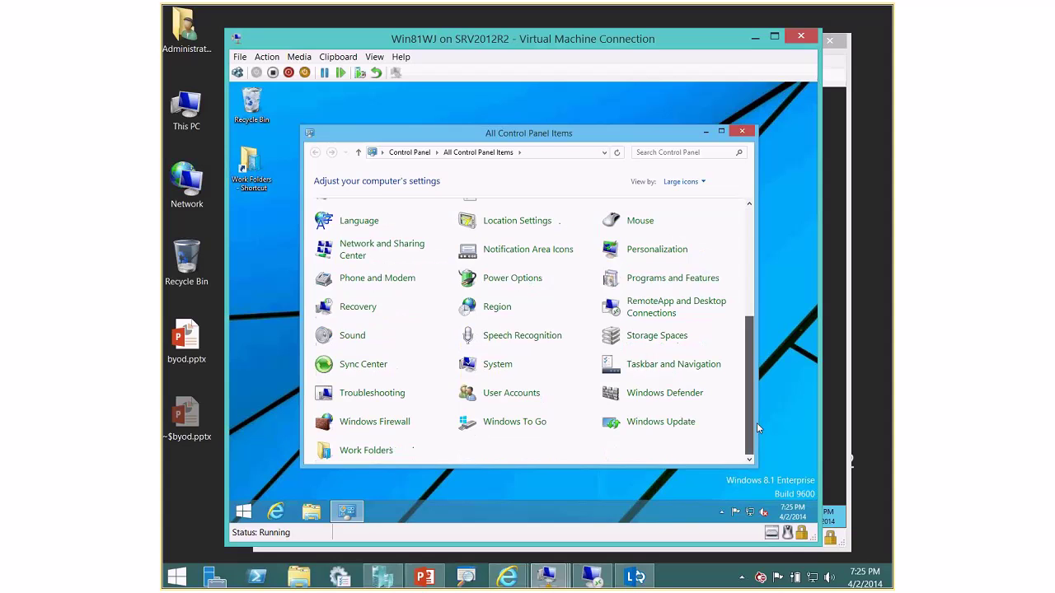
{"action": "left_click", "coordinate": [367, 451]}
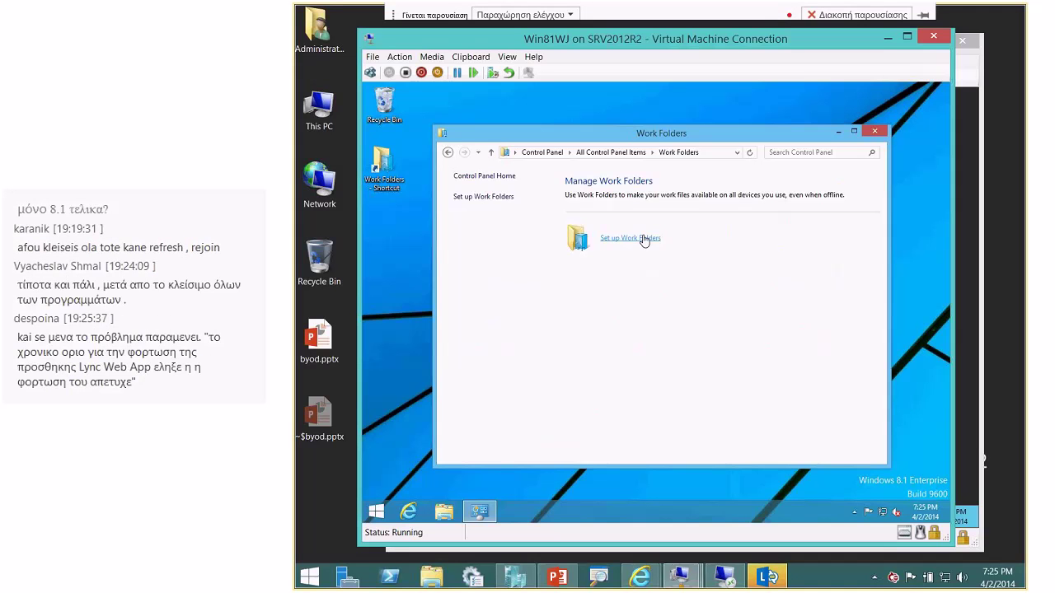
Begin Work Folders setup and submit the user's work e-mail address.
{"action": "left_click", "coordinate": [644, 239]}
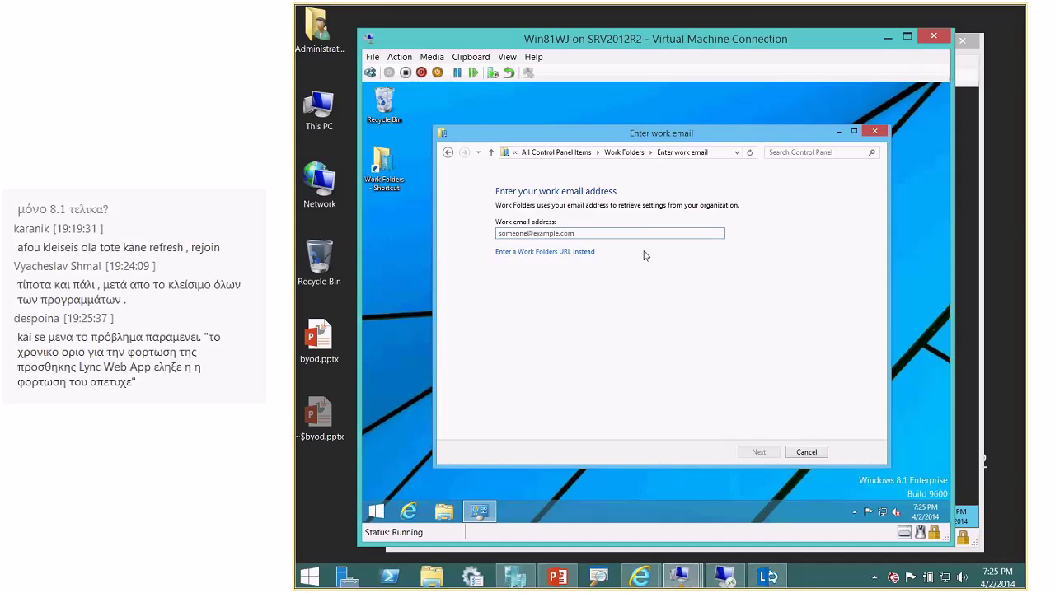
{"action": "type", "text": "chris@"}
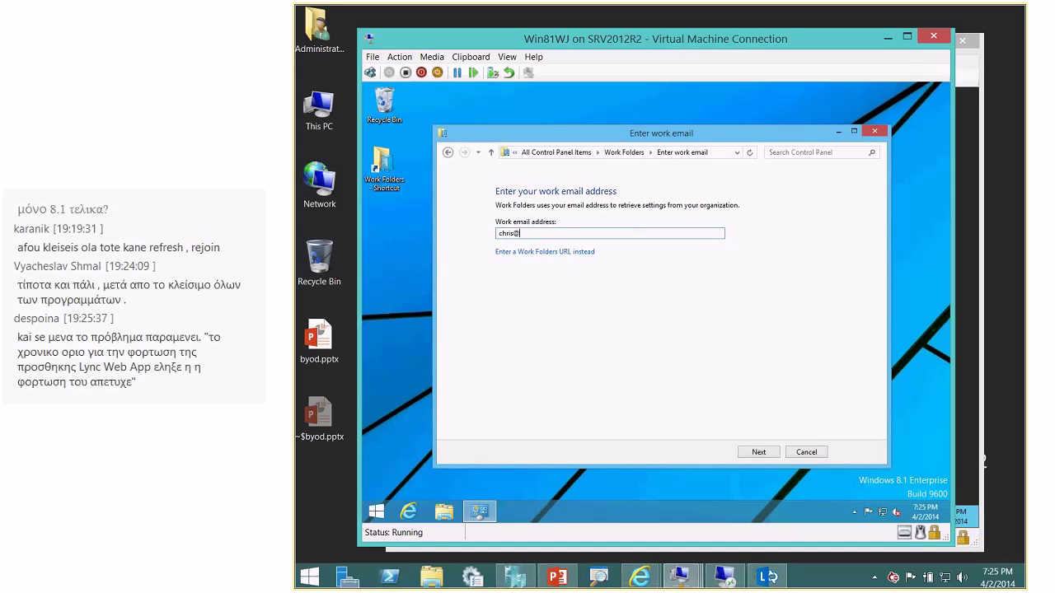
{"action": "type", "text": "contoso.com"}
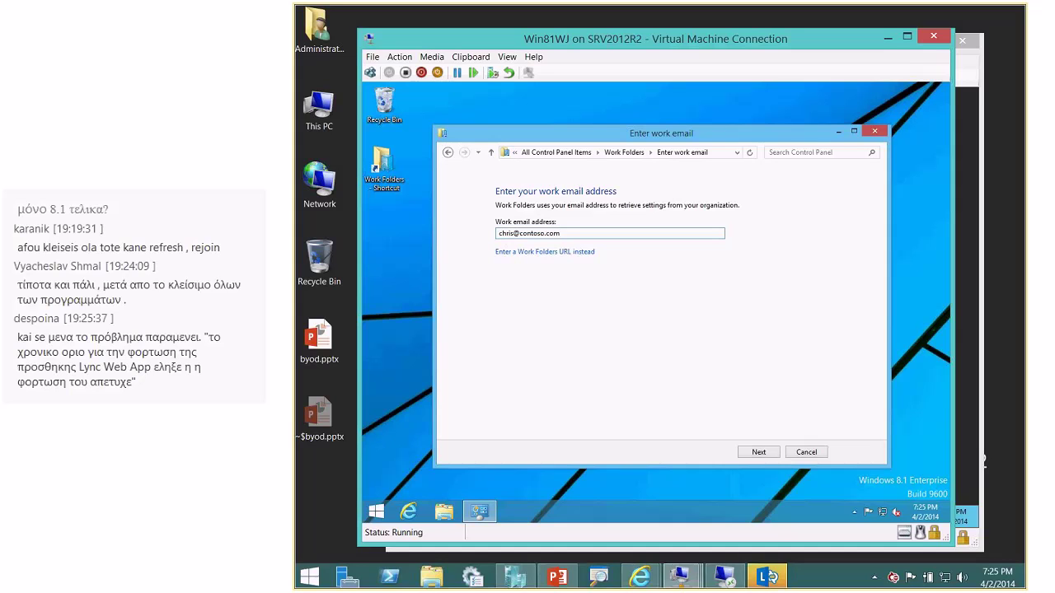
{"action": "left_click", "coordinate": [759, 454]}
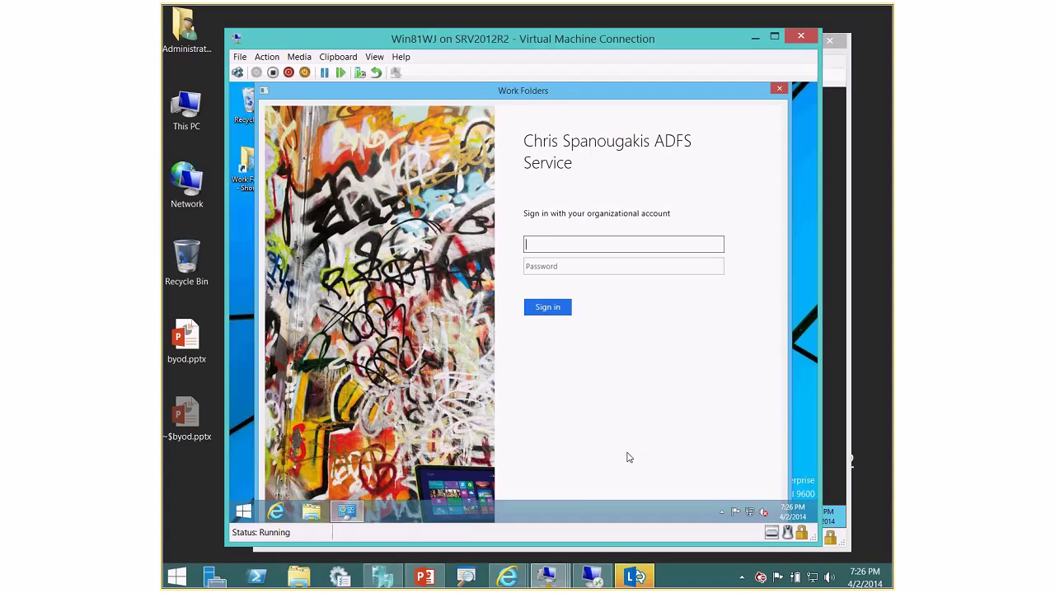
{"action": "left_click_drag", "start_coordinate": [706, 101], "coordinate": [711, 299]}
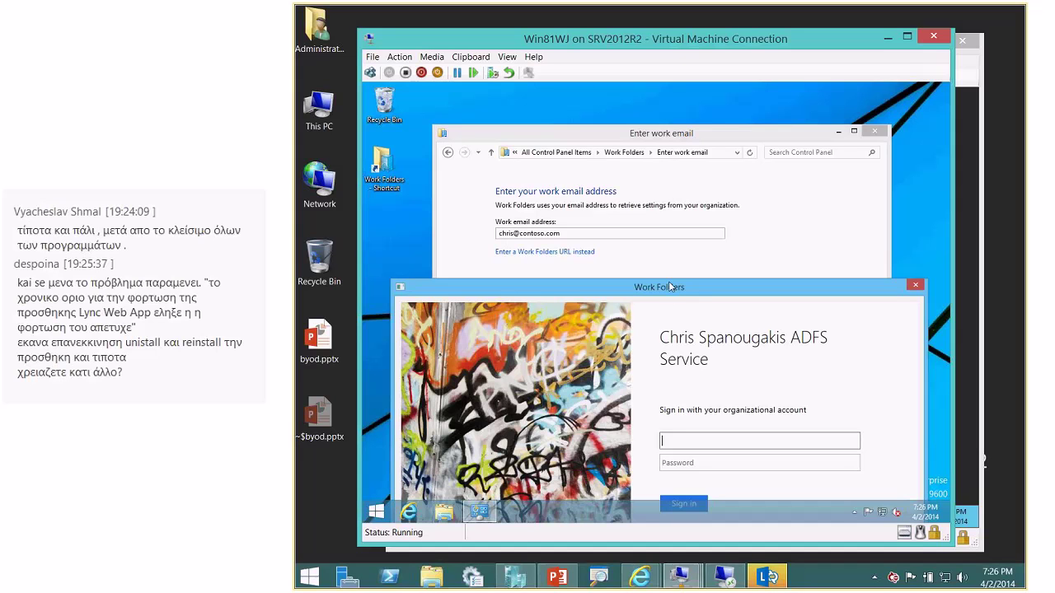
{"action": "left_click_drag", "start_coordinate": [681, 282], "coordinate": [680, 102]}
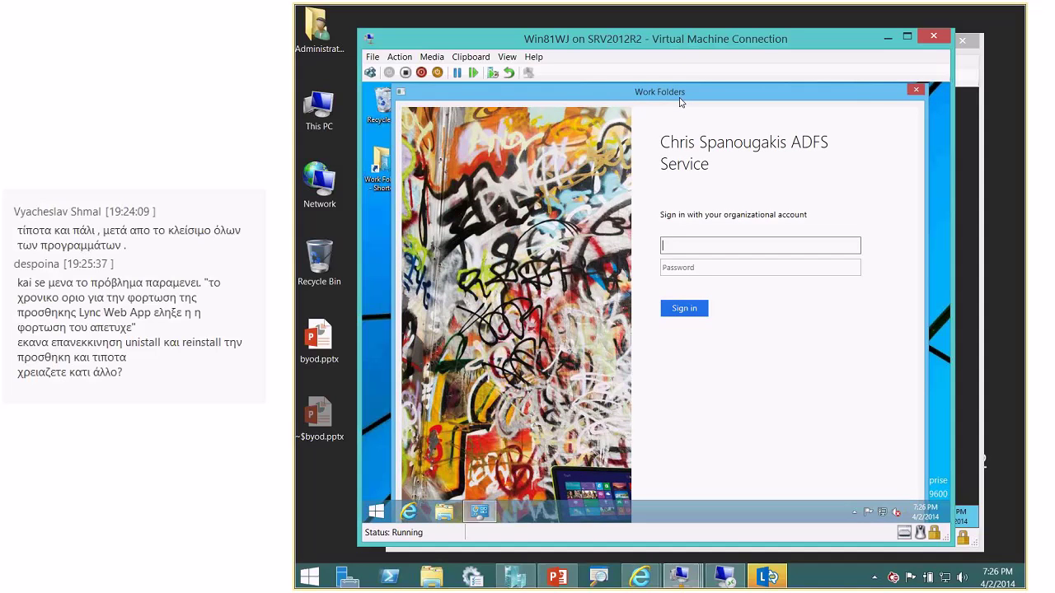
{"action": "left_click_drag", "start_coordinate": [923, 198], "coordinate": [598, 205]}
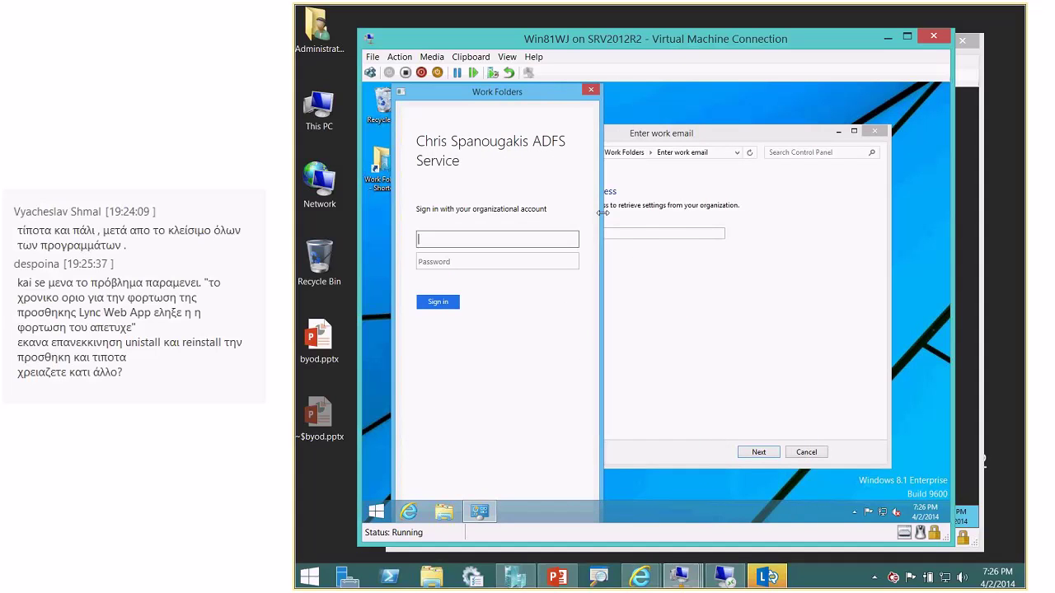
{"action": "left_click", "coordinate": [444, 146]}
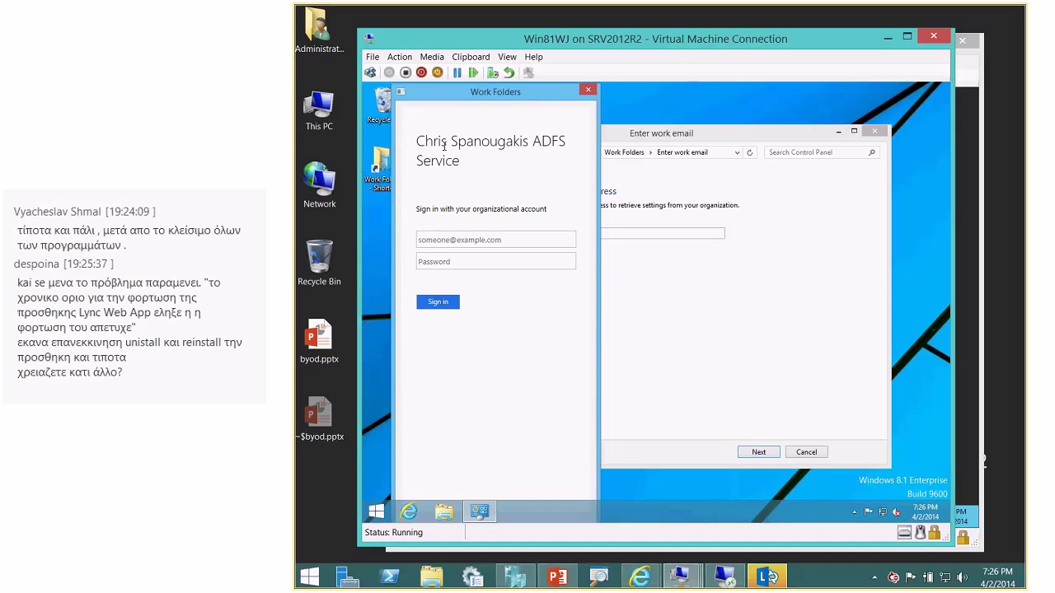
{"action": "triple_click", "coordinate": [444, 146]}
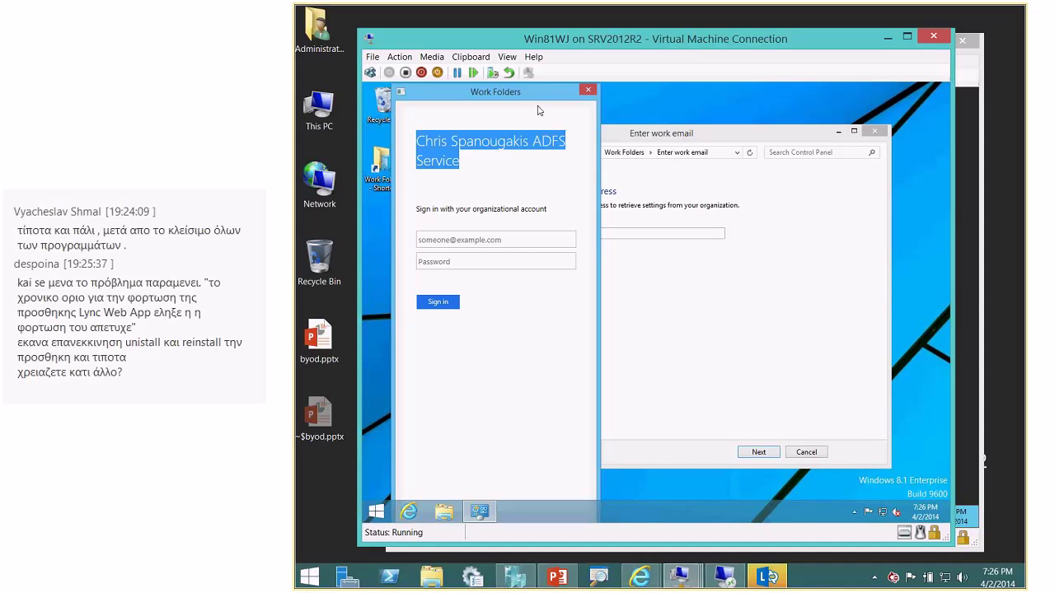
{"action": "left_click_drag", "start_coordinate": [598, 123], "coordinate": [948, 178]}
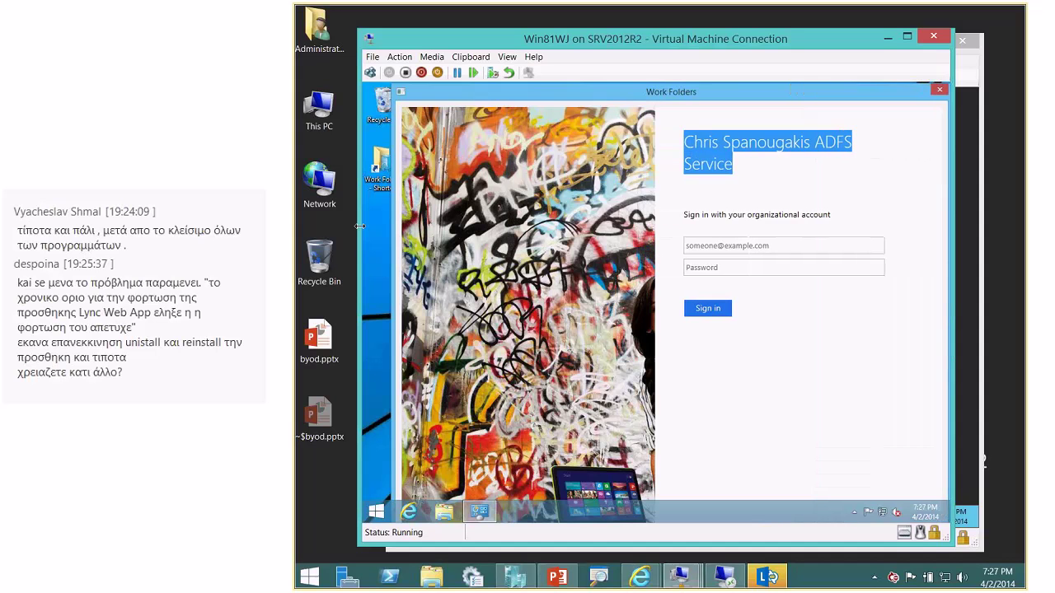
{"action": "left_click_drag", "start_coordinate": [394, 240], "coordinate": [366, 246]}
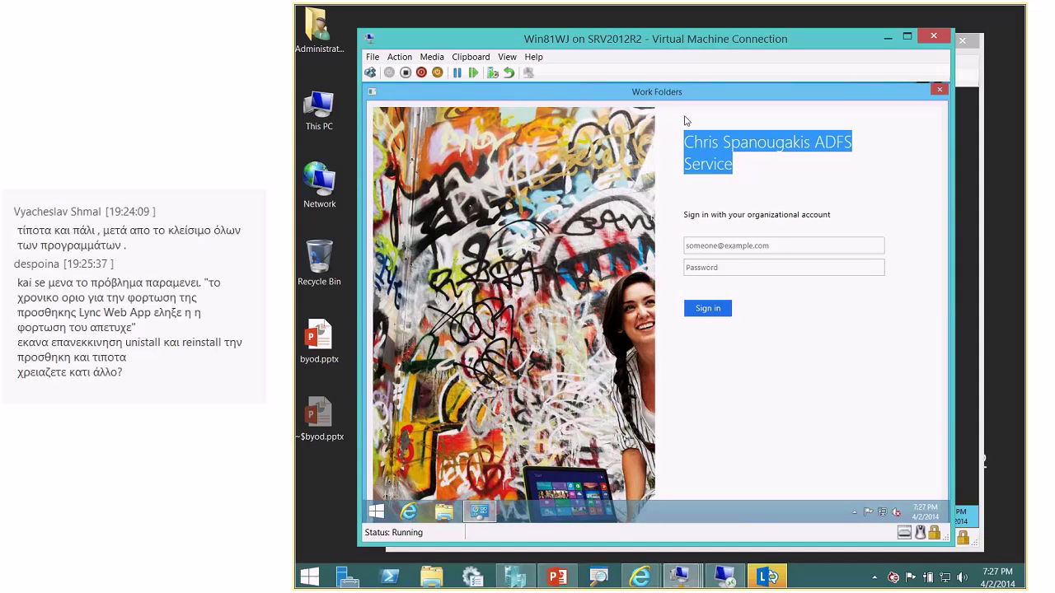
{"action": "left_click", "coordinate": [712, 246]}
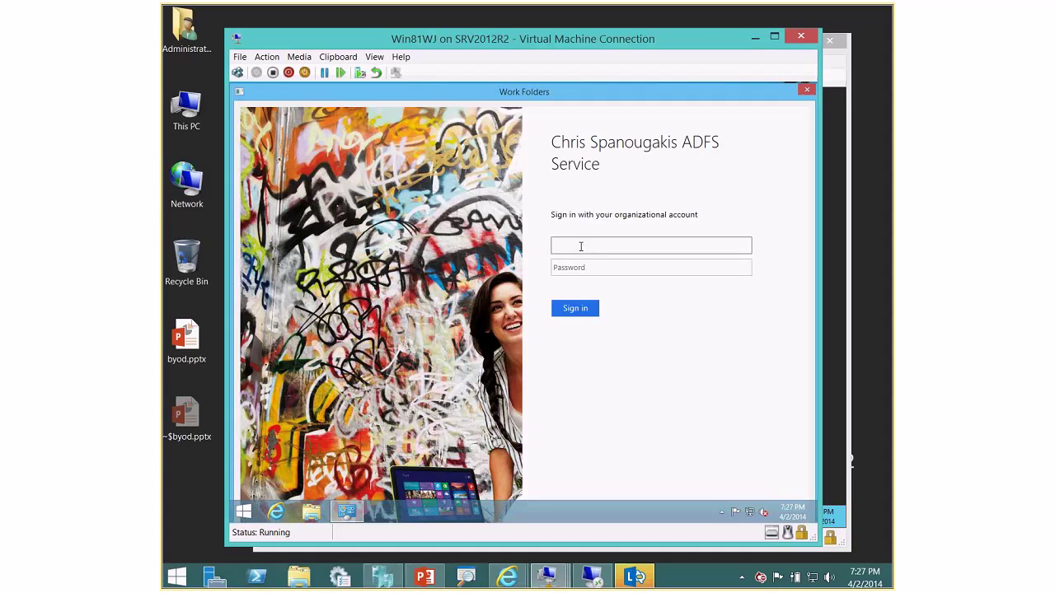
Sign in on the ADFS page with the organisational account's username and password.
{"action": "type", "text": "chris@contoso.com"}
{"action": "left_click", "coordinate": [580, 272]}
{"action": "type", "text": "••••••"}
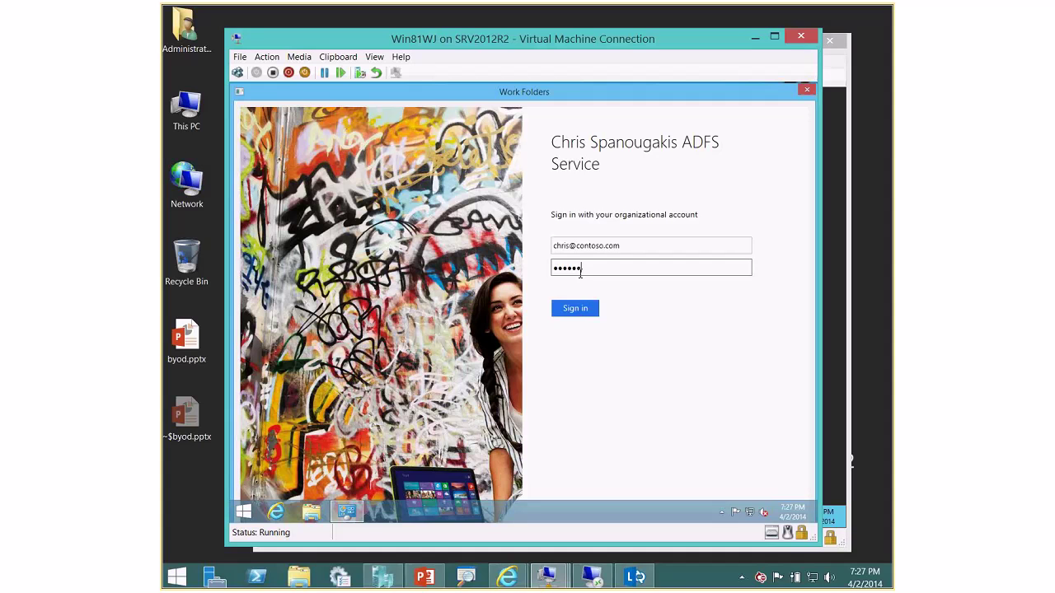
{"action": "type", "text": "••"}
{"action": "left_click", "coordinate": [575, 308]}
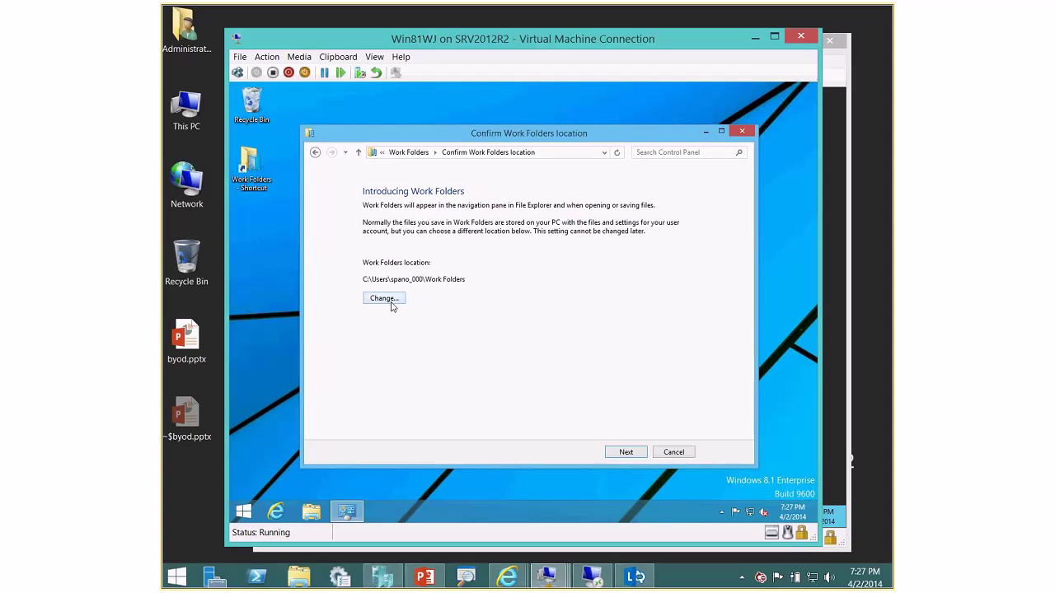
Keep the default Work Folders location, accept the security policies, and start setup.
{"action": "left_click", "coordinate": [625, 453]}
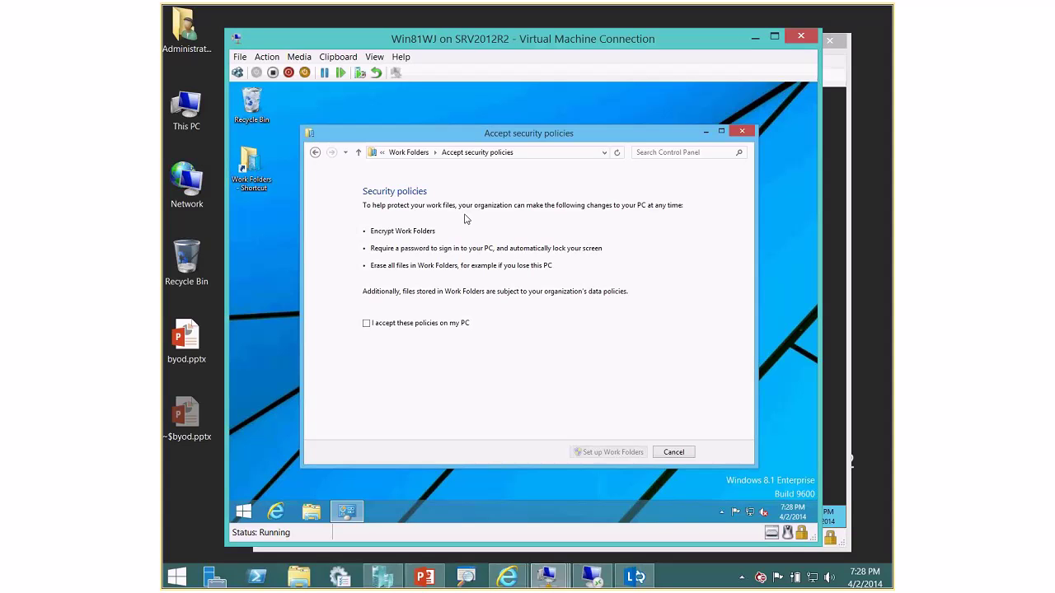
{"action": "left_click", "coordinate": [366, 325]}
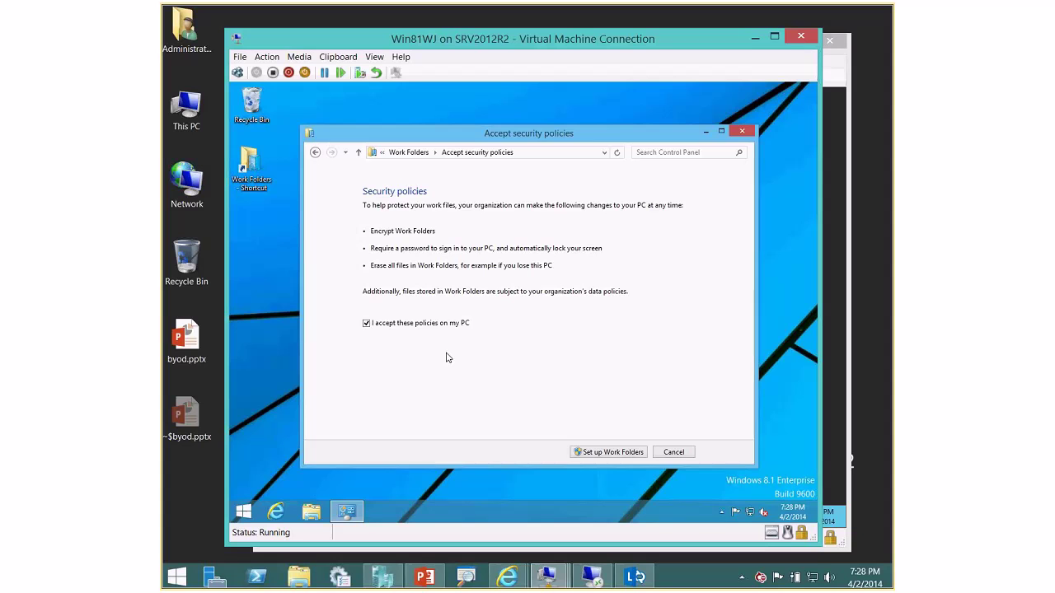
{"action": "left_click", "coordinate": [607, 453]}
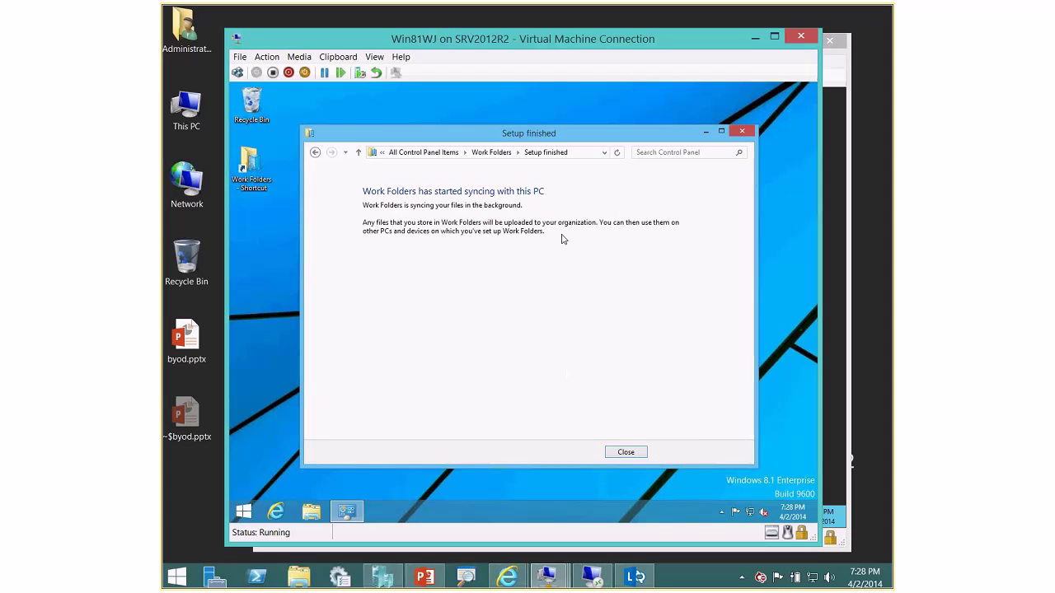
Finish the setup wizard and run Sync Now for Work Folders.
{"action": "left_click", "coordinate": [625, 453]}
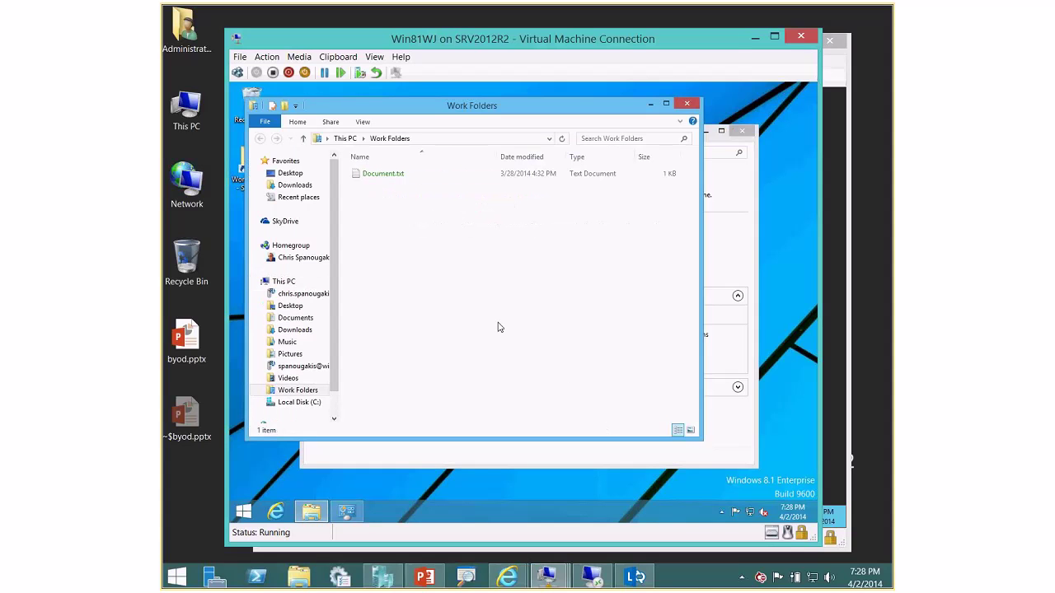
{"action": "left_click", "coordinate": [688, 102]}
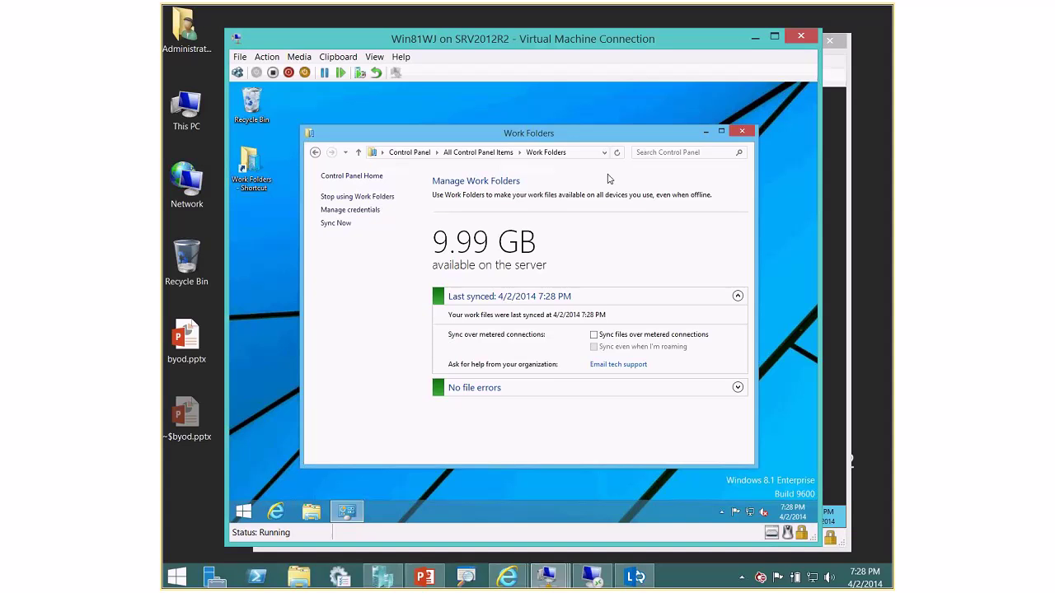
{"action": "left_click", "coordinate": [339, 224]}
Create an empty test.txt inside This PC > Work Folders, then minimize Explorer.
{"action": "left_click", "coordinate": [299, 512]}
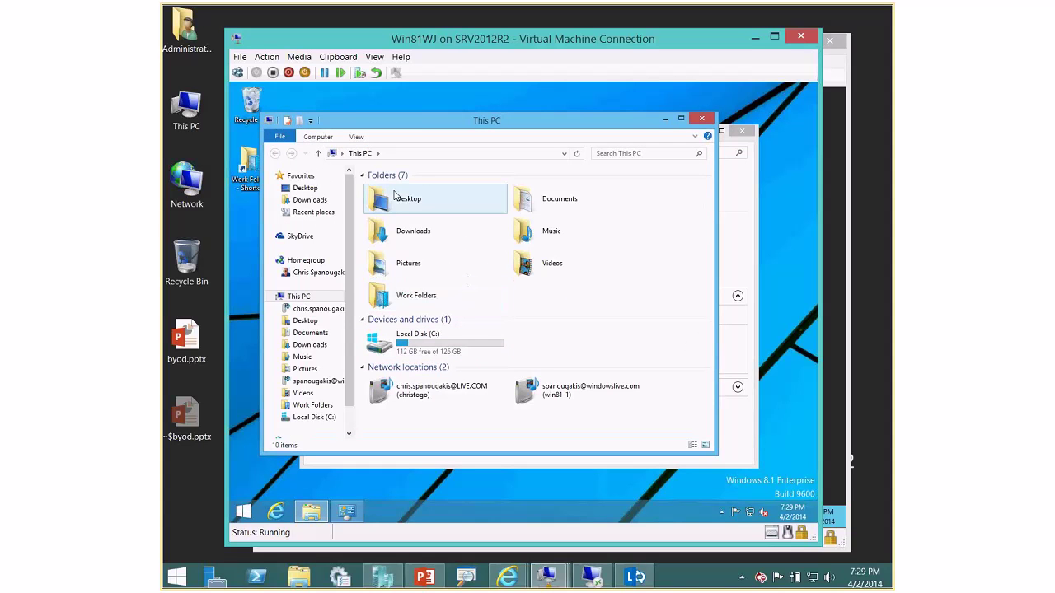
{"action": "left_click", "coordinate": [438, 302]}
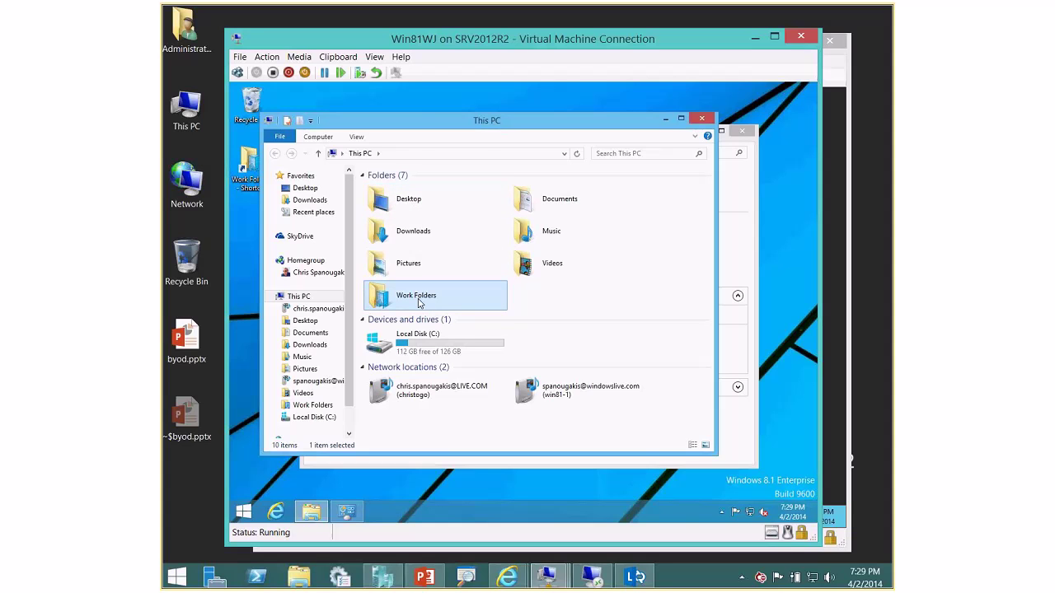
{"action": "double_click", "coordinate": [420, 303]}
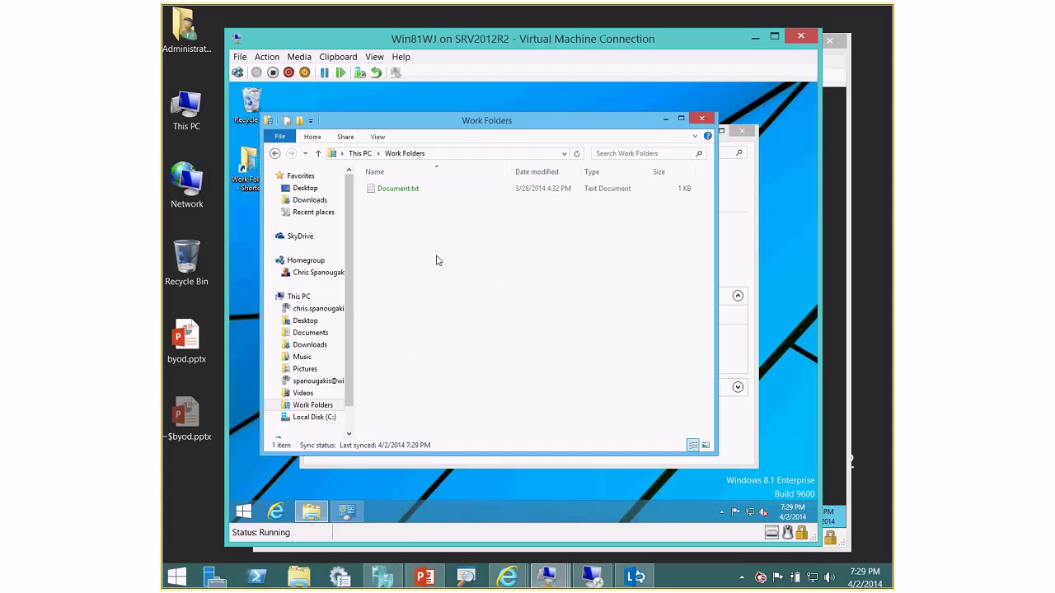
{"action": "right_click", "coordinate": [393, 228]}
{"action": "mouse_move", "coordinate": [429, 370]}
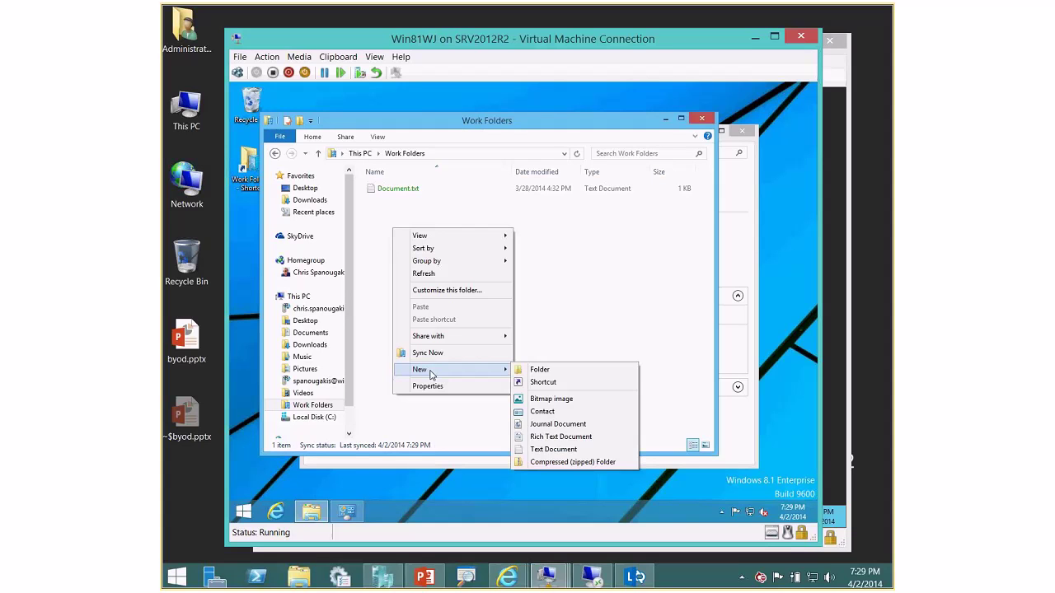
{"action": "left_click", "coordinate": [537, 449]}
{"action": "type", "text": "test"}
{"action": "key", "text": "Return"}
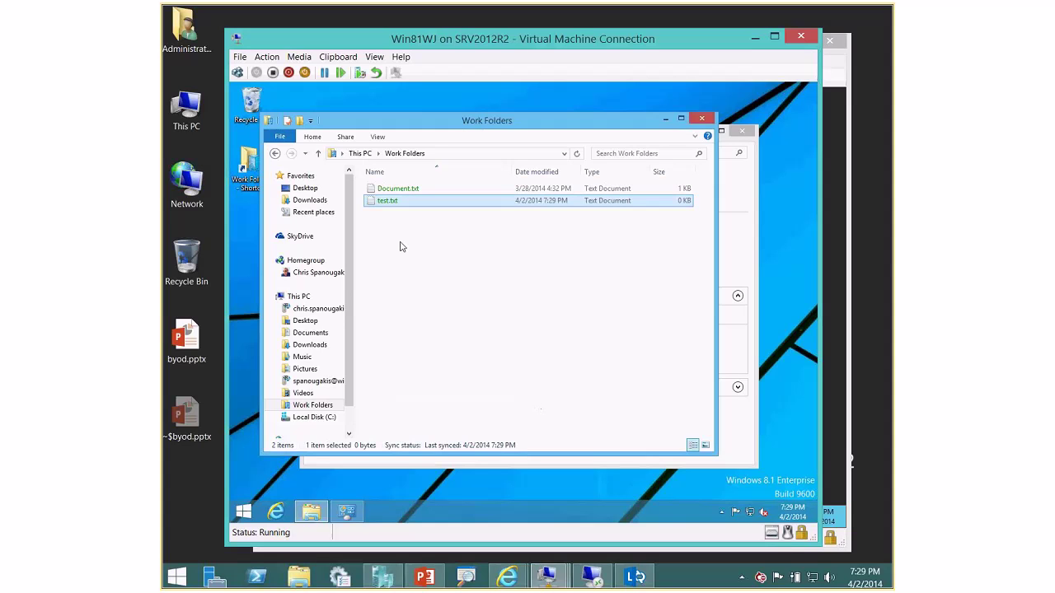
{"action": "left_click", "coordinate": [401, 246]}
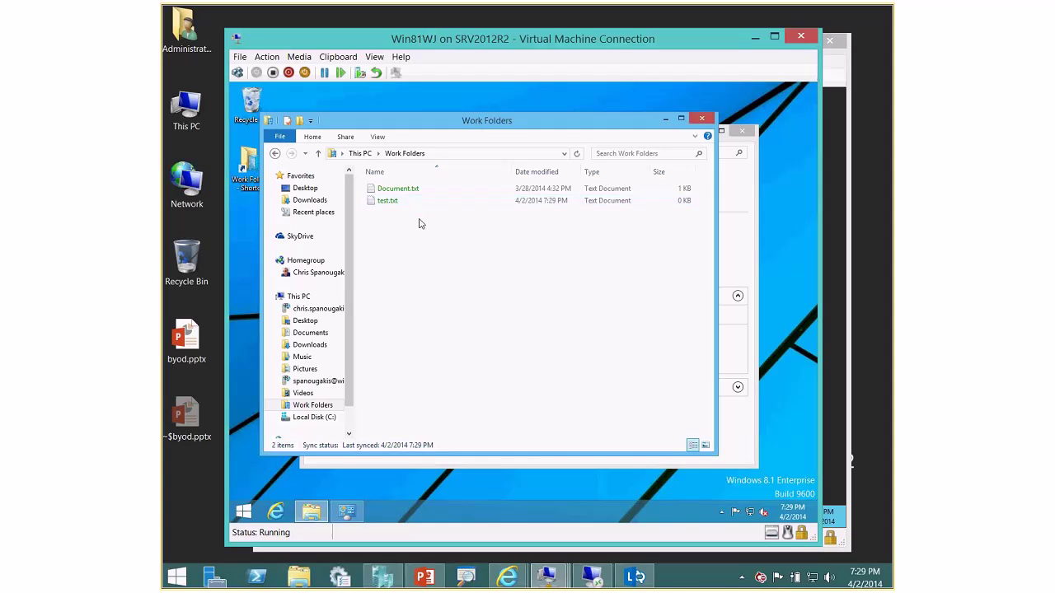
{"action": "left_click", "coordinate": [665, 119]}
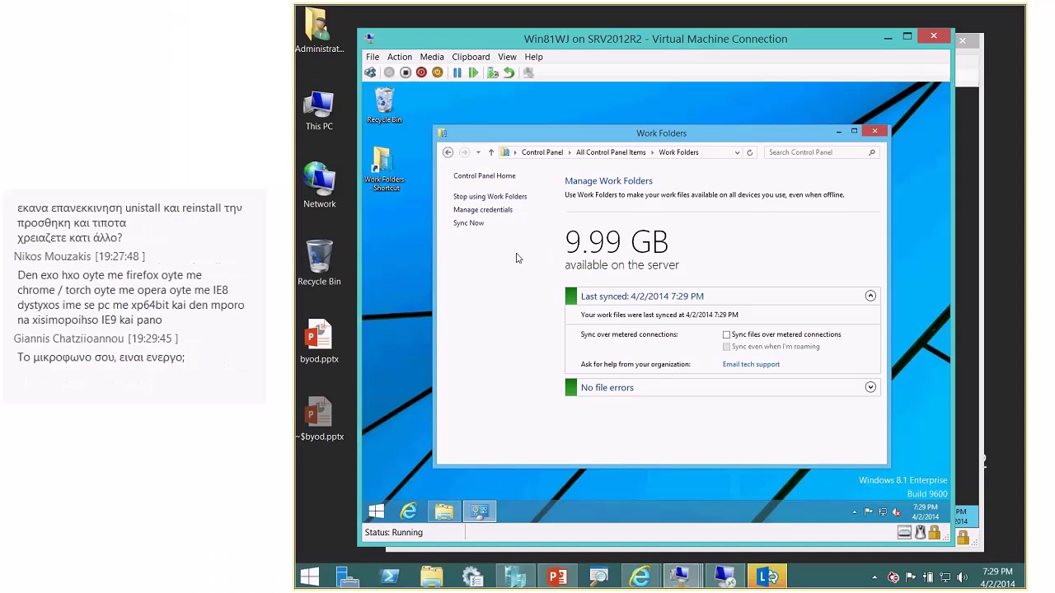
On the DCWJ server, confirm test is in C:\WorkFolders\<user folder>, then return to Win81WJ.
{"action": "left_click", "coordinate": [678, 579]}
{"action": "left_click", "coordinate": [449, 492]}
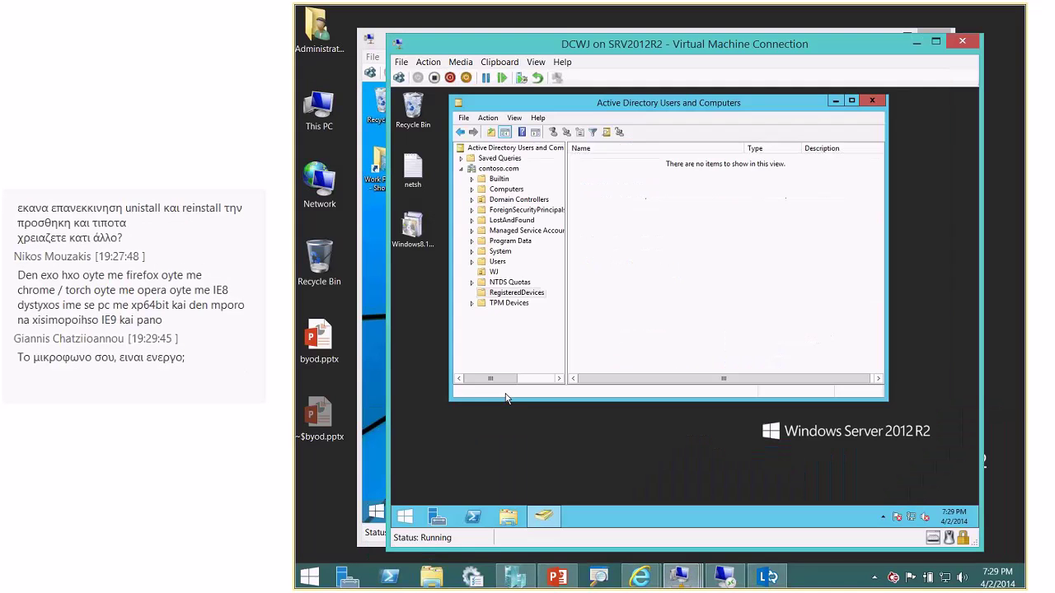
{"action": "left_click", "coordinate": [508, 516]}
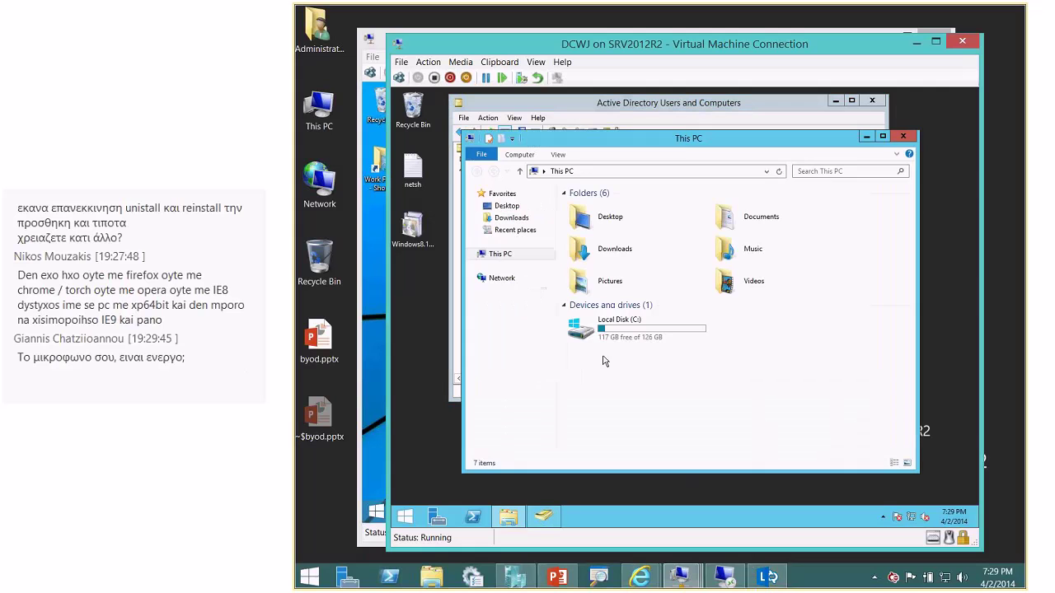
{"action": "double_click", "coordinate": [623, 336]}
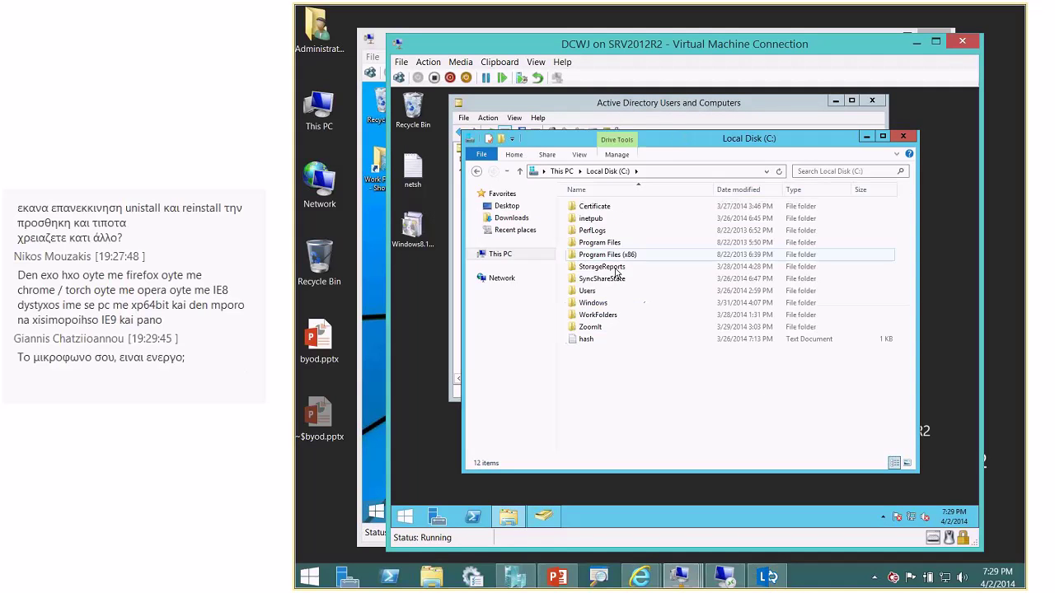
{"action": "double_click", "coordinate": [607, 317]}
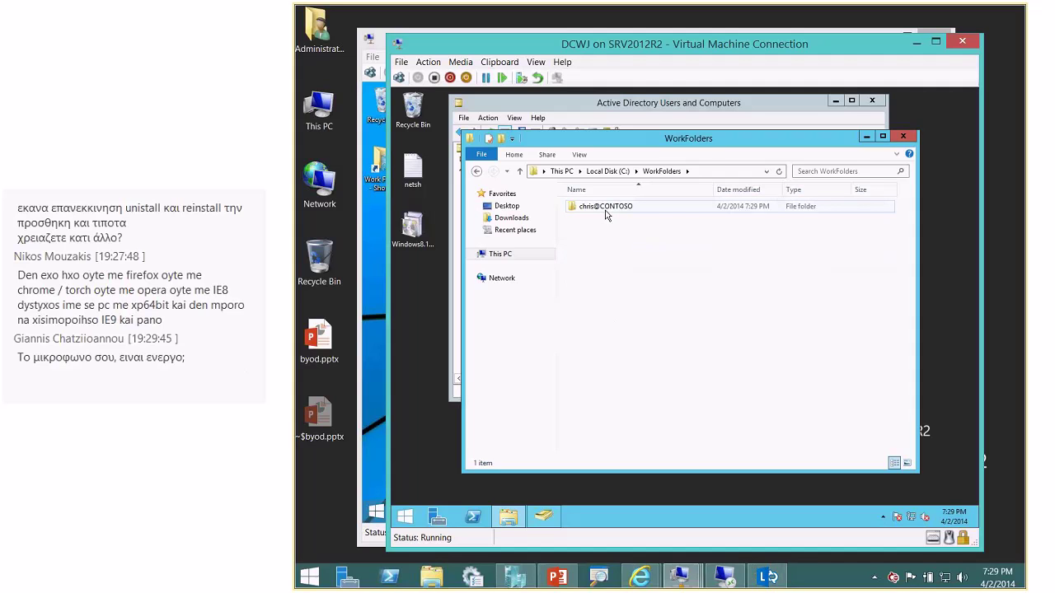
{"action": "double_click", "coordinate": [605, 208]}
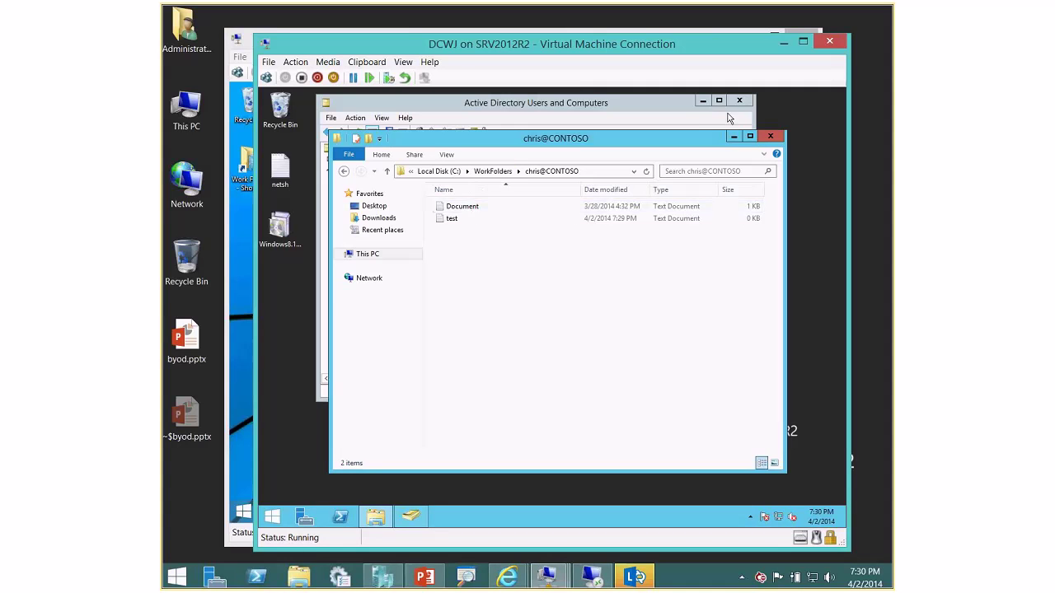
{"action": "left_click_drag", "start_coordinate": [635, 136], "coordinate": [665, 150]}
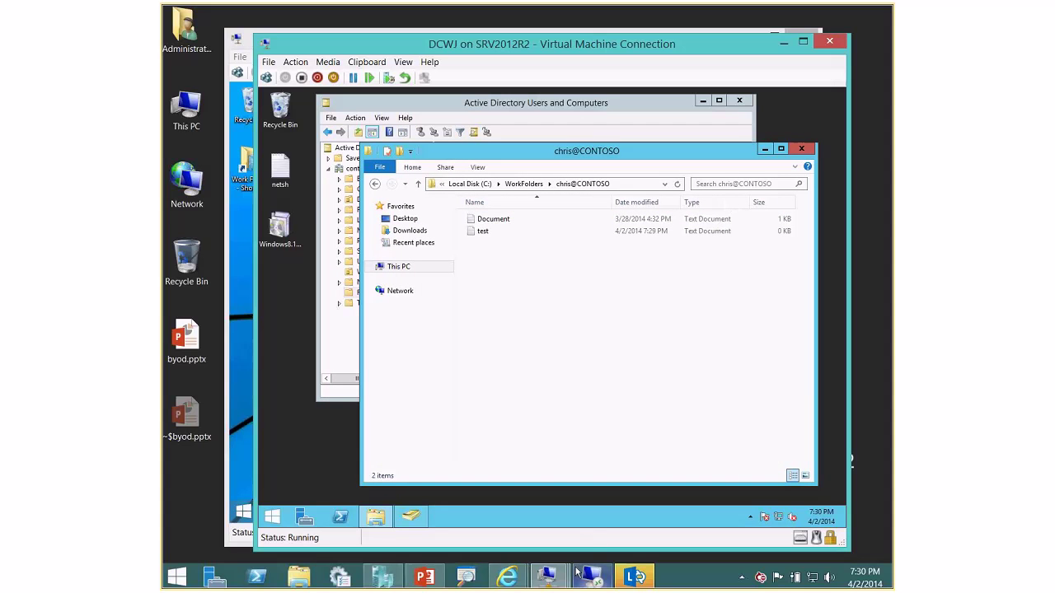
{"action": "left_click", "coordinate": [550, 574]}
{"action": "left_click", "coordinate": [783, 486]}
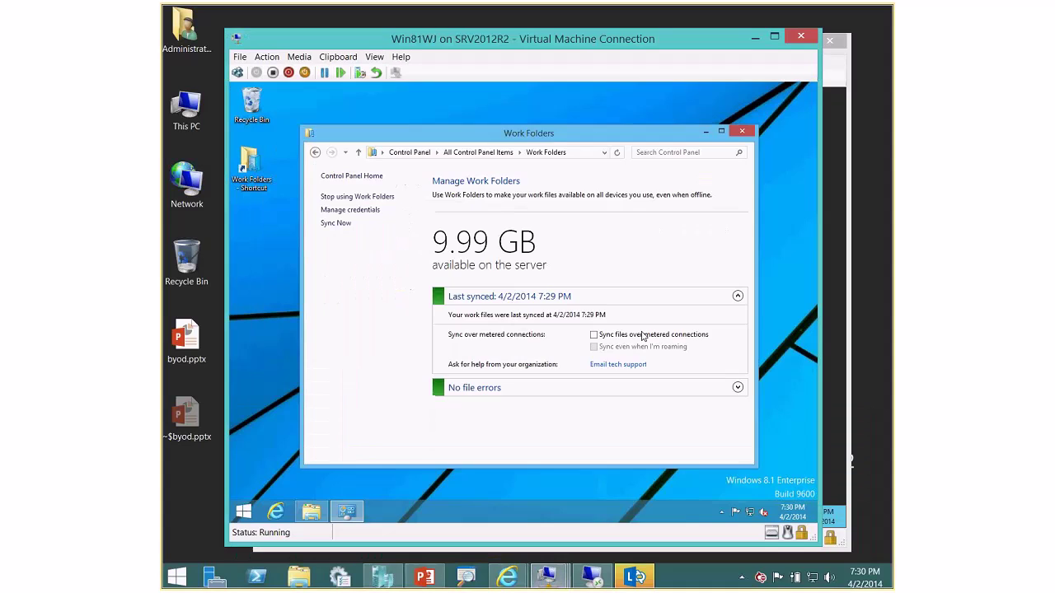
Create a new text document in the Win8.1 VM's Work Folders window.
{"action": "left_click", "coordinate": [313, 511]}
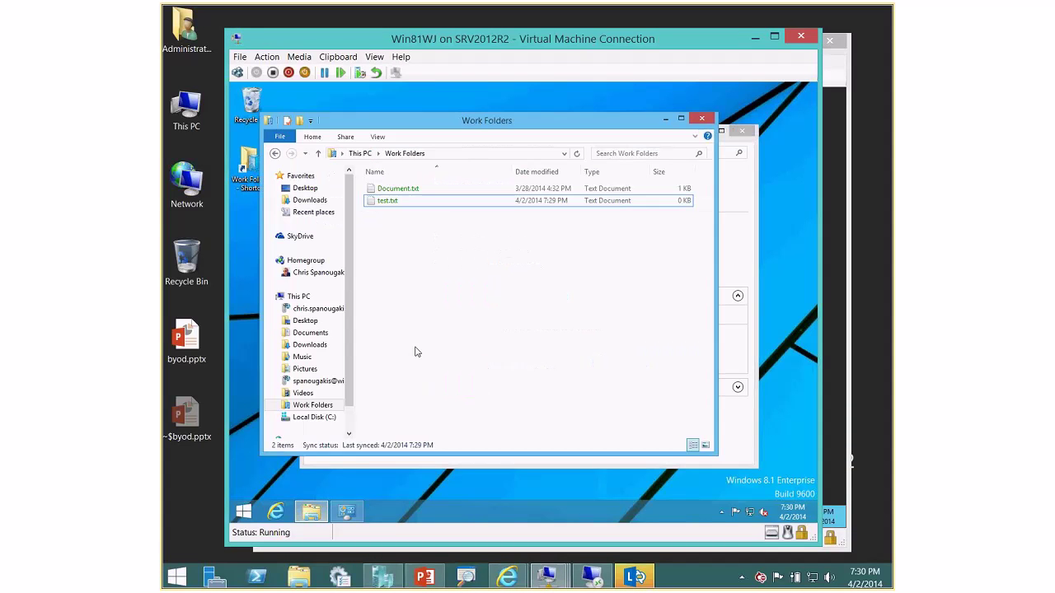
{"action": "right_click", "coordinate": [396, 235]}
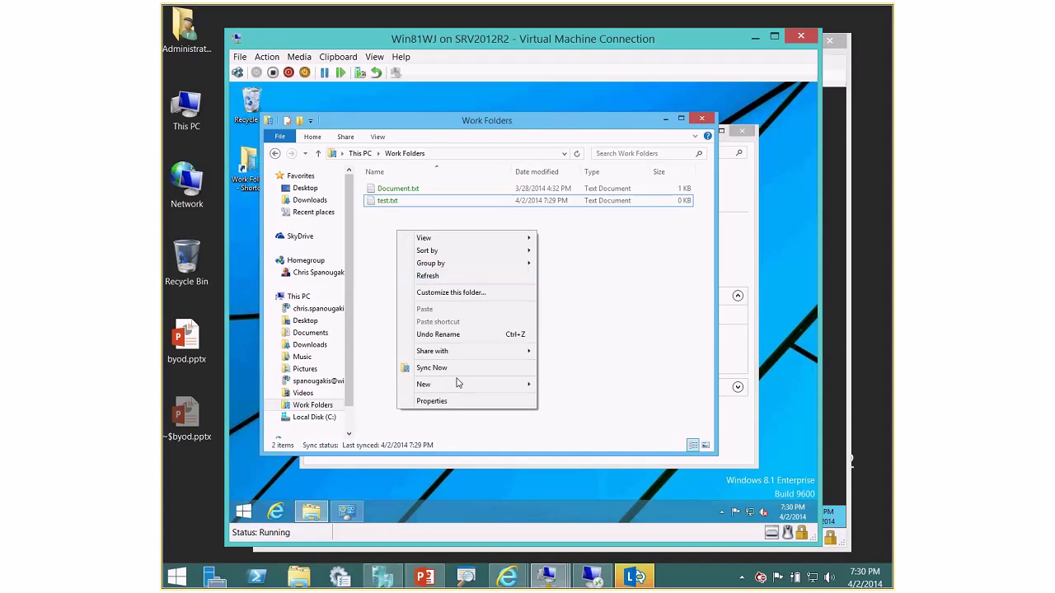
{"action": "mouse_move", "coordinate": [459, 383]}
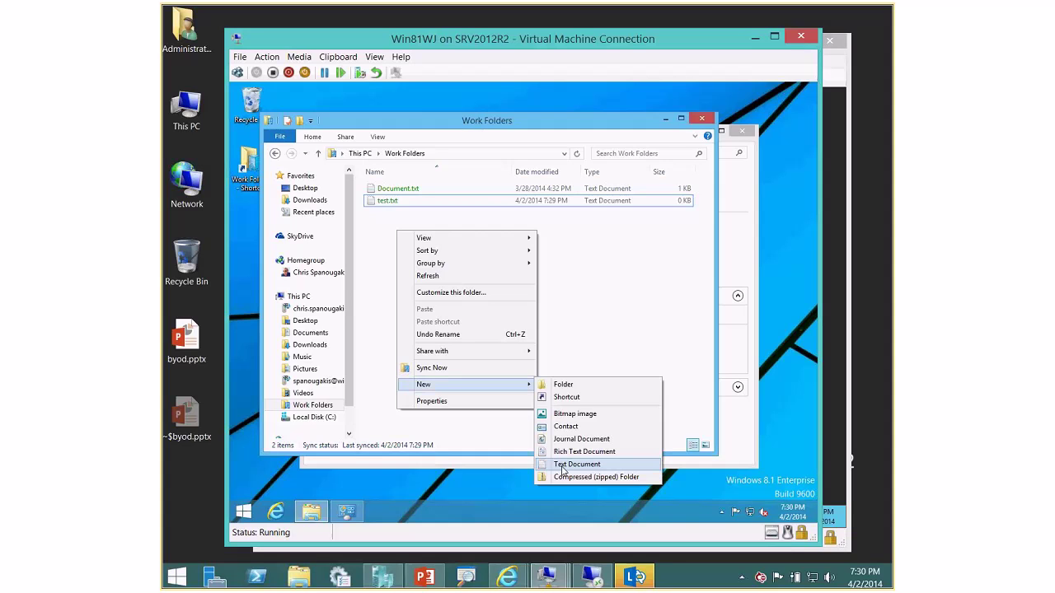
{"action": "left_click", "coordinate": [563, 465]}
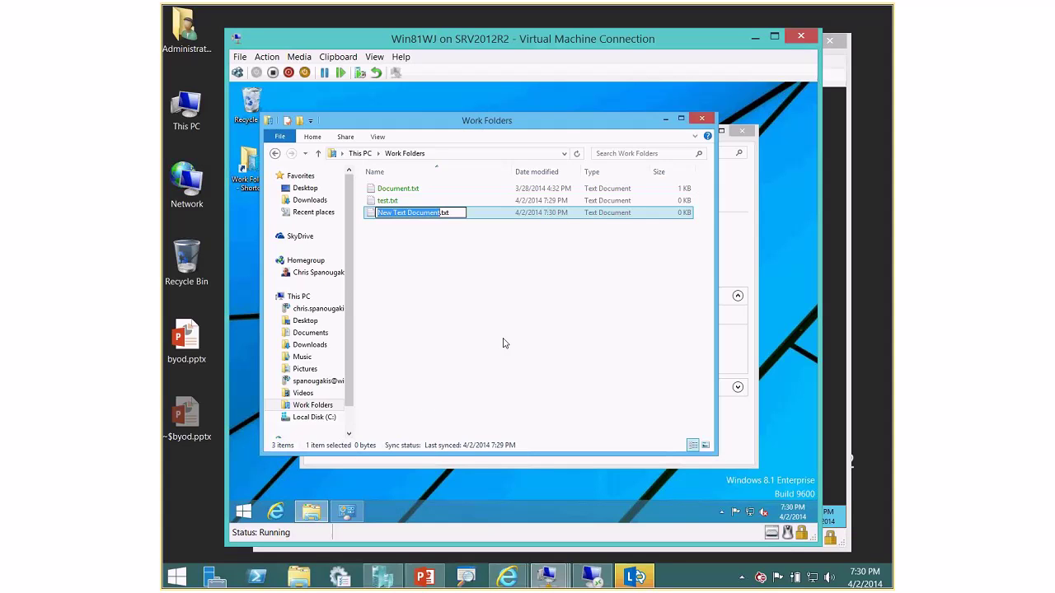
Rename the new document to music.mp3, accepting the extension change, and check the sync status.
{"action": "type", "text": "music"}
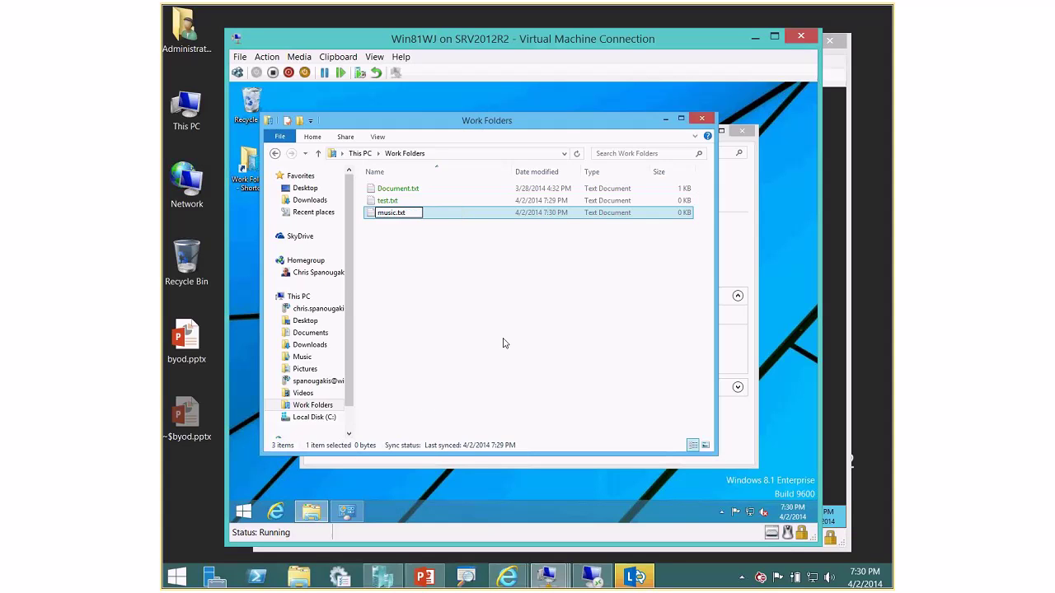
{"action": "key", "text": "BackSpace"}
{"action": "key", "text": "BackSpace"}
{"action": "key", "text": "BackSpace"}
{"action": "type", "text": "mp3"}
{"action": "key", "text": "Return"}
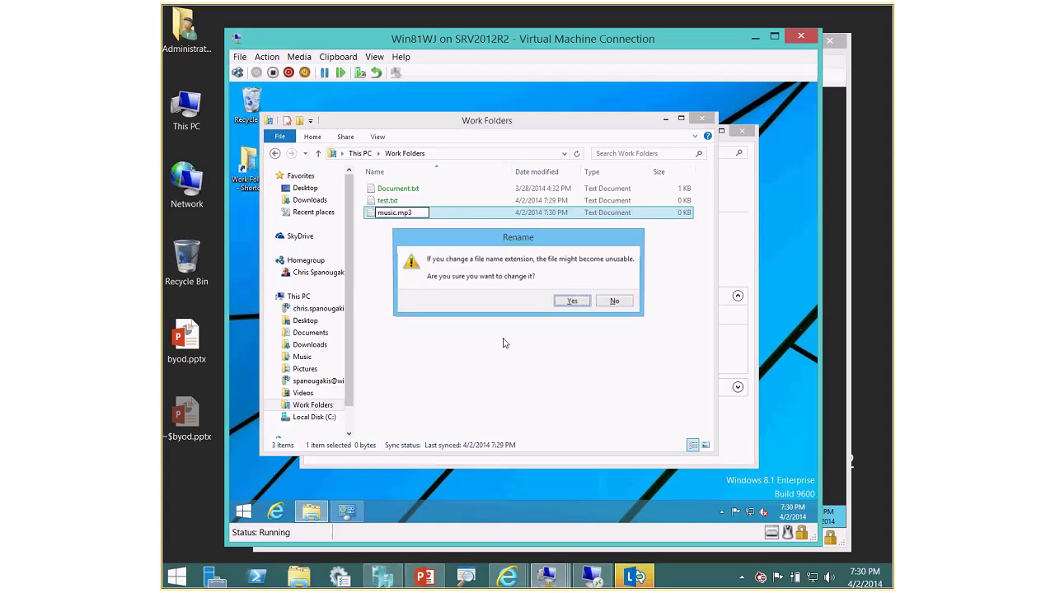
{"action": "left_click", "coordinate": [572, 300]}
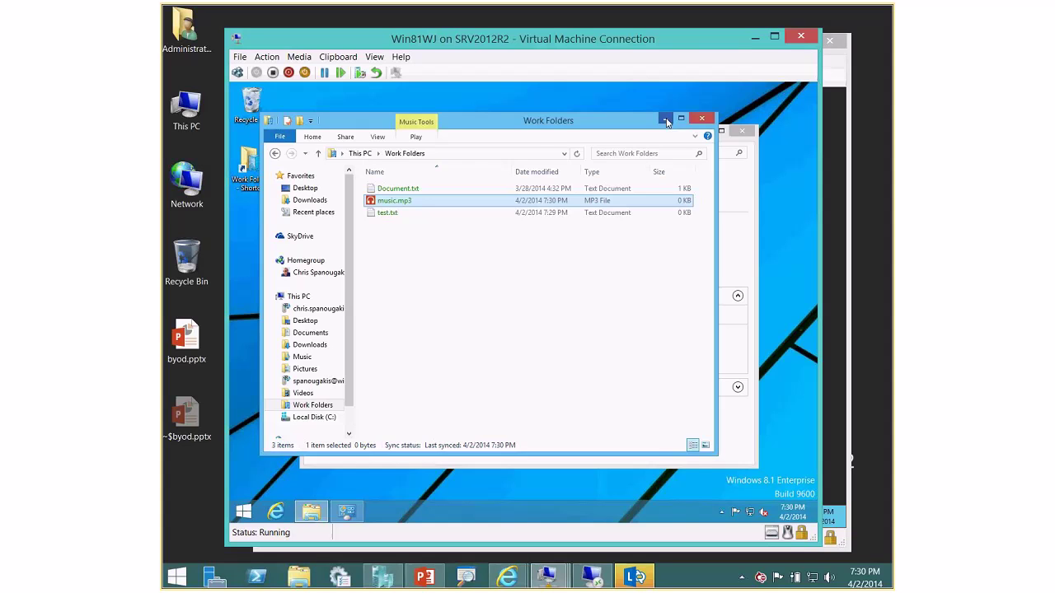
{"action": "left_click", "coordinate": [664, 120]}
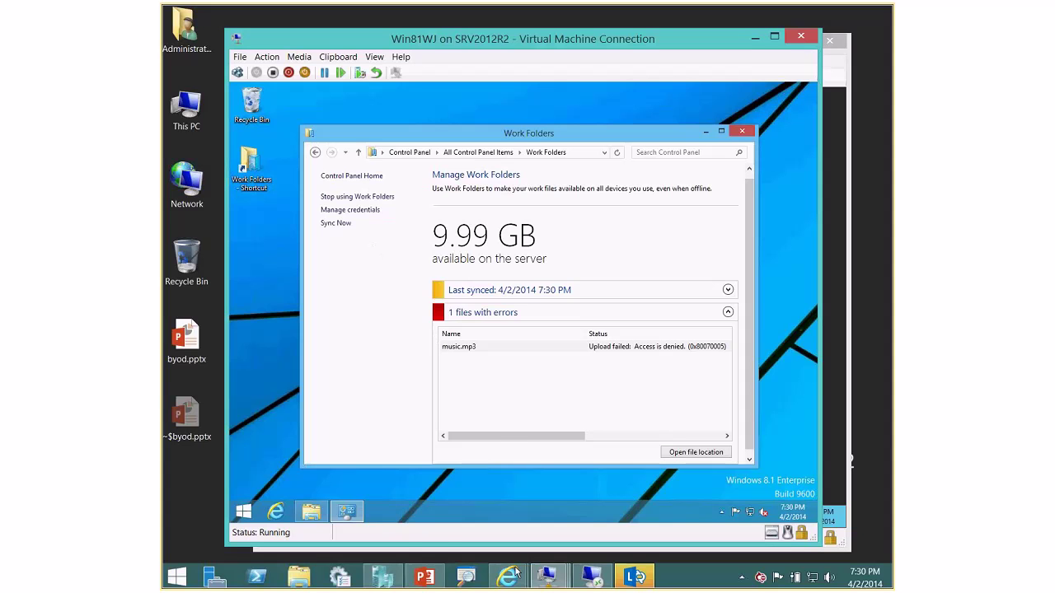
{"action": "left_click", "coordinate": [541, 579]}
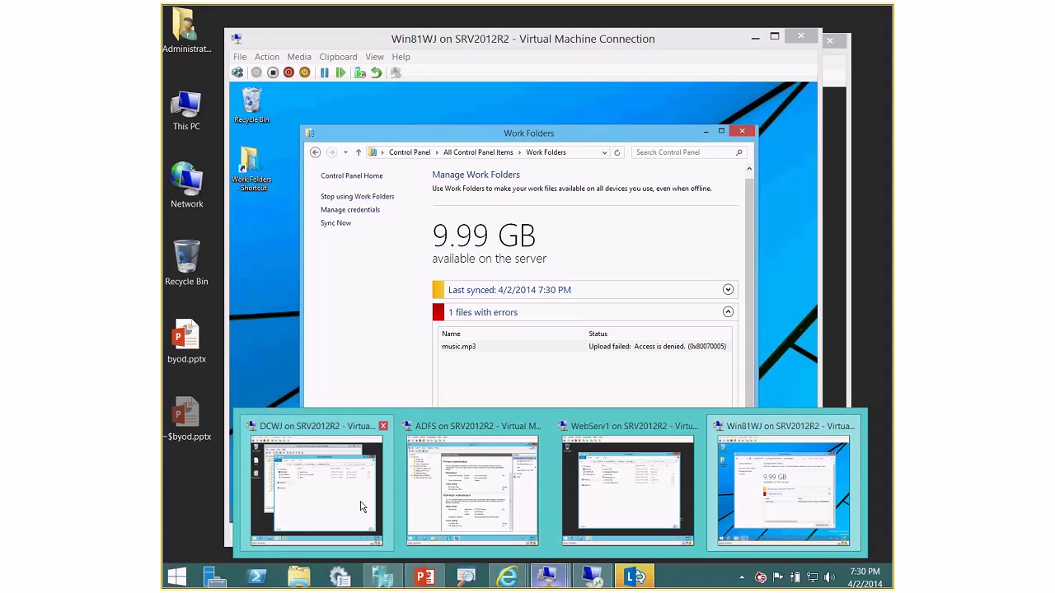
On DCWJ, launch File Server Resource Manager and inspect the C:\WorkFolders file screen.
{"action": "left_click", "coordinate": [362, 504]}
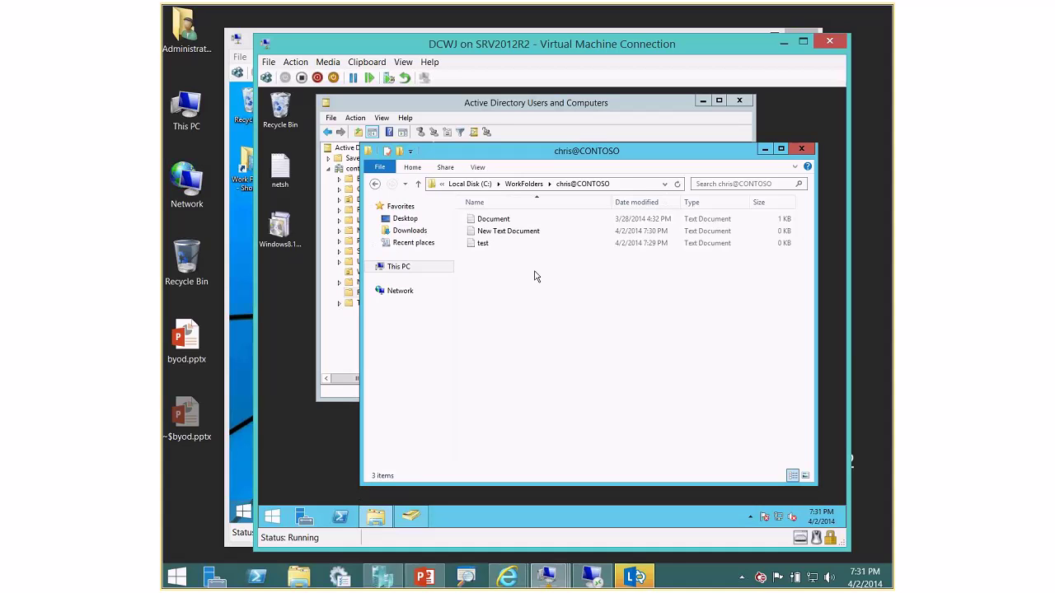
{"action": "left_click", "coordinate": [764, 152]}
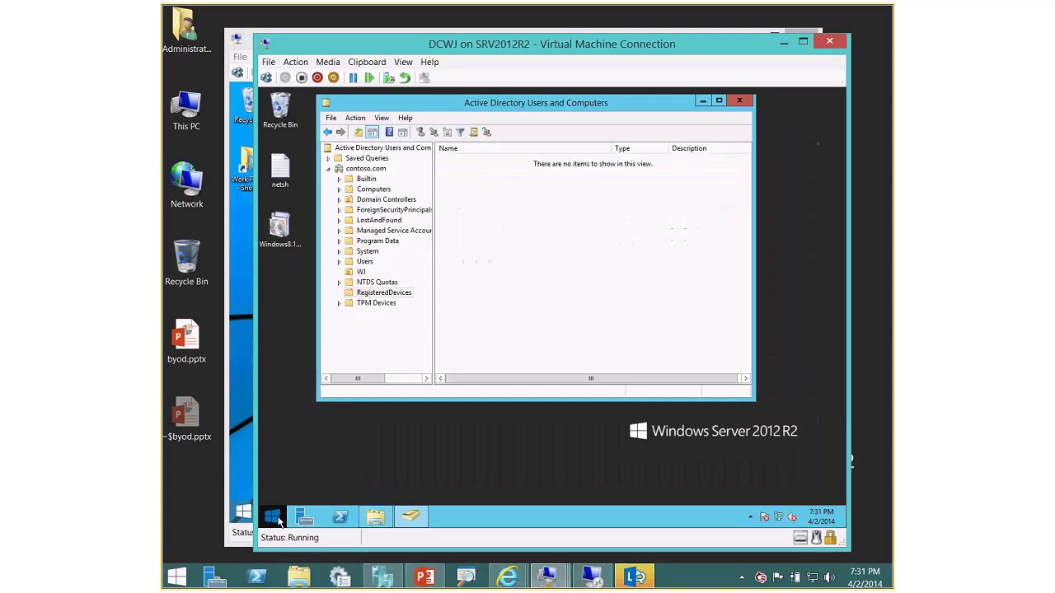
{"action": "left_click", "coordinate": [276, 519]}
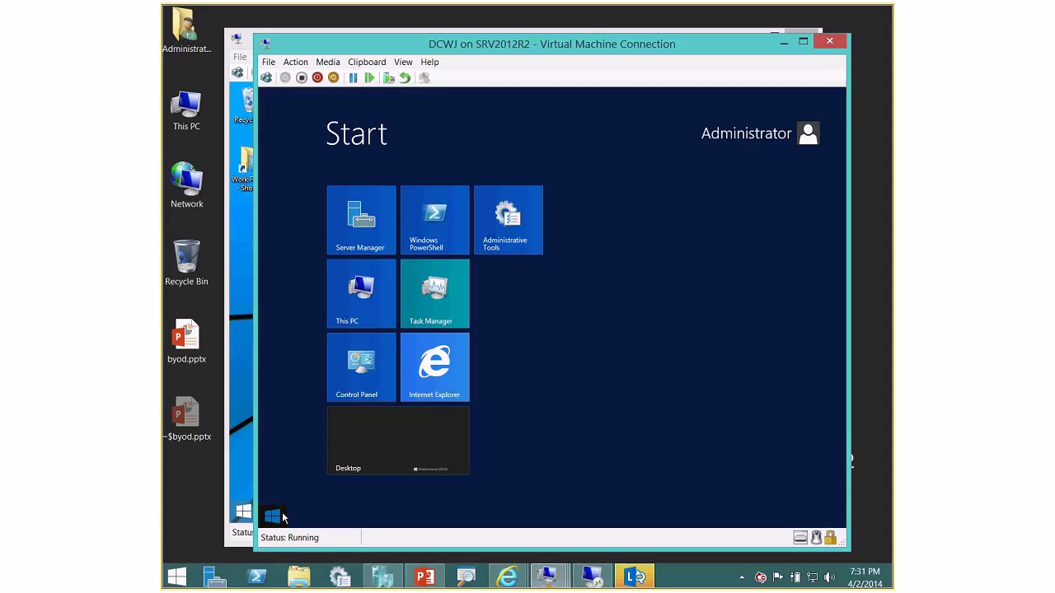
{"action": "left_click", "coordinate": [507, 232]}
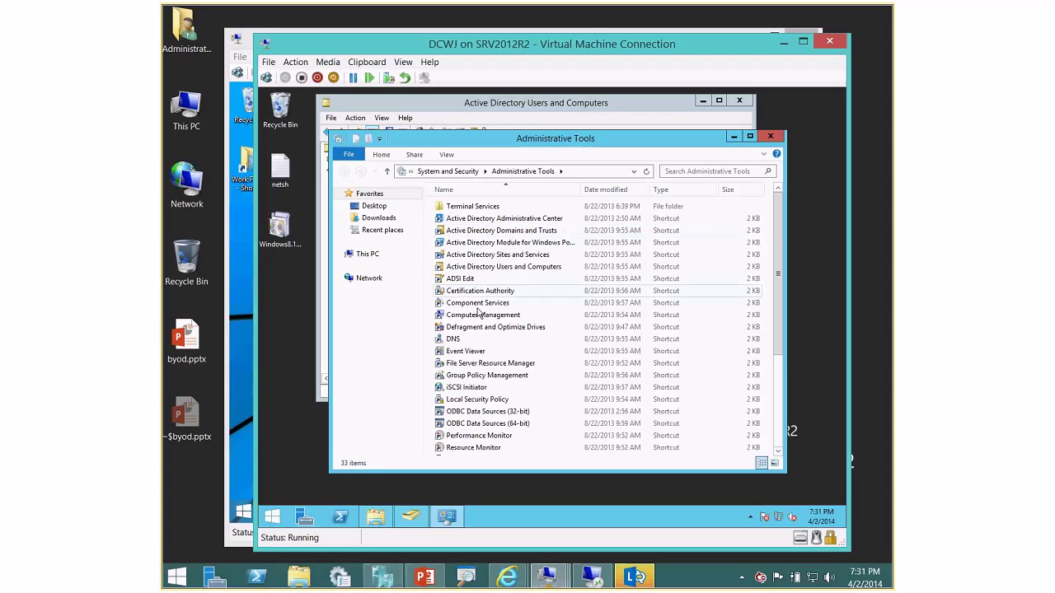
{"action": "double_click", "coordinate": [477, 367]}
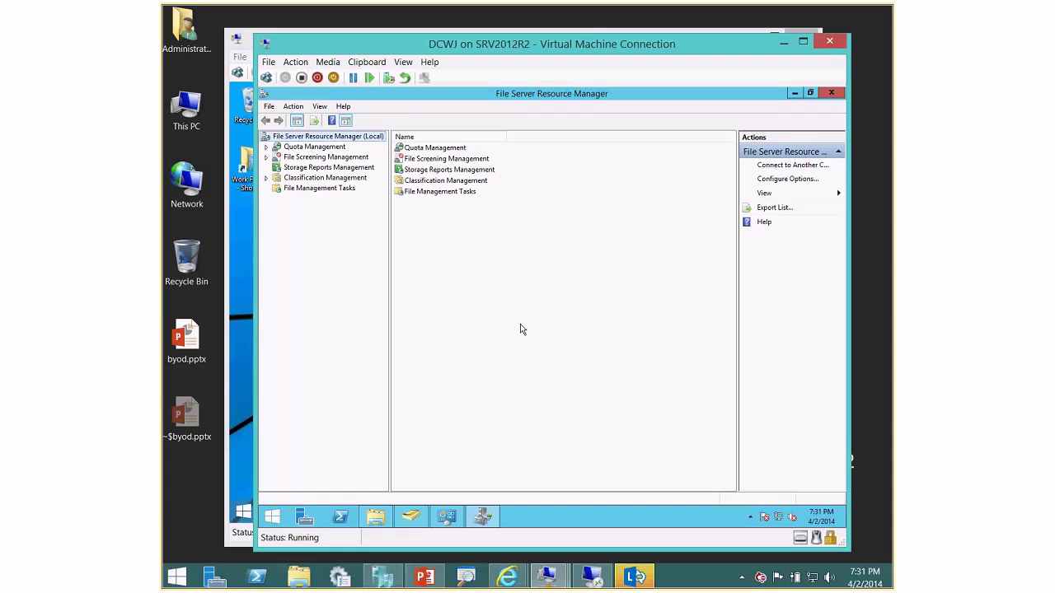
{"action": "left_click", "coordinate": [265, 157]}
{"action": "left_click", "coordinate": [311, 167]}
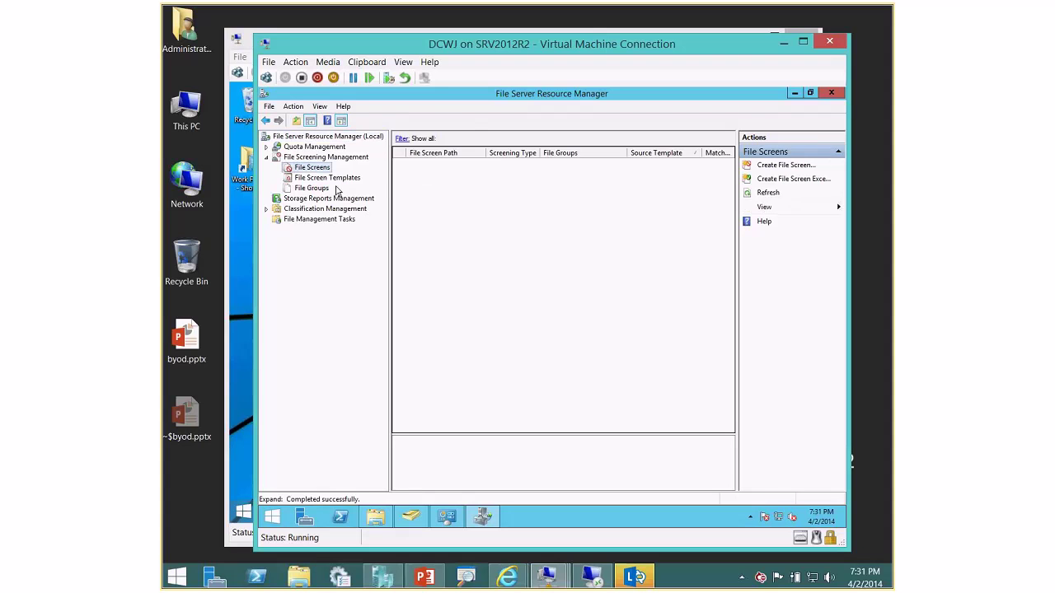
{"action": "left_click", "coordinate": [470, 184]}
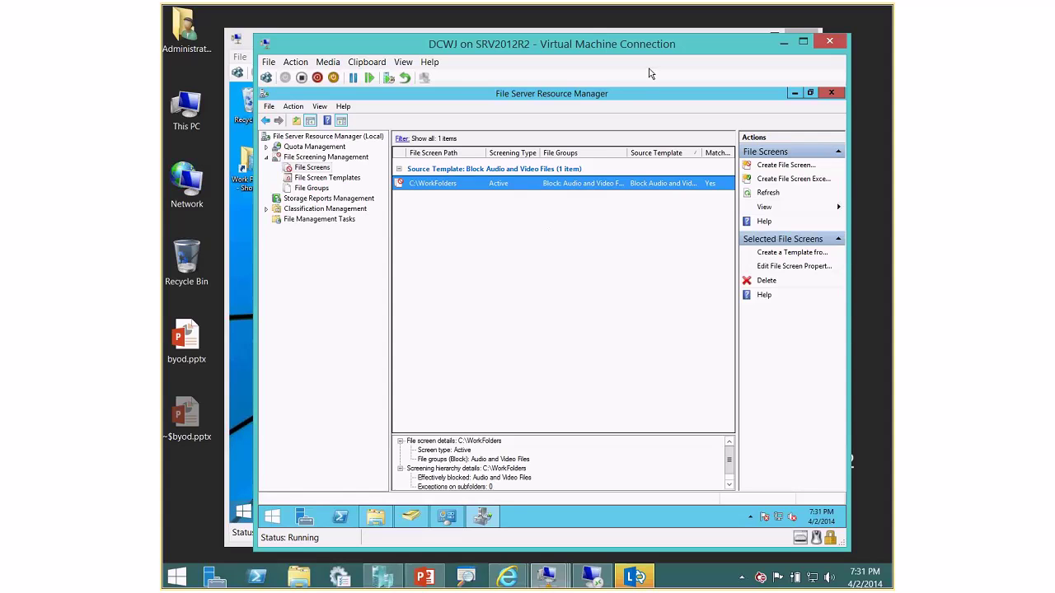
Check the 10.0 GB C:\WorkFolders quota, then return to the Win8.1 VM.
{"action": "double_click", "coordinate": [307, 148]}
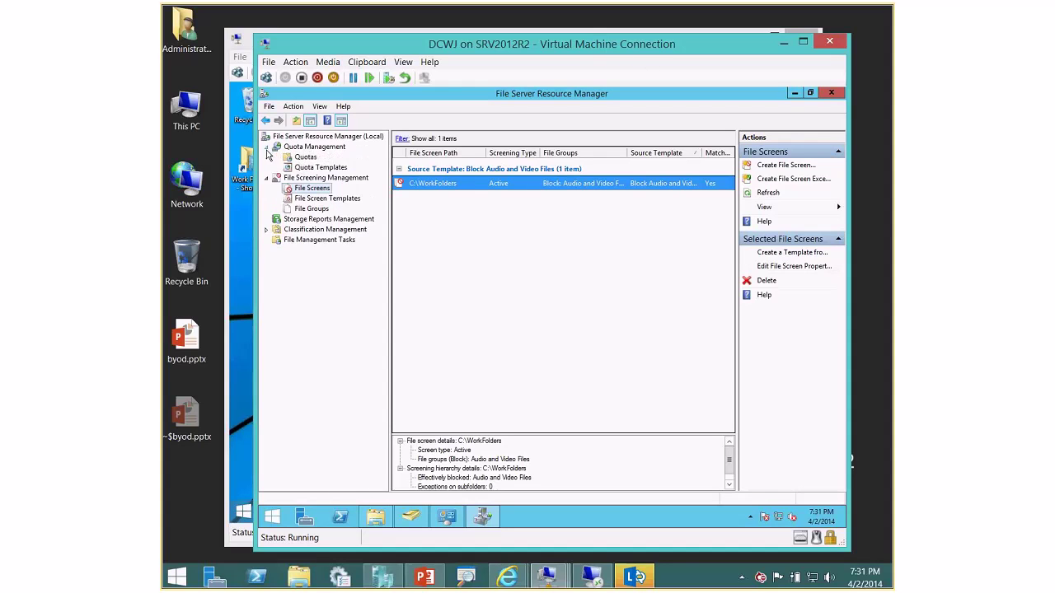
{"action": "left_click", "coordinate": [304, 157]}
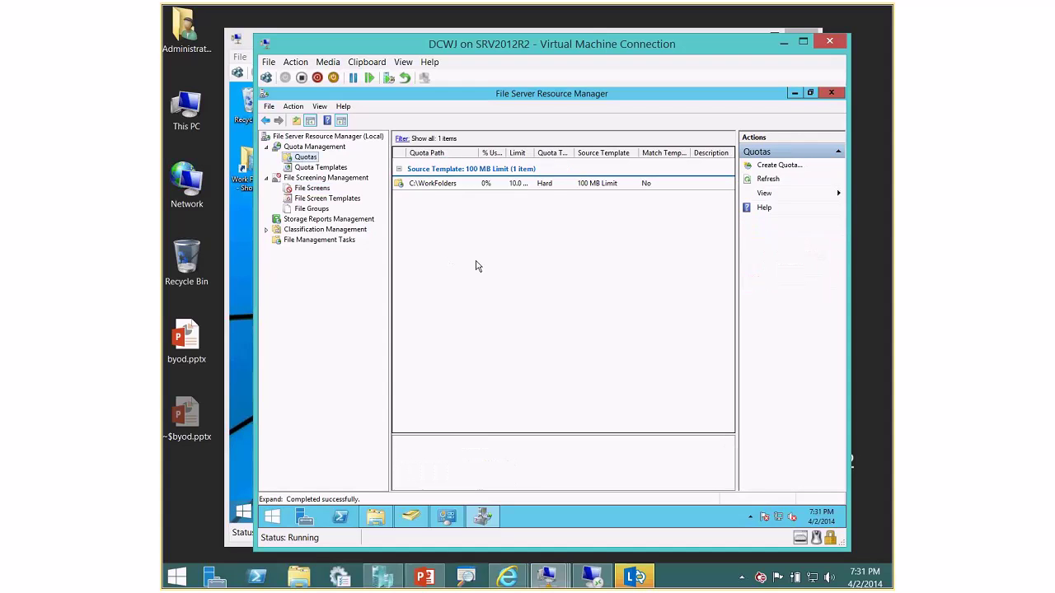
{"action": "left_click_drag", "start_coordinate": [534, 153], "coordinate": [552, 153]}
{"action": "left_click", "coordinate": [537, 185]}
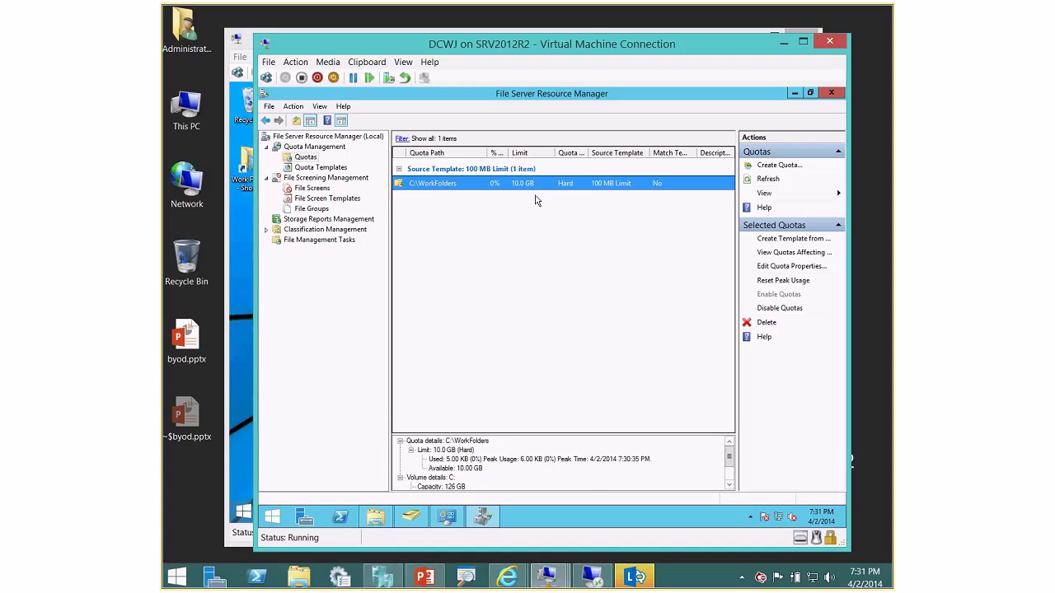
{"action": "mouse_move", "coordinate": [548, 576]}
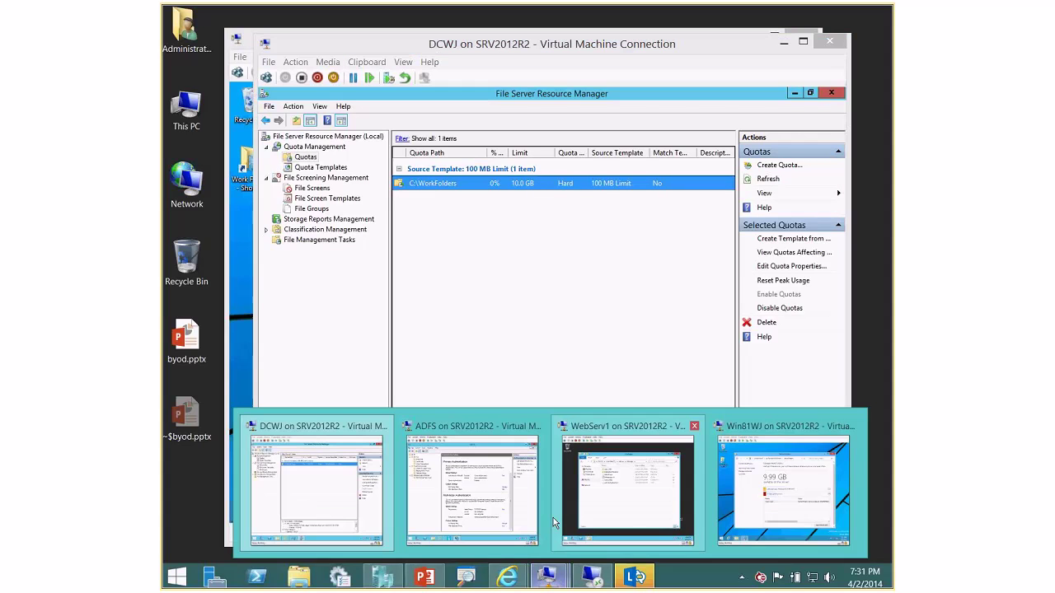
{"action": "left_click", "coordinate": [745, 481]}
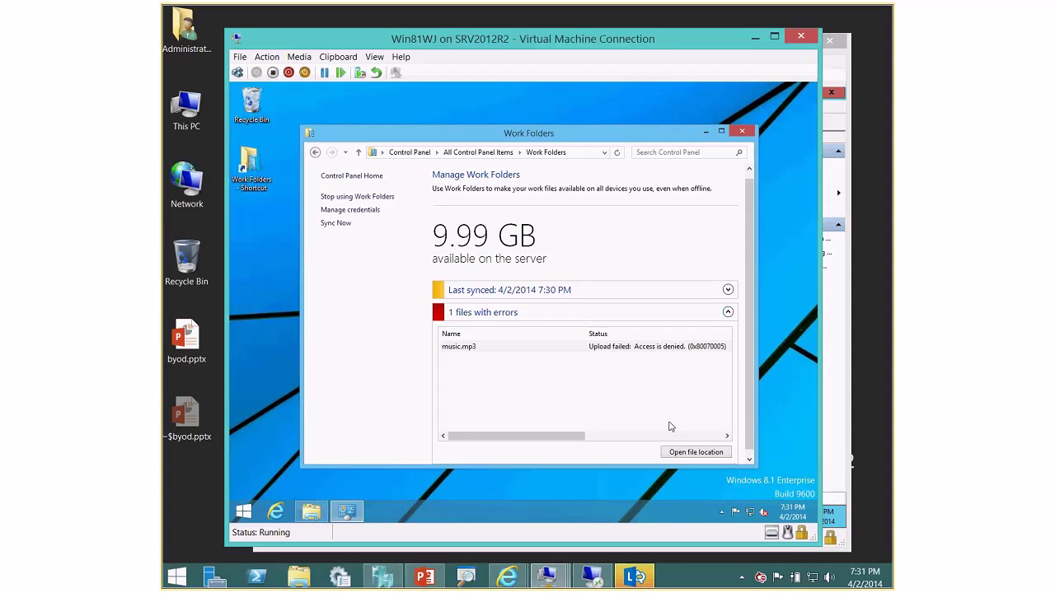
From the failed file's location, rename music.mp3 to music.txt, confirming the extension change.
{"action": "left_click", "coordinate": [696, 451]}
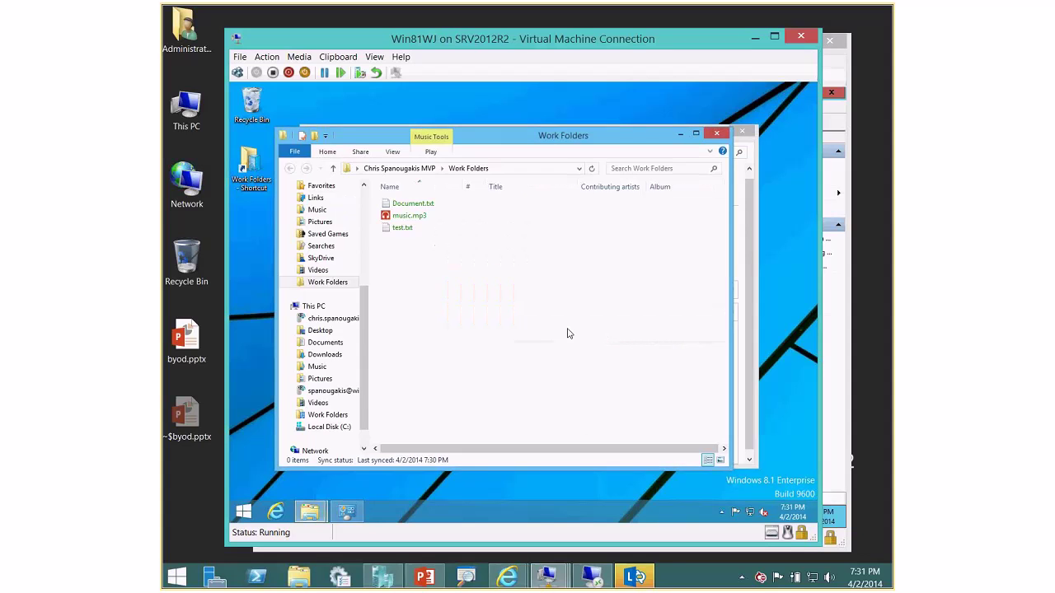
{"action": "left_click", "coordinate": [412, 216]}
{"action": "right_click", "coordinate": [417, 220]}
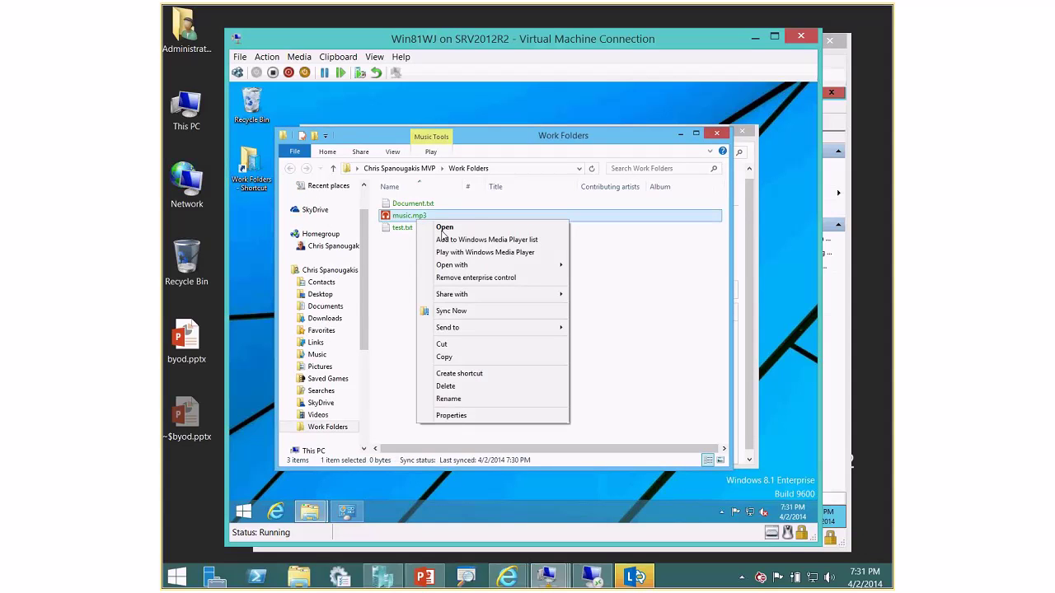
{"action": "left_click", "coordinate": [462, 399]}
{"action": "key", "text": "End"}
{"action": "key", "text": "BackSpace"}
{"action": "key", "text": "BackSpace"}
{"action": "key", "text": "BackSpace"}
{"action": "type", "text": "txt"}
{"action": "key", "text": "Return"}
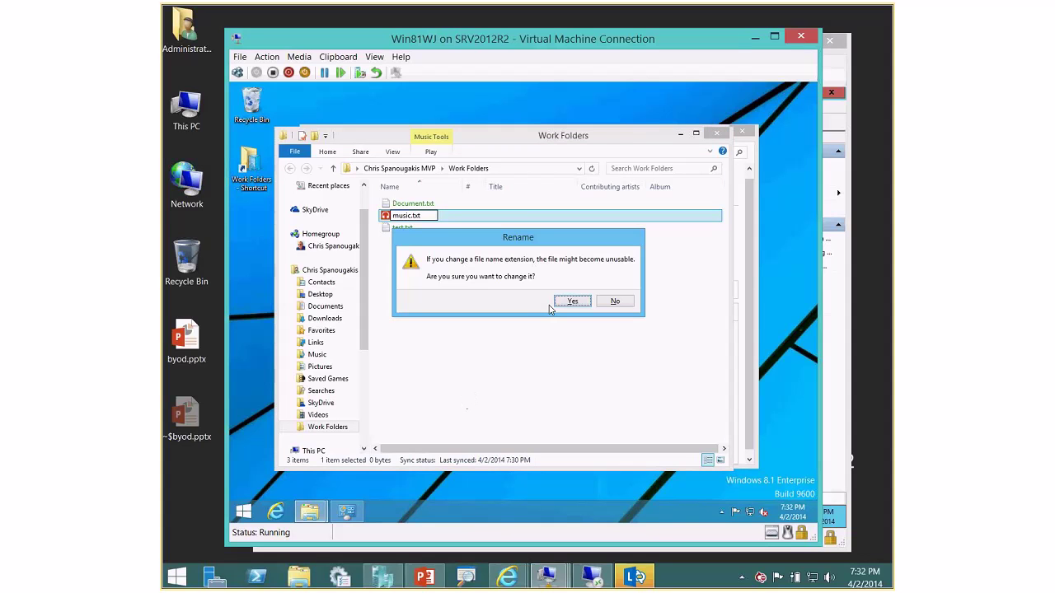
{"action": "left_click", "coordinate": [557, 303]}
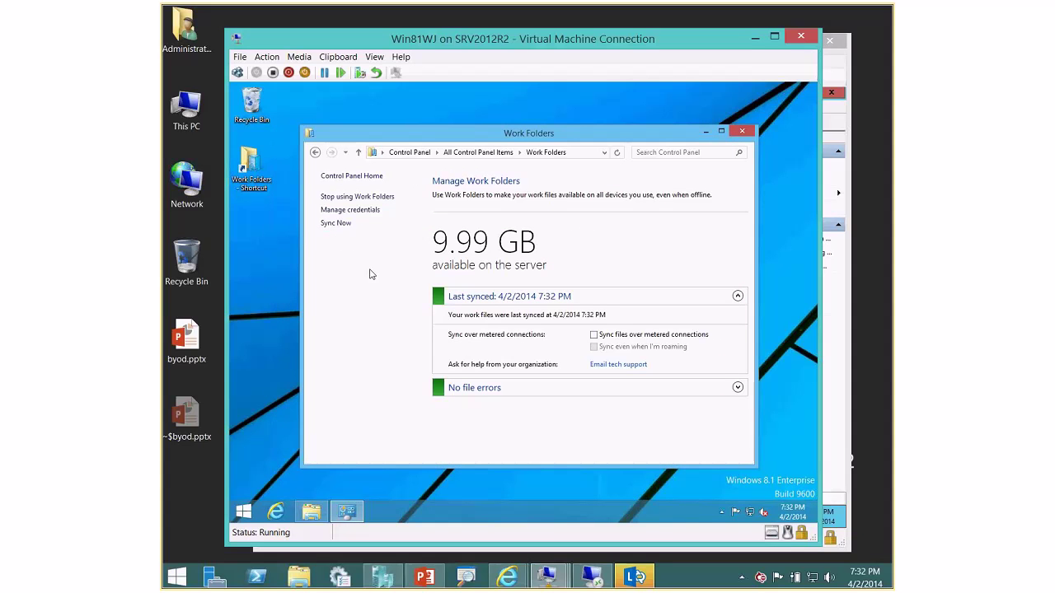
{"action": "left_click", "coordinate": [547, 583]}
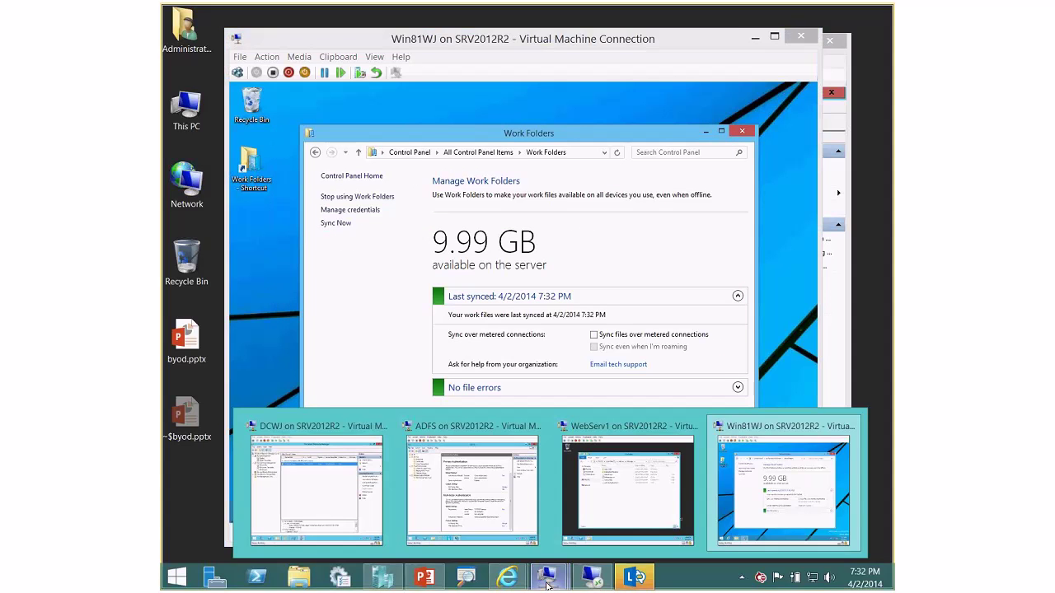
On DCWJ, refresh the user's WorkFolders listing to see music arrive, then close Explorer.
{"action": "left_click", "coordinate": [348, 501]}
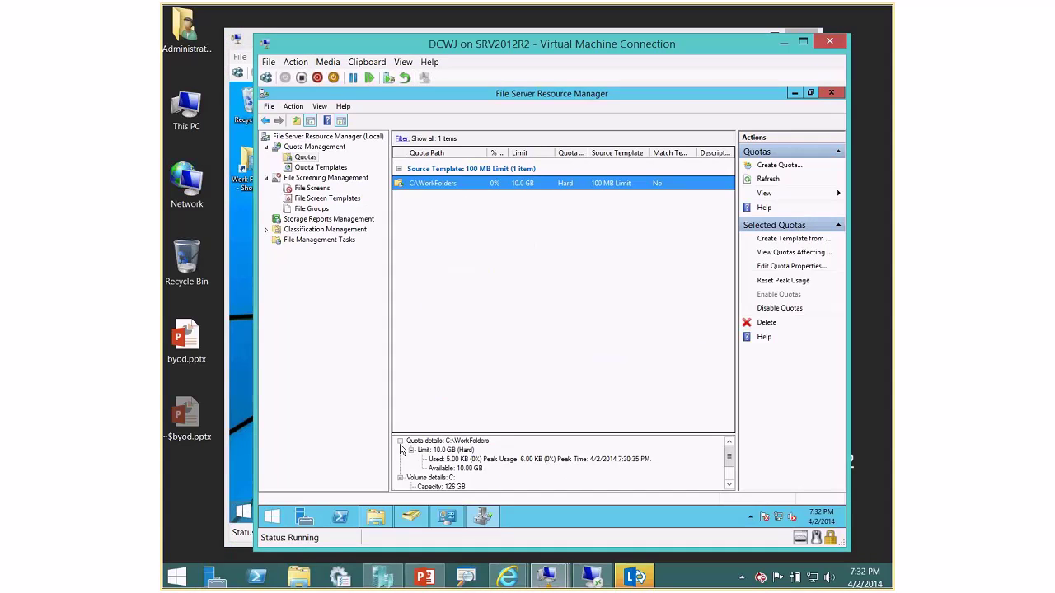
{"action": "left_click", "coordinate": [379, 519]}
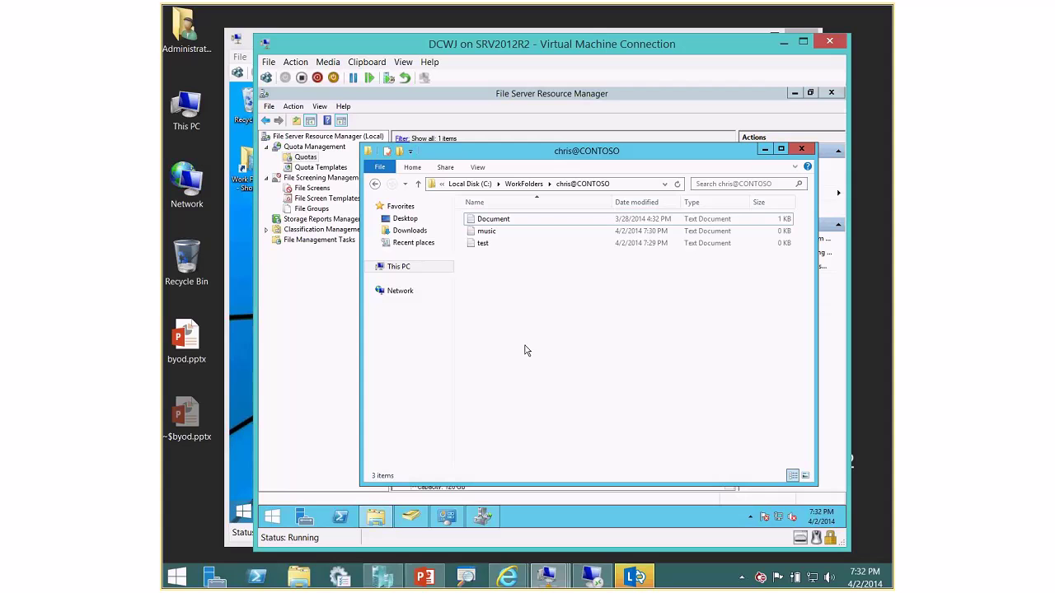
{"action": "right_click", "coordinate": [508, 311]}
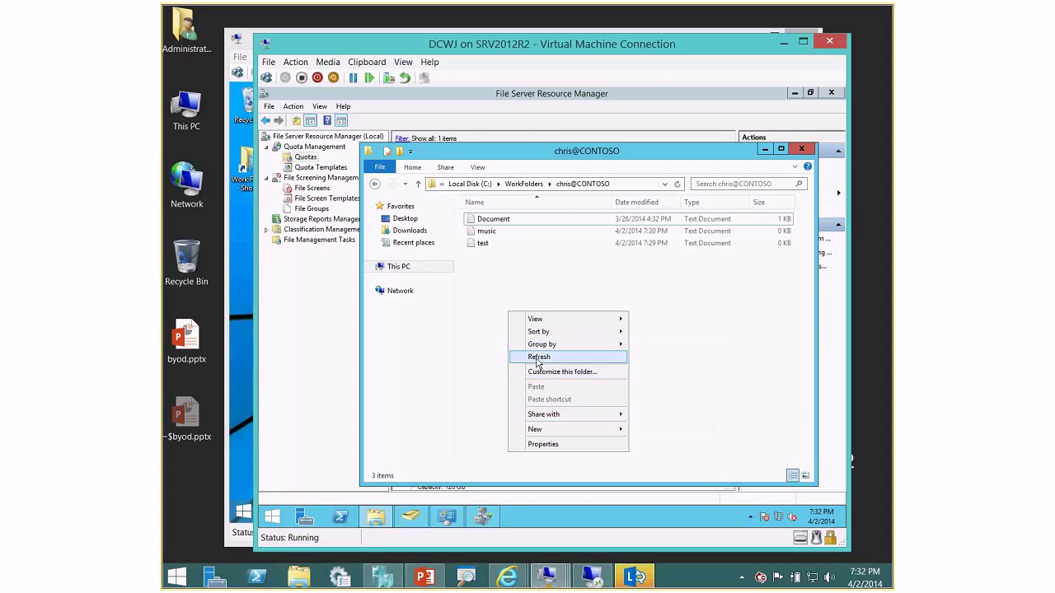
{"action": "left_click", "coordinate": [540, 355]}
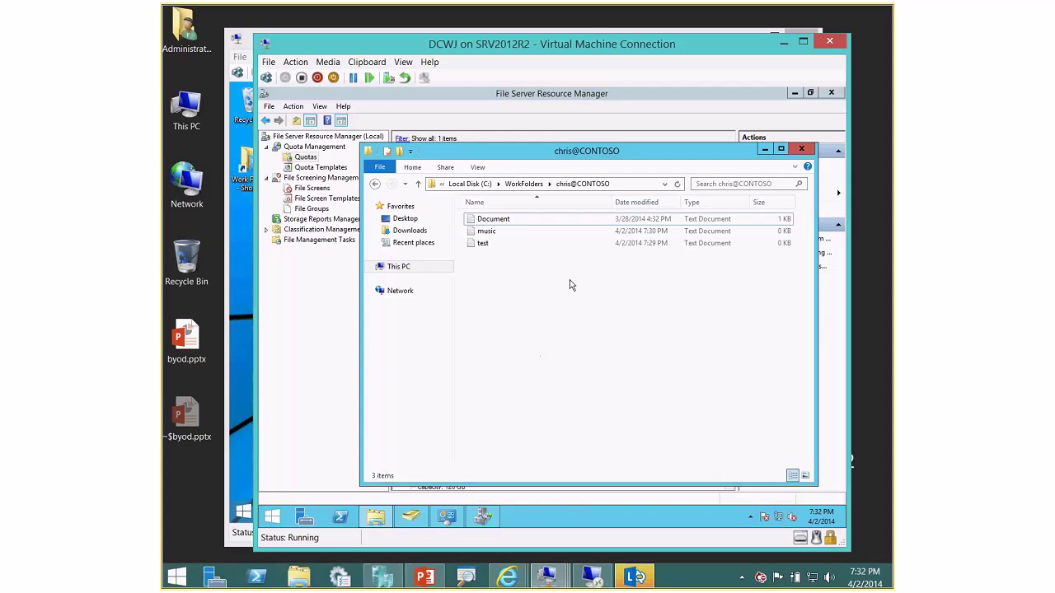
{"action": "left_click", "coordinate": [800, 150]}
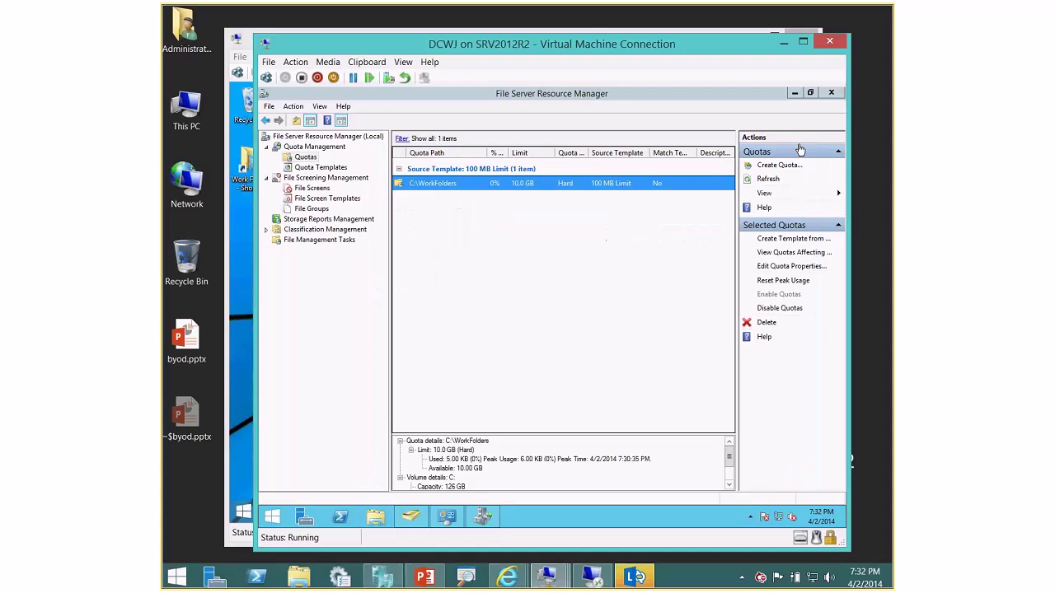
{"action": "left_click", "coordinate": [634, 580]}
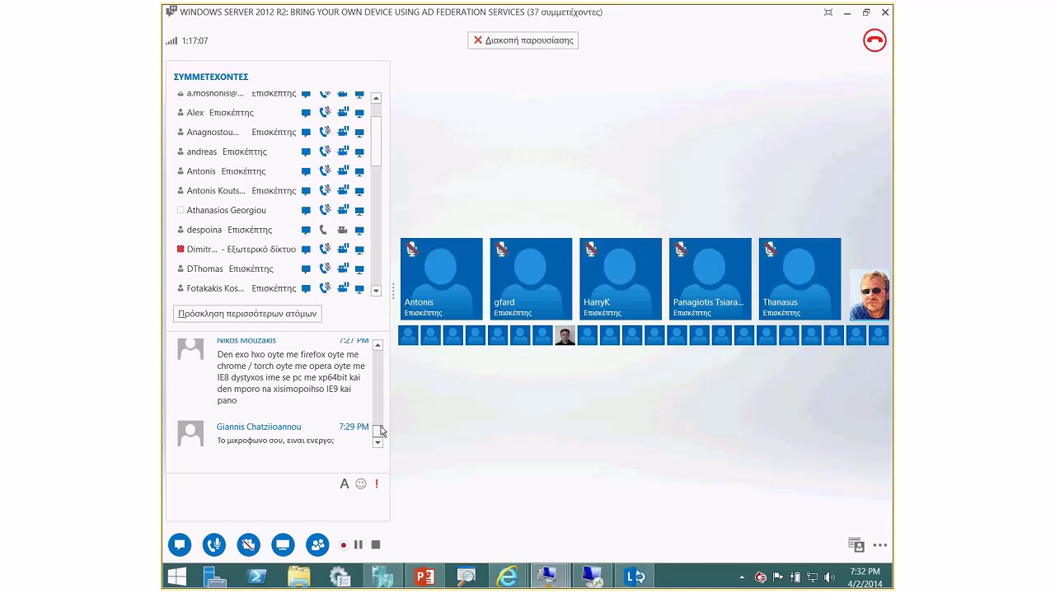
{"action": "left_click", "coordinate": [378, 347]}
{"action": "left_click", "coordinate": [378, 347]}
{"action": "left_click", "coordinate": [378, 346]}
{"action": "left_click", "coordinate": [378, 347]}
{"action": "left_click", "coordinate": [378, 347]}
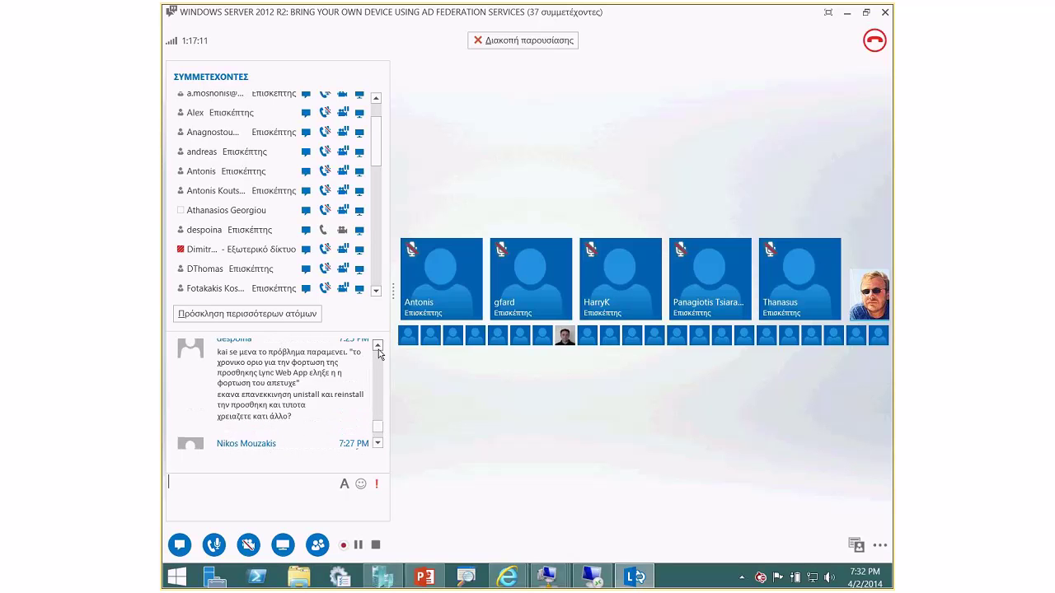
{"action": "left_click", "coordinate": [378, 347]}
{"action": "left_click", "coordinate": [378, 428]}
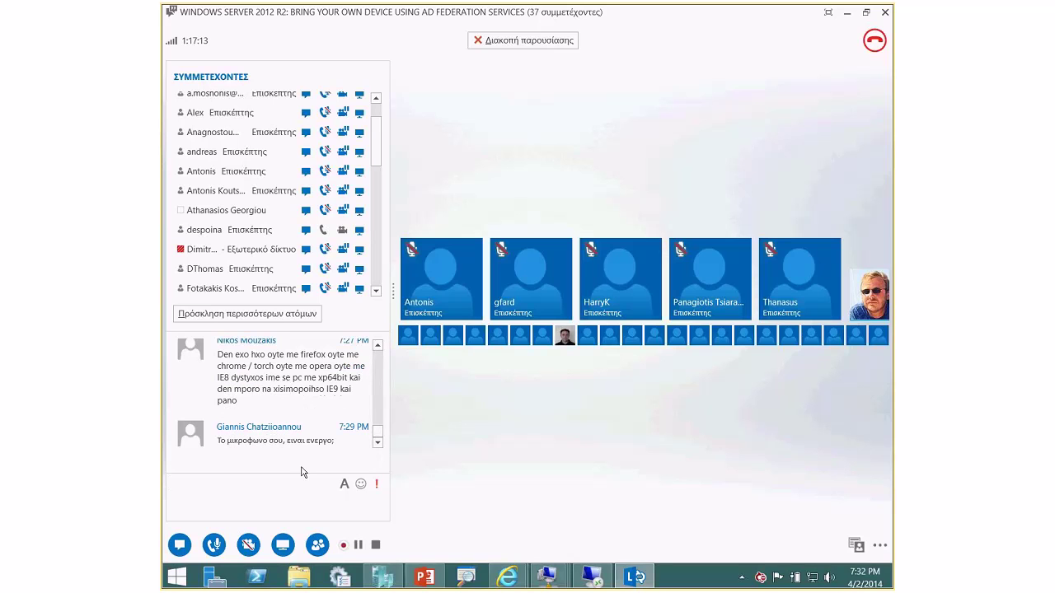
{"action": "left_click", "coordinate": [240, 499]}
{"action": "left_click", "coordinate": [846, 13]}
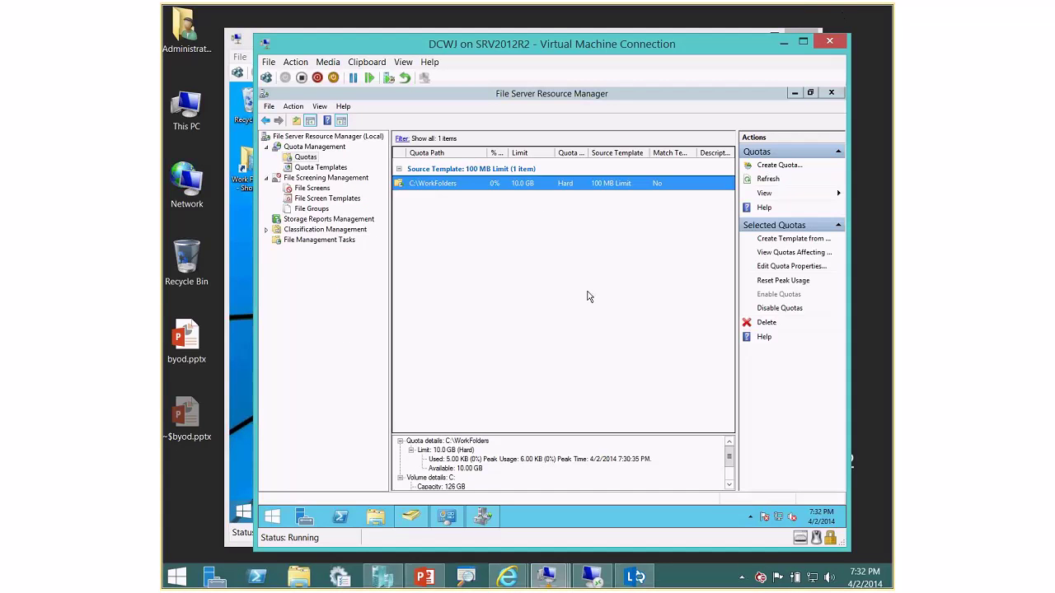
Close the VM windows, start the byod.pptx slide show and advance to Workplace Join.
{"action": "left_click", "coordinate": [783, 43]}
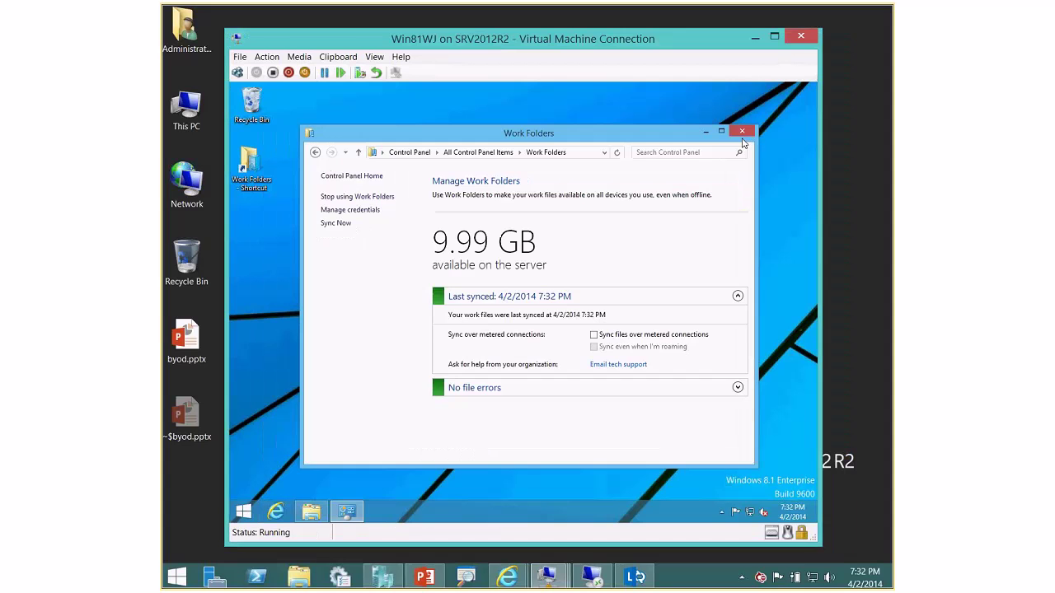
{"action": "left_click", "coordinate": [742, 131]}
{"action": "left_click", "coordinate": [424, 577]}
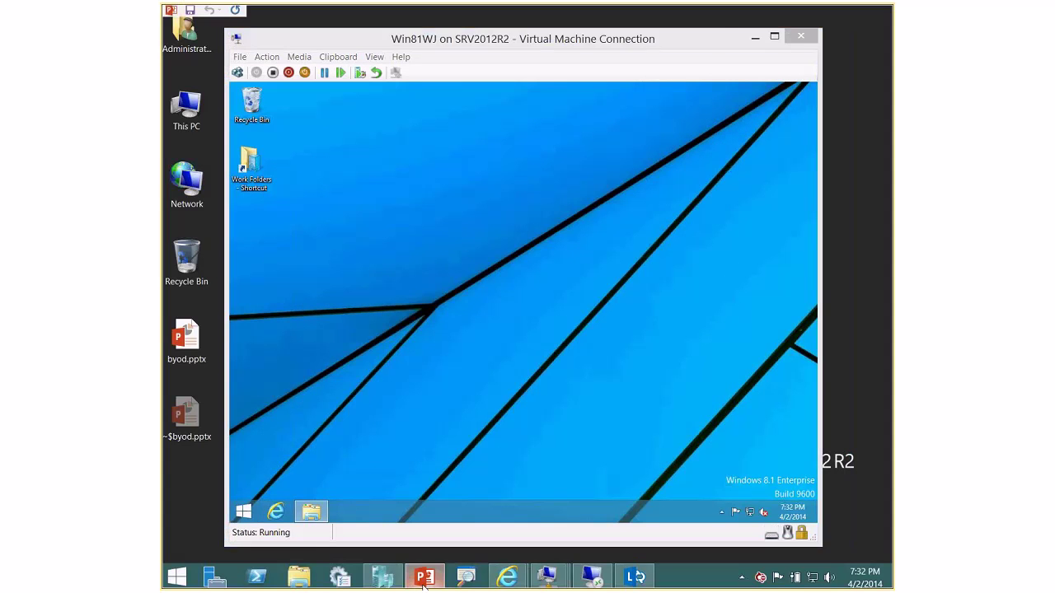
{"action": "left_click", "coordinate": [745, 555]}
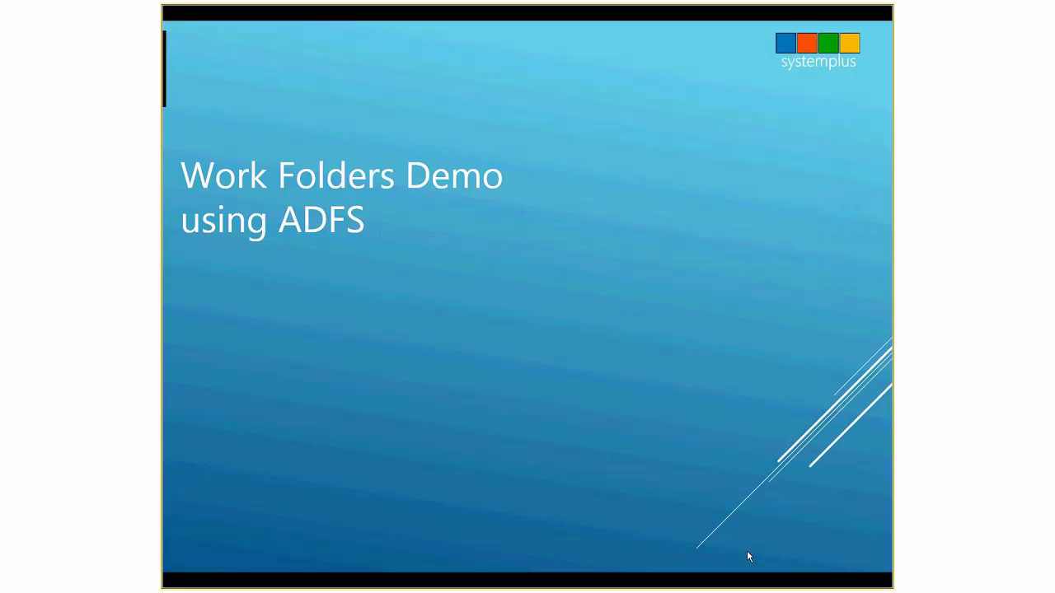
{"action": "left_click", "coordinate": [688, 354]}
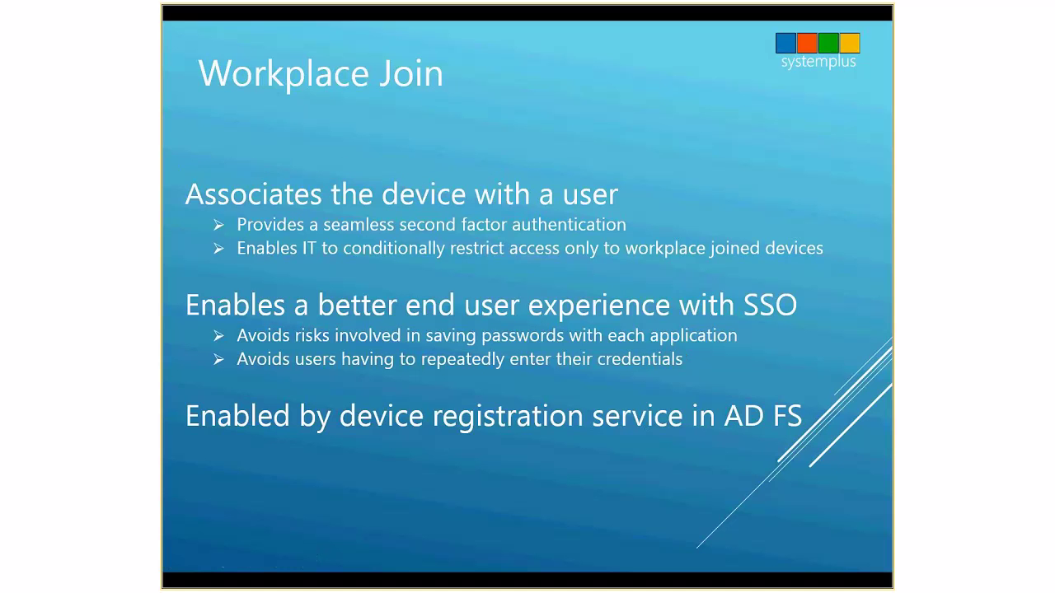
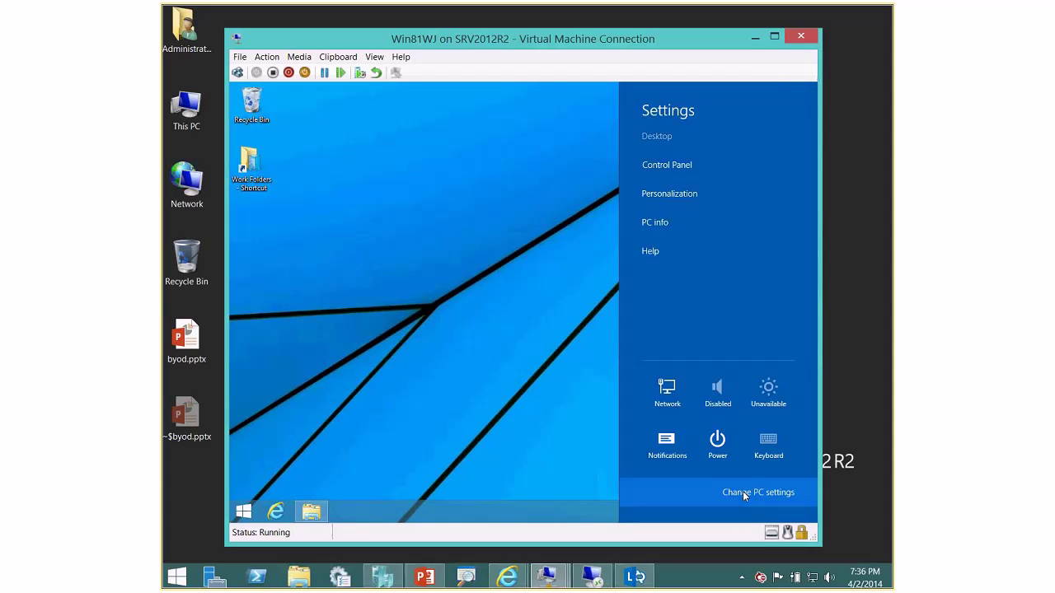
Go to PC settings > Network > Workplace on the Windows 8.1 VM.
{"action": "left_click", "coordinate": [743, 492]}
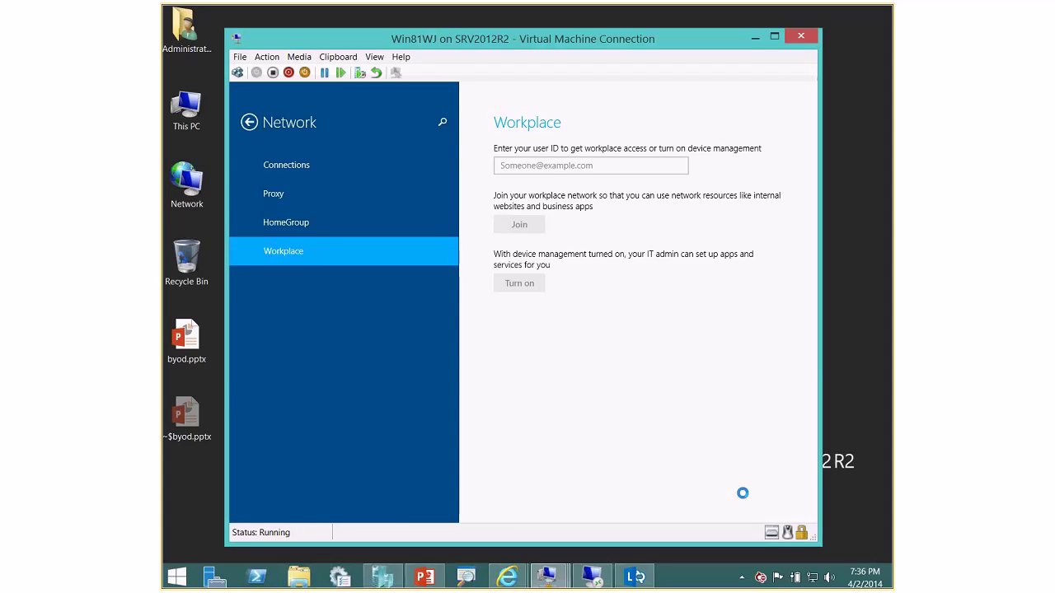
{"action": "left_click", "coordinate": [249, 122]}
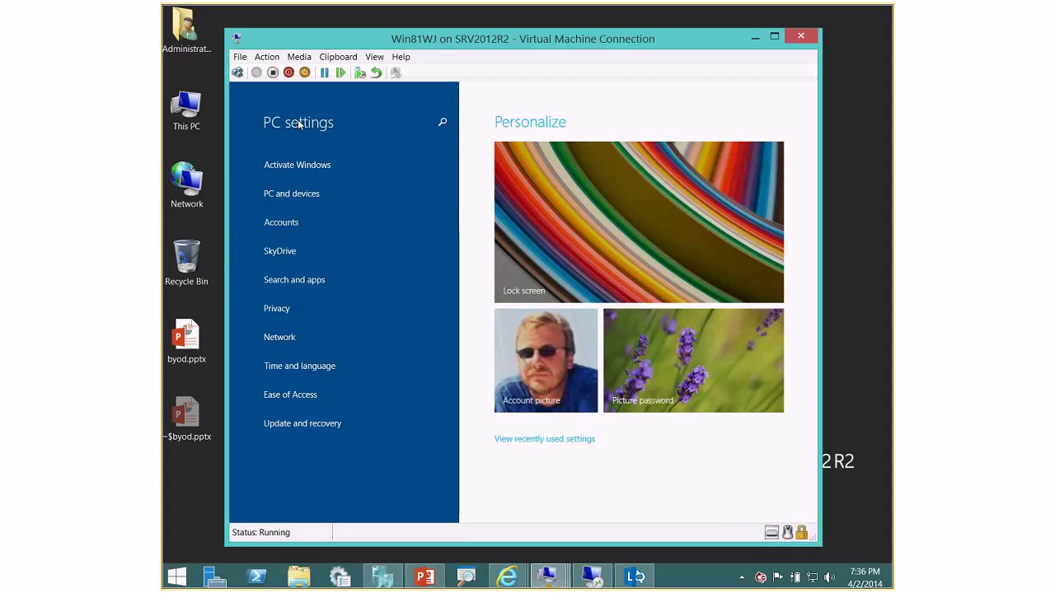
{"action": "left_click", "coordinate": [288, 340]}
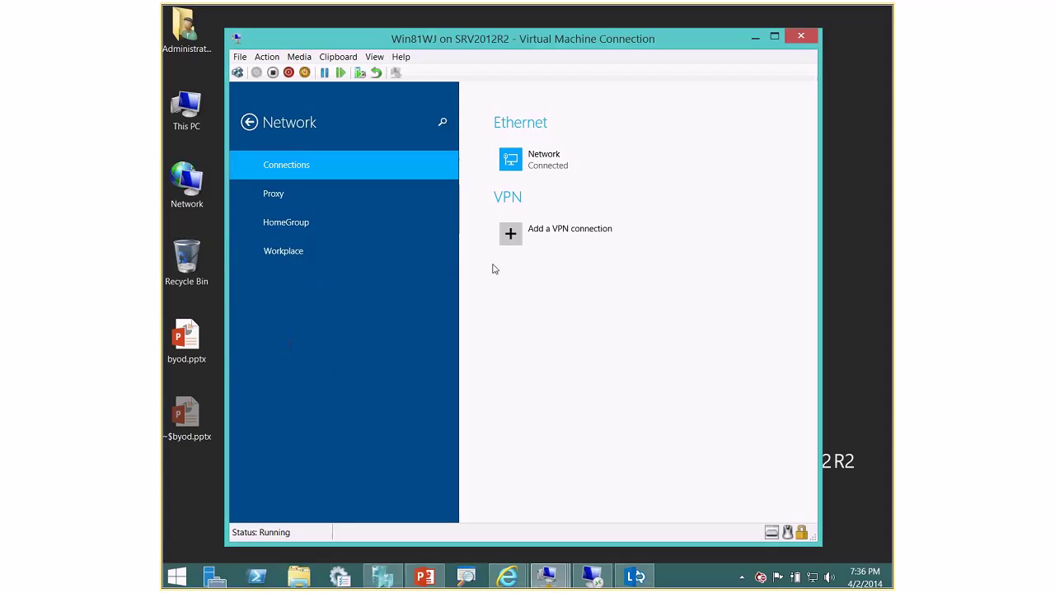
{"action": "left_click", "coordinate": [300, 250]}
Enter the user's workplace ID, choose Join, and sign in with the account password on the ADFS page.
{"action": "left_click", "coordinate": [540, 166]}
{"action": "type", "text": "chri"}
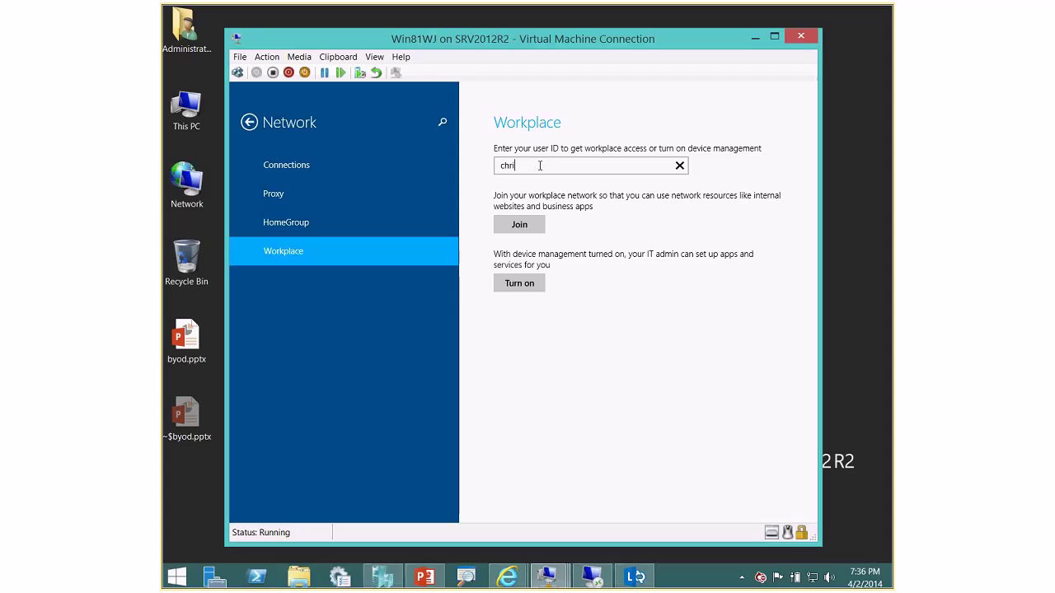
{"action": "type", "text": "s@contoso.com"}
{"action": "left_click", "coordinate": [519, 225]}
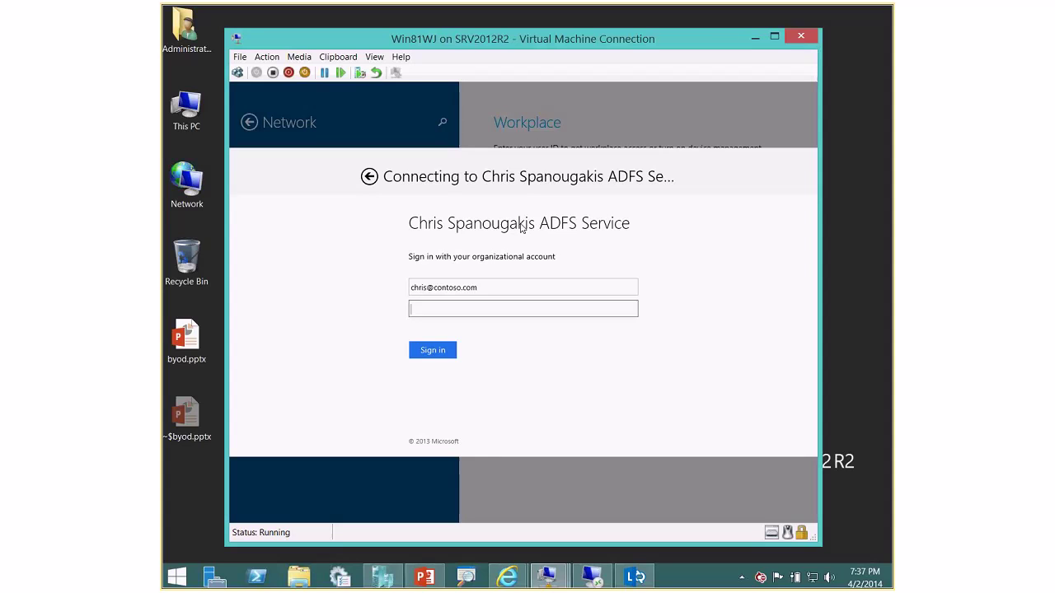
{"action": "type", "text": "••••••••"}
{"action": "left_click", "coordinate": [425, 349]}
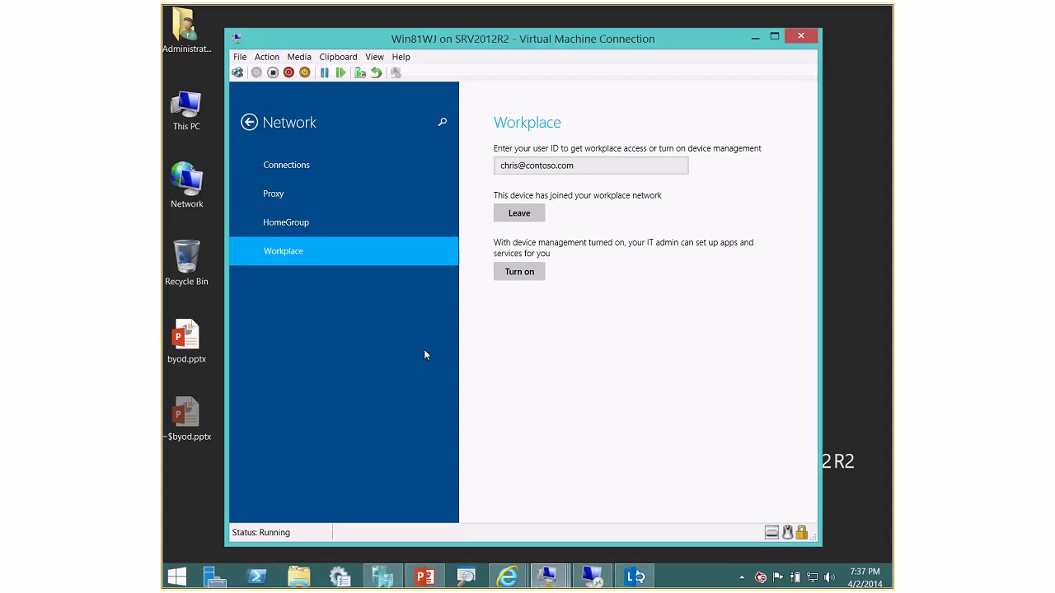
On the DCWJ VM, open Active Directory Users and Computers and refresh the RegisteredDevices container.
{"action": "left_click", "coordinate": [548, 576]}
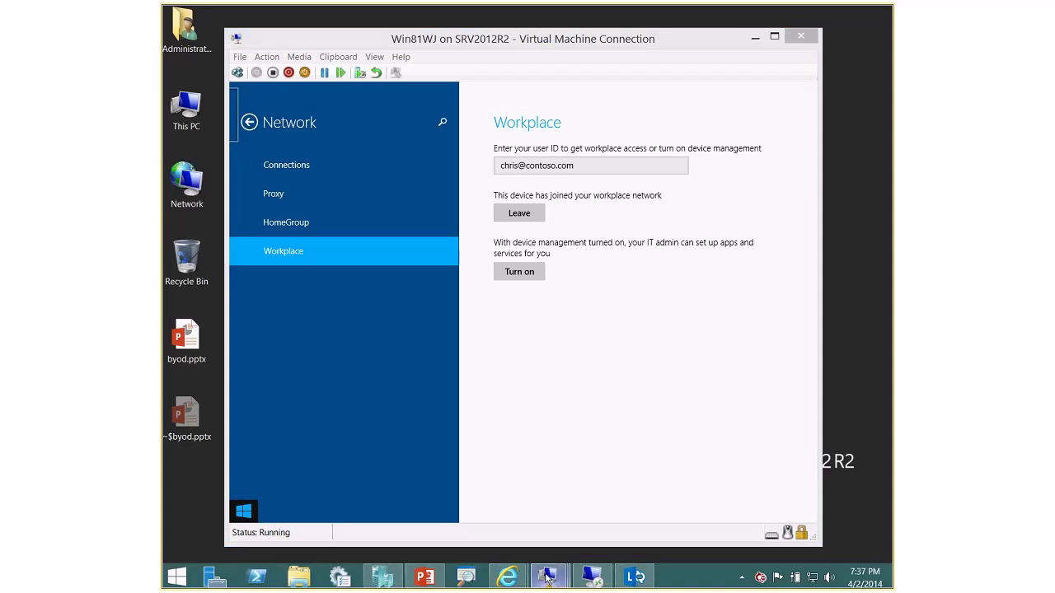
{"action": "left_click", "coordinate": [368, 468]}
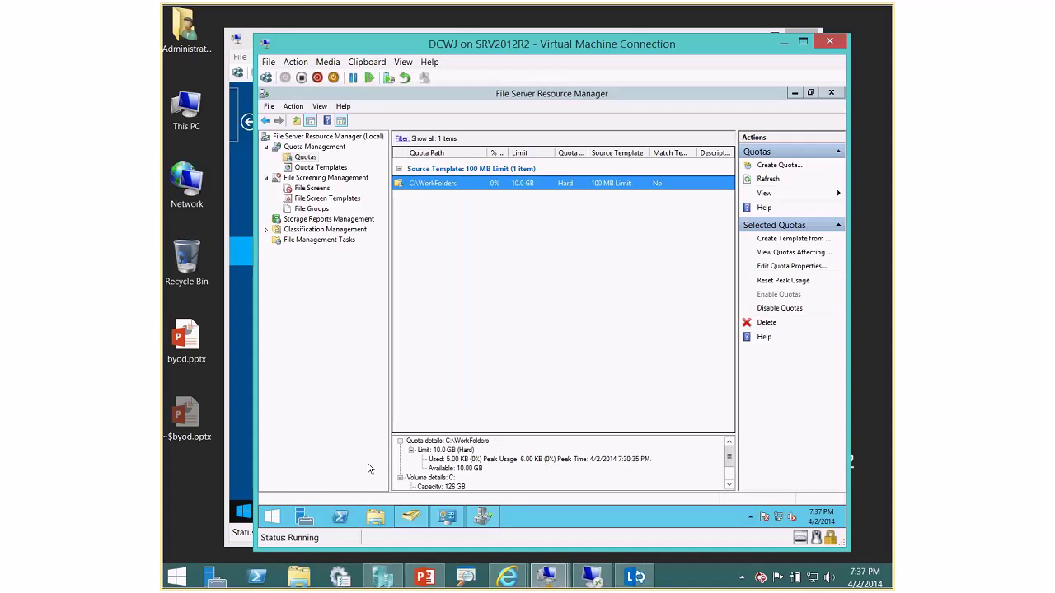
{"action": "left_click", "coordinate": [416, 515]}
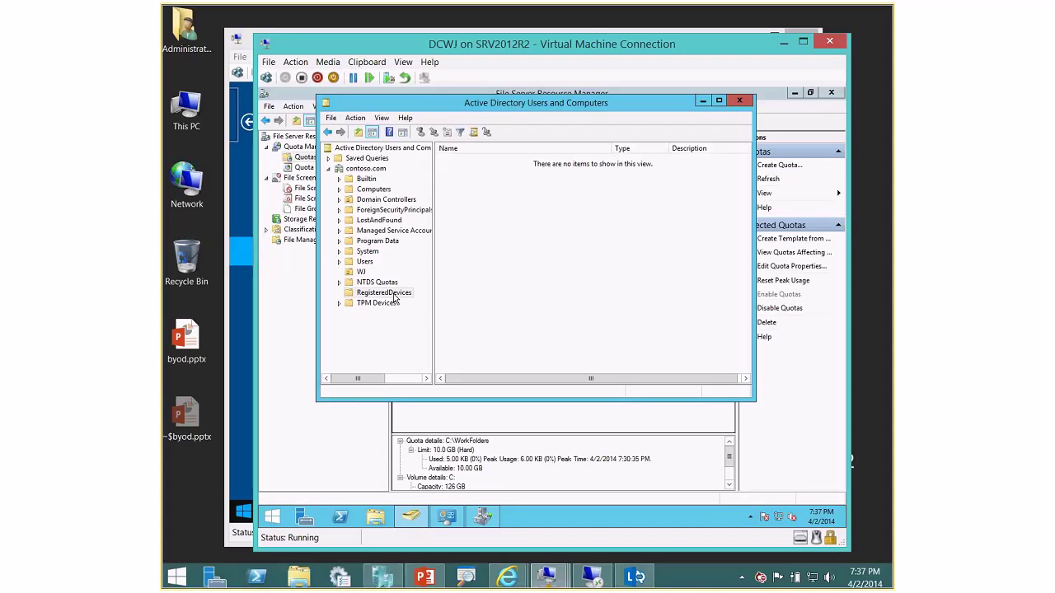
{"action": "key", "text": "super+plus"}
{"action": "mouse_move", "coordinate": [402, 272]}
{"action": "left_mouse_down"}
{"action": "mouse_move", "coordinate": [262, 286]}
{"action": "mouse_move", "coordinate": [462, 302]}
{"action": "mouse_move", "coordinate": [367, 267]}
{"action": "left_mouse_up"}
{"action": "key", "text": "Escape"}
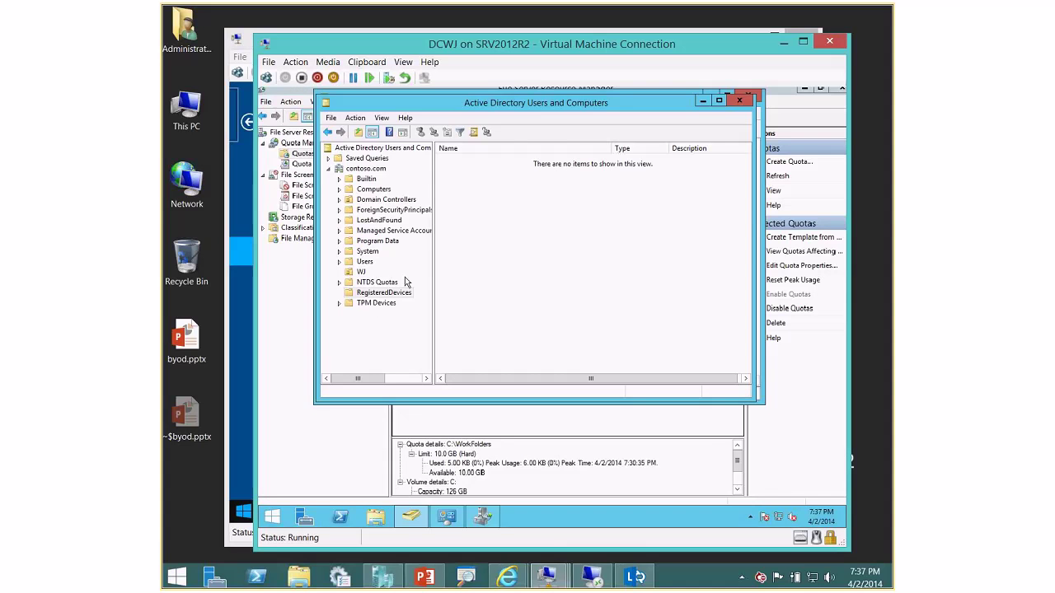
{"action": "right_click", "coordinate": [514, 214]}
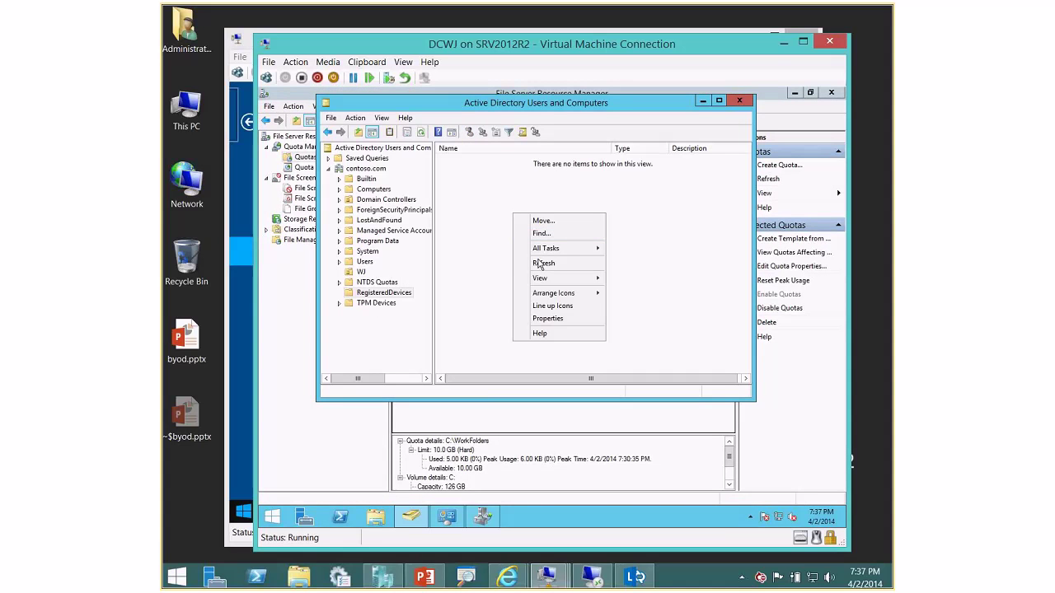
{"action": "left_click", "coordinate": [538, 263]}
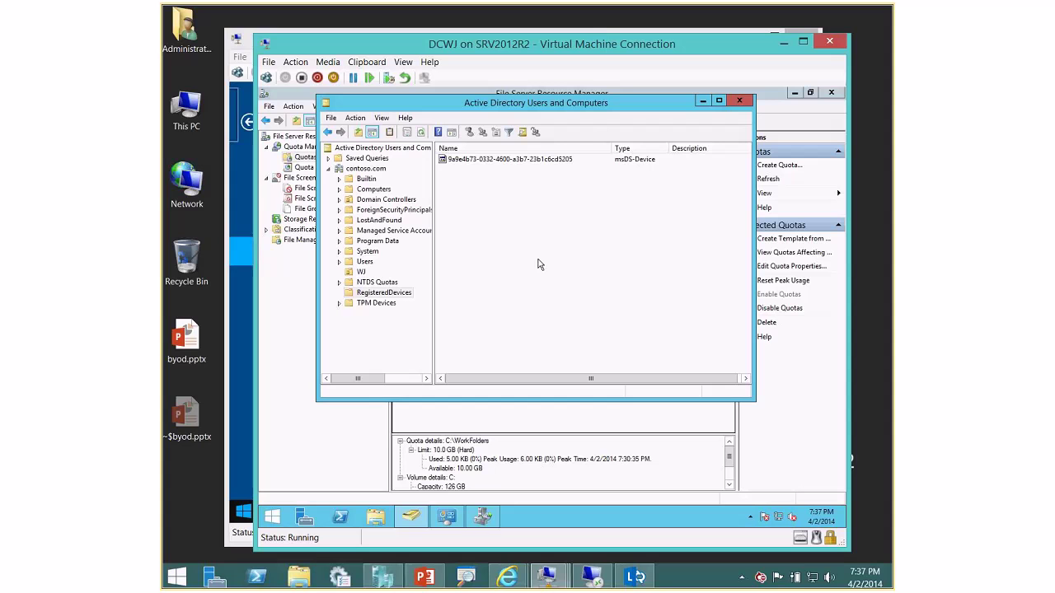
Open the new device's Attribute Editor and view its displayName, win81wj.
{"action": "right_click", "coordinate": [546, 162]}
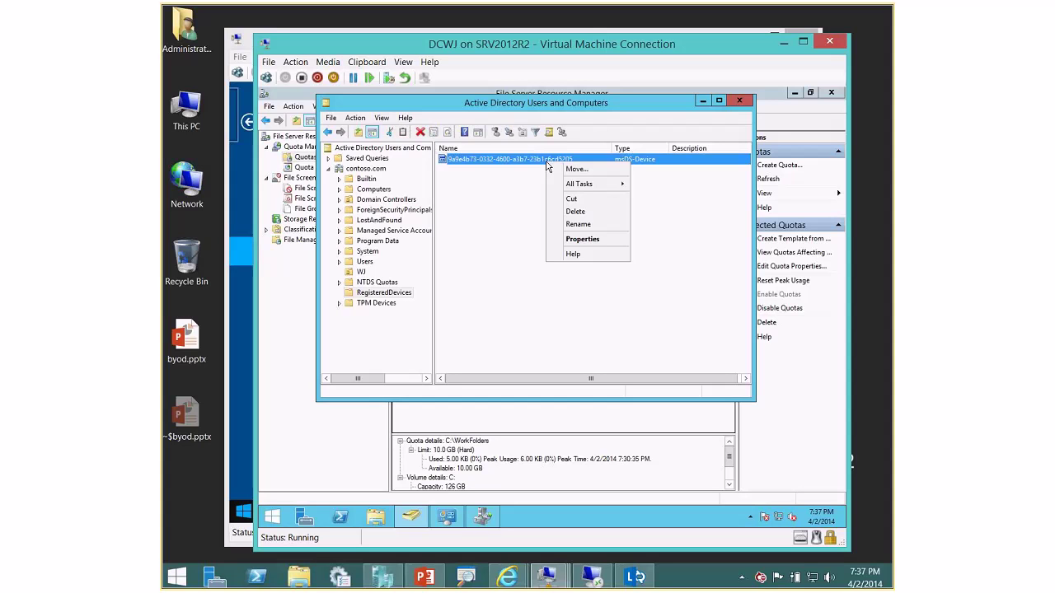
{"action": "left_click", "coordinate": [599, 239]}
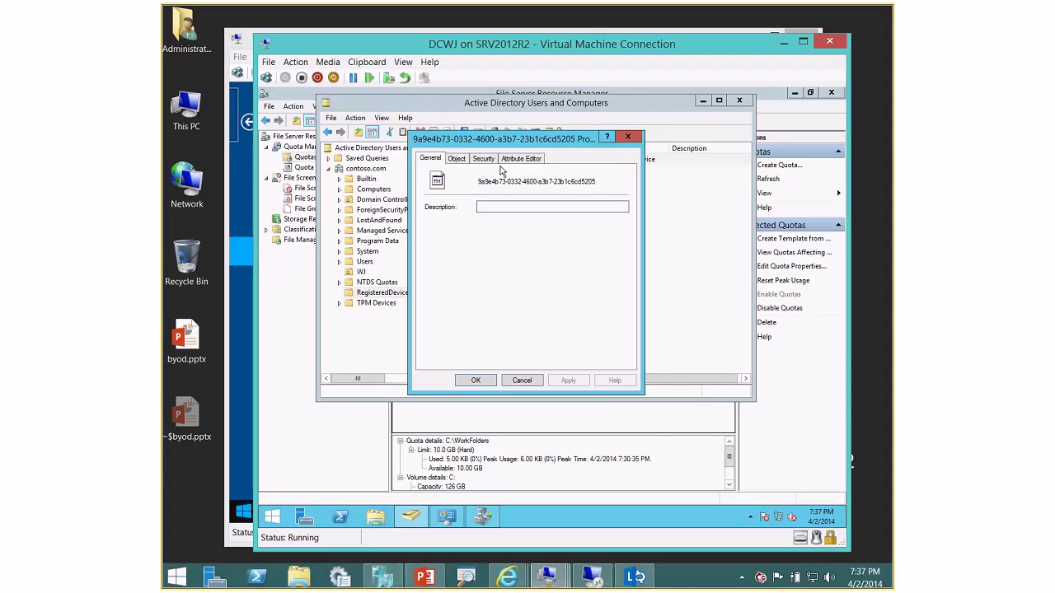
{"action": "left_click", "coordinate": [521, 158]}
{"action": "left_click", "coordinate": [540, 248]}
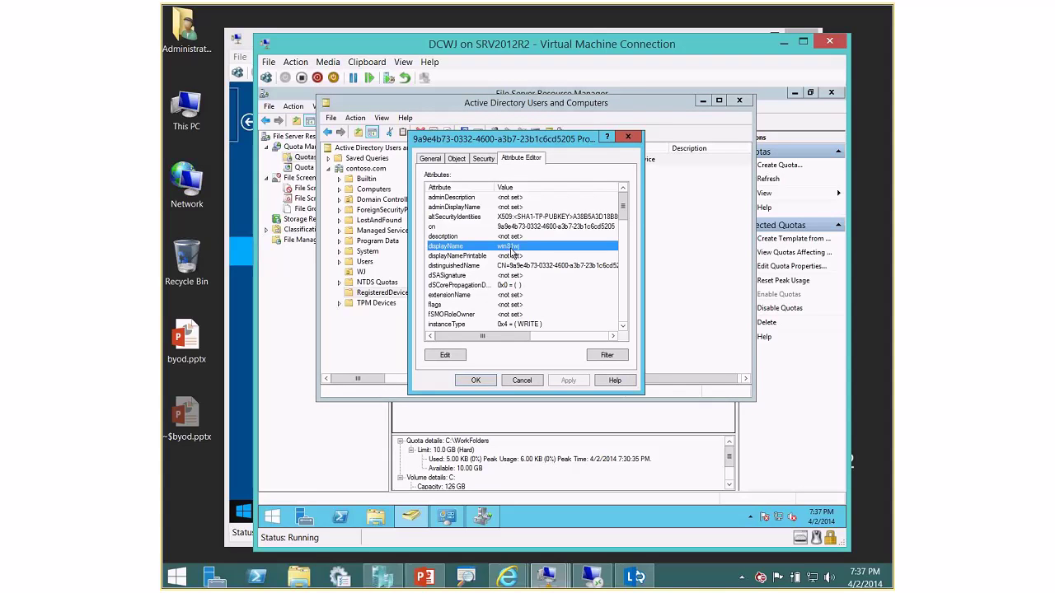
{"action": "key", "text": "super+plus"}
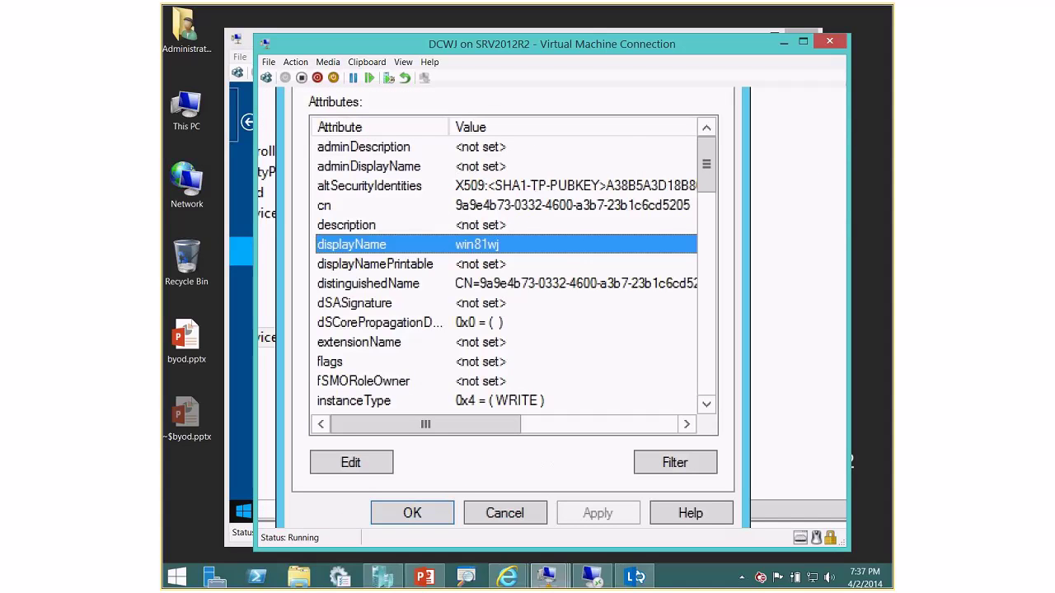
{"action": "key", "text": "super+minus"}
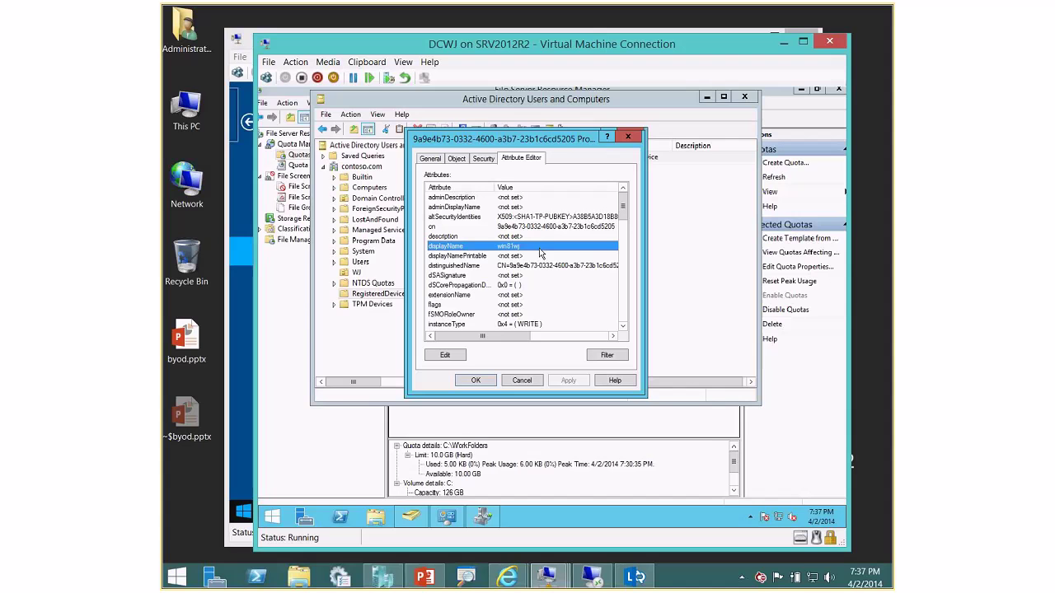
Check the msDS-DeviceOSType attribute (Windows 6.3.9600.0), then cancel the properties and close ADUC.
{"action": "left_click", "coordinate": [623, 326]}
{"action": "left_click", "coordinate": [623, 327]}
{"action": "left_click", "coordinate": [623, 326]}
{"action": "left_click", "coordinate": [622, 326]}
{"action": "left_click", "coordinate": [623, 326]}
{"action": "left_click", "coordinate": [623, 326]}
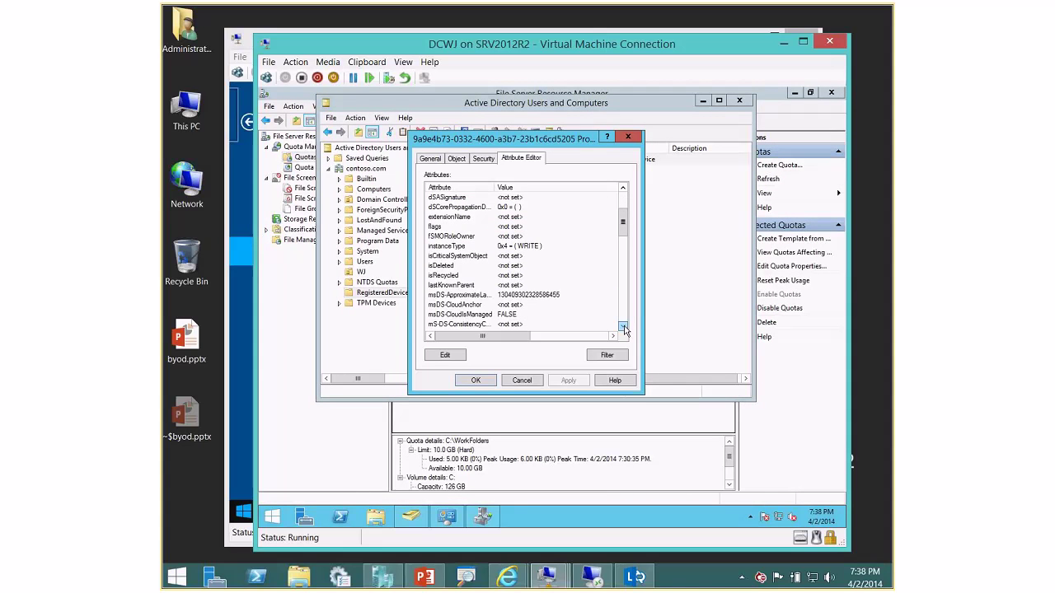
{"action": "scroll", "coordinate": [624, 327], "scroll_direction": "down", "scroll_amount": 3}
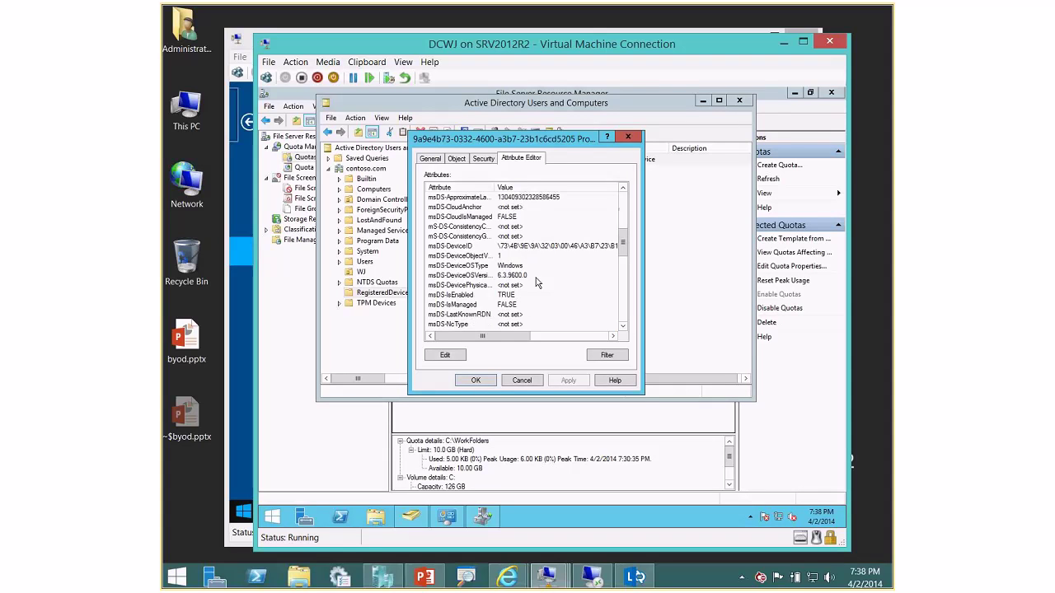
{"action": "left_click", "coordinate": [505, 266]}
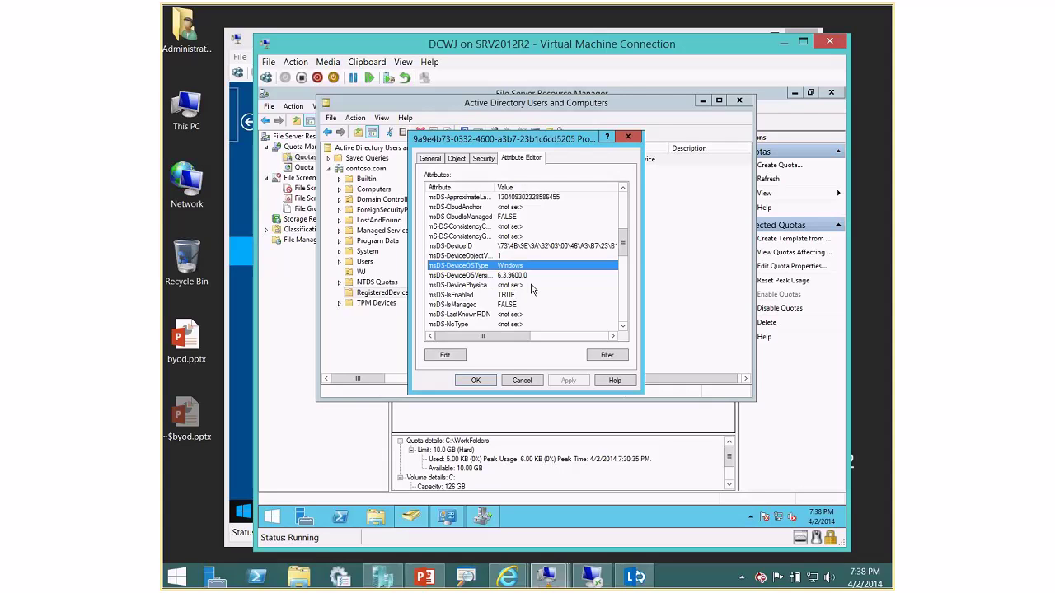
{"action": "left_click", "coordinate": [522, 380]}
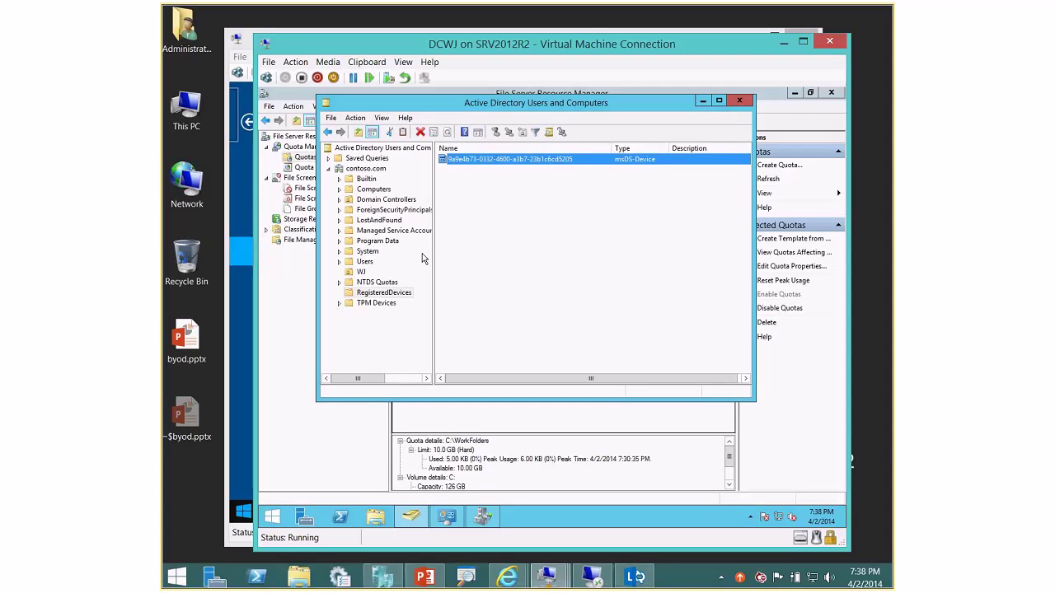
{"action": "left_click", "coordinate": [739, 101]}
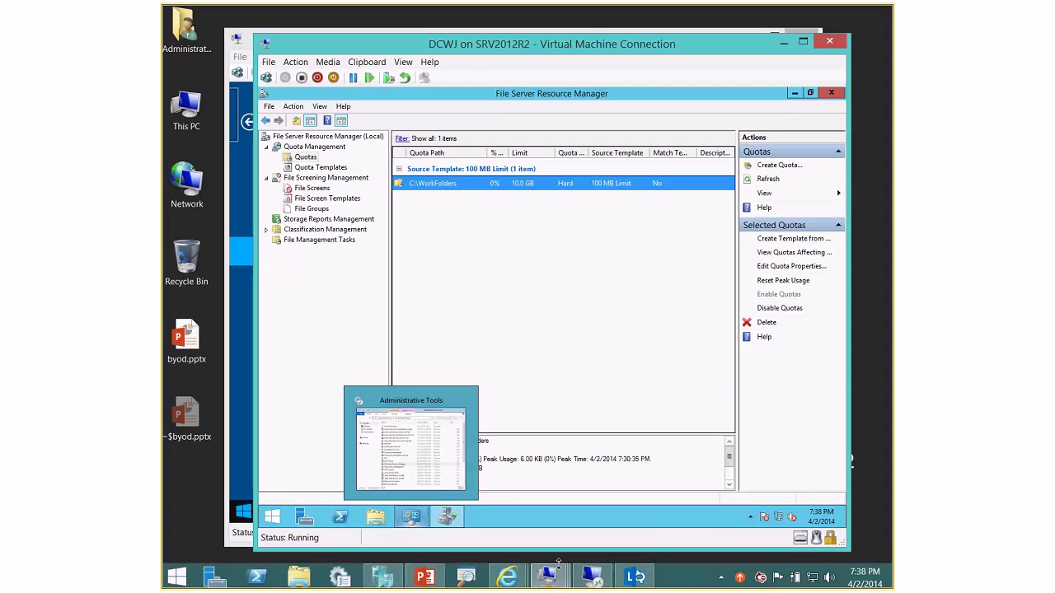
Switch back to the Win81WJ VM and leave the workplace network.
{"action": "mouse_move", "coordinate": [551, 573]}
{"action": "left_click", "coordinate": [728, 485]}
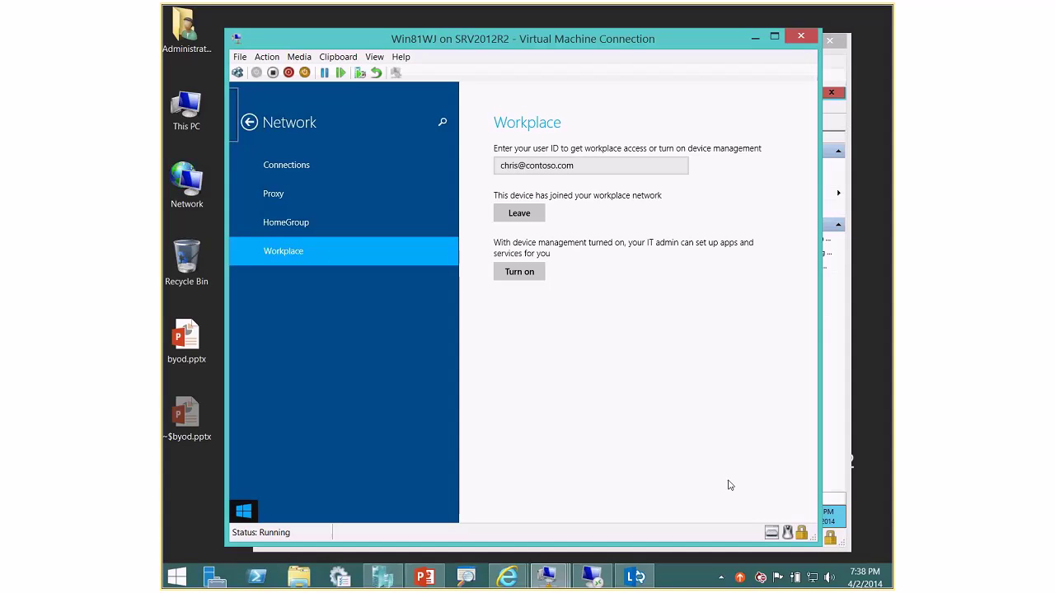
{"action": "left_click", "coordinate": [519, 215]}
{"action": "left_click", "coordinate": [577, 180]}
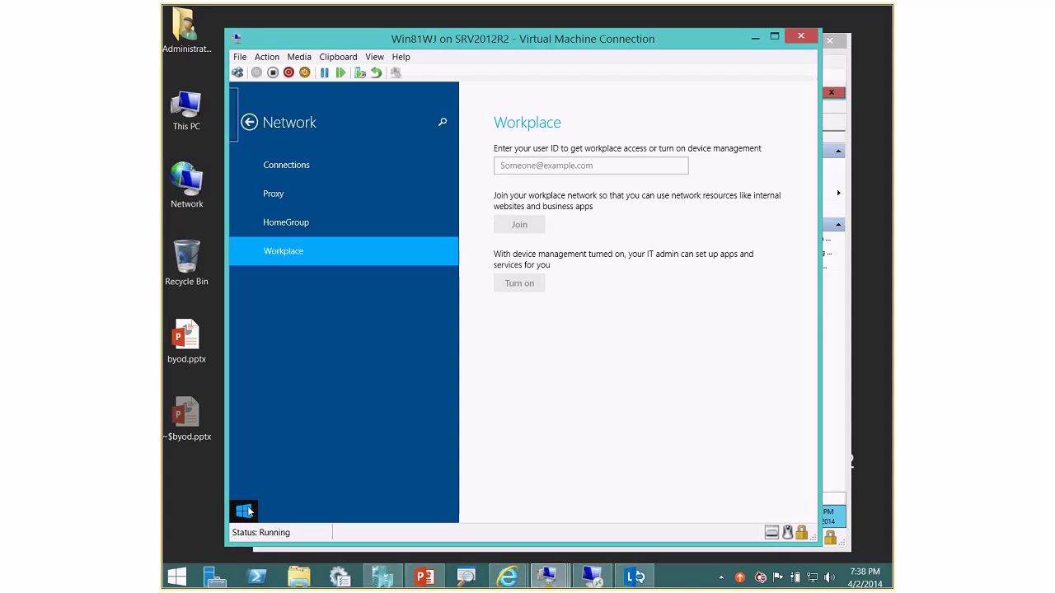
Launch Internet Explorer from the Win81WJ desktop and show the VM window previews.
{"action": "left_click", "coordinate": [243, 511]}
{"action": "left_click", "coordinate": [395, 424]}
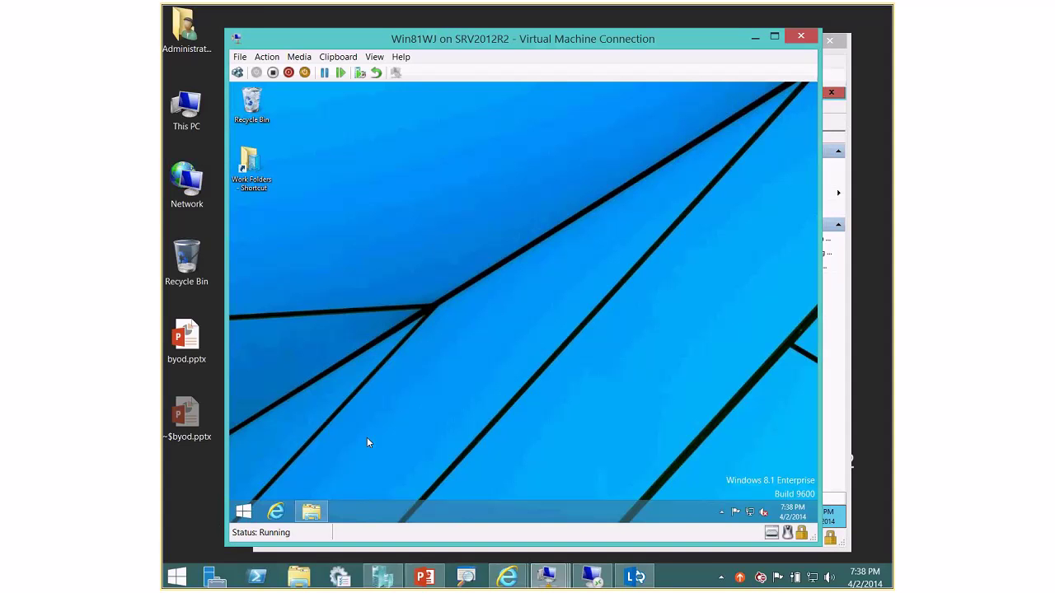
{"action": "left_click", "coordinate": [275, 512]}
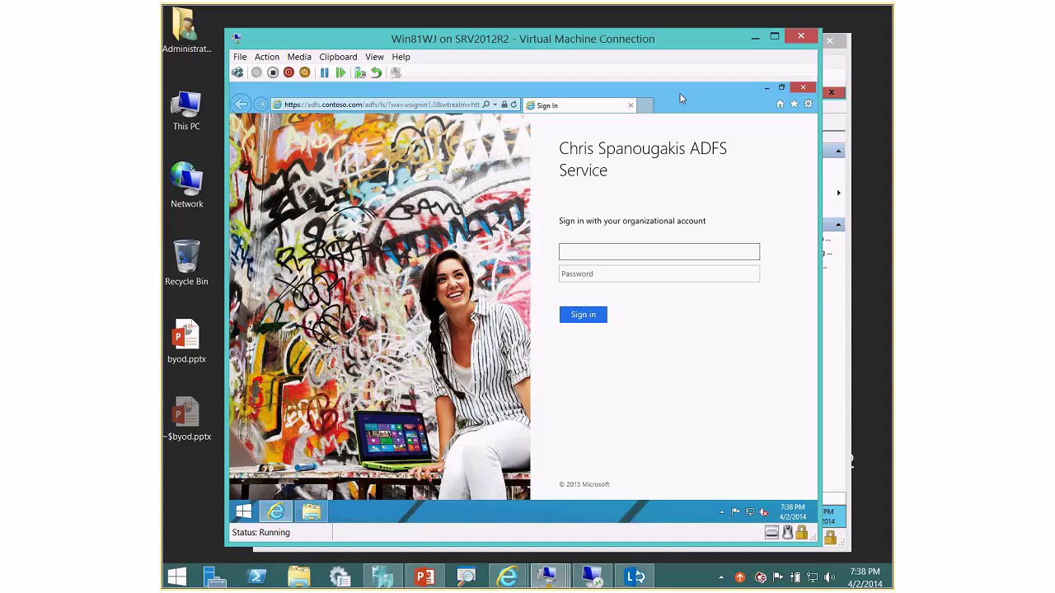
{"action": "left_click", "coordinate": [551, 579]}
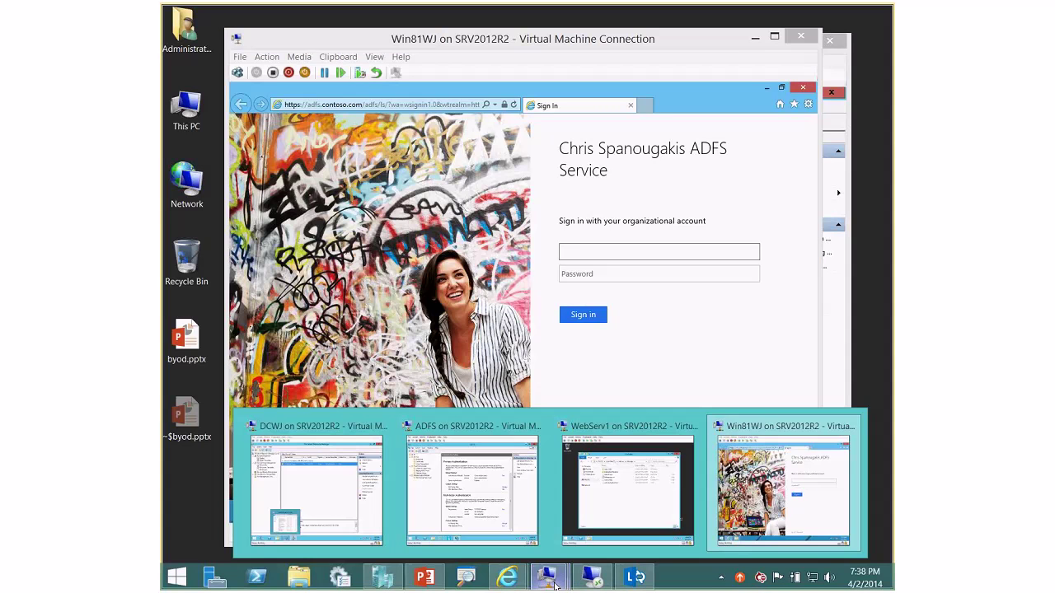
Switch to WebServ1 and unlock it with the account password.
{"action": "left_click", "coordinate": [609, 490]}
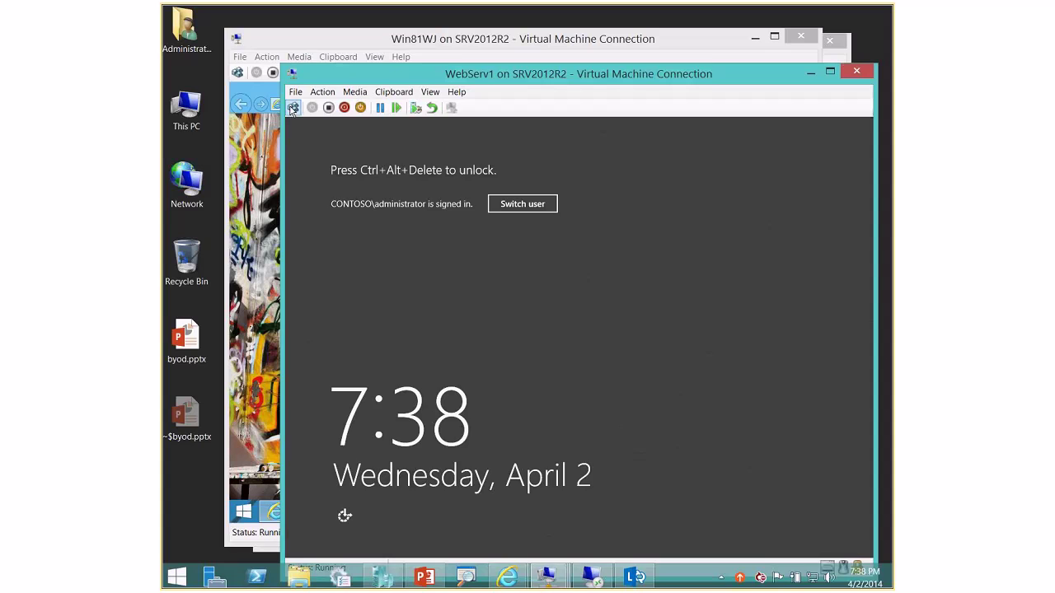
{"action": "left_click", "coordinate": [293, 107]}
{"action": "type", "text": "****"}
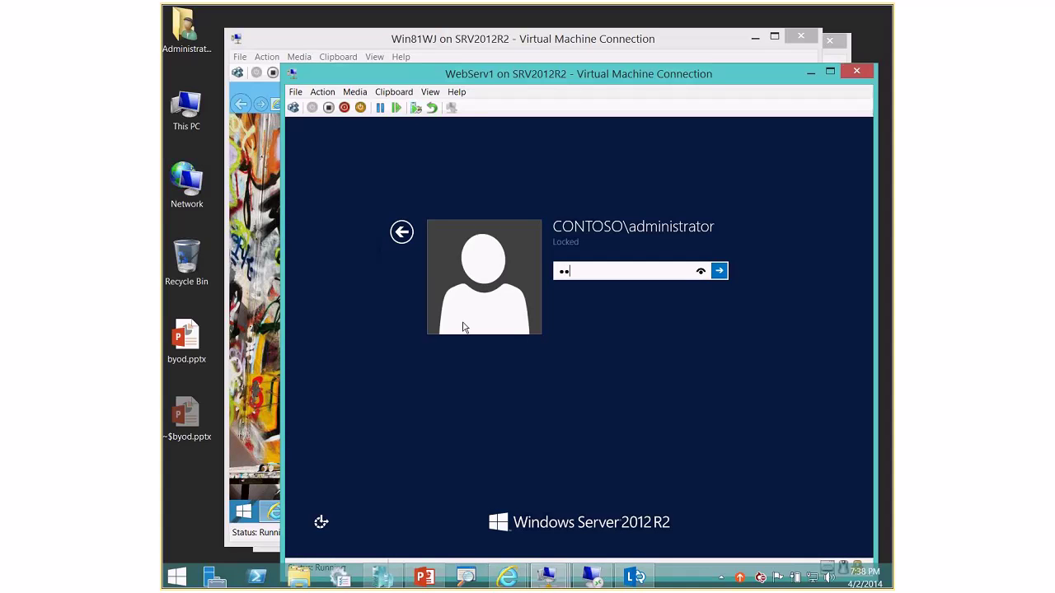
{"action": "type", "text": "****"}
{"action": "key", "text": "Return"}
{"action": "key", "text": "Return"}
{"action": "type", "text": "********"}
{"action": "key", "text": "Return"}
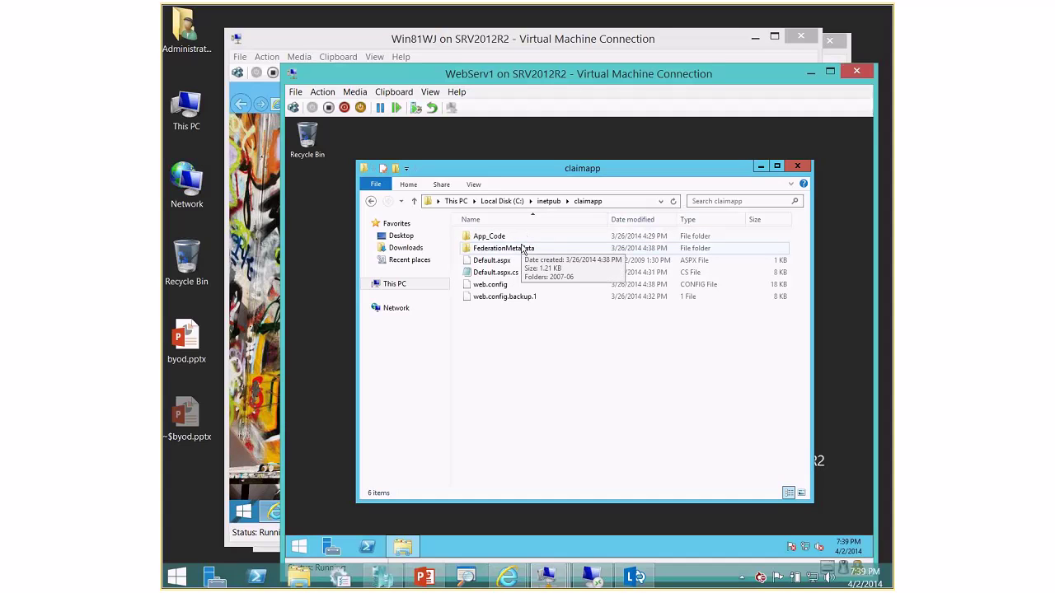
View claimapp's FederationMetadata\2007-06\FederationMetadata.xml, then close it and the folder window.
{"action": "double_click", "coordinate": [522, 248]}
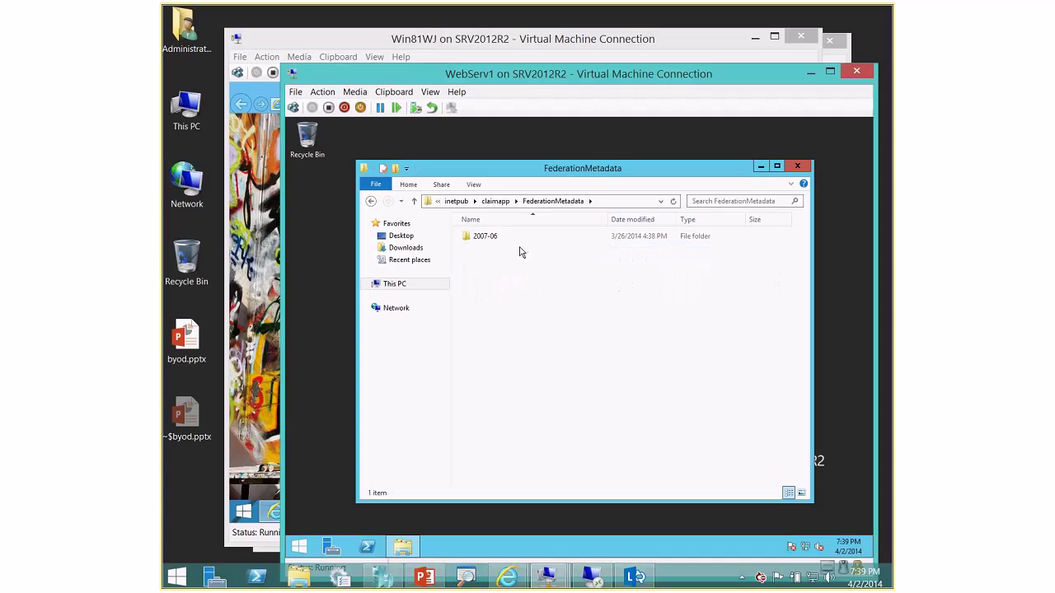
{"action": "double_click", "coordinate": [477, 238]}
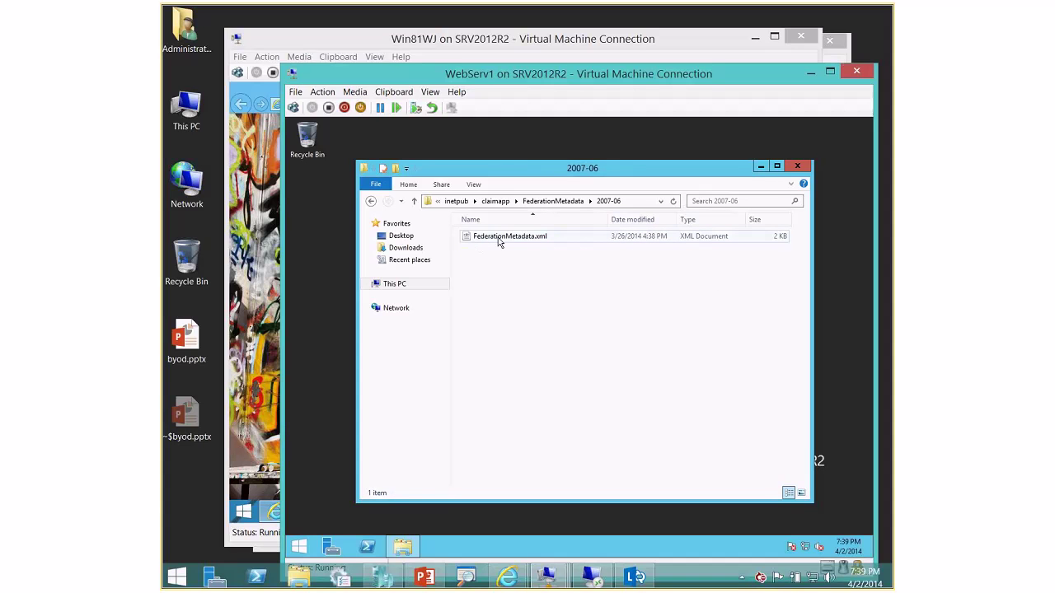
{"action": "double_click", "coordinate": [498, 239]}
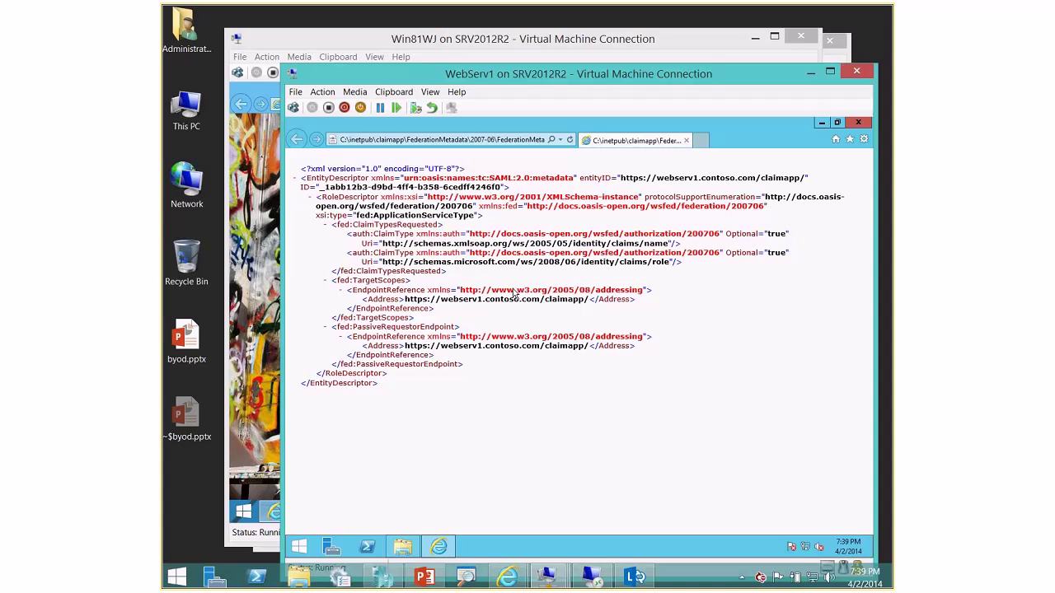
{"action": "left_click", "coordinate": [857, 123]}
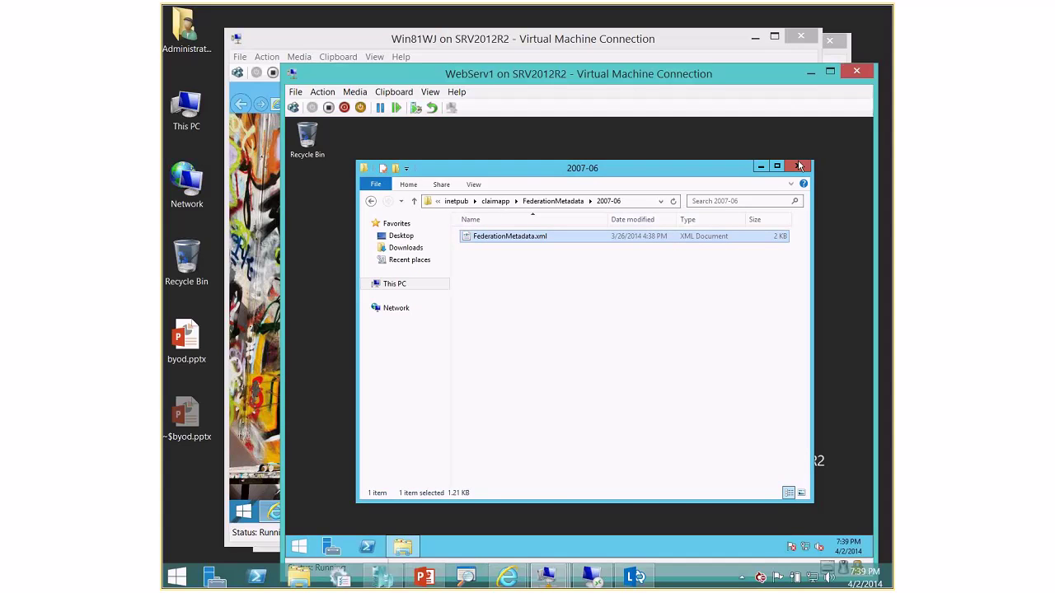
{"action": "left_click", "coordinate": [798, 165]}
{"action": "left_click", "coordinate": [554, 47]}
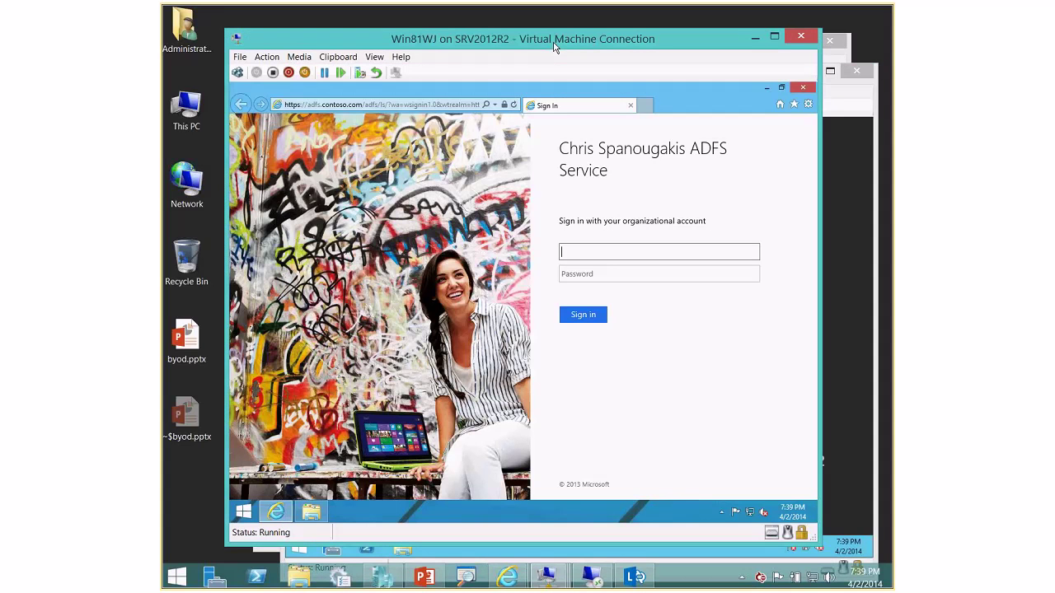
{"action": "left_click", "coordinate": [379, 105]}
{"action": "type", "text": "https://"}
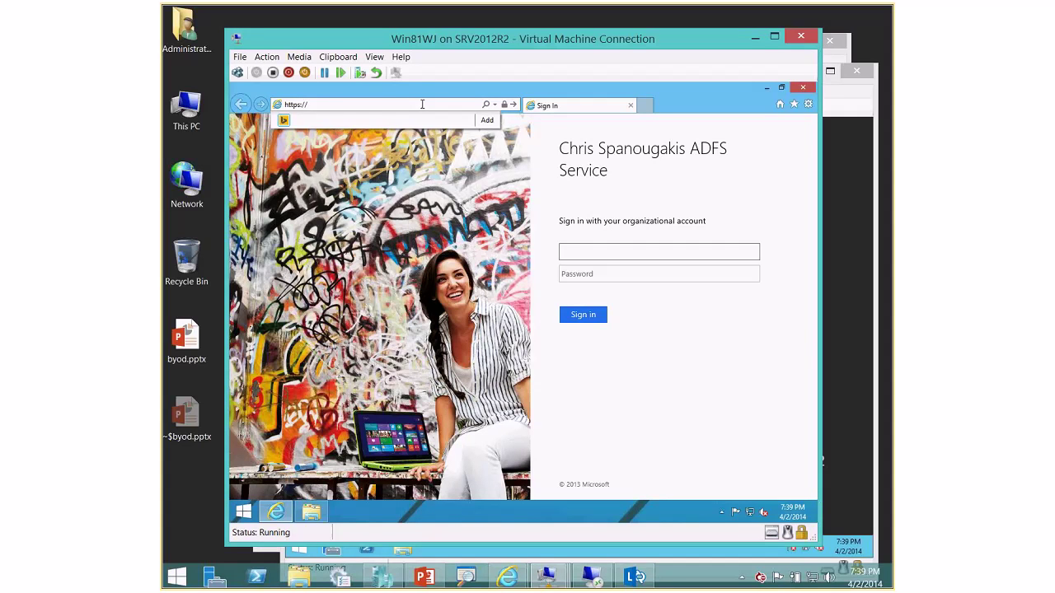
{"action": "type", "text": "webserv1.contoso.com/claimapp/"}
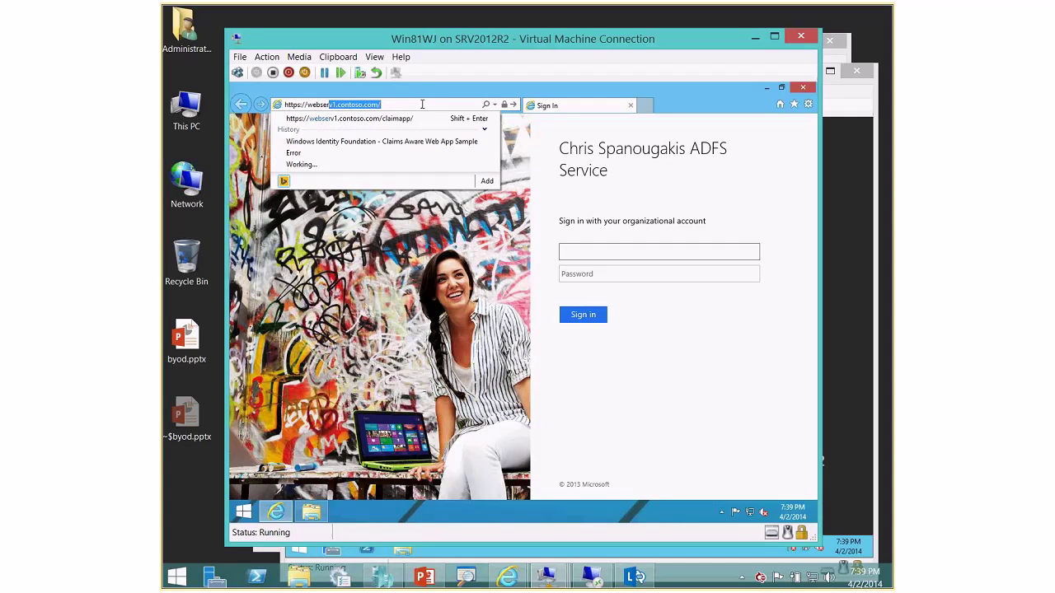
{"action": "key", "text": "Down"}
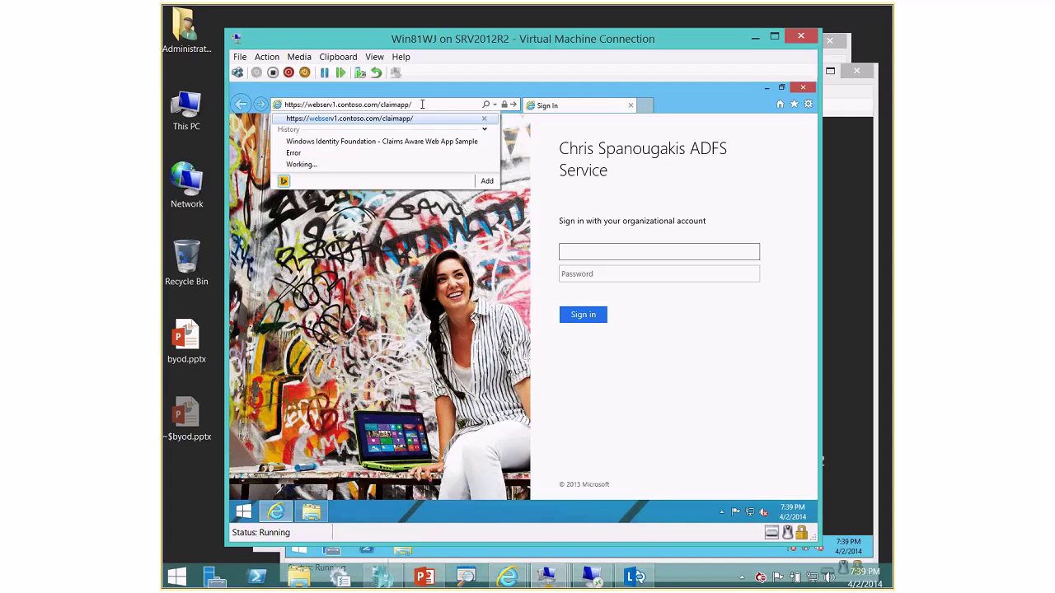
{"action": "key", "text": "Return"}
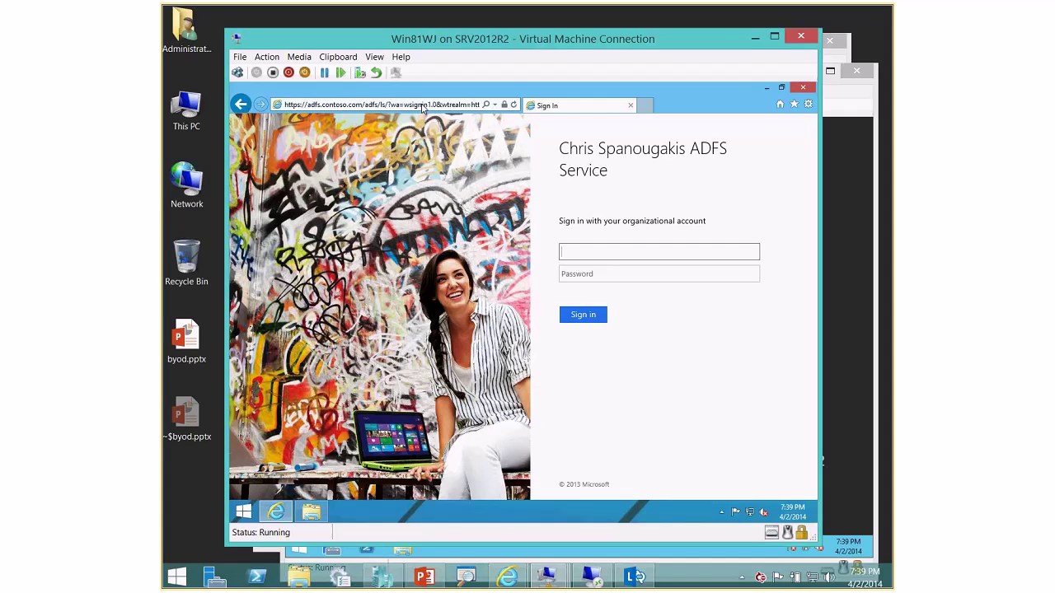
Enter the user's account name and password on the ADFS form and sign in to claimapp.
{"action": "type", "text": "chris@contoso.com"}
{"action": "key", "text": "Tab"}
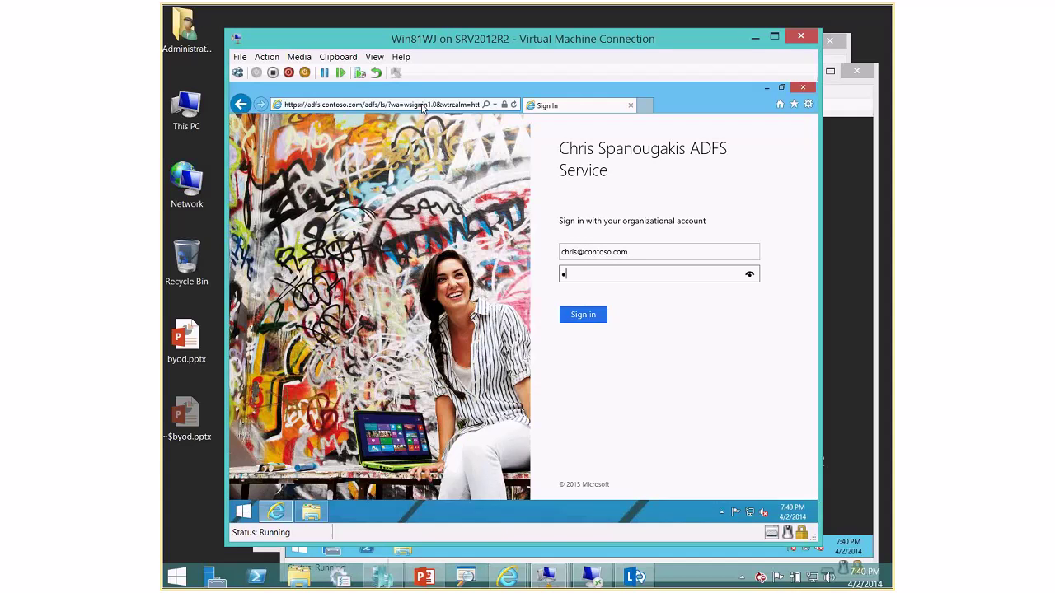
{"action": "left_click", "coordinate": [575, 321]}
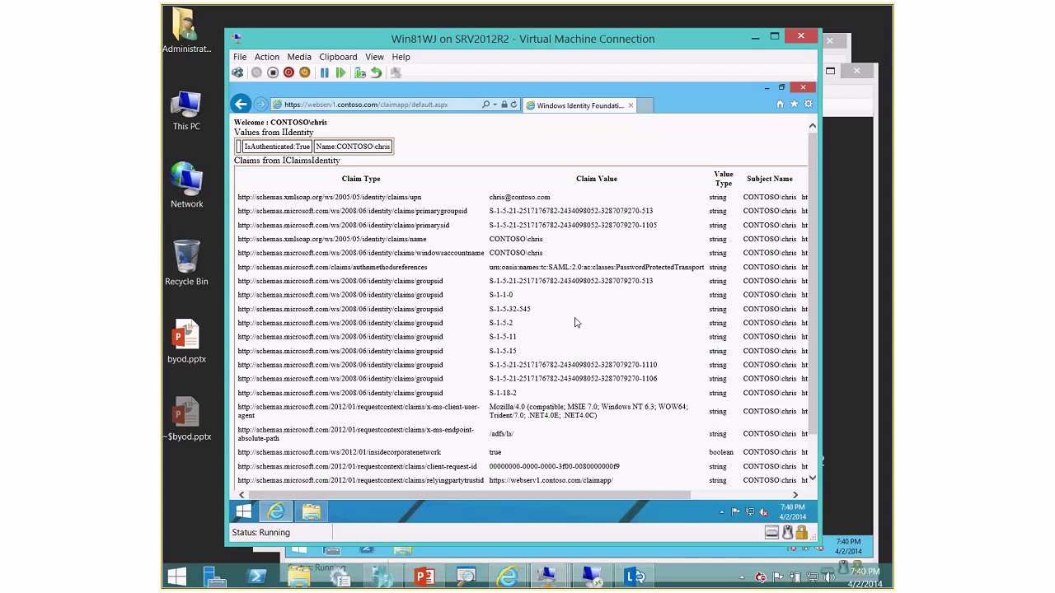
Highlight the upn, primarygroupsid, primarysid and groupsid claim values.
{"action": "left_click_drag", "start_coordinate": [491, 196], "coordinate": [558, 198]}
{"action": "left_click", "coordinate": [558, 200]}
{"action": "left_click_drag", "start_coordinate": [489, 211], "coordinate": [643, 210]}
{"action": "left_click_drag", "start_coordinate": [518, 226], "coordinate": [562, 226]}
{"action": "left_click_drag", "start_coordinate": [489, 281], "coordinate": [529, 405]}
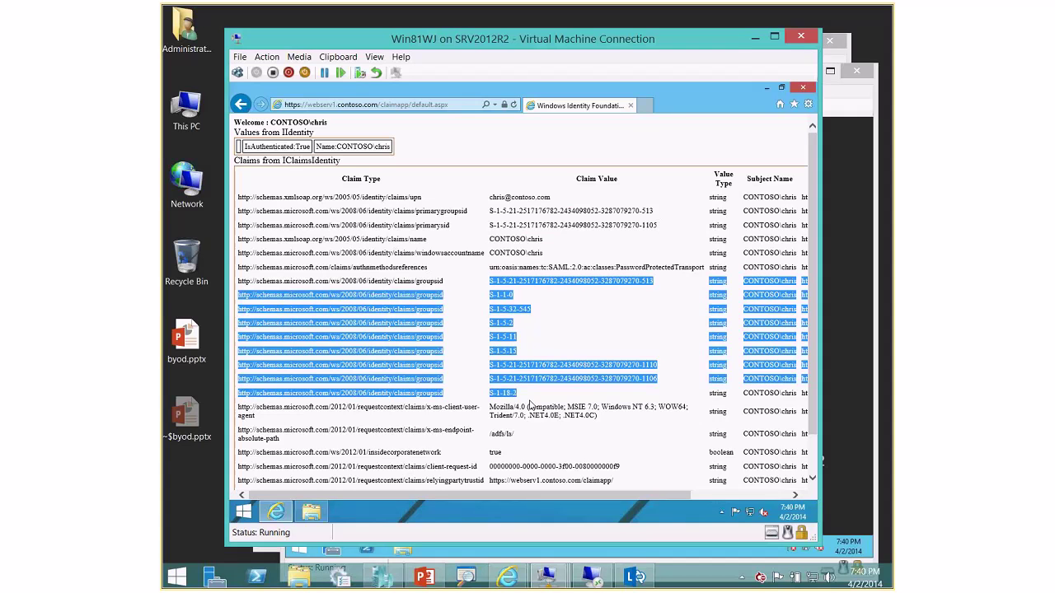
Highlight the relyingpartytrustid and client IP 192.168.1.183 values, then minimize the browser.
{"action": "scroll", "coordinate": [530, 429], "scroll_direction": "down", "scroll_amount": 1}
{"action": "left_click_drag", "start_coordinate": [489, 435], "coordinate": [610, 430]}
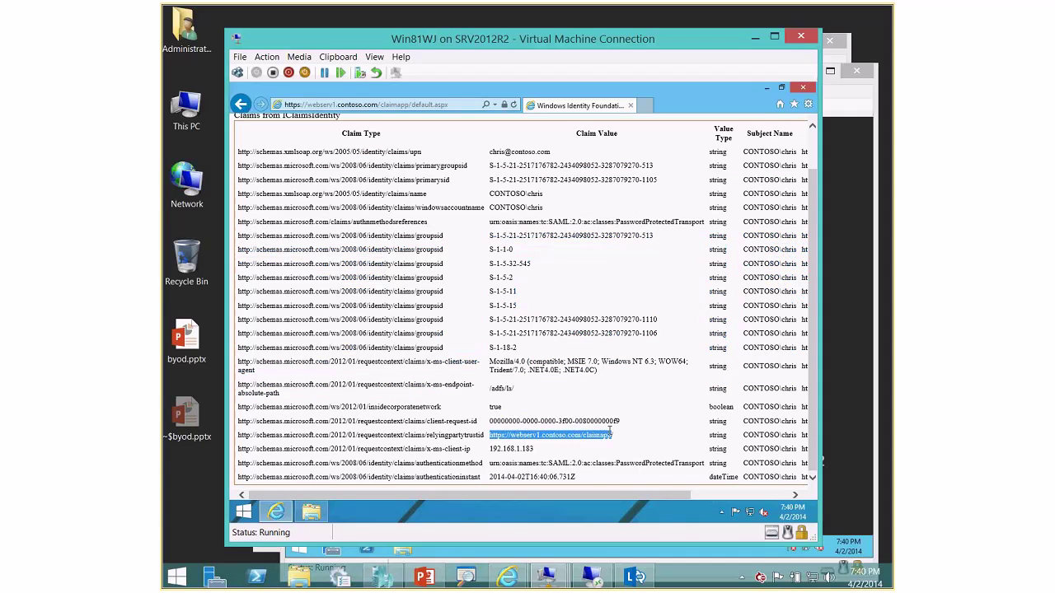
{"action": "left_click_drag", "start_coordinate": [491, 450], "coordinate": [534, 450]}
{"action": "left_click", "coordinate": [546, 456]}
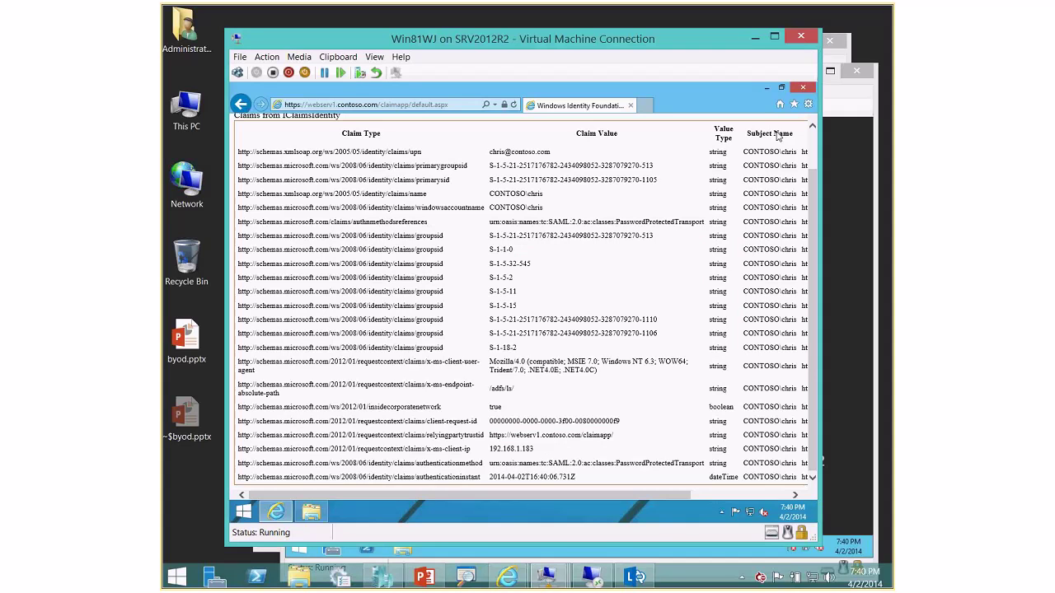
{"action": "left_click", "coordinate": [275, 511]}
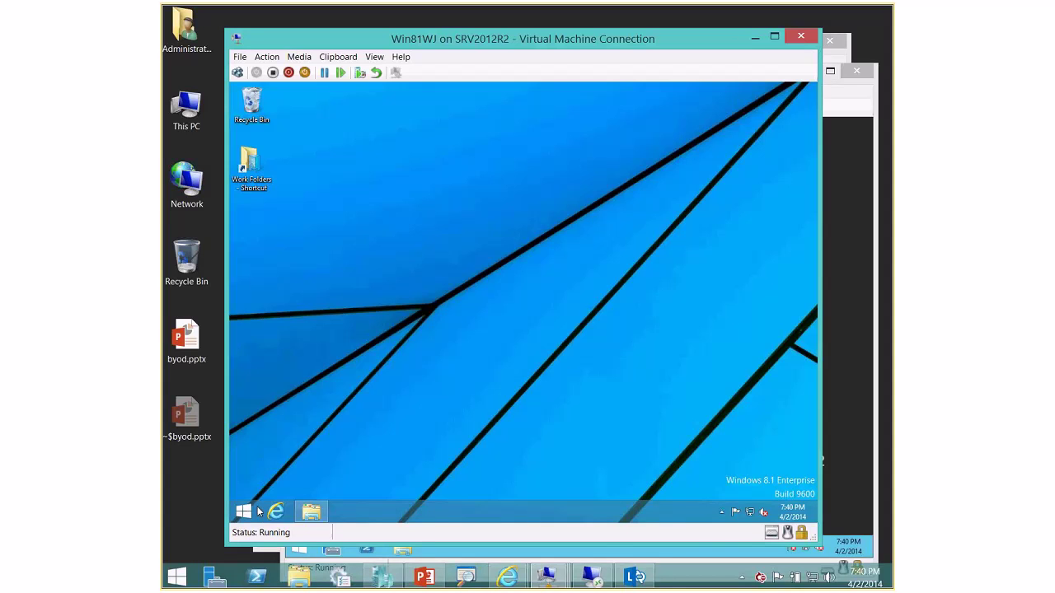
Restore Internet Explorer and sign in again with the user's account name and password.
{"action": "left_click", "coordinate": [275, 512]}
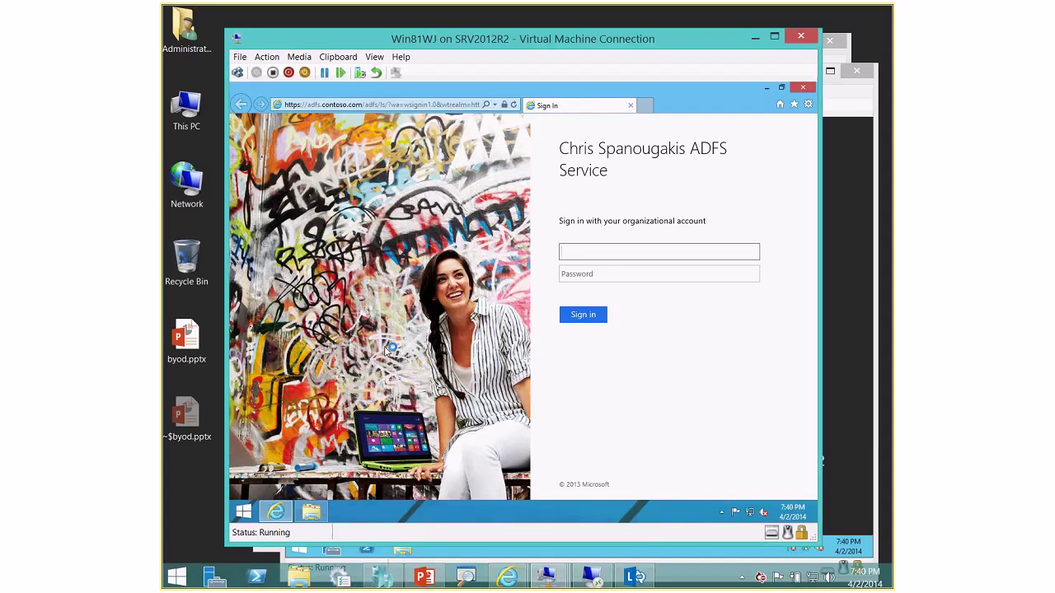
{"action": "type", "text": "chris@contoso.com"}
{"action": "key", "text": "Tab"}
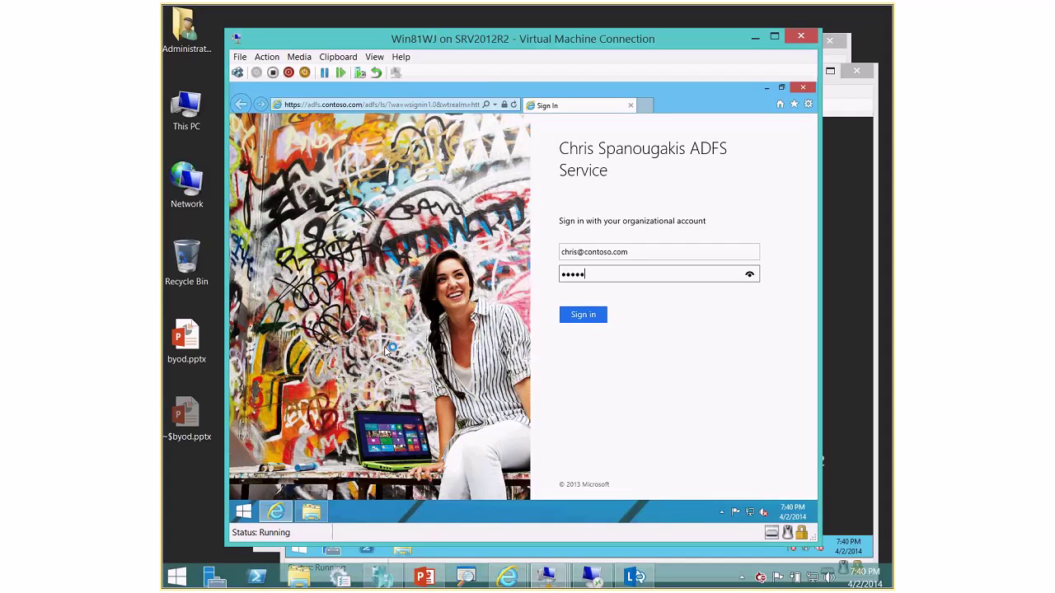
{"action": "left_click", "coordinate": [586, 319]}
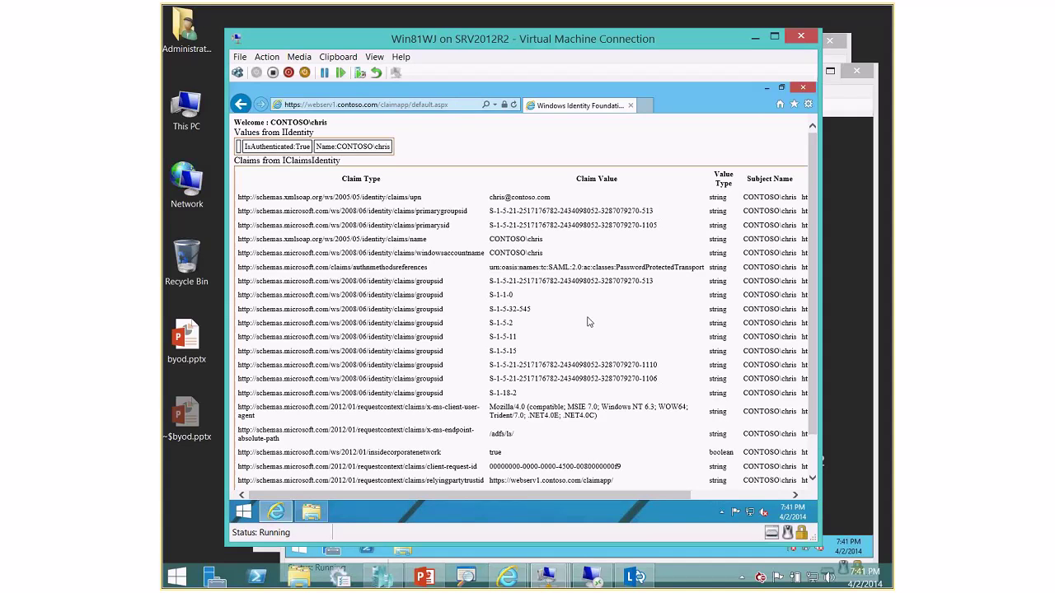
Close Internet Explorer, reopen it on claimapp, and close it again.
{"action": "key", "text": "alt+F4"}
{"action": "left_click", "coordinate": [275, 512]}
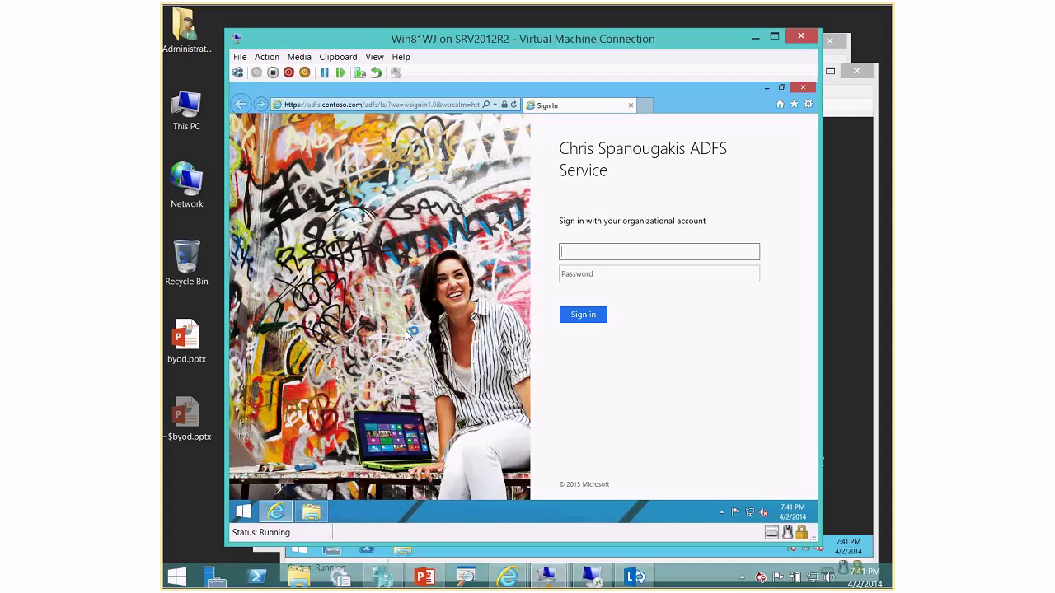
{"action": "key", "text": "alt+F4"}
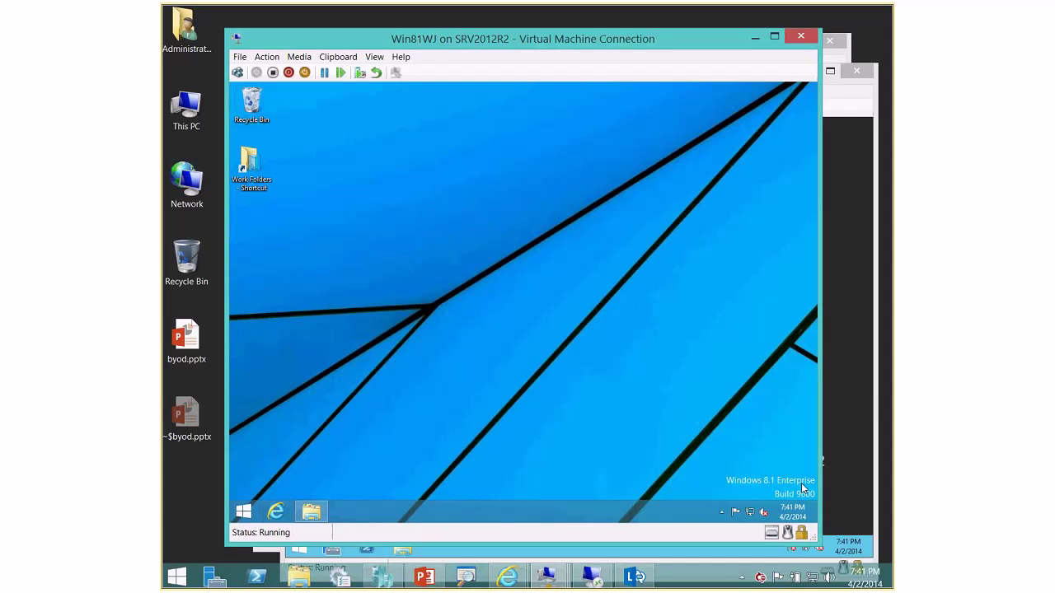
Rejoin the workplace from Workplace settings with the user's ID and ADFS password, then show Start.
{"action": "left_click", "coordinate": [233, 82]}
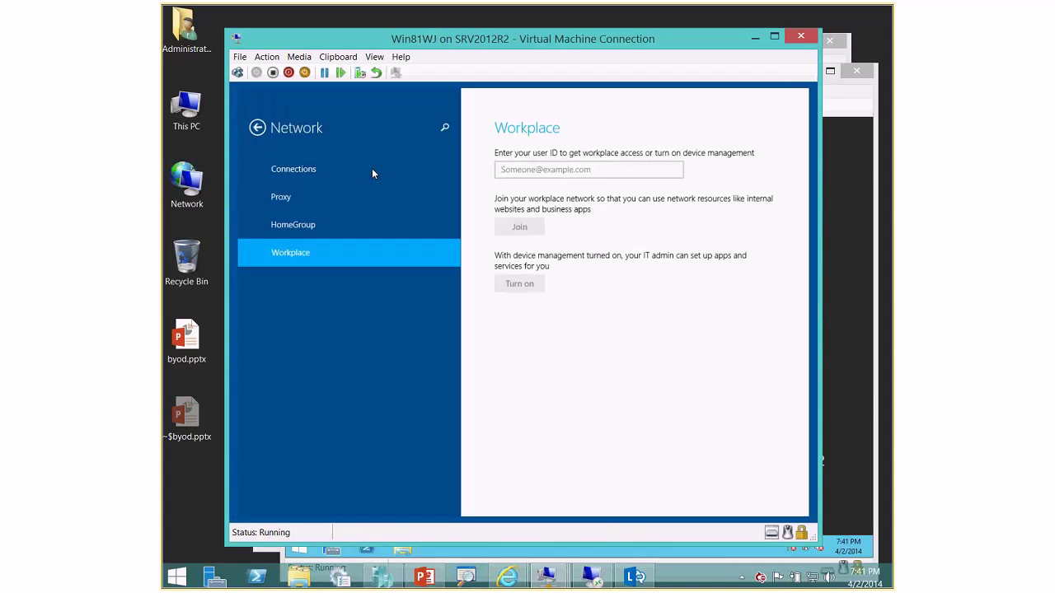
{"action": "left_click", "coordinate": [579, 168]}
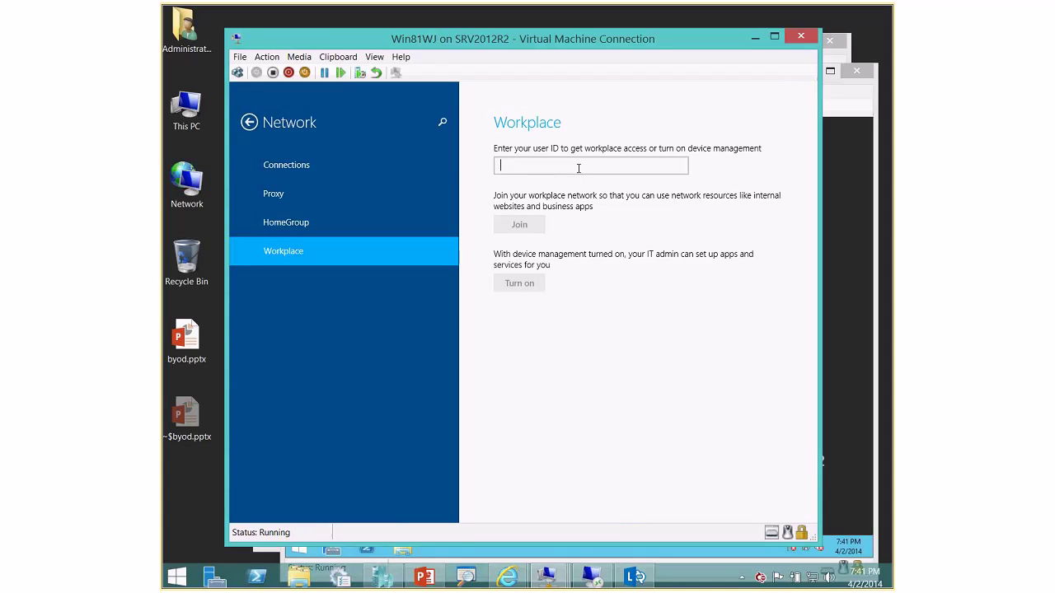
{"action": "type", "text": "chris"}
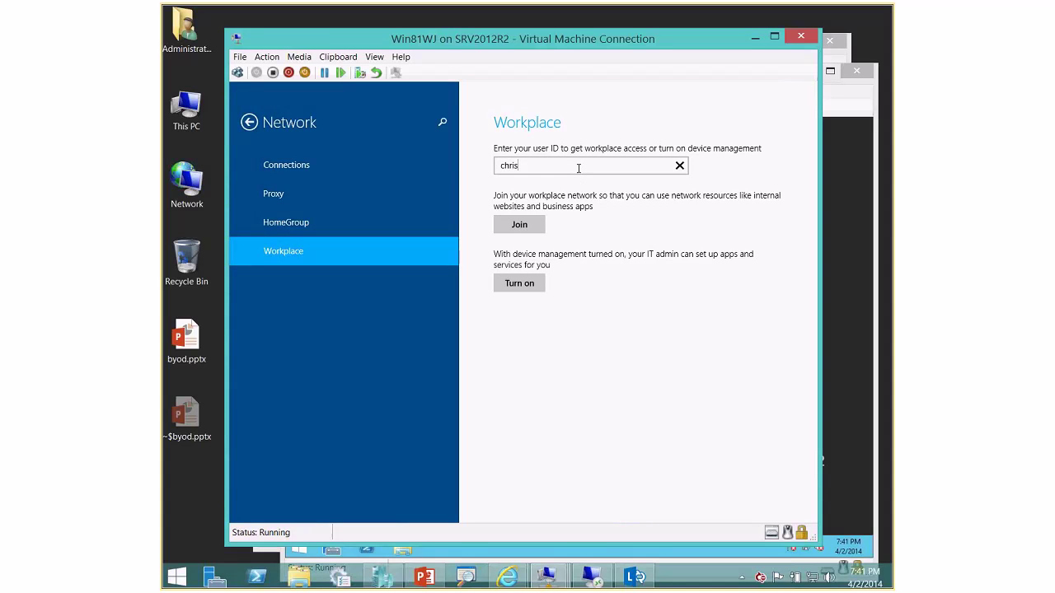
{"action": "type", "text": "@contoso.com"}
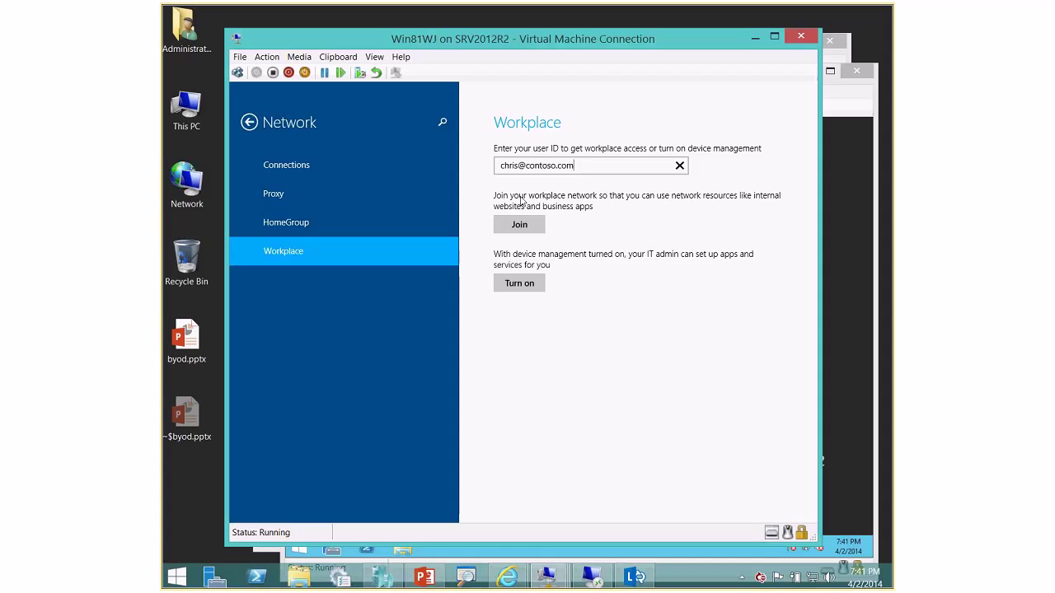
{"action": "left_click", "coordinate": [524, 224]}
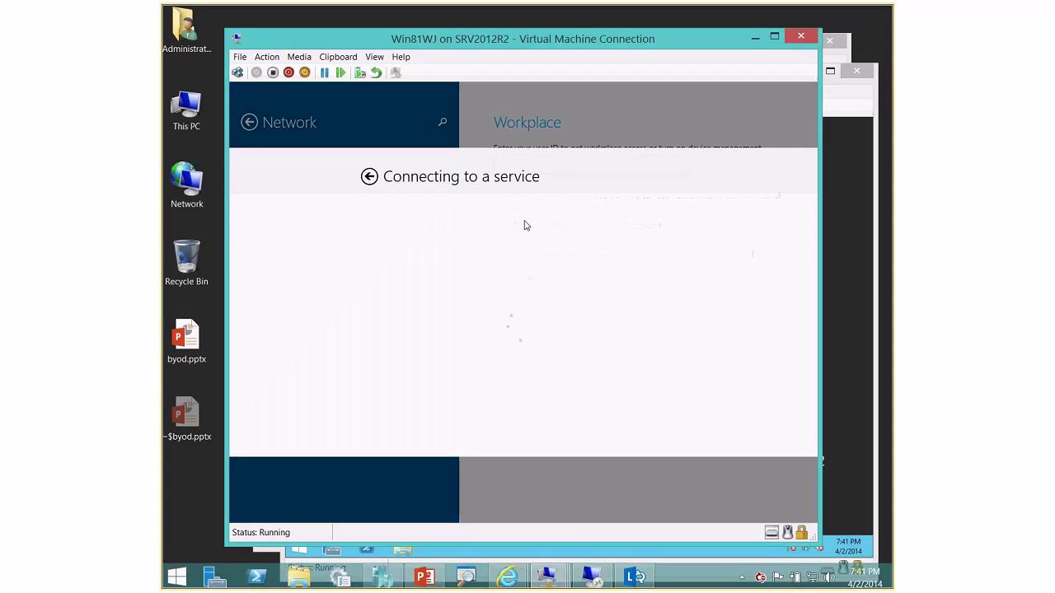
{"action": "type", "text": "*****"}
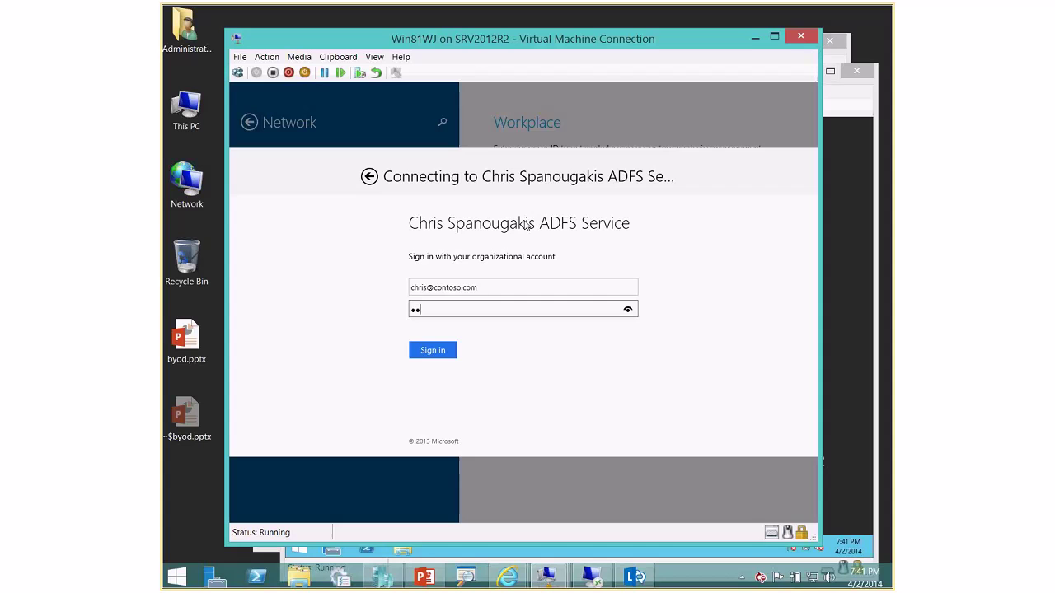
{"action": "type", "text": "***"}
{"action": "left_click", "coordinate": [441, 352]}
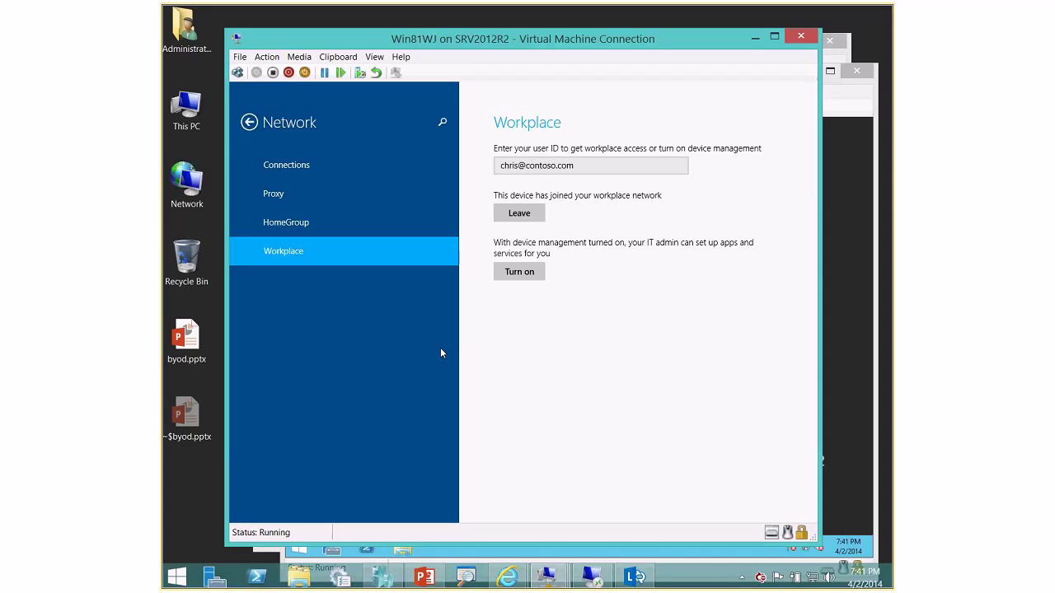
{"action": "left_click", "coordinate": [242, 510]}
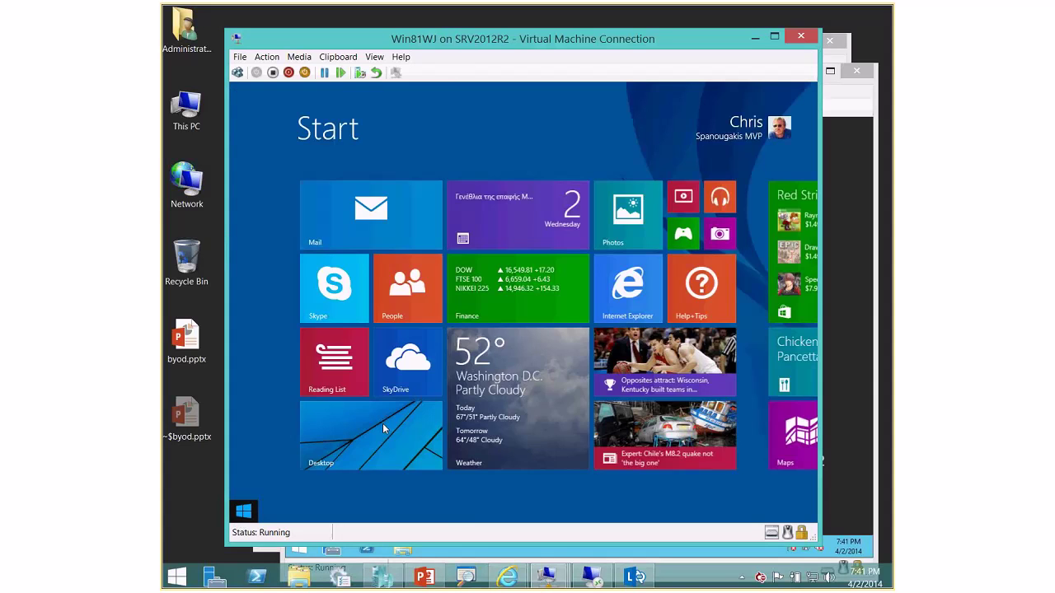
Launch Internet Explorer from the desktop and sign in to ADFS with the user's account name and password.
{"action": "left_click", "coordinate": [382, 423]}
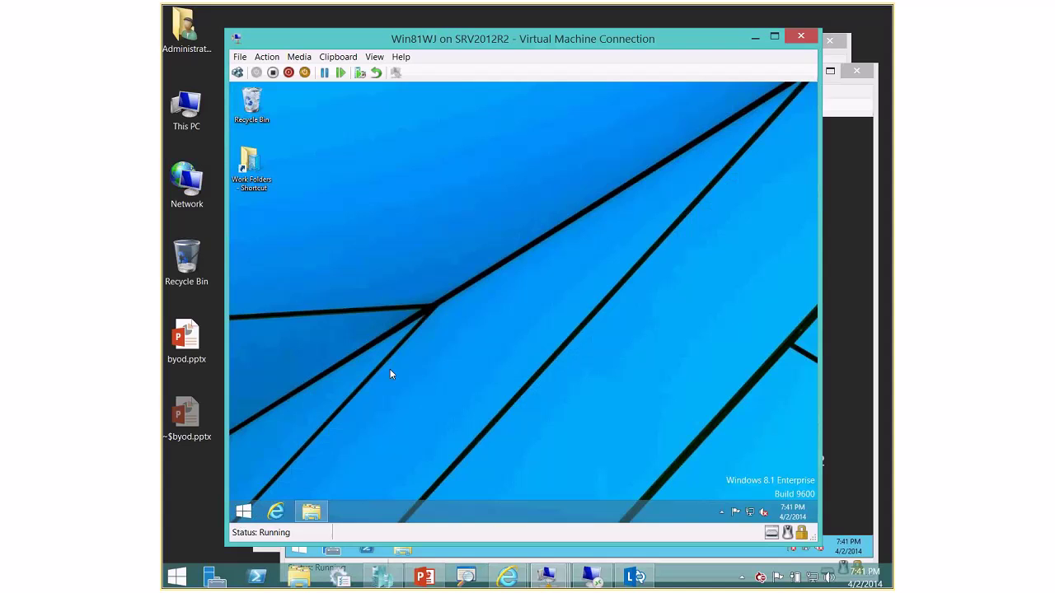
{"action": "left_click", "coordinate": [275, 511]}
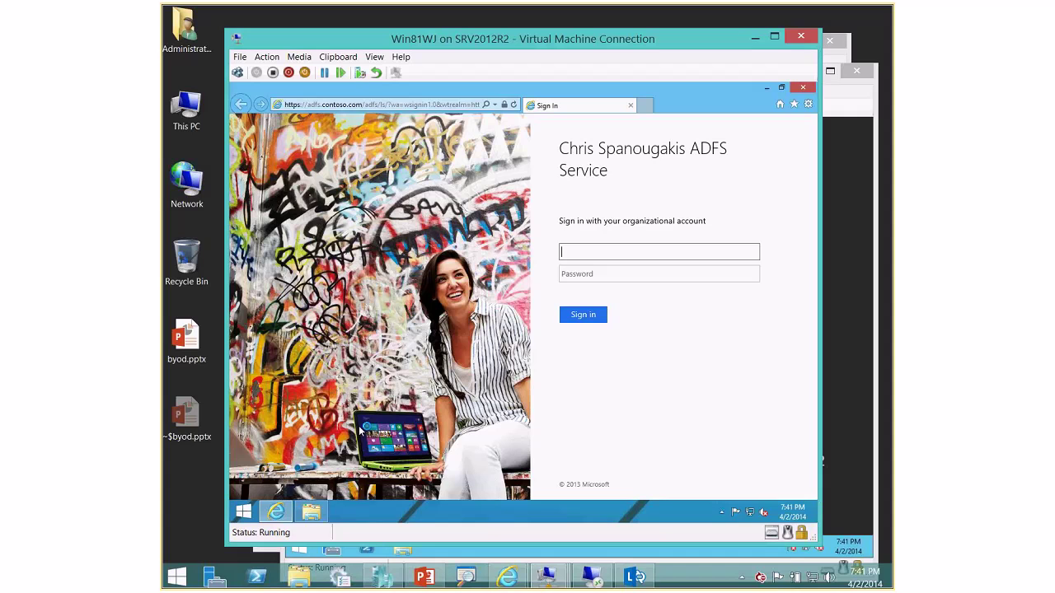
{"action": "type", "text": "chris@contoso.com"}
{"action": "key", "text": "Tab"}
{"action": "type", "text": "••••"}
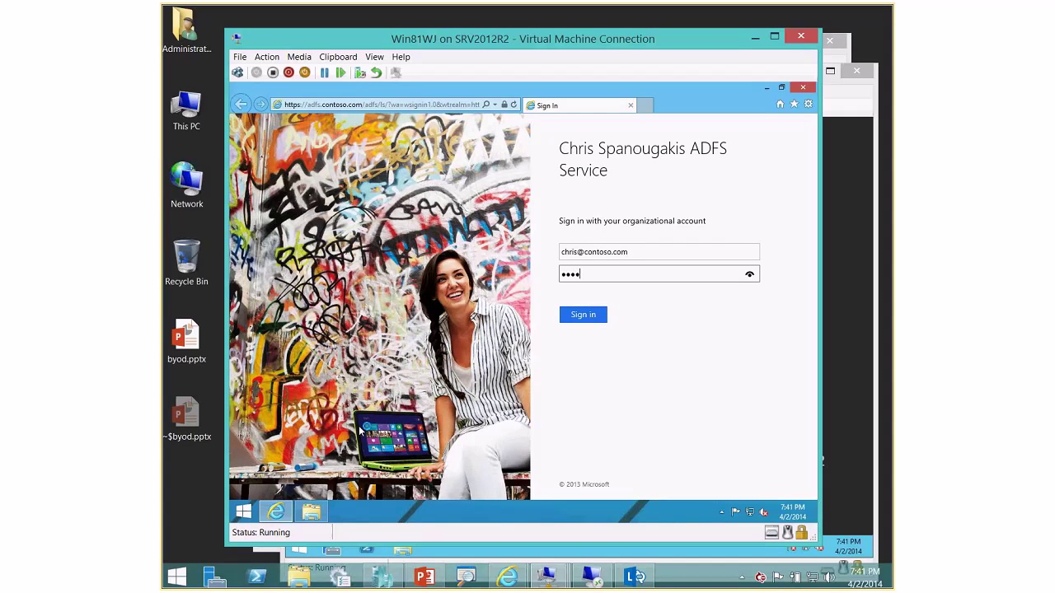
{"action": "type", "text": "••••"}
{"action": "left_click", "coordinate": [596, 316]}
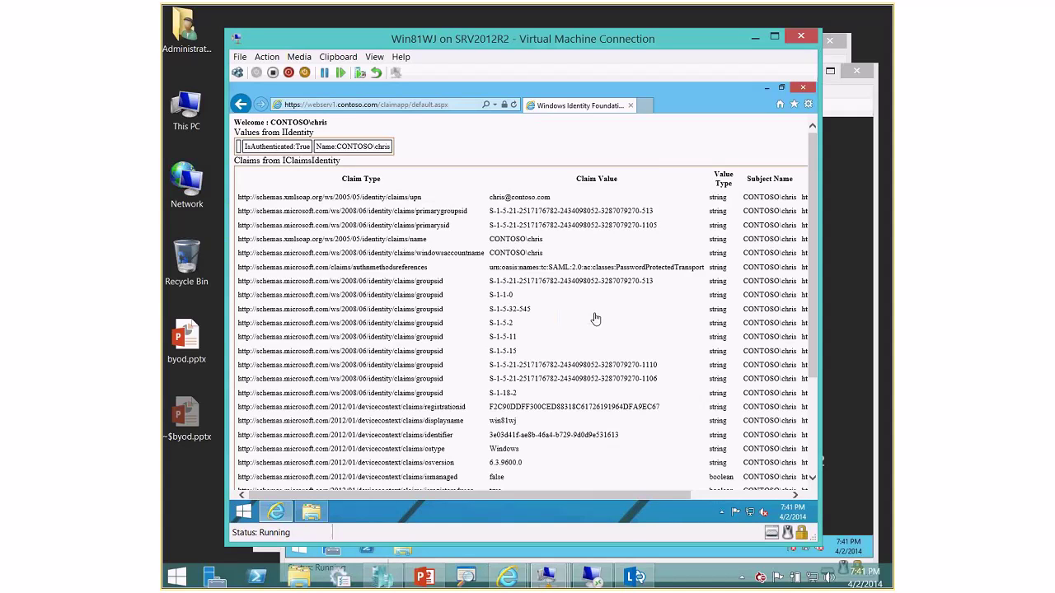
{"action": "left_click_drag", "start_coordinate": [487, 422], "coordinate": [567, 474]}
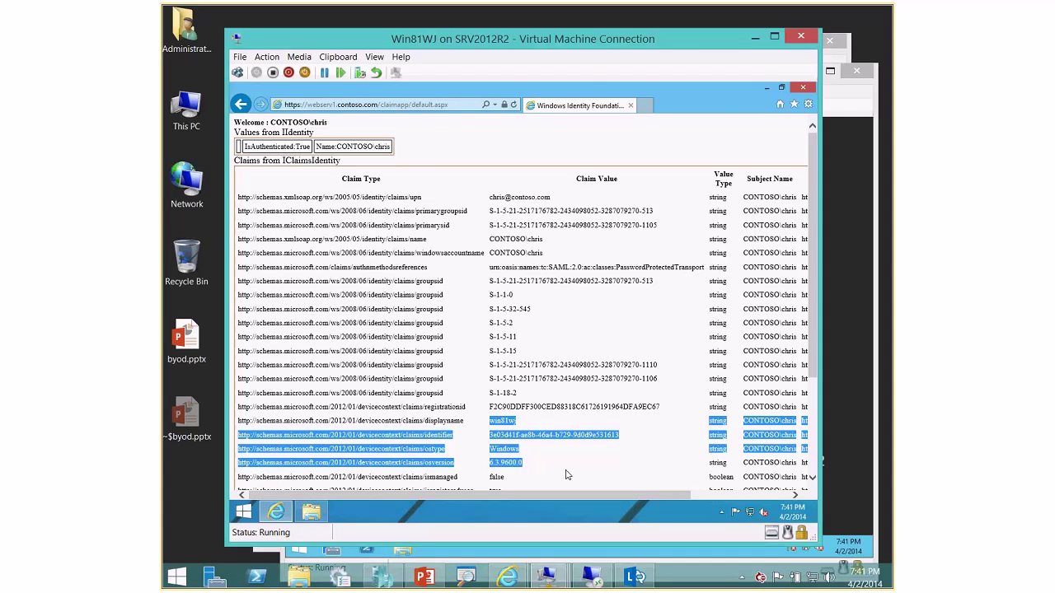
{"action": "key", "text": "super+plus"}
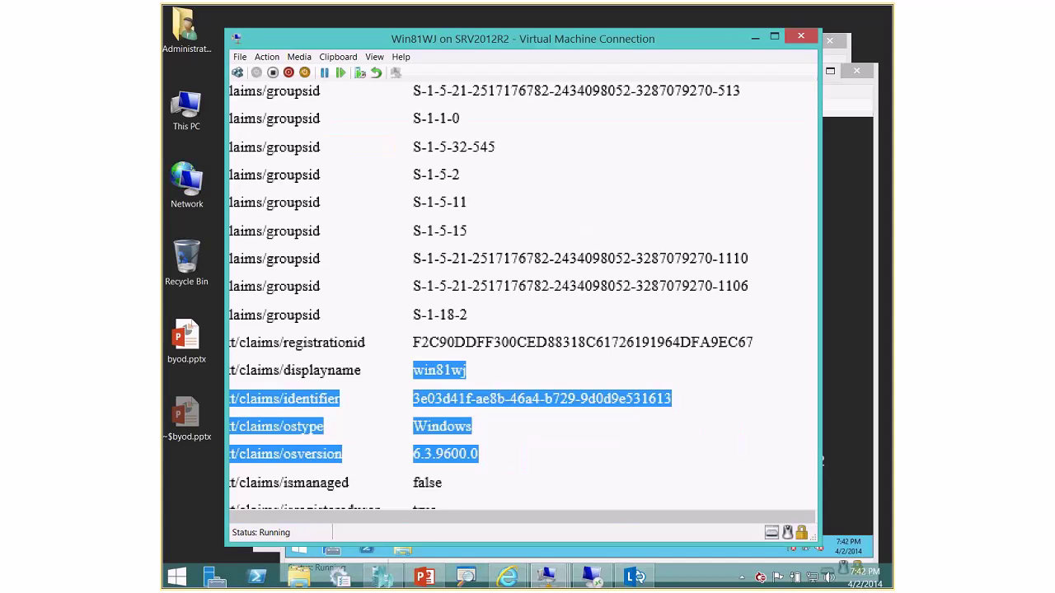
{"action": "key", "text": "super+Escape"}
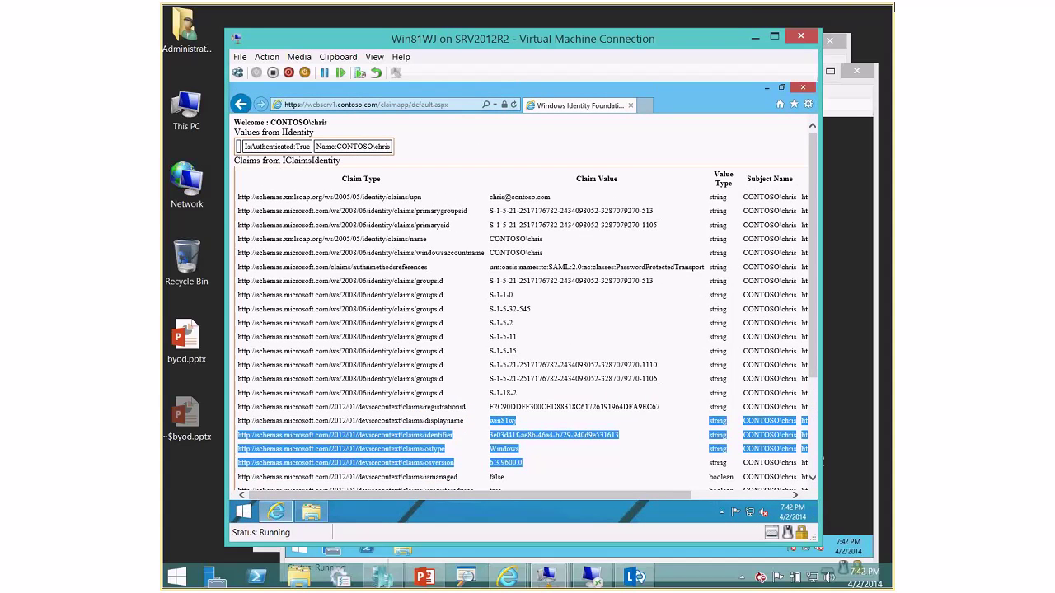
{"action": "key", "text": "super+d"}
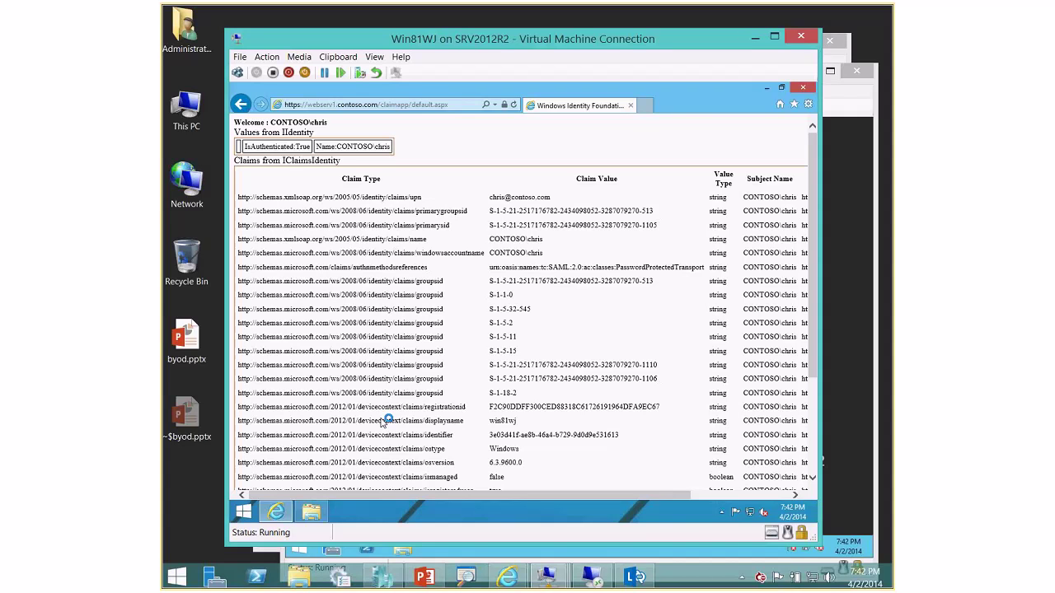
Close Internet Explorer and stop using Work Folders on the VM.
{"action": "left_click", "coordinate": [801, 92]}
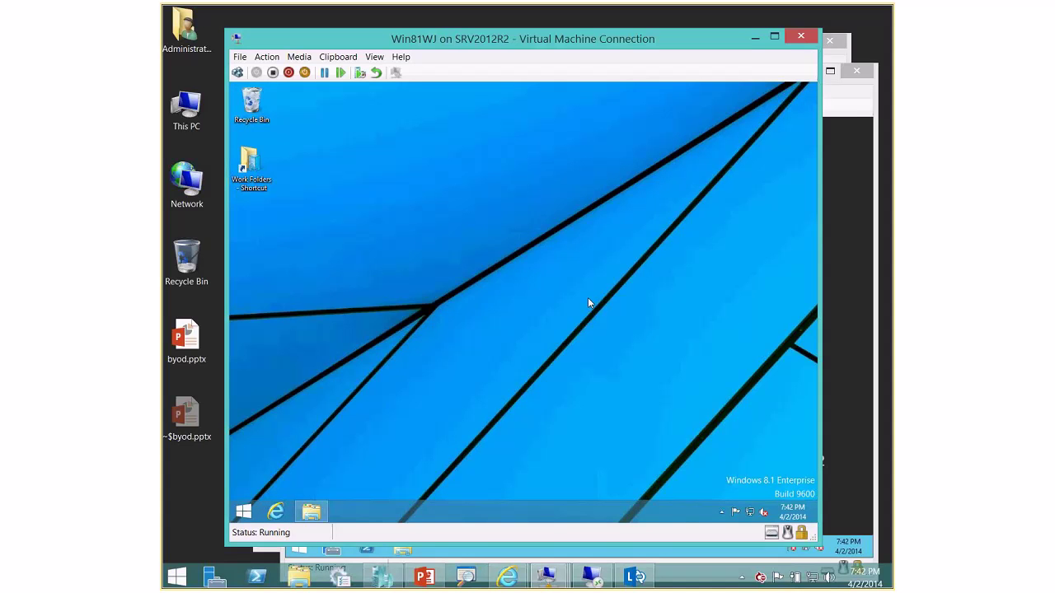
{"action": "left_click", "coordinate": [311, 511]}
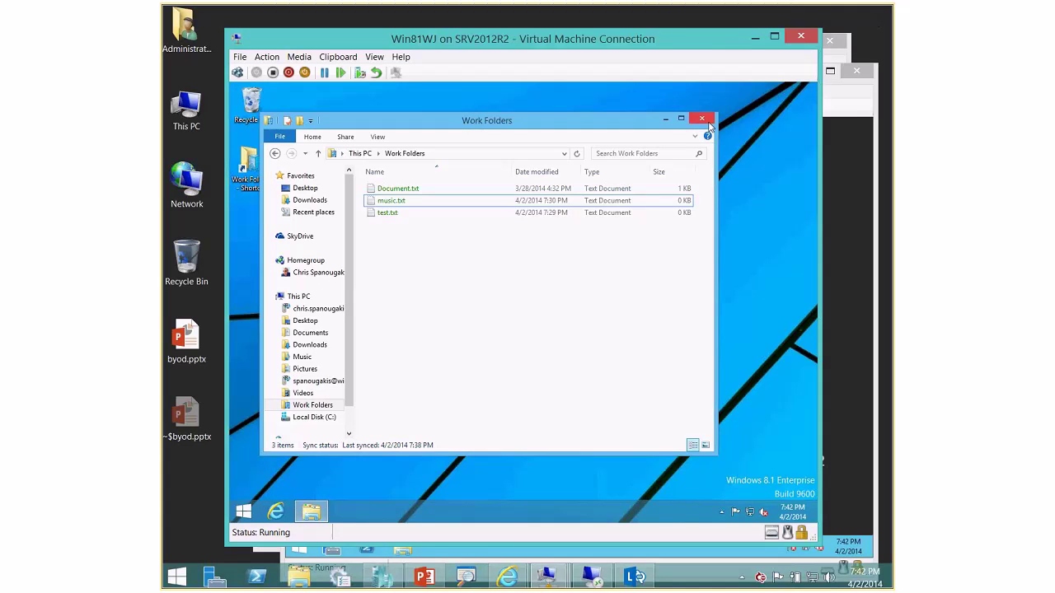
{"action": "left_click", "coordinate": [701, 118]}
{"action": "double_click", "coordinate": [250, 165]}
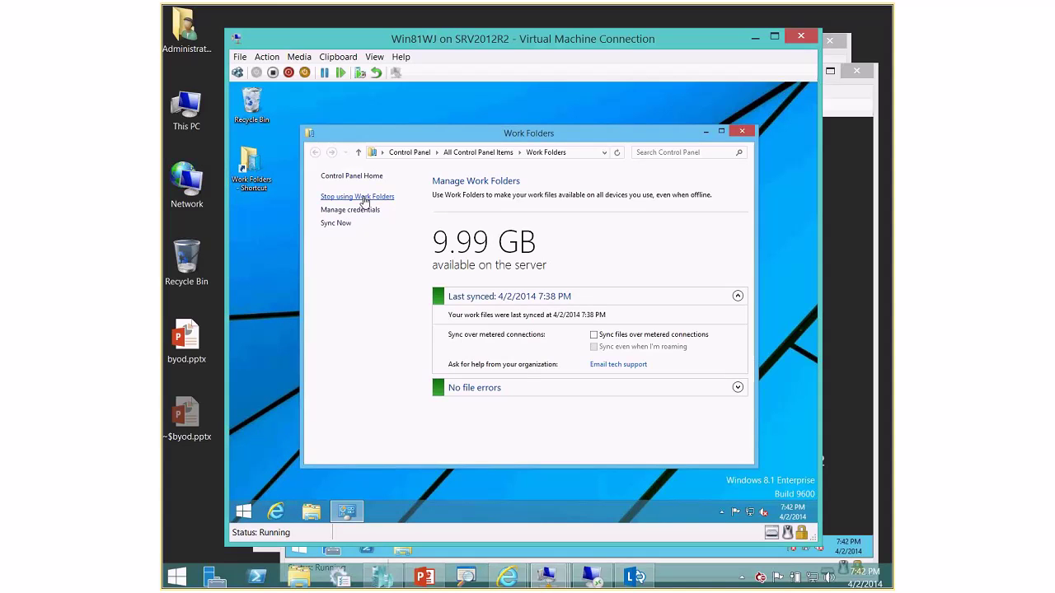
{"action": "left_click", "coordinate": [364, 201]}
{"action": "left_click", "coordinate": [542, 314]}
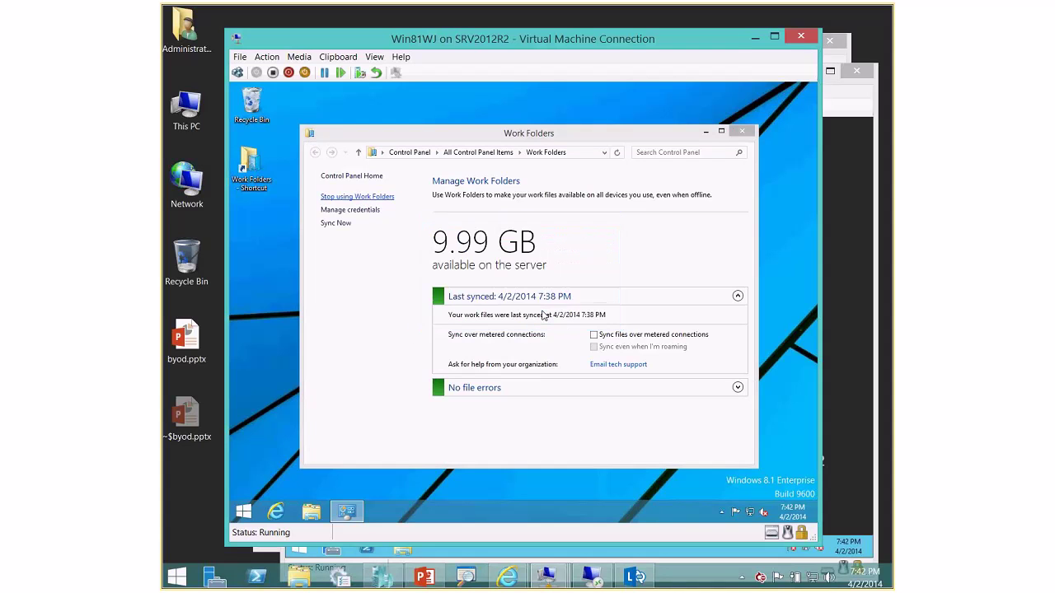
{"action": "left_click", "coordinate": [742, 131]}
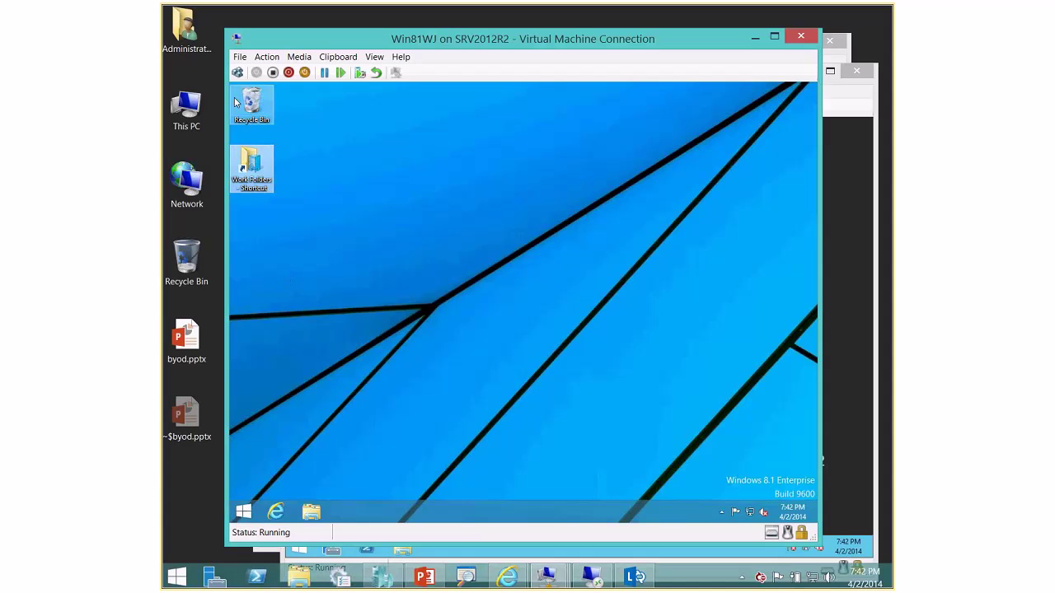
Leave the workplace network from the Workplace settings.
{"action": "mouse_move", "coordinate": [231, 87]}
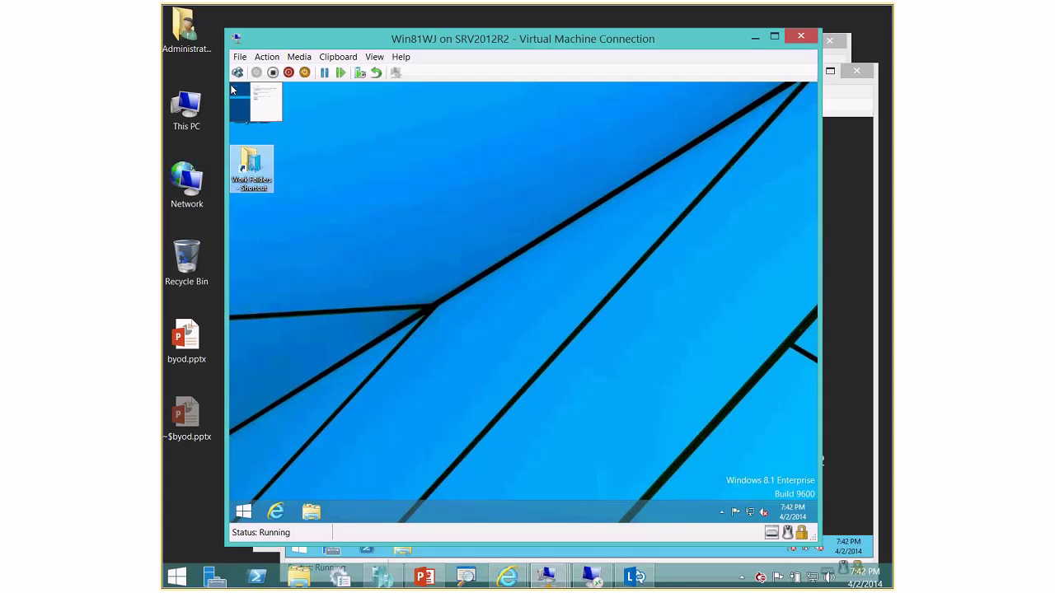
{"action": "left_click", "coordinate": [232, 88]}
{"action": "left_click", "coordinate": [519, 213]}
{"action": "left_click", "coordinate": [572, 176]}
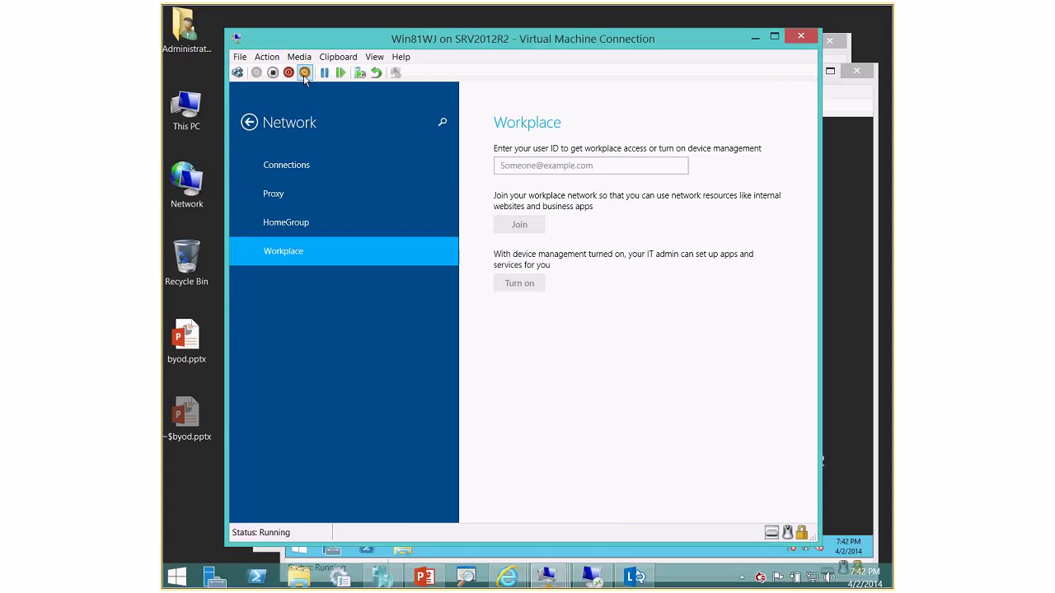
Switch to byod.pptx and present the slide show from the current slide.
{"action": "left_click", "coordinate": [238, 519]}
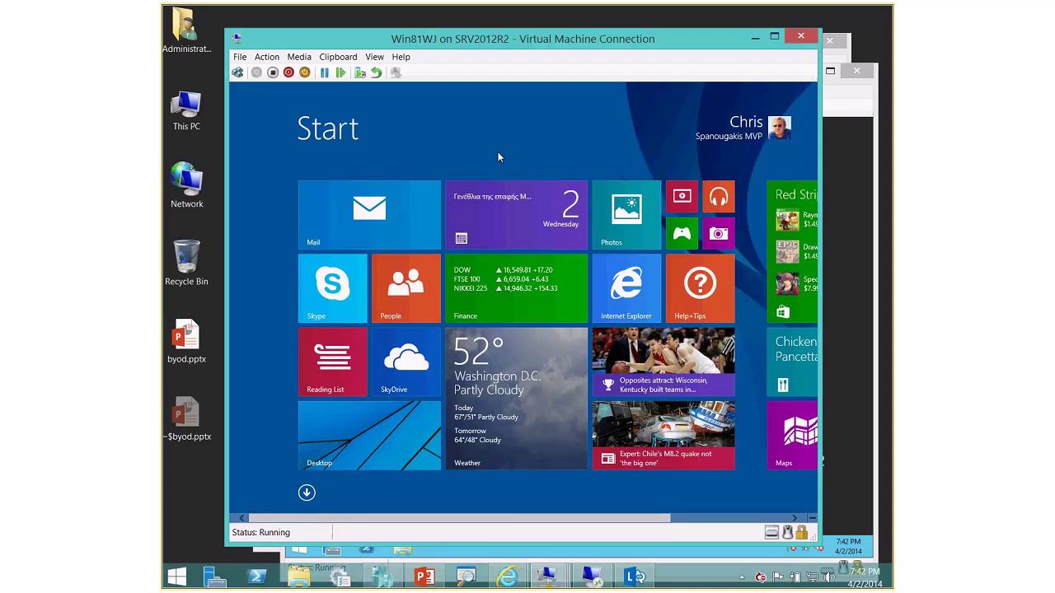
{"action": "key", "text": "alt+Tab"}
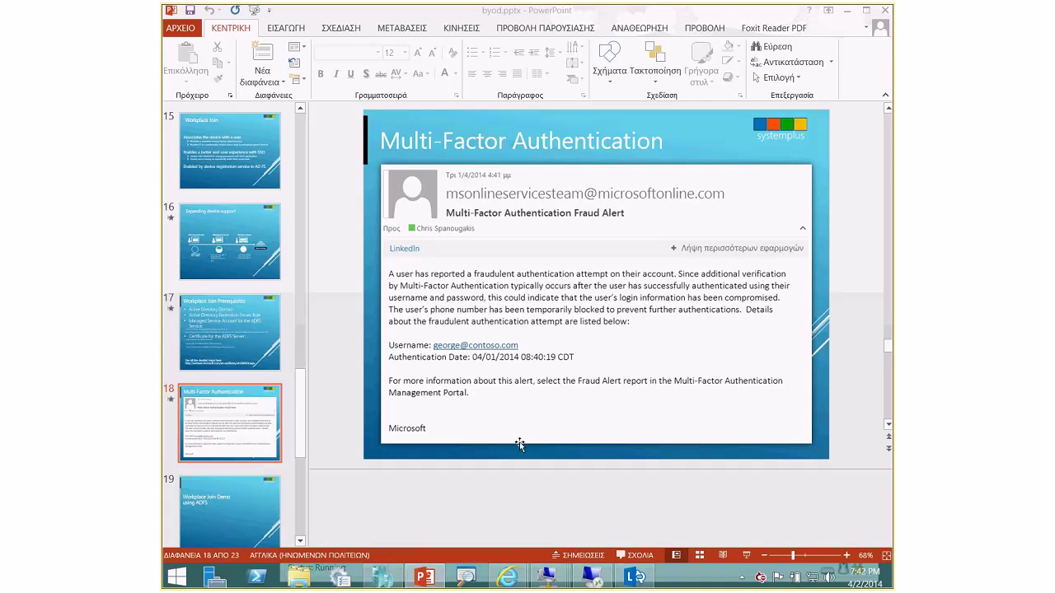
{"action": "key", "text": "shift+F5"}
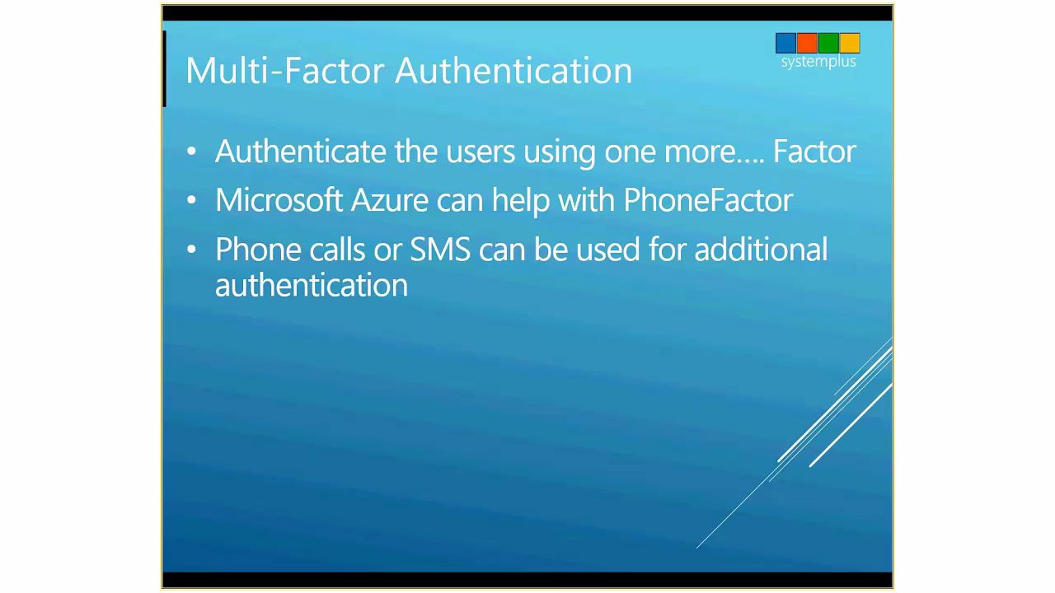
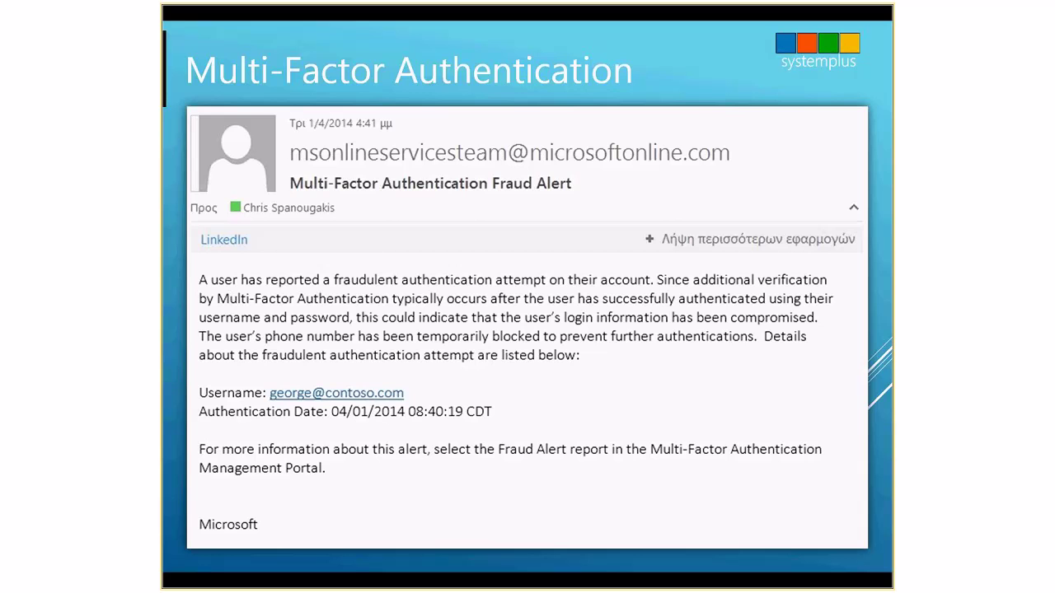
End the slide show and return to editing on the Multi-Factor Authentication fraud alert slide.
{"action": "key", "text": "Escape"}
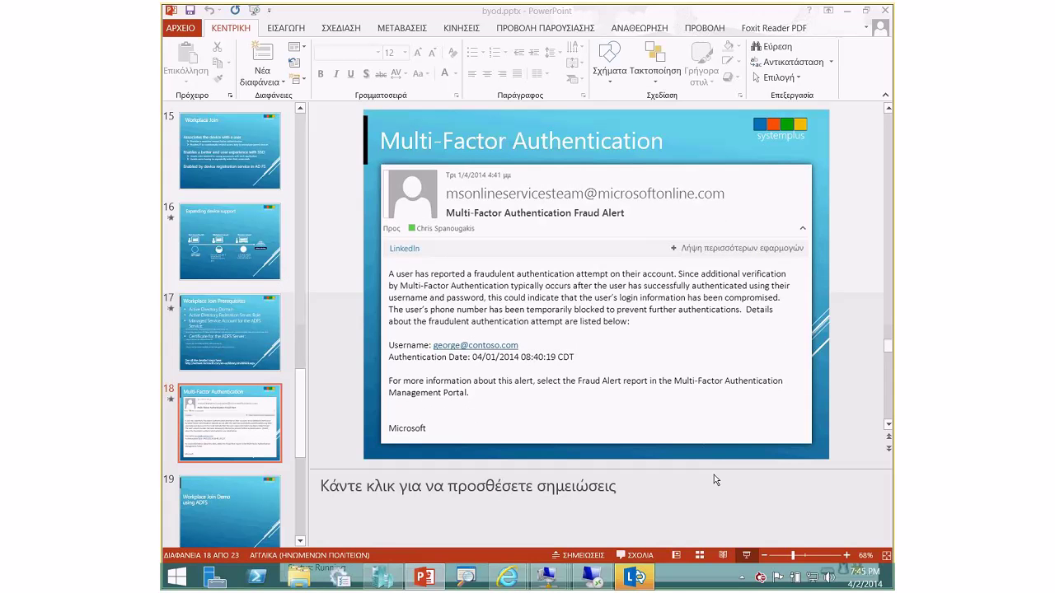
Hide PowerPoint and open the VM's PC settings at the Network > Workplace page.
{"action": "left_click", "coordinate": [844, 9]}
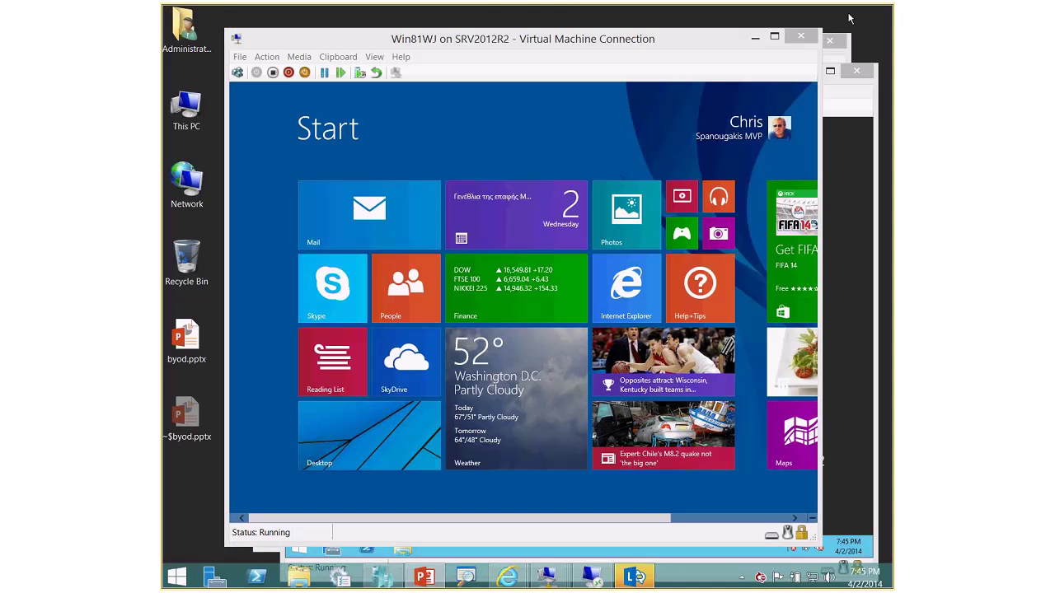
{"action": "mouse_move", "coordinate": [812, 522]}
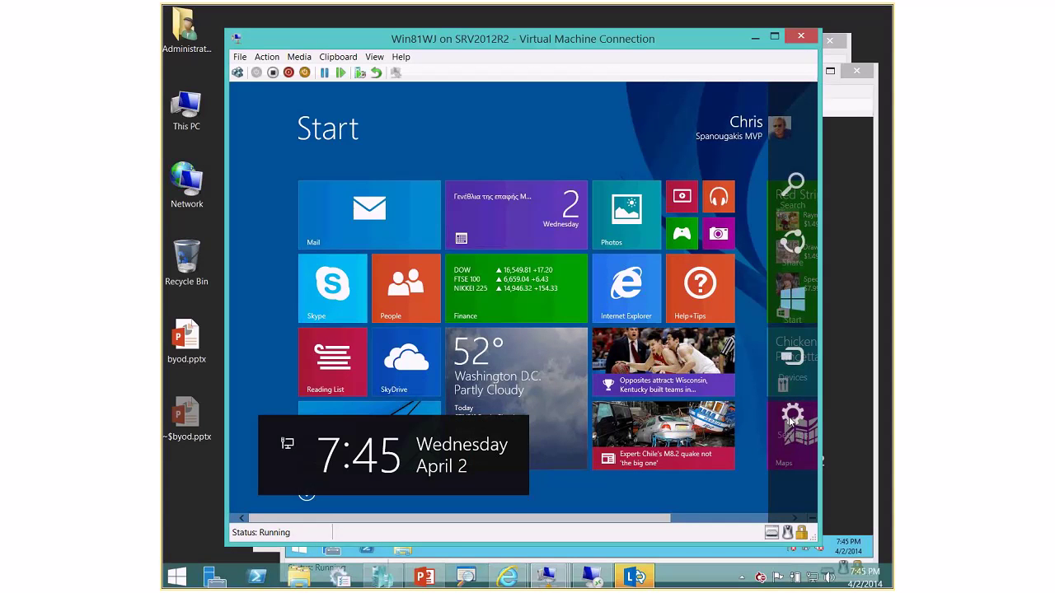
{"action": "left_click", "coordinate": [791, 418]}
{"action": "left_click", "coordinate": [750, 494]}
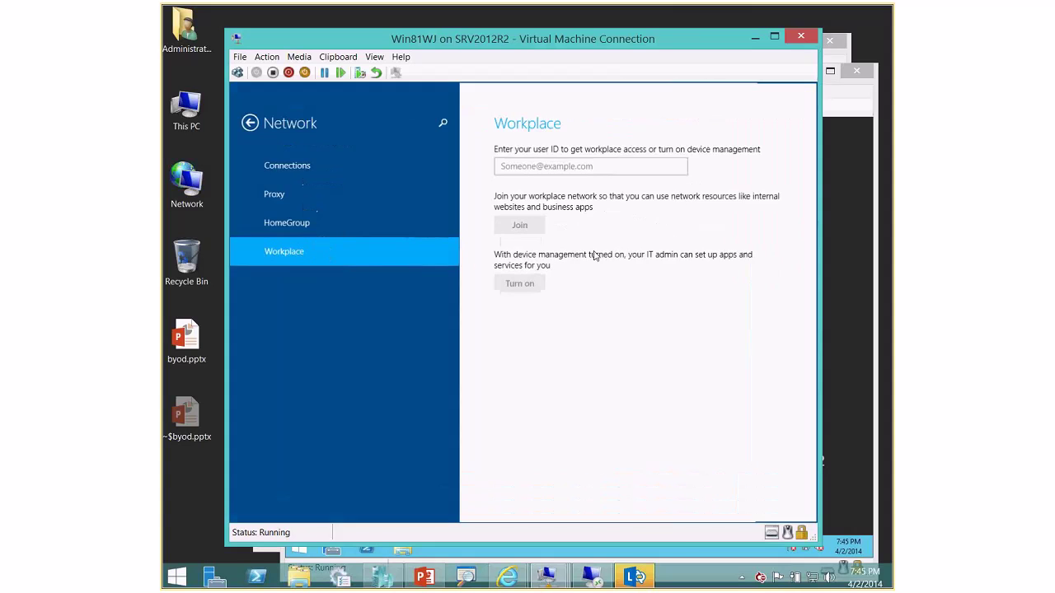
Enter the user's work e-mail address as the user ID and join the workplace.
{"action": "left_click", "coordinate": [557, 166]}
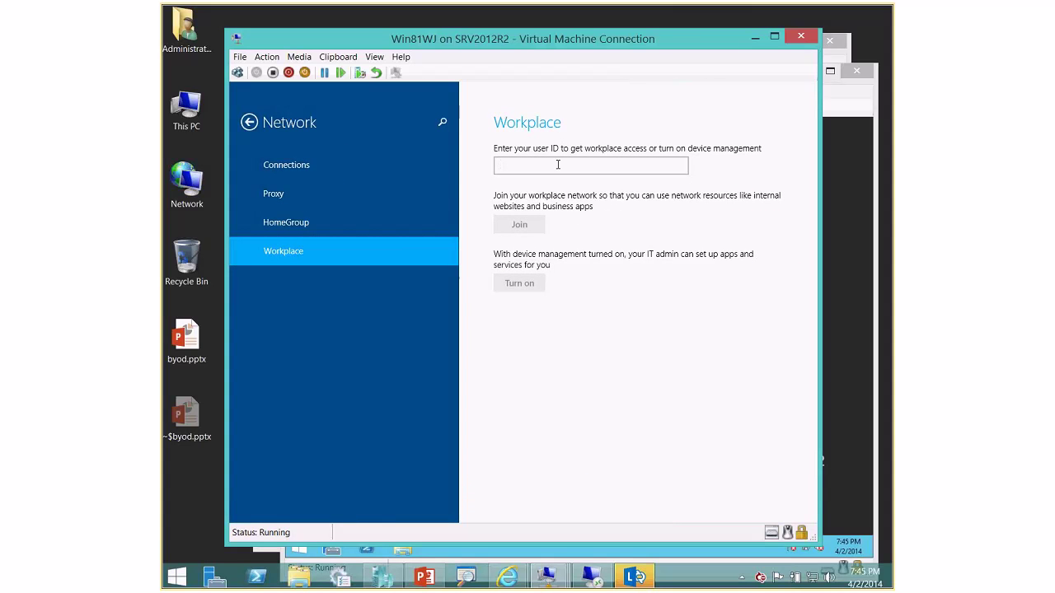
{"action": "type", "text": "geor"}
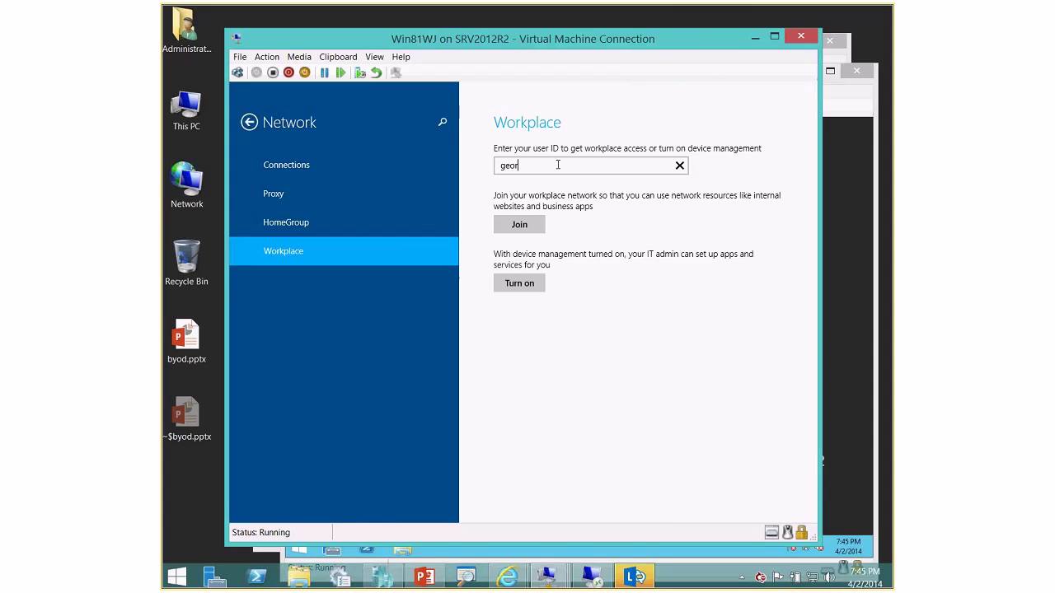
{"action": "type", "text": "ge@contoso.com"}
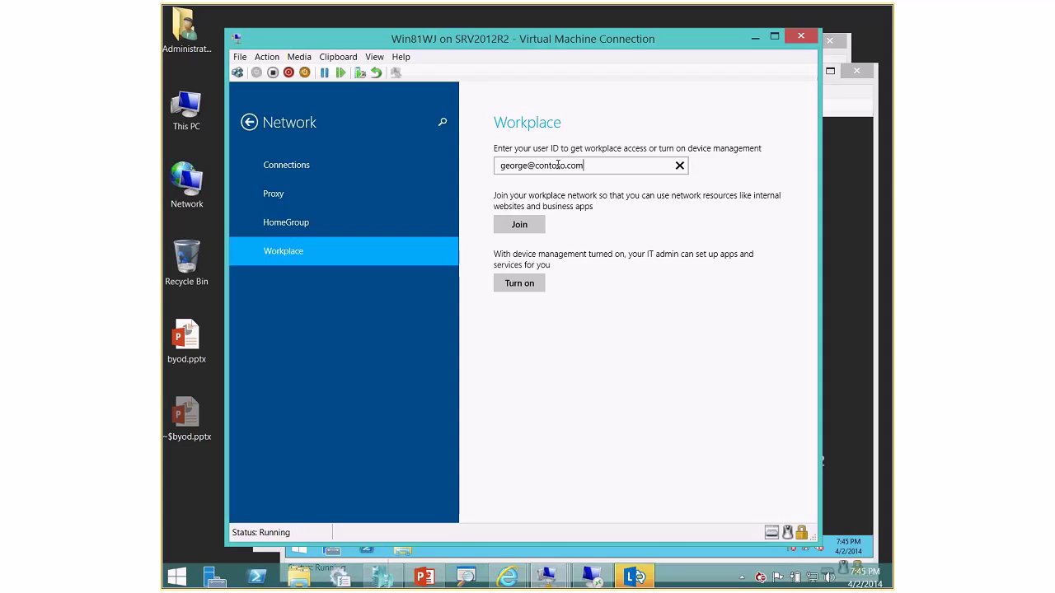
{"action": "left_click", "coordinate": [521, 226]}
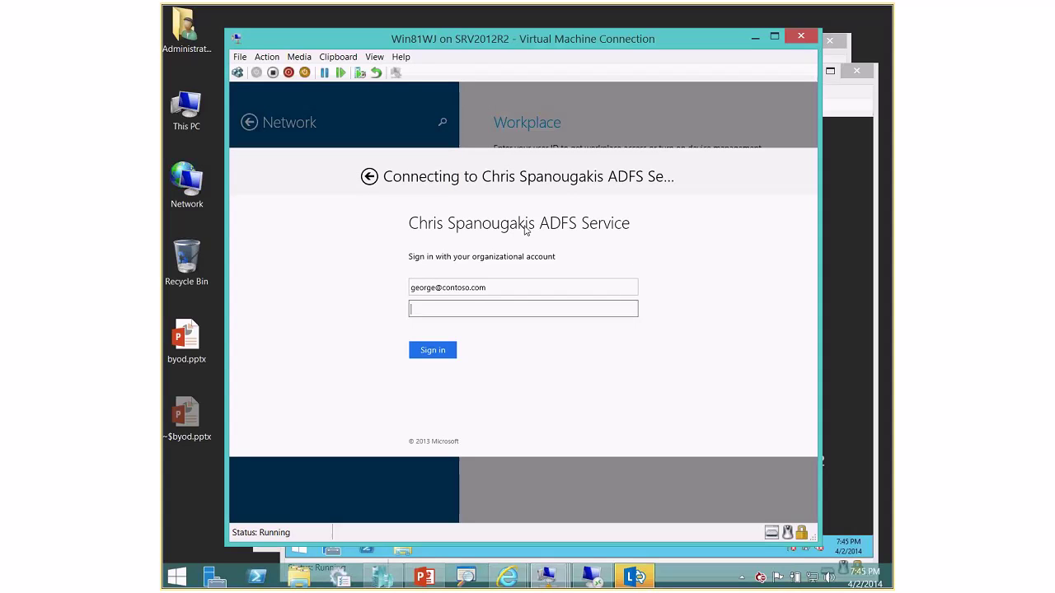
Sign in with the account password and complete the phone-call verification.
{"action": "type", "text": "********"}
{"action": "left_click", "coordinate": [433, 350]}
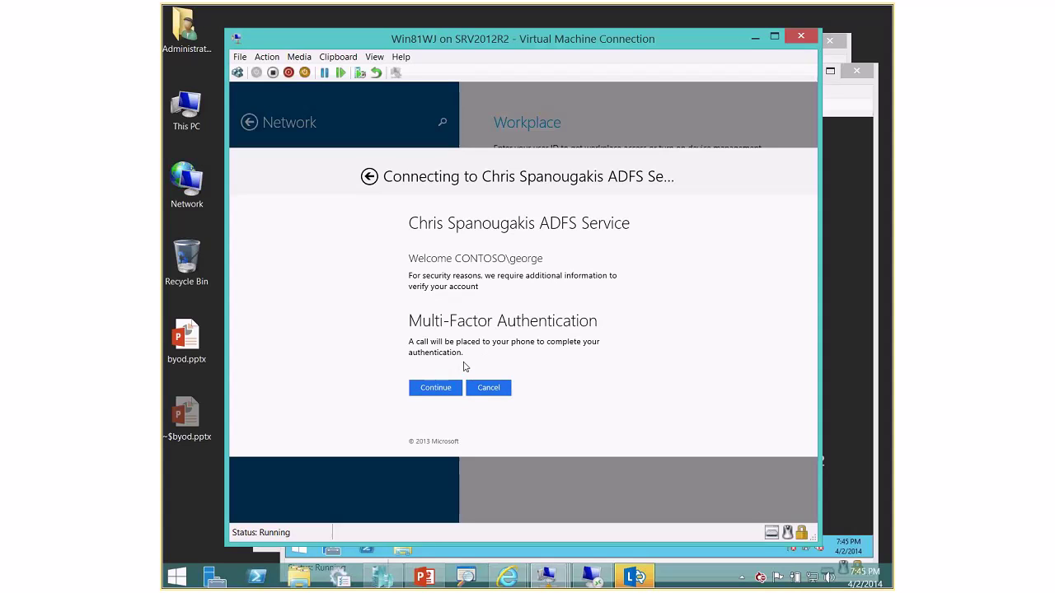
{"action": "left_click", "coordinate": [435, 388]}
{"action": "left_click", "coordinate": [431, 394]}
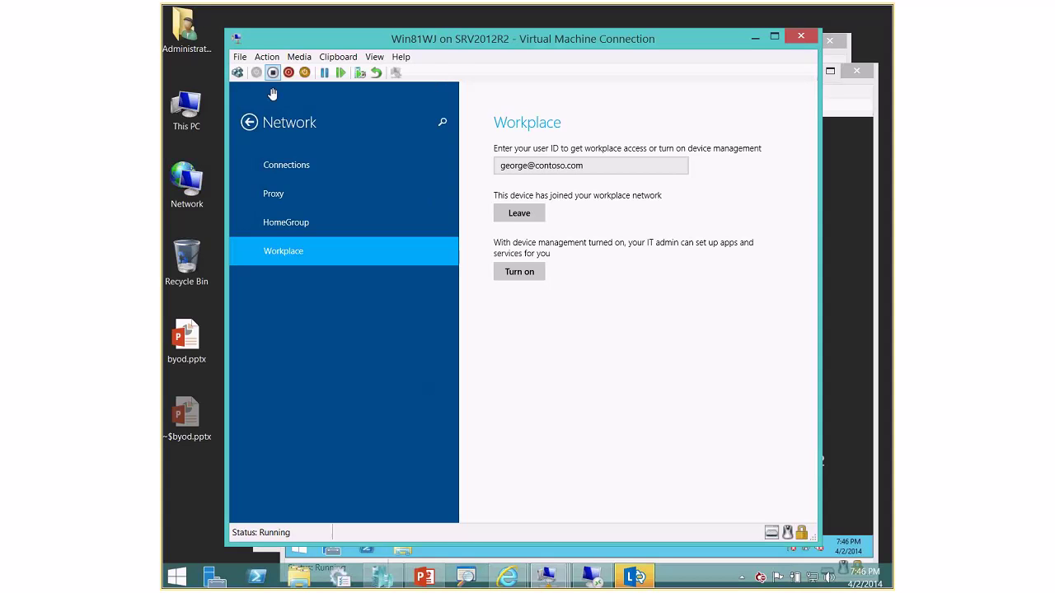
Go to the VM desktop and open the Work Folders Control Panel item.
{"action": "mouse_move", "coordinate": [234, 529]}
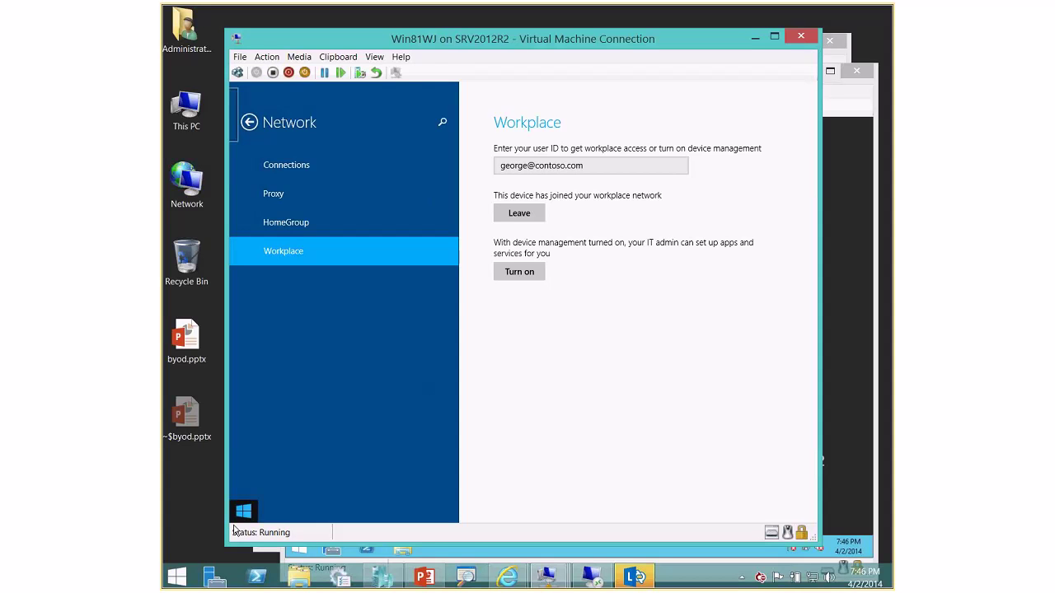
{"action": "left_click", "coordinate": [233, 529]}
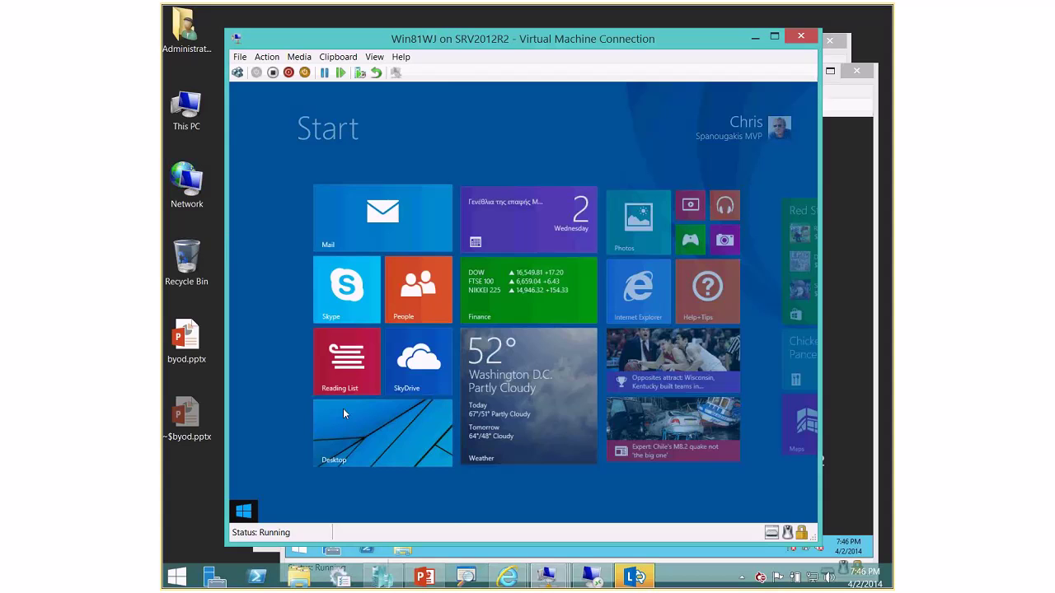
{"action": "left_click", "coordinate": [378, 436]}
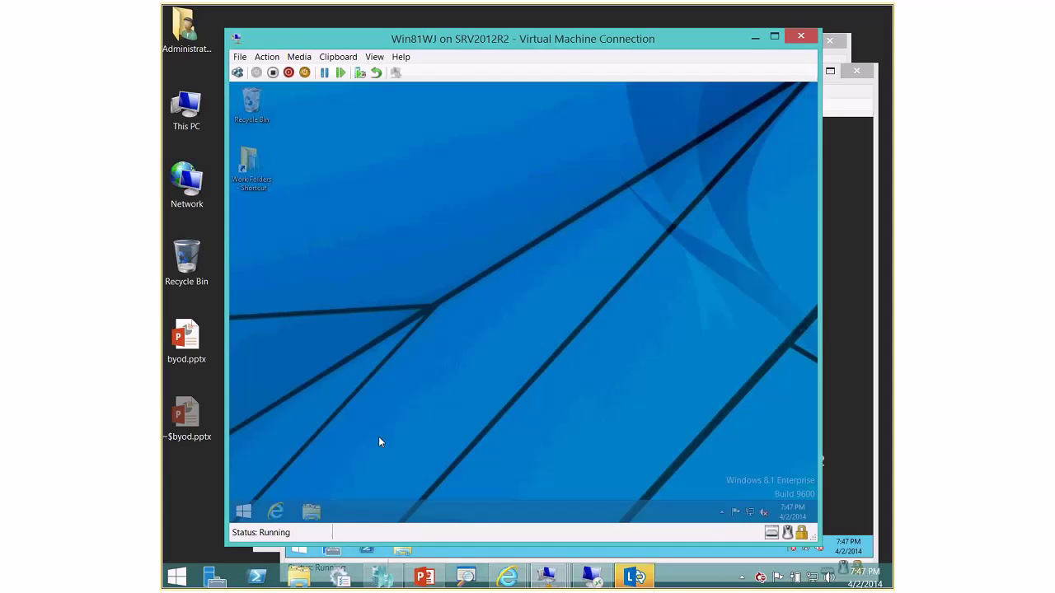
{"action": "double_click", "coordinate": [256, 186]}
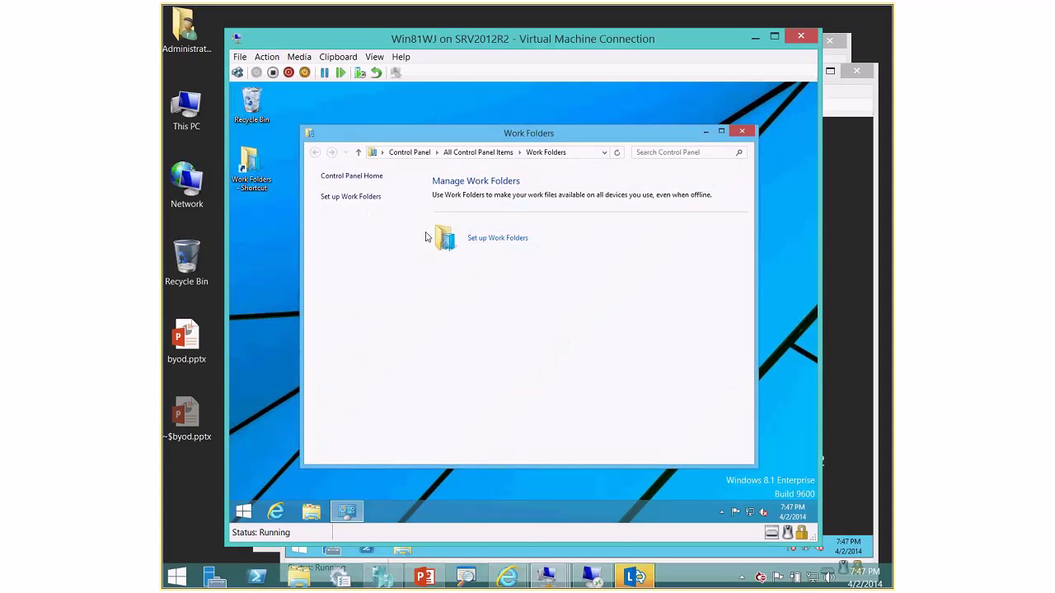
Start Work Folders setup with the user's work e-mail address.
{"action": "left_click", "coordinate": [489, 245]}
{"action": "type", "text": "george@contoso.com"}
{"action": "left_click", "coordinate": [624, 452]}
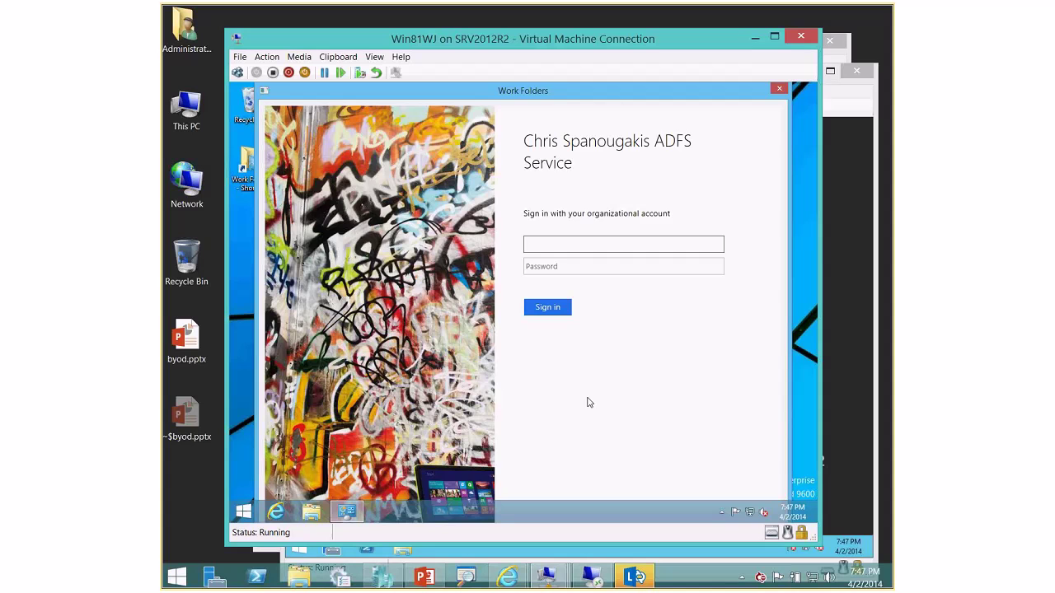
Sign in to AD FS with the user's e-mail and password, then approve the verification phone call.
{"action": "type", "text": "george@contoso.com"}
{"action": "left_click", "coordinate": [589, 402]}
{"action": "left_click", "coordinate": [589, 268]}
{"action": "type", "text": "•••••"}
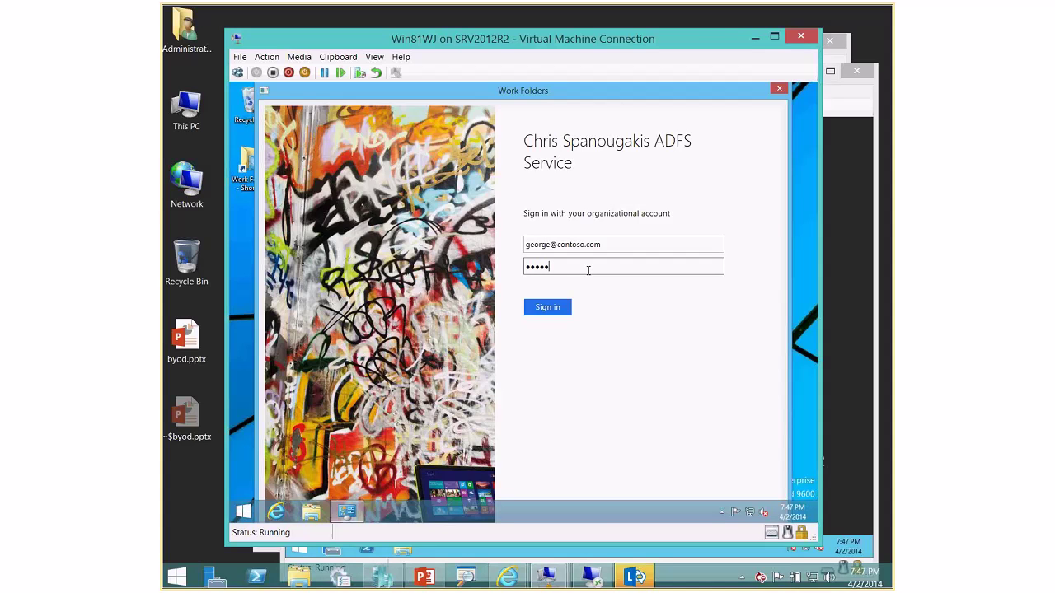
{"action": "type", "text": "•••••"}
{"action": "key", "text": "Return"}
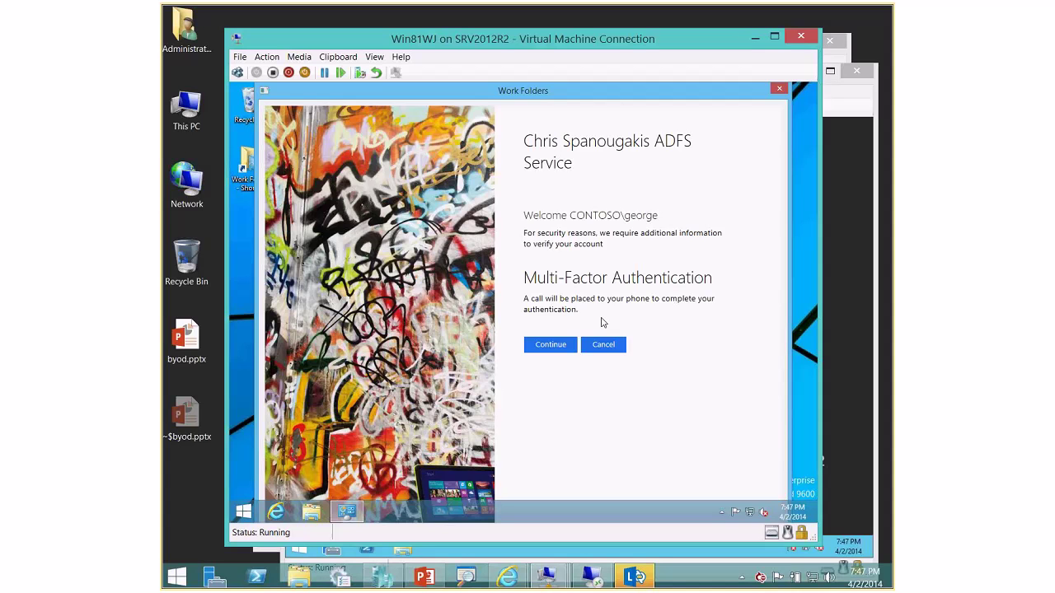
{"action": "left_click", "coordinate": [546, 346]}
{"action": "key", "text": "Return"}
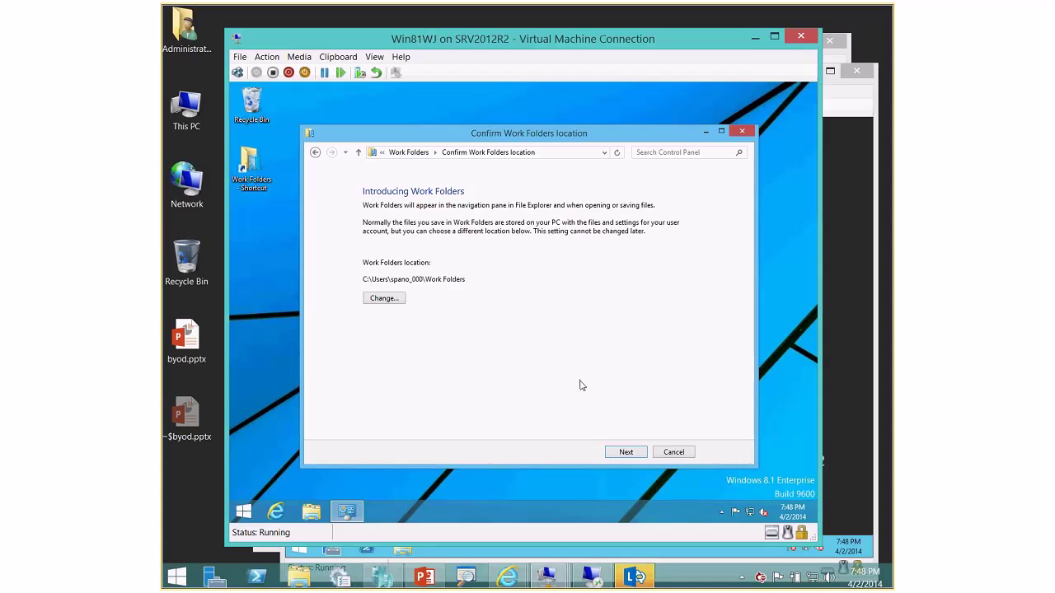
Keep the default Work Folders location, accept the security policies, finish setup and close the folder window.
{"action": "left_click", "coordinate": [624, 453]}
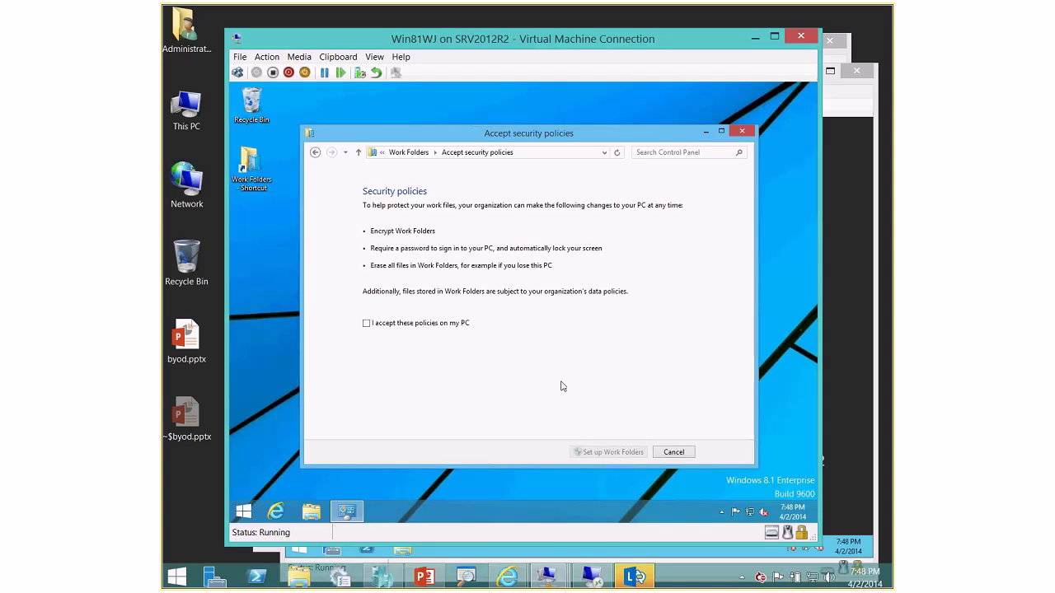
{"action": "left_click", "coordinate": [429, 323]}
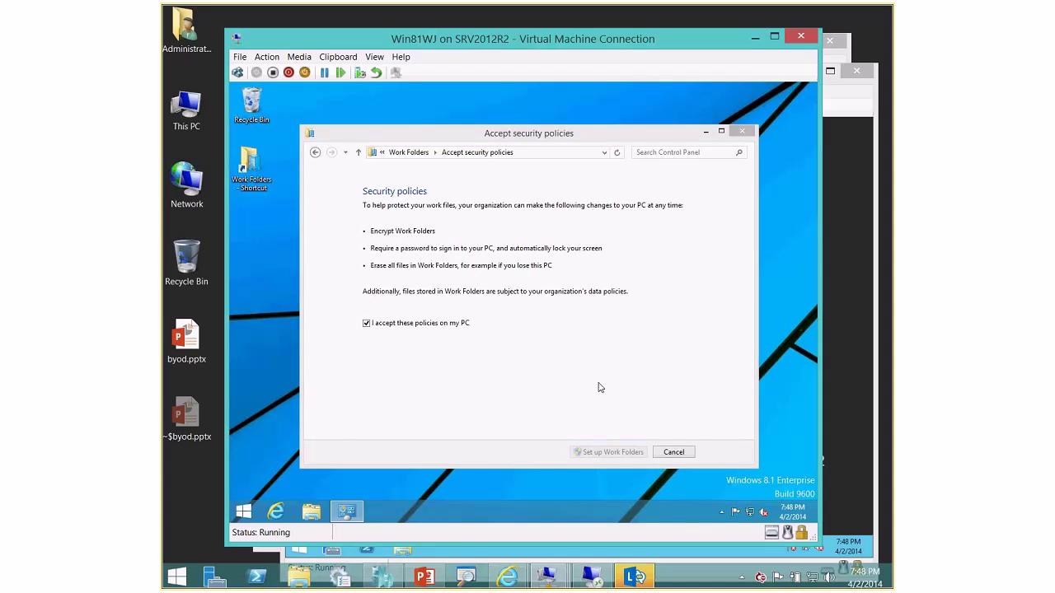
{"action": "left_click", "coordinate": [625, 451]}
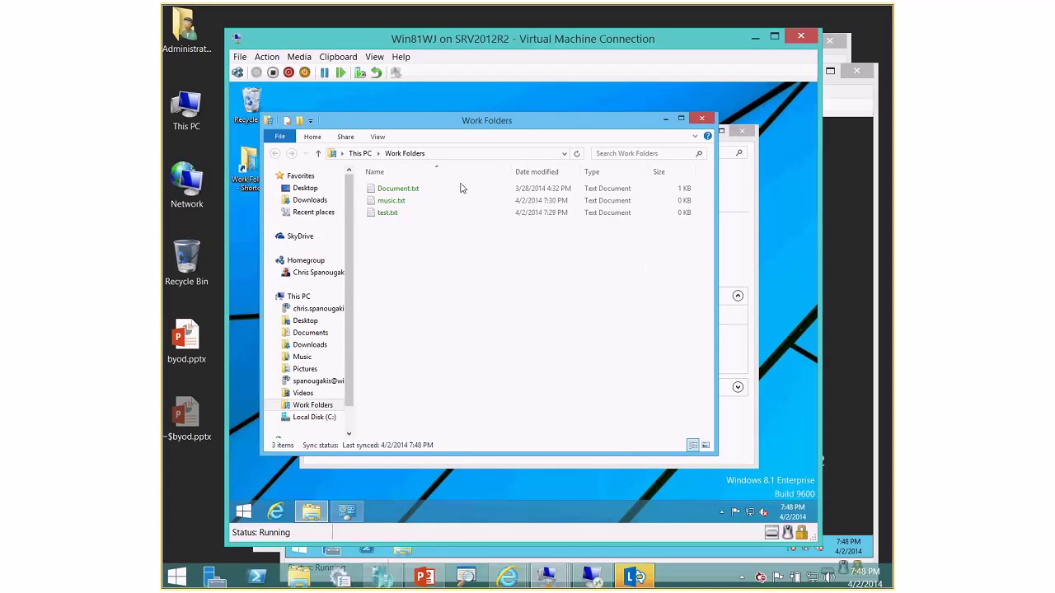
{"action": "left_click", "coordinate": [702, 119]}
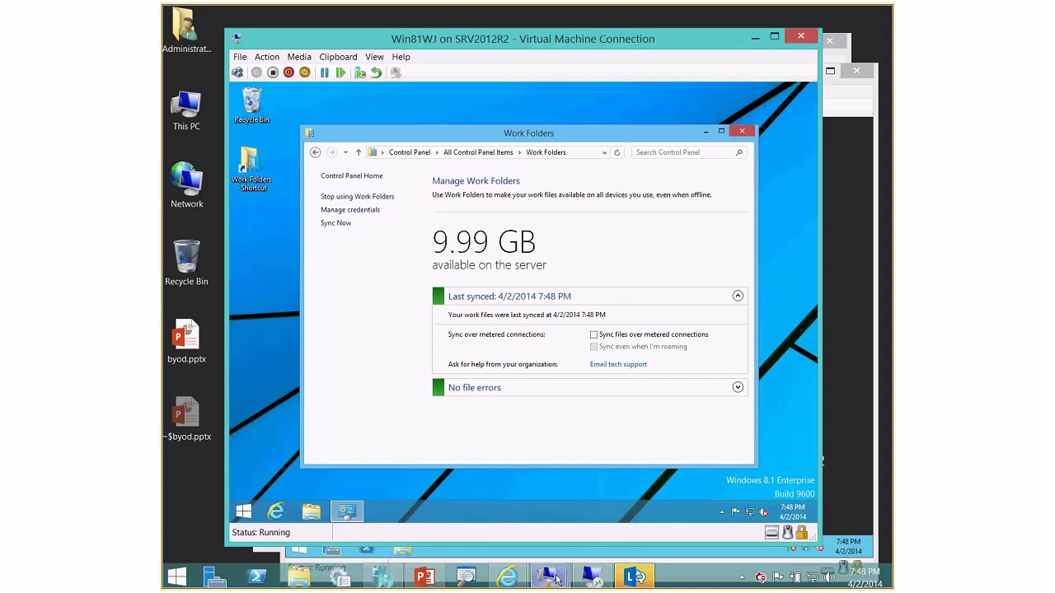
{"action": "left_click", "coordinate": [555, 579]}
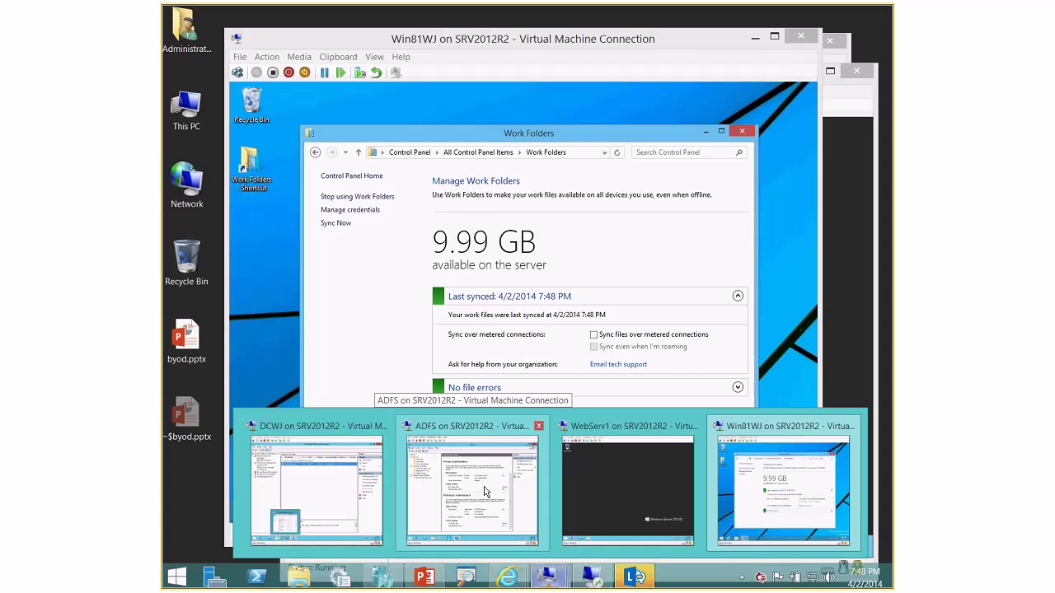
Switch to the ADFS server VM and unlock it with the administrator password.
{"action": "left_click", "coordinate": [484, 486]}
{"action": "left_click", "coordinate": [269, 85]}
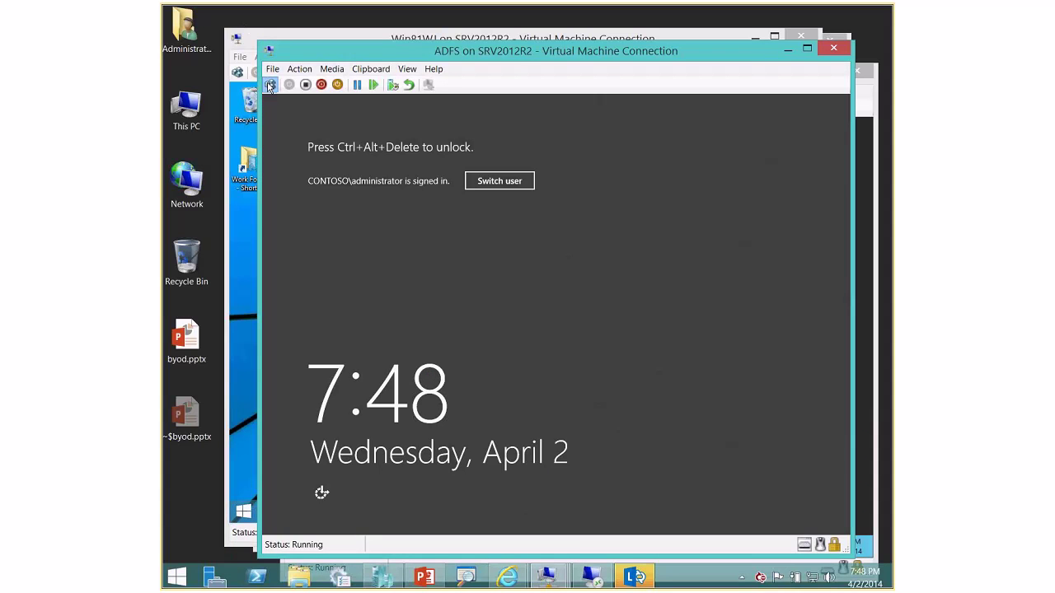
{"action": "type", "text": "•••••••"}
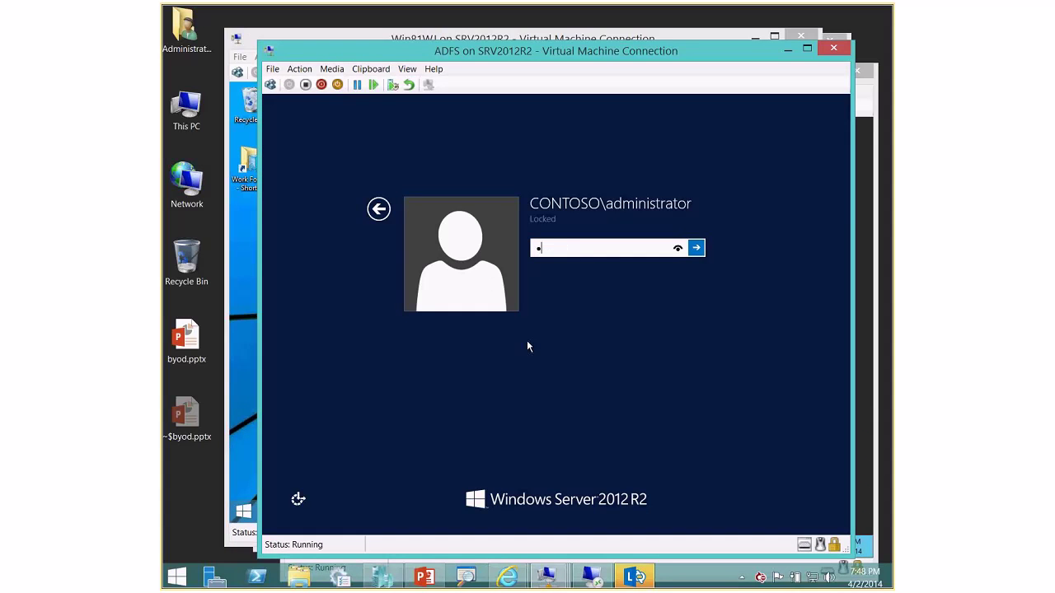
{"action": "key", "text": "Return"}
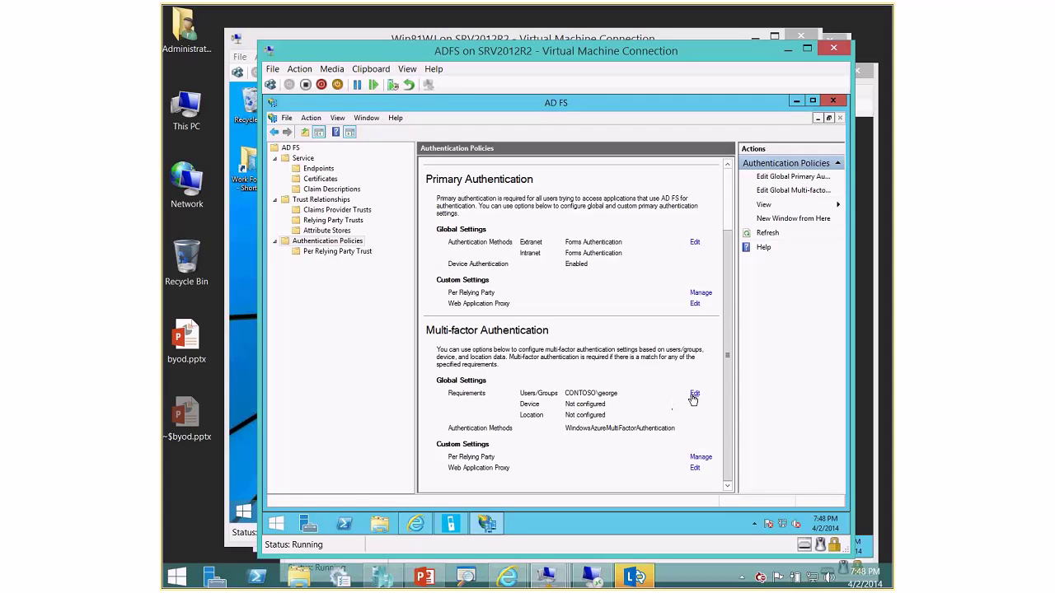
Confirm the global authentication policy requiring MFA for the selected user, then switch to the MFA Server console.
{"action": "left_click", "coordinate": [793, 191]}
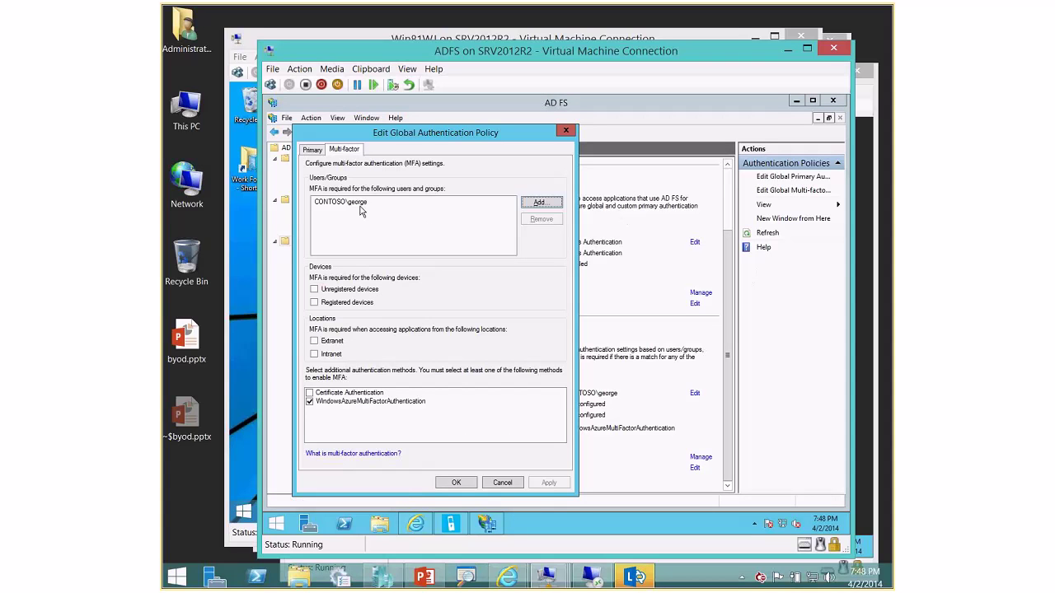
{"action": "left_click", "coordinate": [369, 203]}
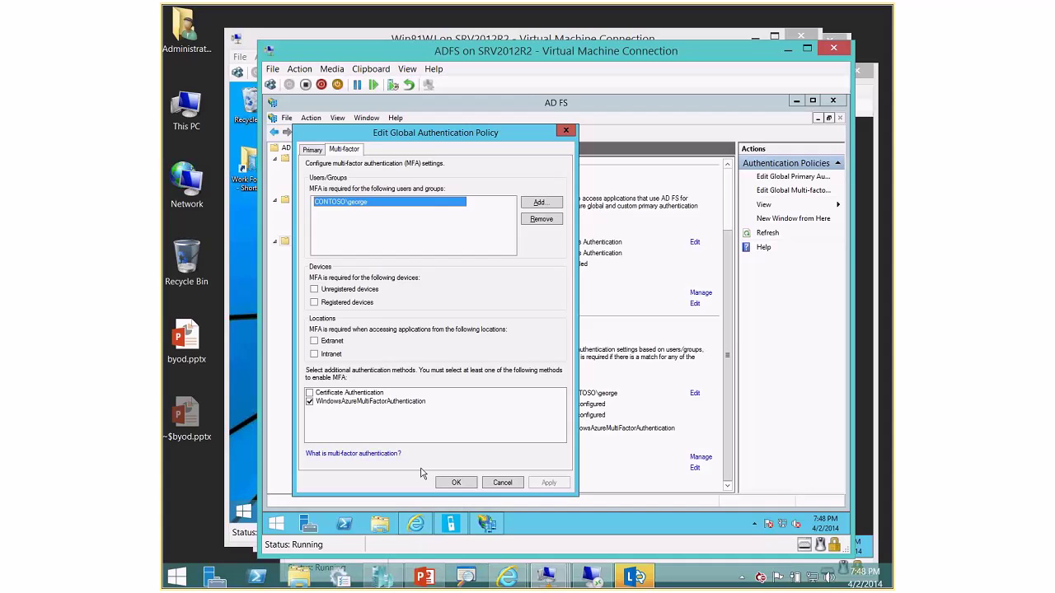
{"action": "left_click", "coordinate": [447, 483]}
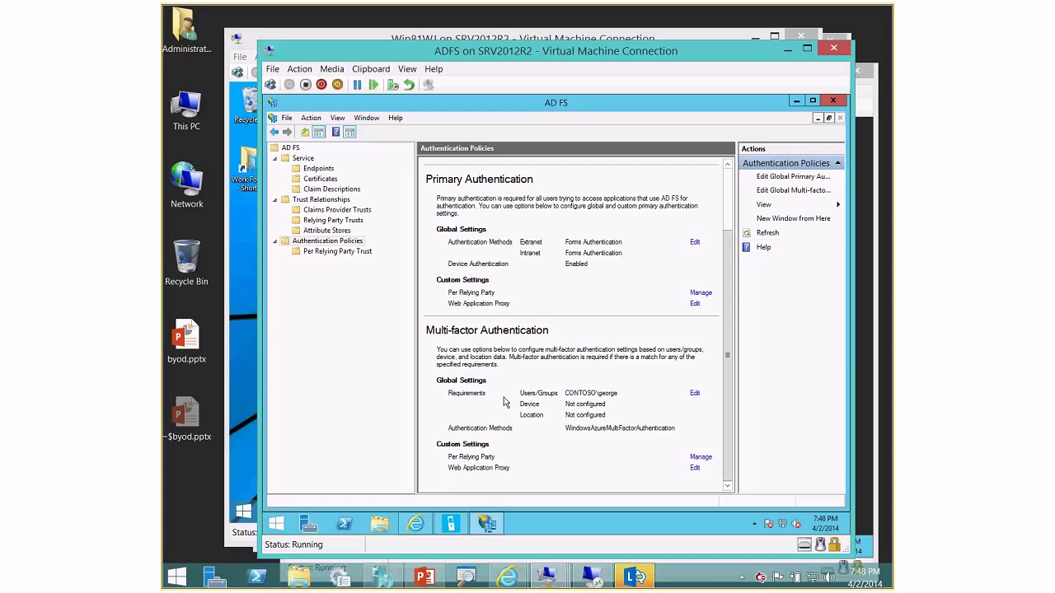
{"action": "key", "text": "alt+Tab"}
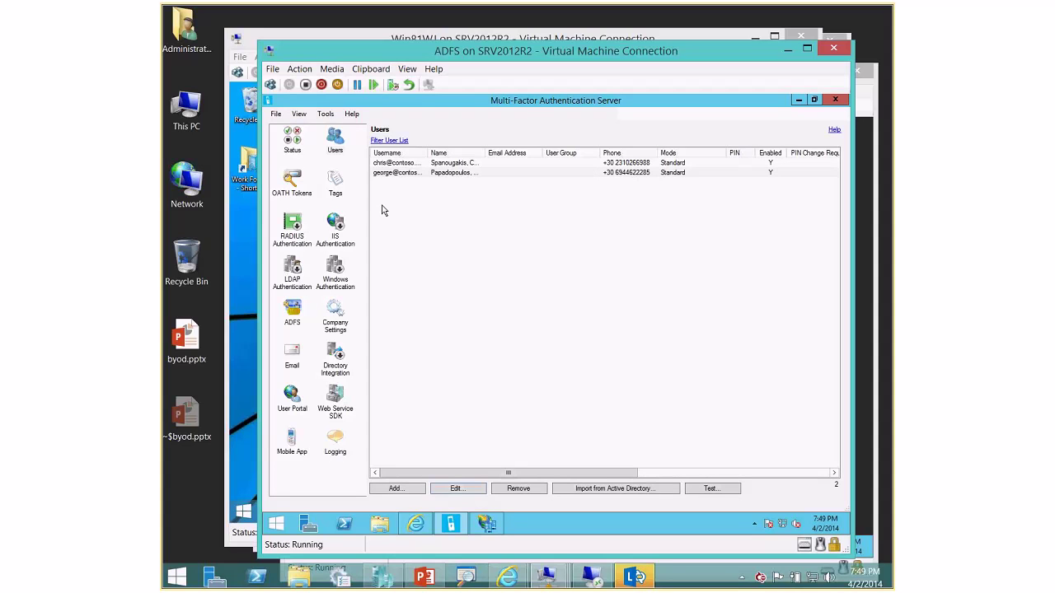
Show the ADFS page and highlight the backup phone, method selection, Phone call and Mobile app options.
{"action": "left_click", "coordinate": [292, 313]}
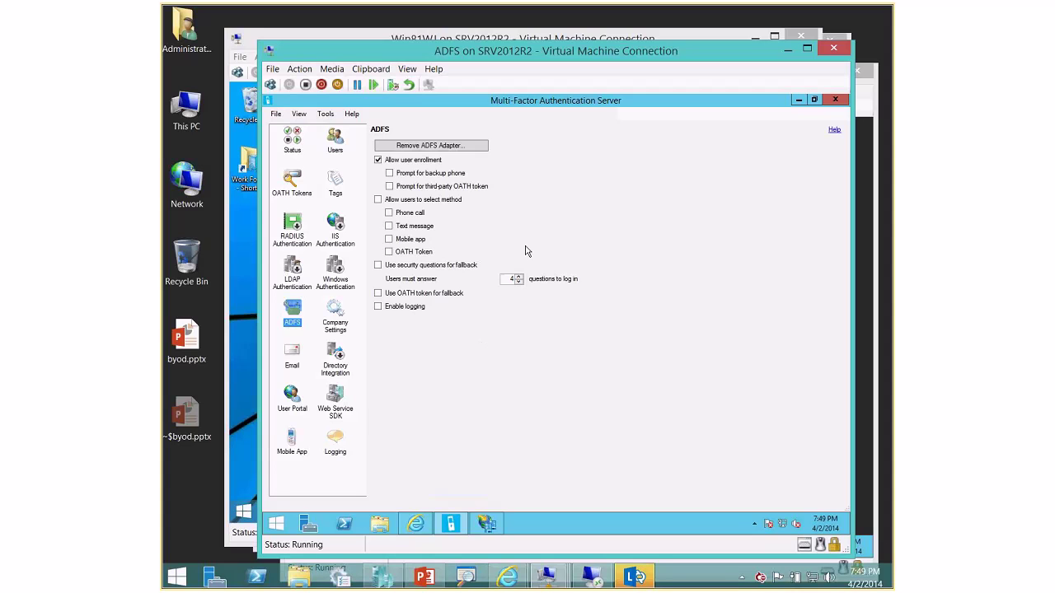
{"action": "key", "text": "super+plus"}
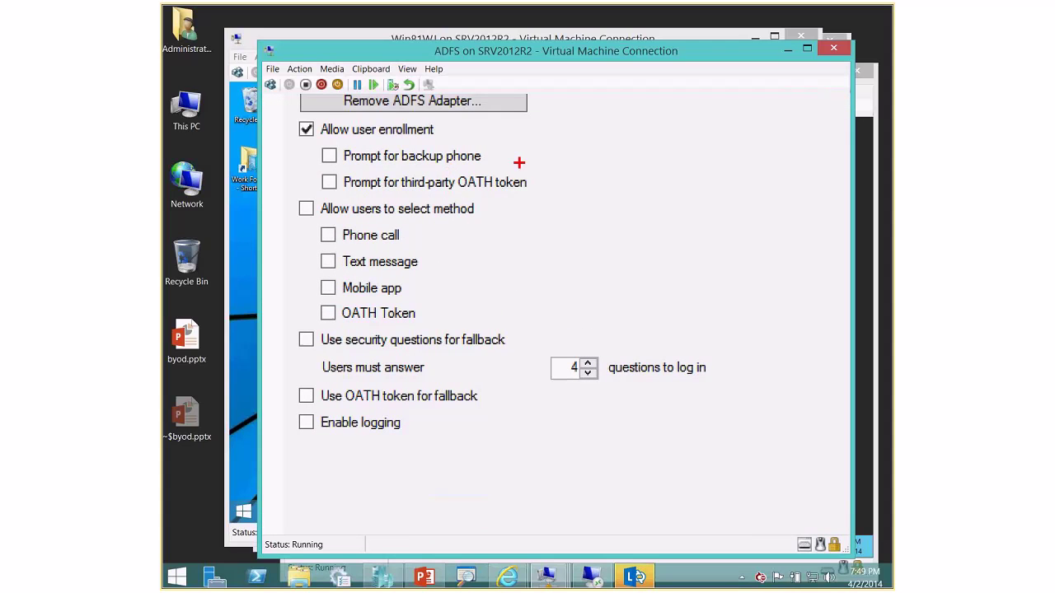
{"action": "left_click_drag", "start_coordinate": [496, 157], "coordinate": [640, 156]}
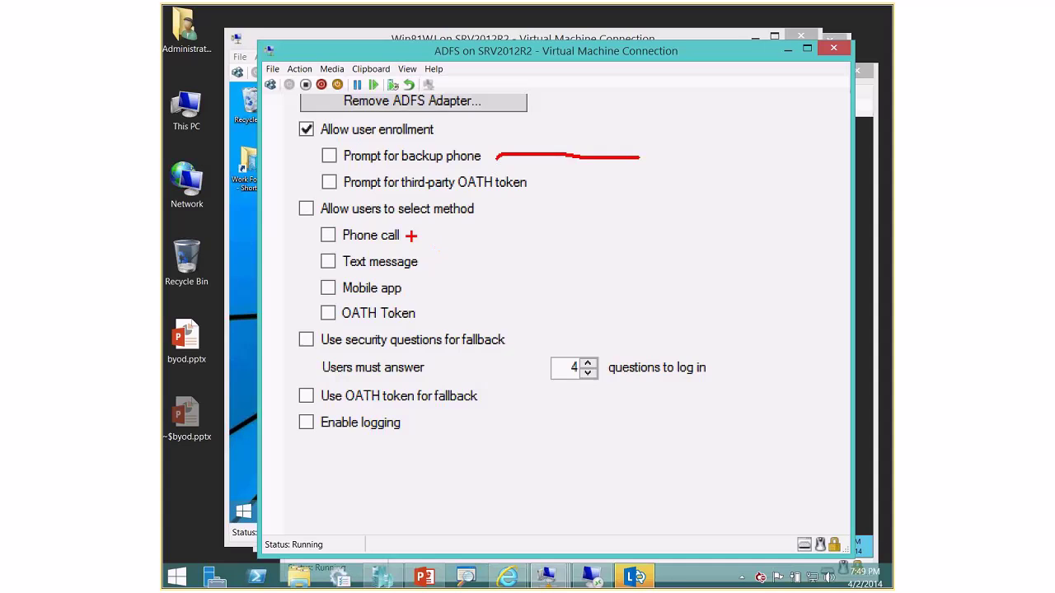
{"action": "left_click_drag", "start_coordinate": [346, 218], "coordinate": [562, 212]}
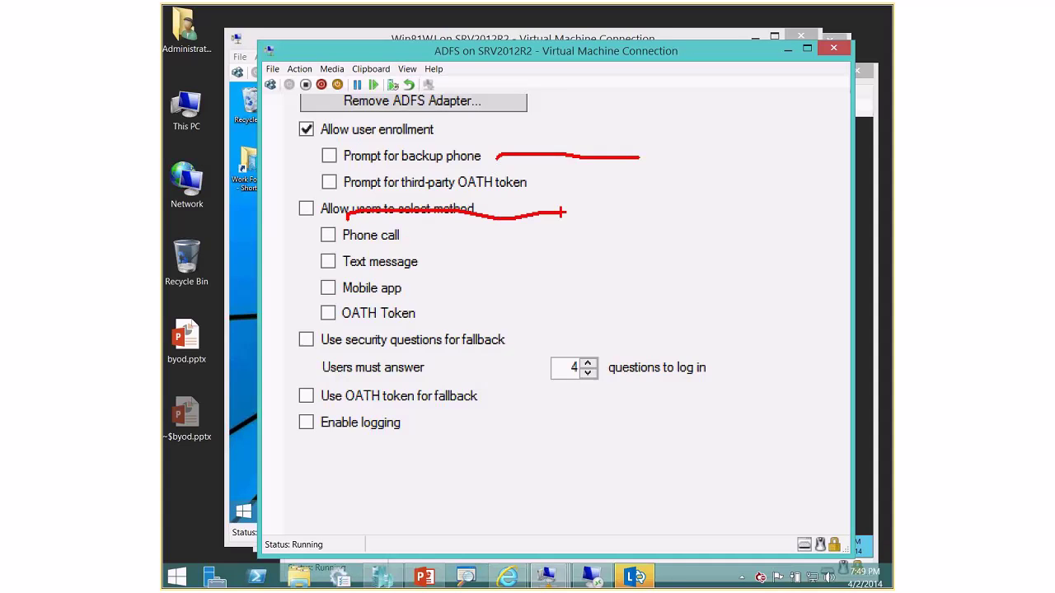
{"action": "mouse_move", "coordinate": [427, 234]}
{"action": "left_mouse_down"}
{"action": "mouse_move", "coordinate": [485, 236]}
{"action": "mouse_move", "coordinate": [460, 261]}
{"action": "mouse_move", "coordinate": [481, 261]}
{"action": "left_mouse_up"}
{"action": "left_click_drag", "start_coordinate": [426, 292], "coordinate": [475, 292]}
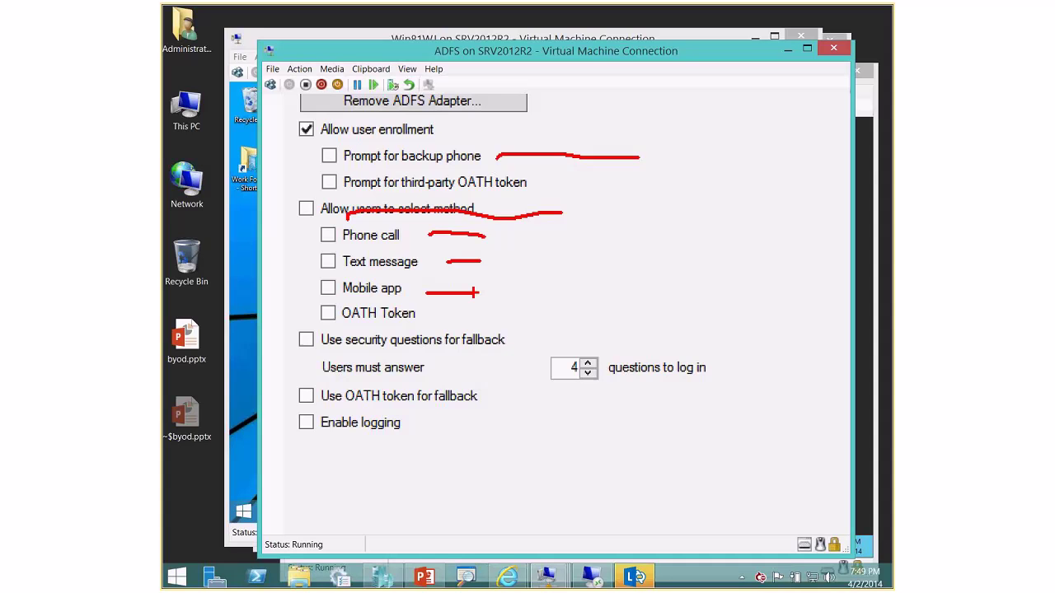
{"action": "key", "text": "Escape"}
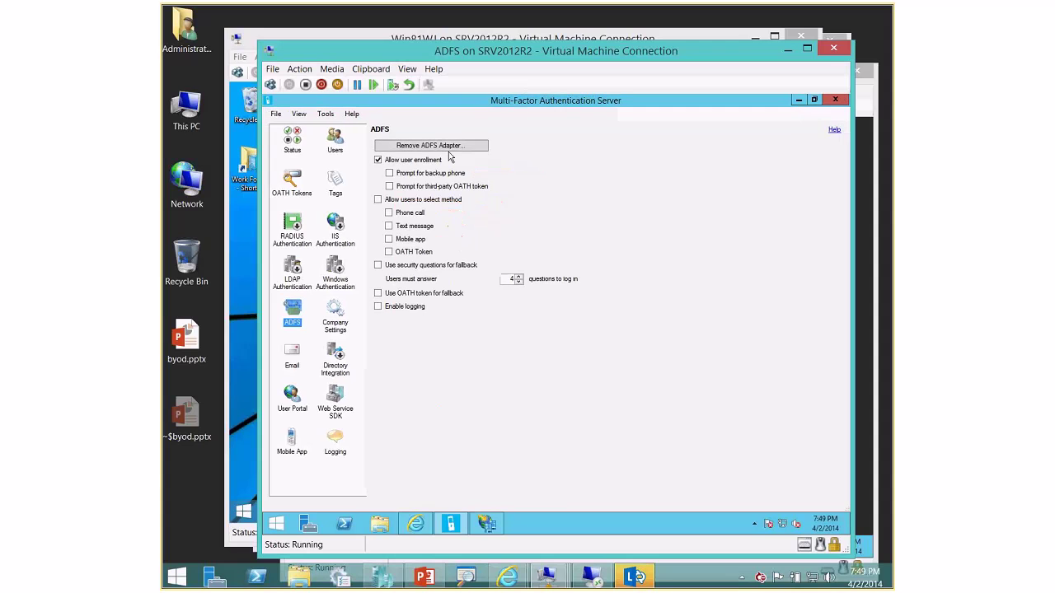
Open the second user's details from the Users list, magnify the Standard phone-call setup, then close it.
{"action": "left_click", "coordinate": [328, 141]}
{"action": "left_click", "coordinate": [412, 174]}
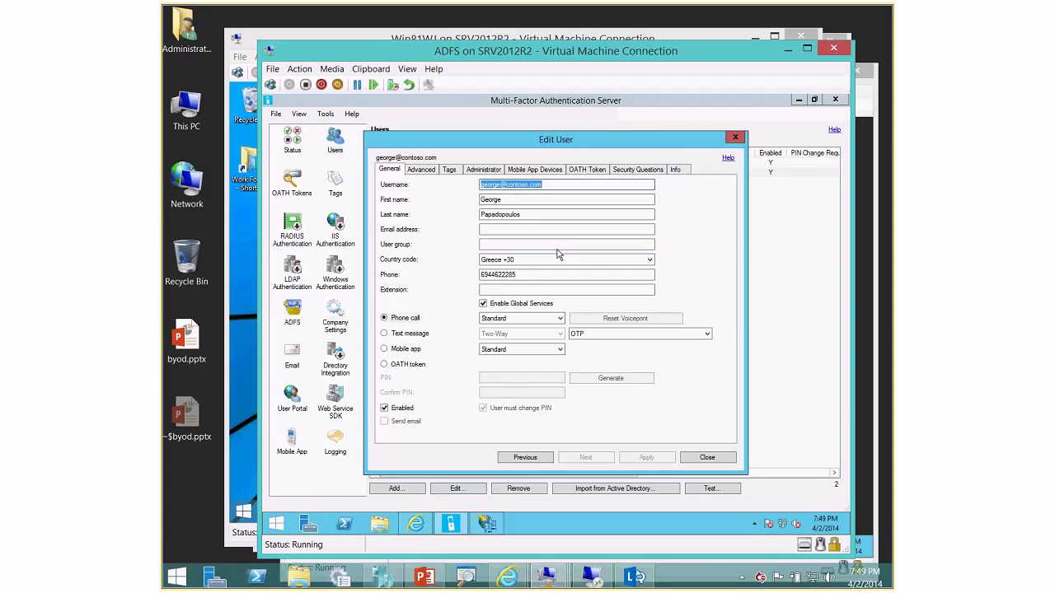
{"action": "key", "text": "super+plus"}
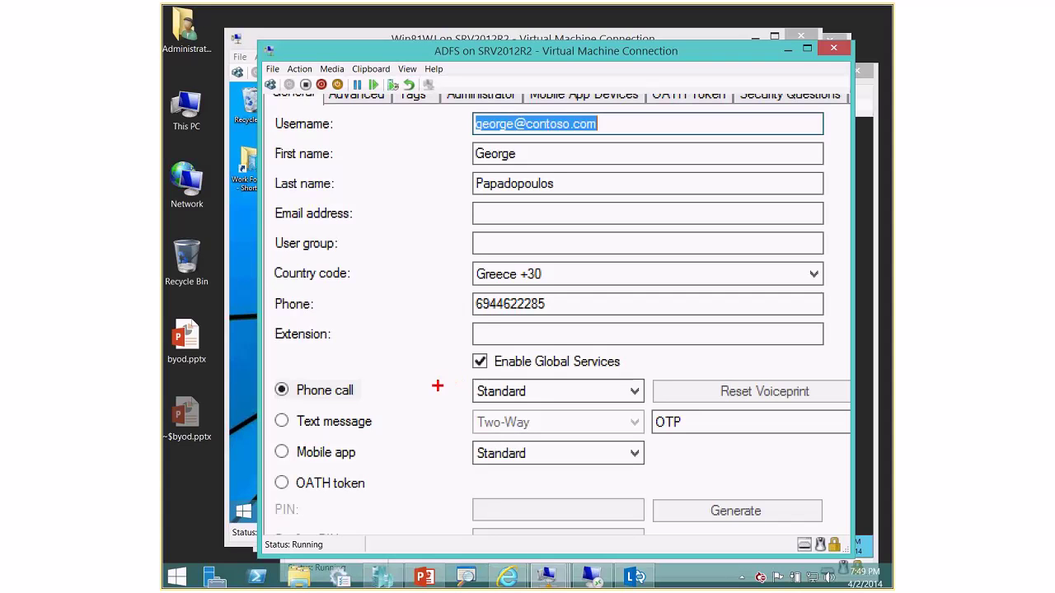
{"action": "key", "text": "super+minus"}
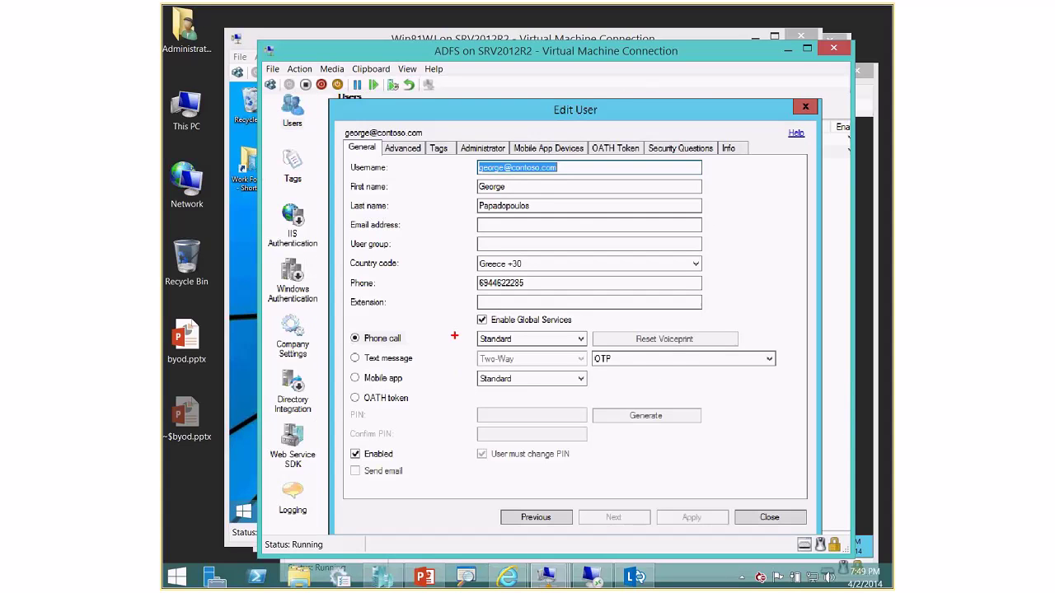
{"action": "key", "text": "super+minus"}
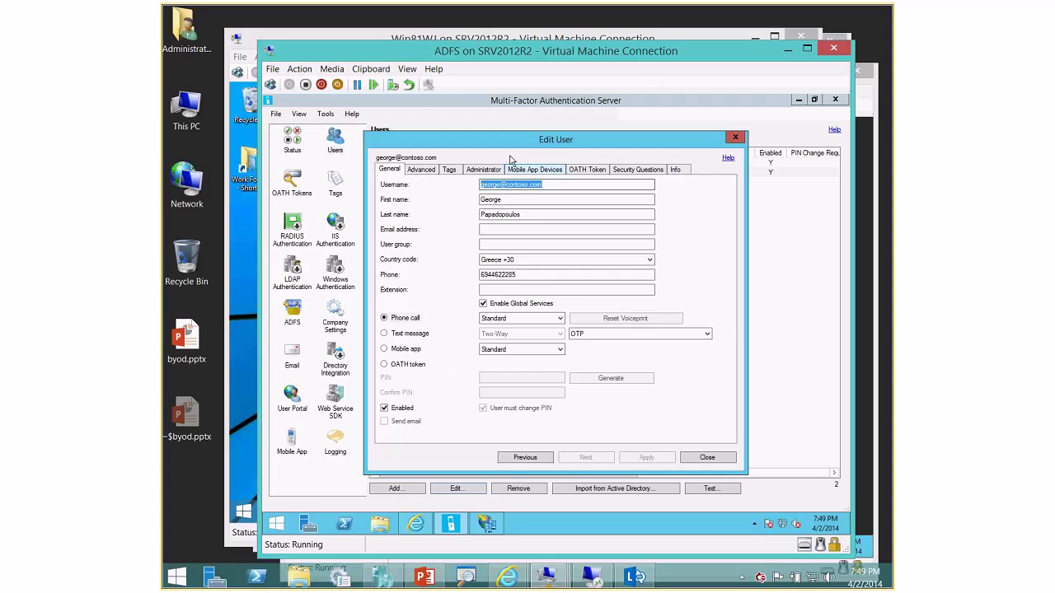
{"action": "left_click", "coordinate": [733, 137]}
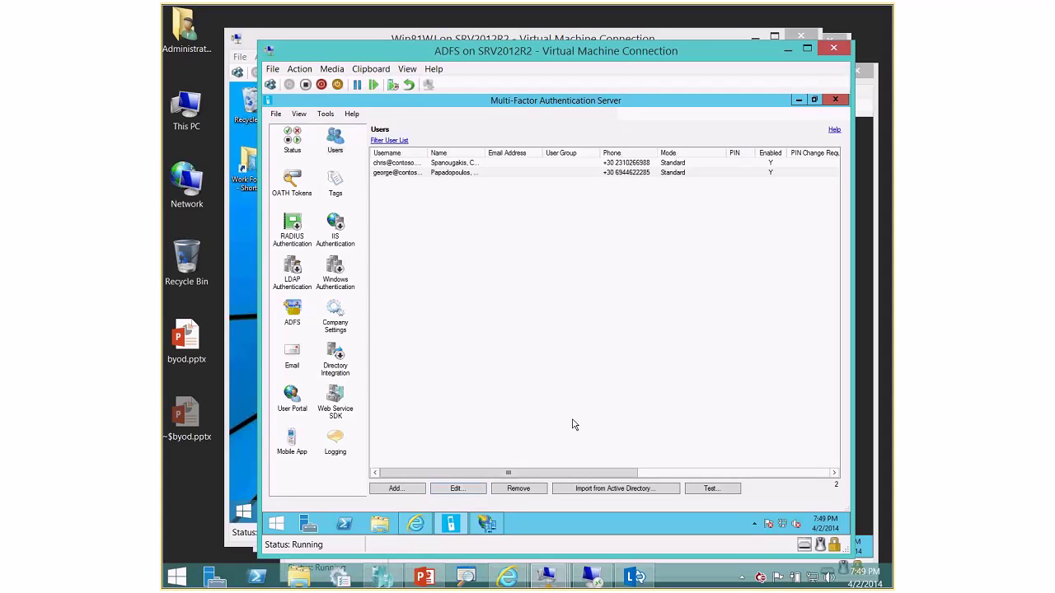
Select the MFA2 provider in the Azure portal and launch its management portal.
{"action": "mouse_move", "coordinate": [500, 572]}
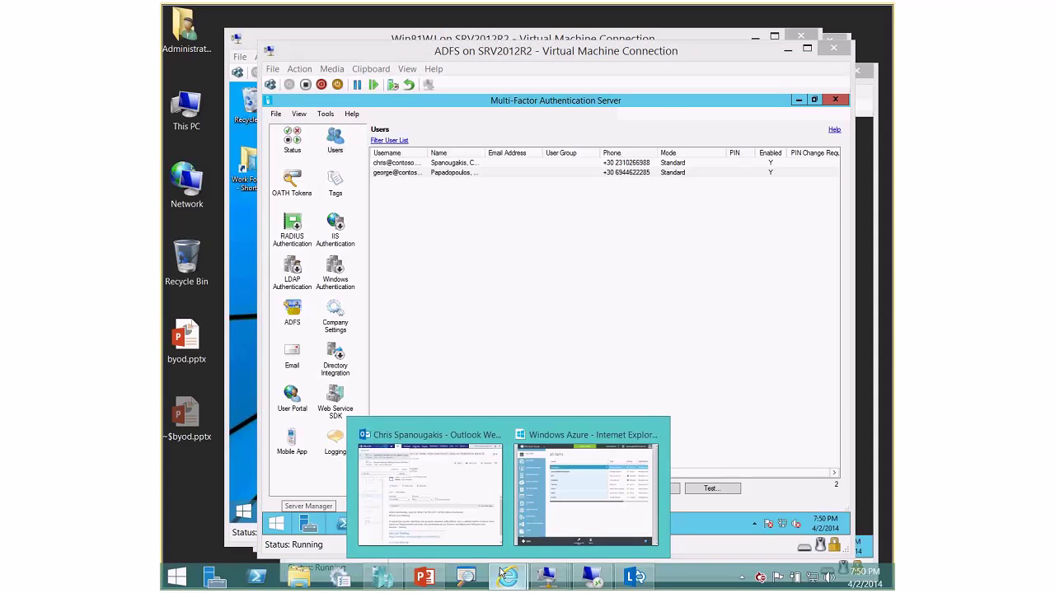
{"action": "left_click", "coordinate": [585, 494]}
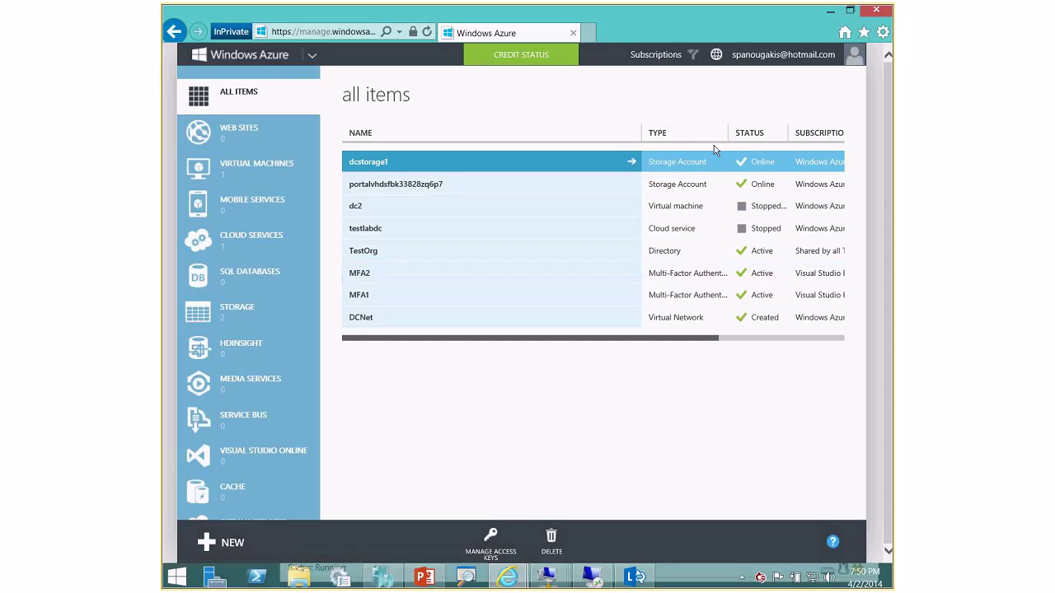
{"action": "left_click", "coordinate": [551, 281]}
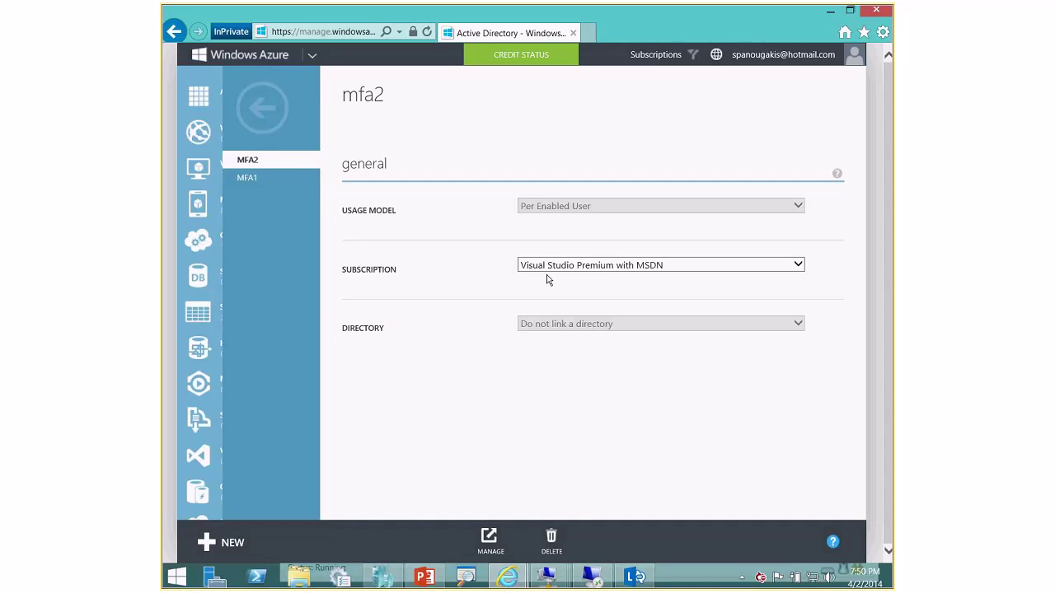
{"action": "left_click", "coordinate": [490, 540]}
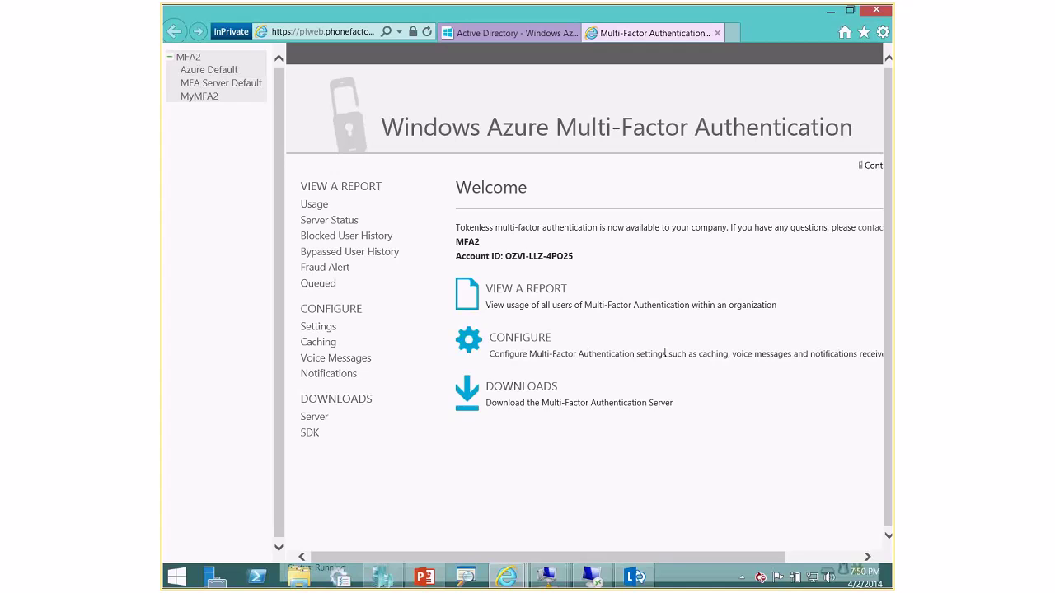
Check MFA Server downloads, run the Blocked User History report showing two blocks, then open MyMFA2.
{"action": "left_click", "coordinate": [529, 389]}
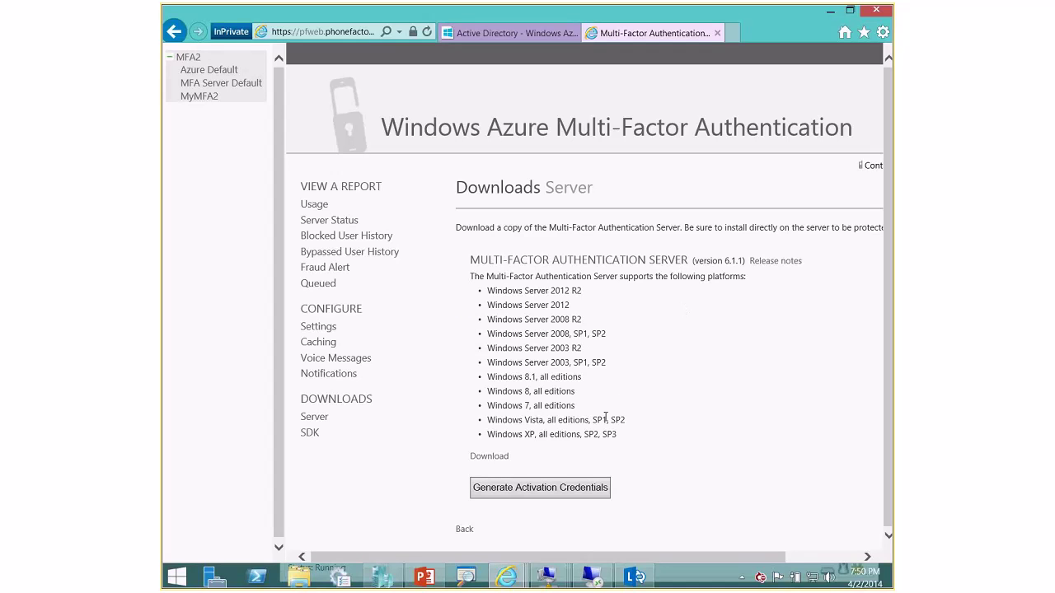
{"action": "left_click_drag", "start_coordinate": [487, 434], "coordinate": [599, 434]}
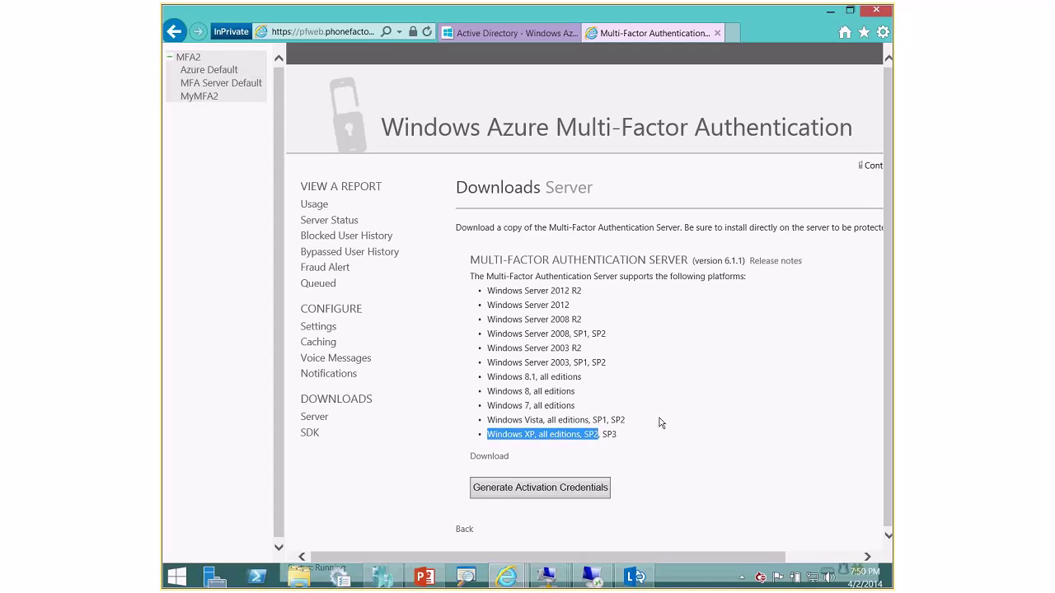
{"action": "left_click", "coordinate": [353, 237]}
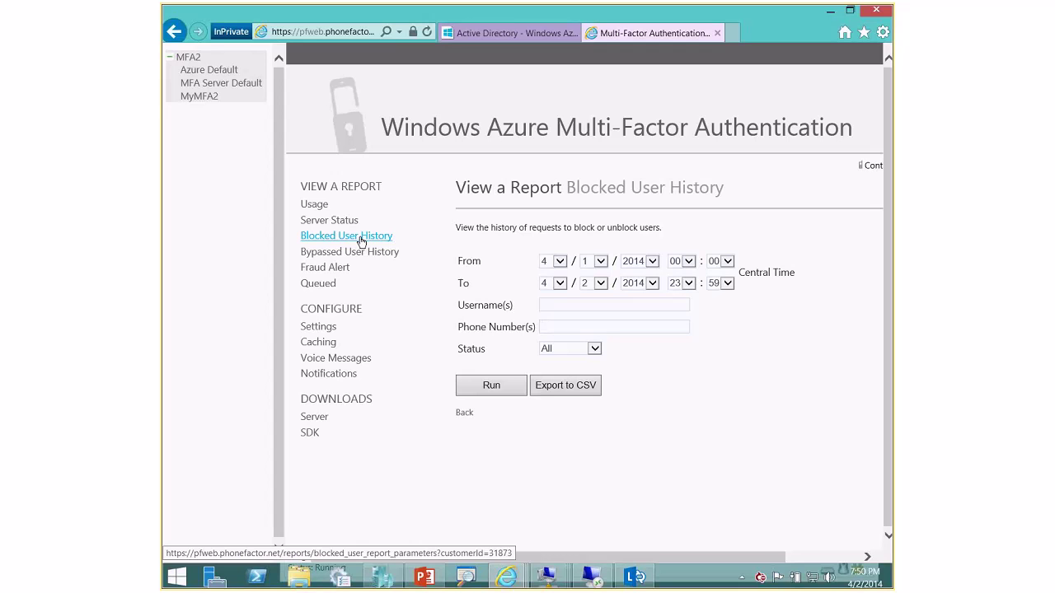
{"action": "left_click", "coordinate": [499, 386]}
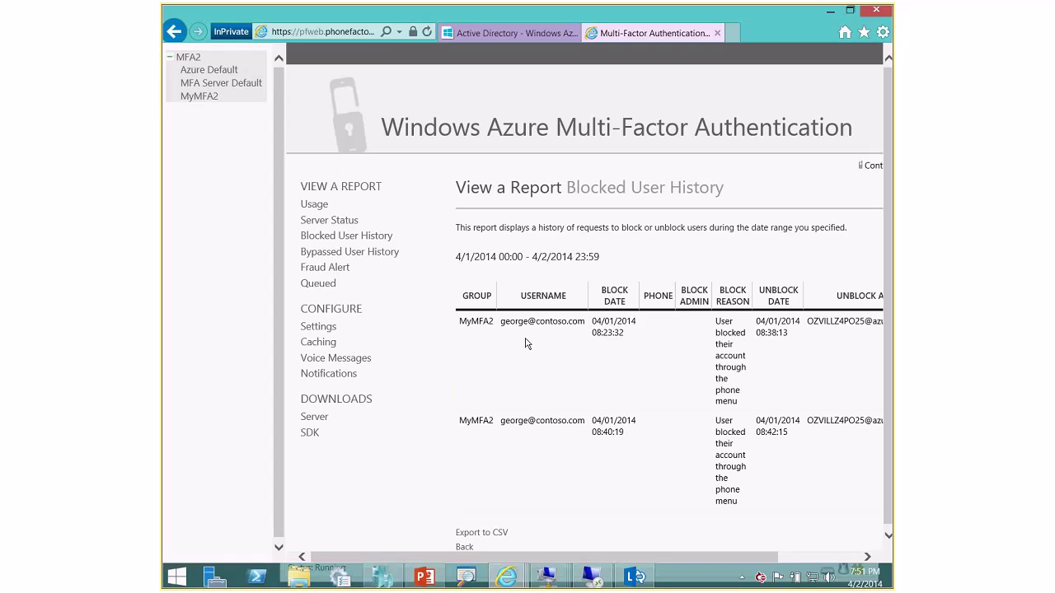
{"action": "left_click_drag", "start_coordinate": [716, 322], "coordinate": [744, 397]}
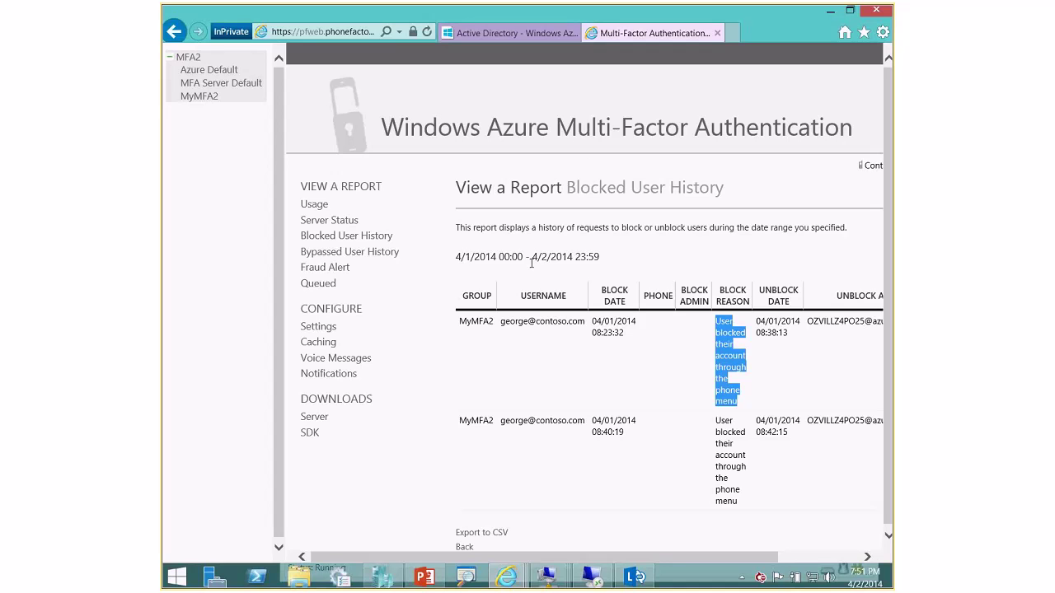
{"action": "left_click", "coordinate": [201, 99]}
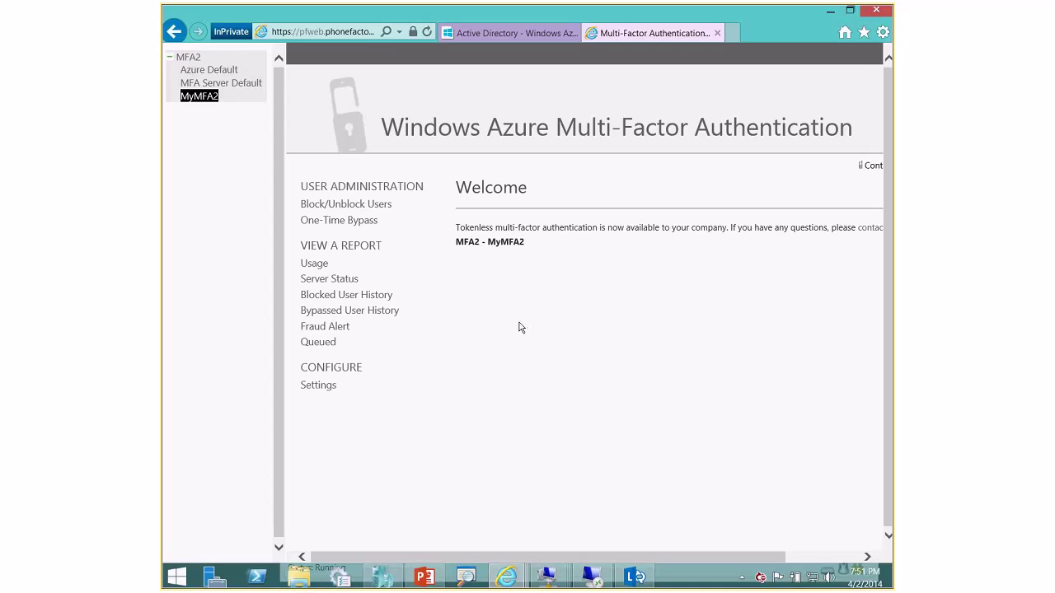
Browse the block/unblock users page and the Fraud Alert report form at the MFA2 provider level.
{"action": "left_click", "coordinate": [369, 207]}
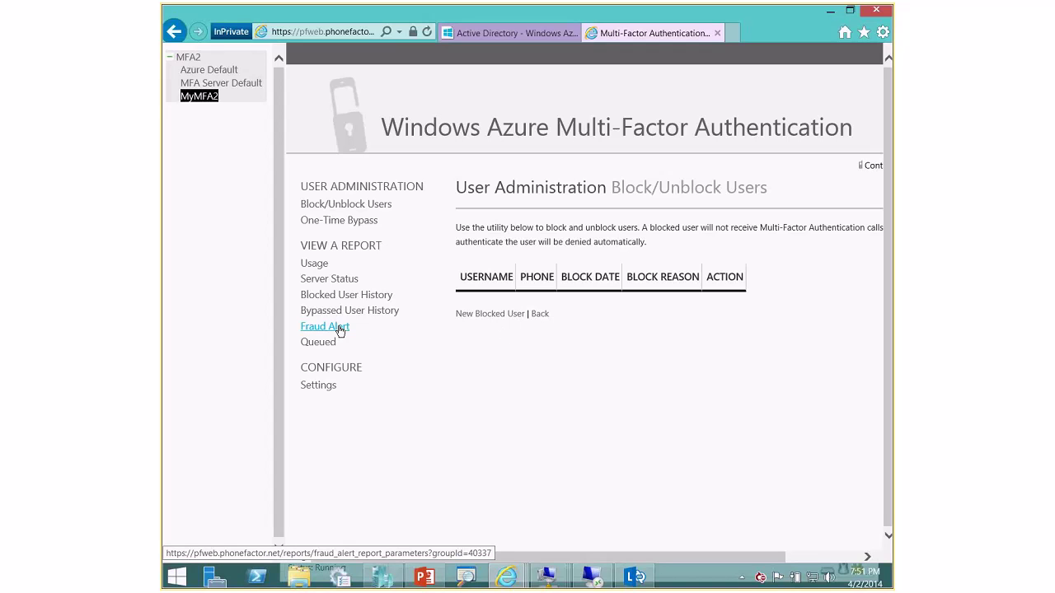
{"action": "left_click", "coordinate": [339, 327]}
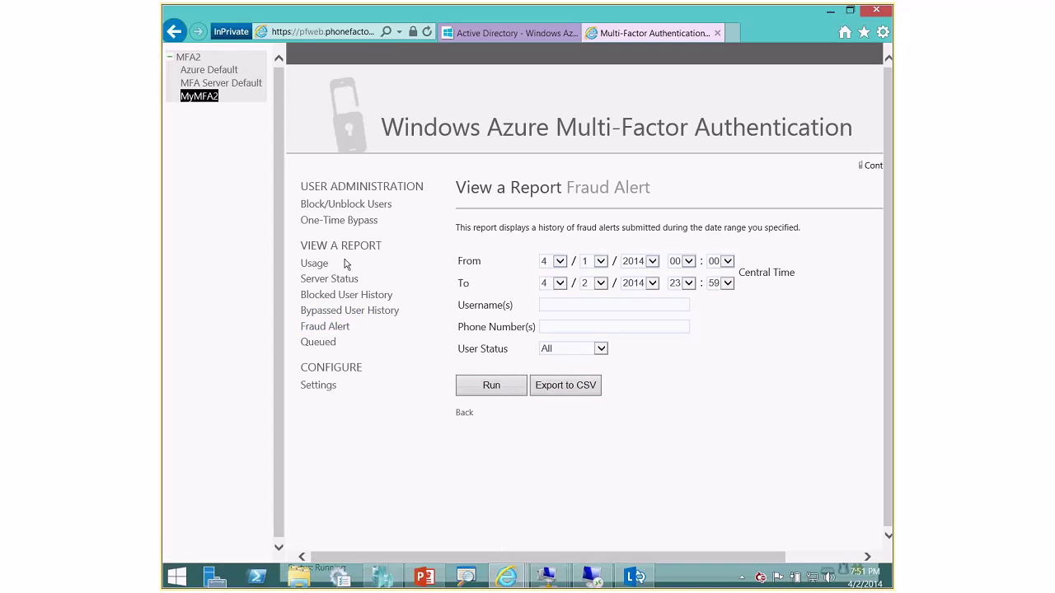
{"action": "left_click", "coordinate": [188, 56]}
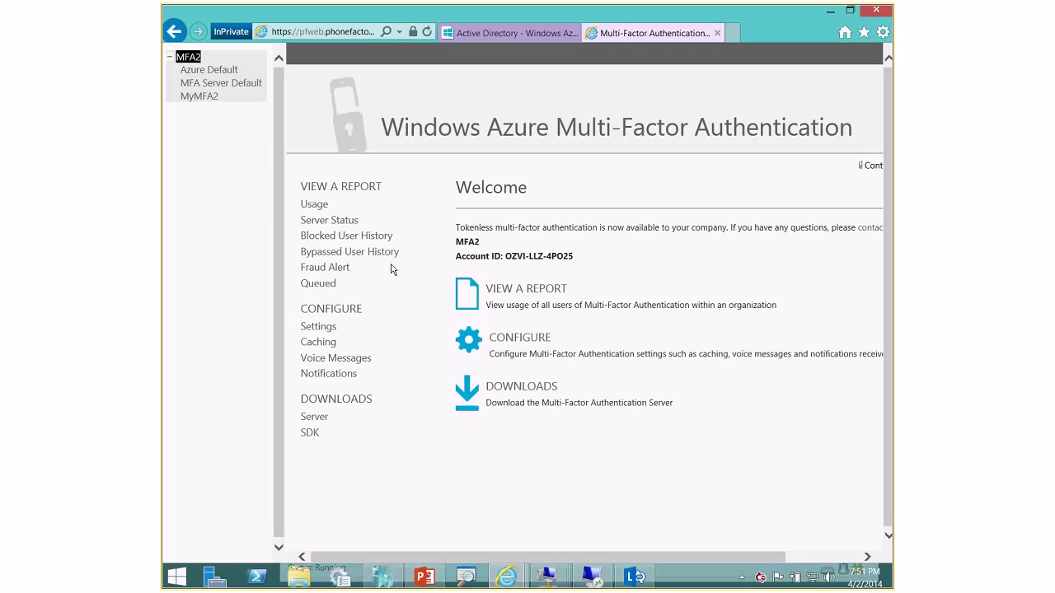
{"action": "left_click", "coordinate": [338, 269]}
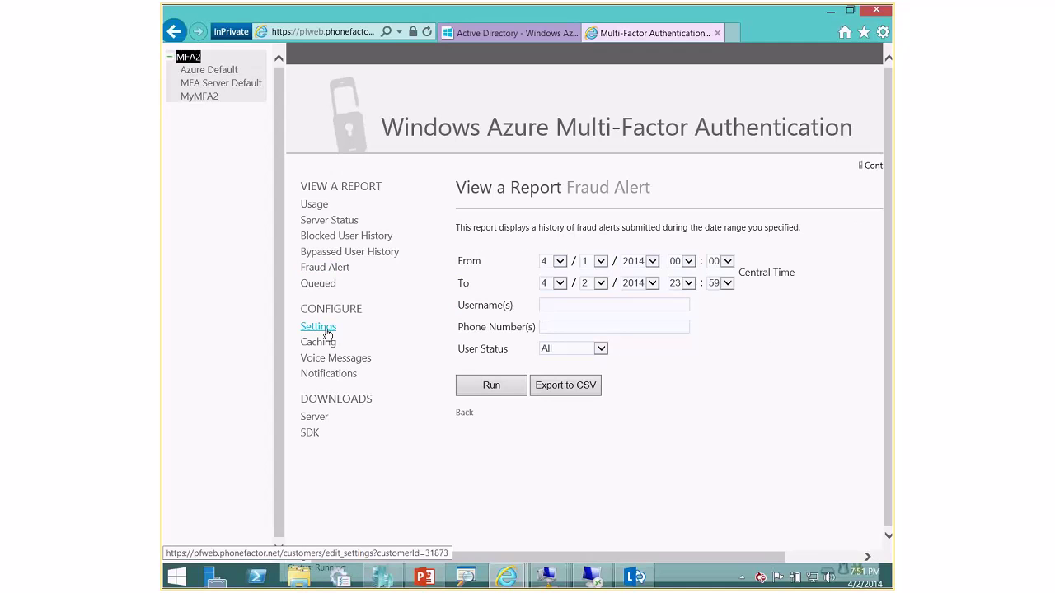
Review the provider's configuration settings down to account lockout, then minimize the browser.
{"action": "left_click", "coordinate": [326, 330]}
{"action": "scroll", "coordinate": [401, 377], "scroll_direction": "down", "scroll_amount": 1}
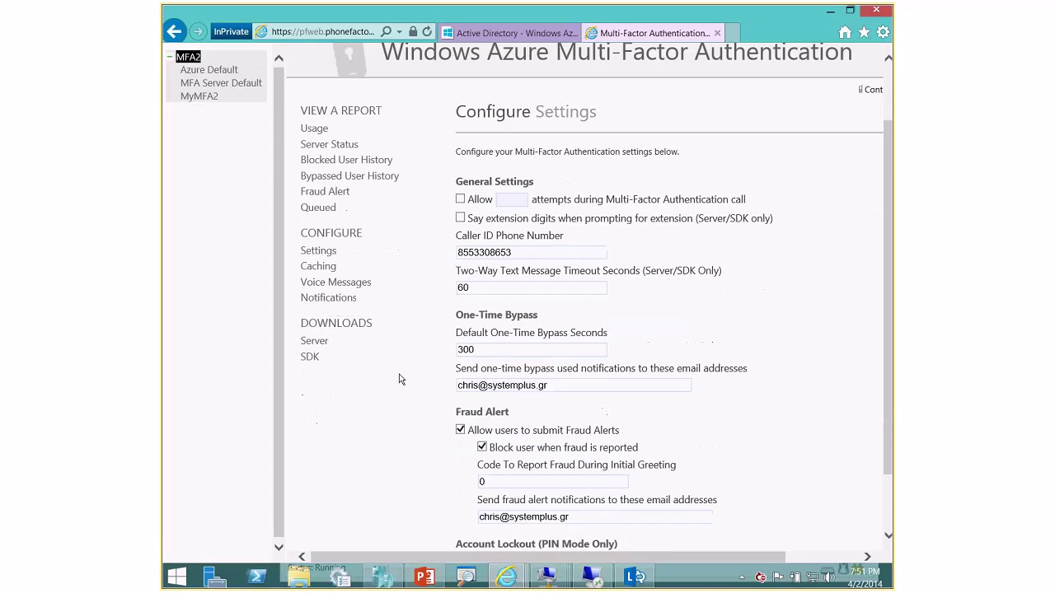
{"action": "scroll", "coordinate": [400, 379], "scroll_direction": "down", "scroll_amount": 1}
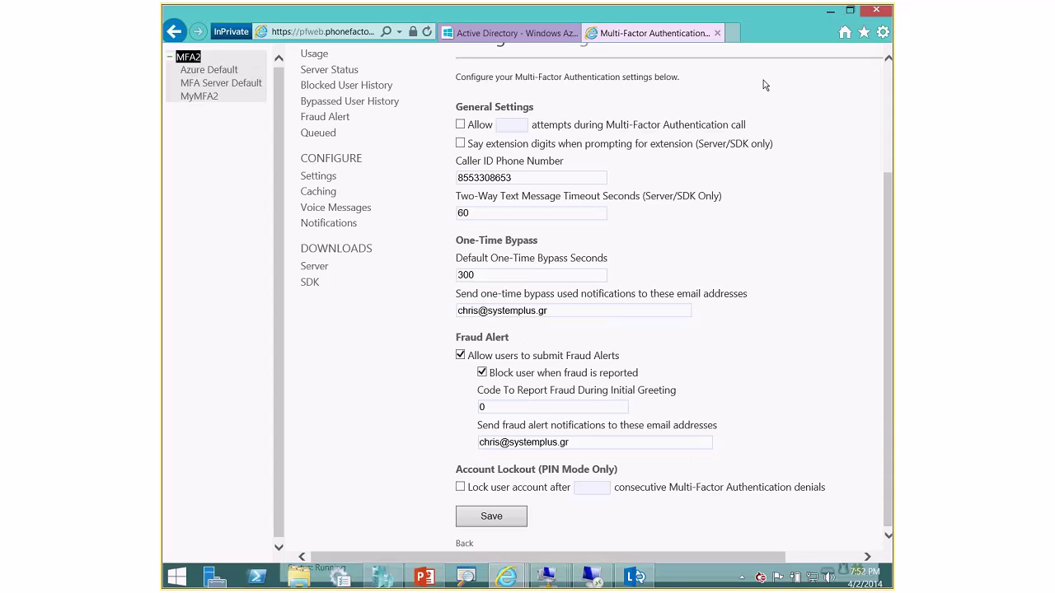
{"action": "left_click", "coordinate": [831, 12]}
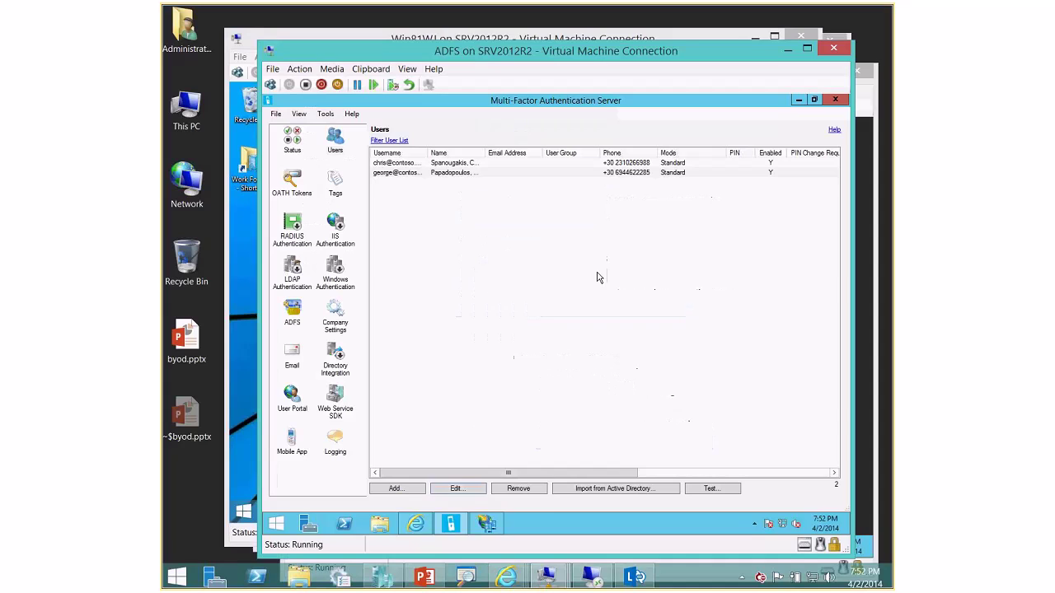
Run the byod deck as a slide show through the Q&A slide, then minimize PowerPoint.
{"action": "left_click", "coordinate": [425, 577]}
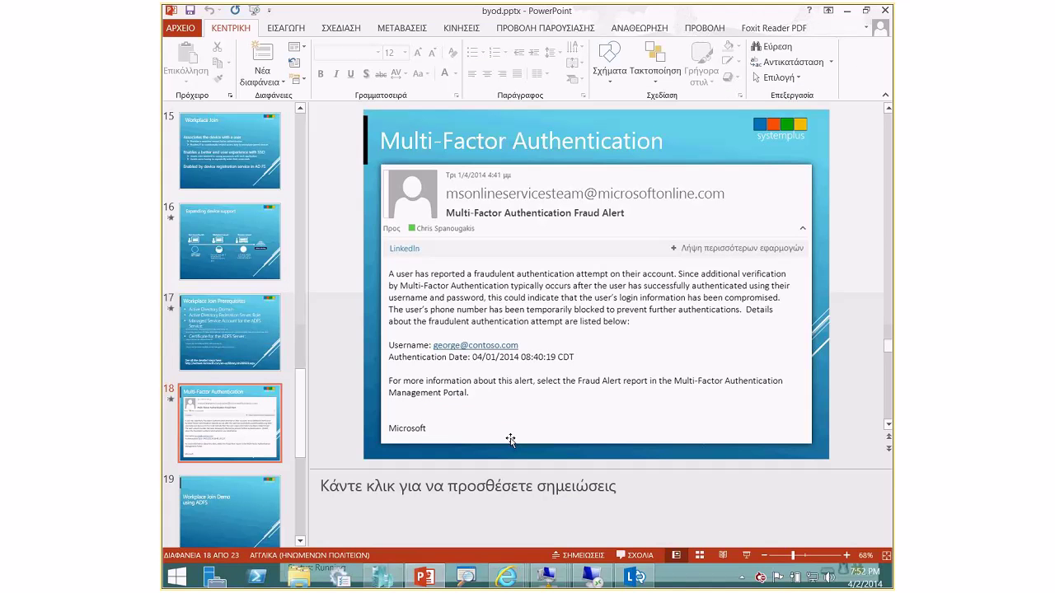
{"action": "left_click", "coordinate": [744, 556]}
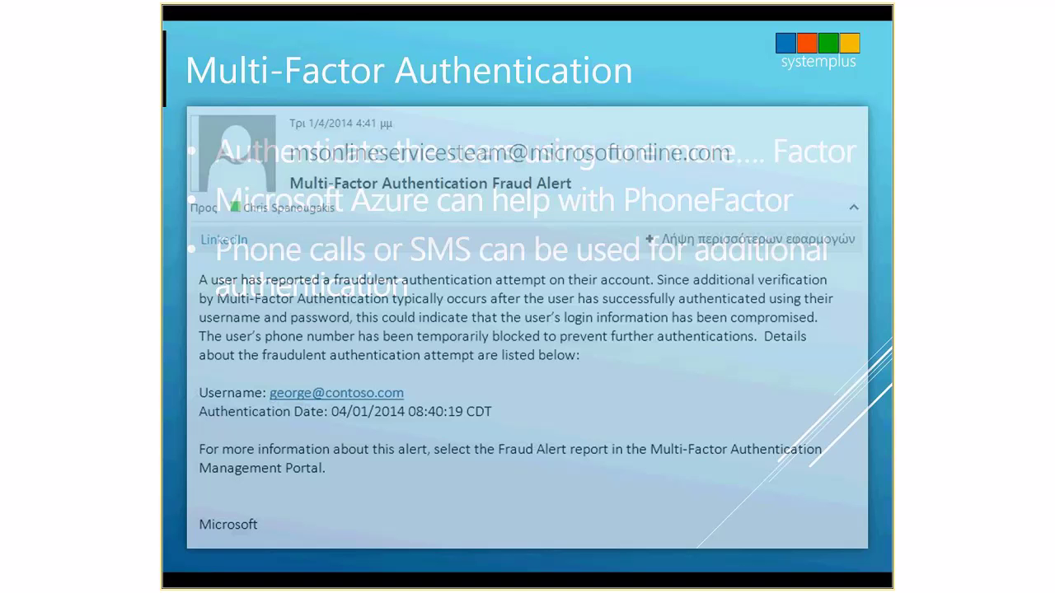
{"action": "key", "text": "Right"}
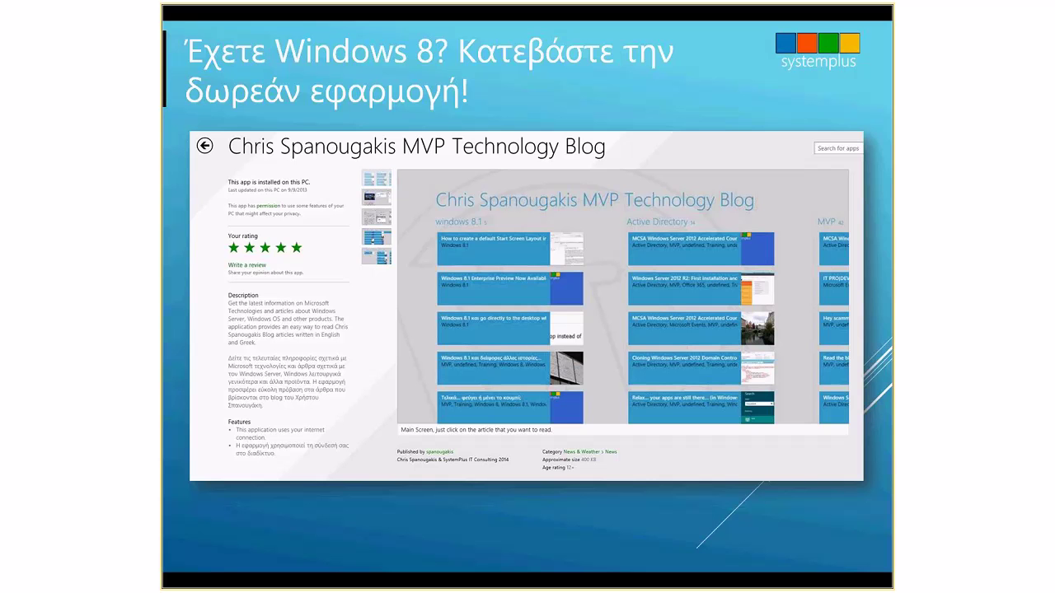
{"action": "key", "text": "Right"}
{"action": "key", "text": "Escape"}
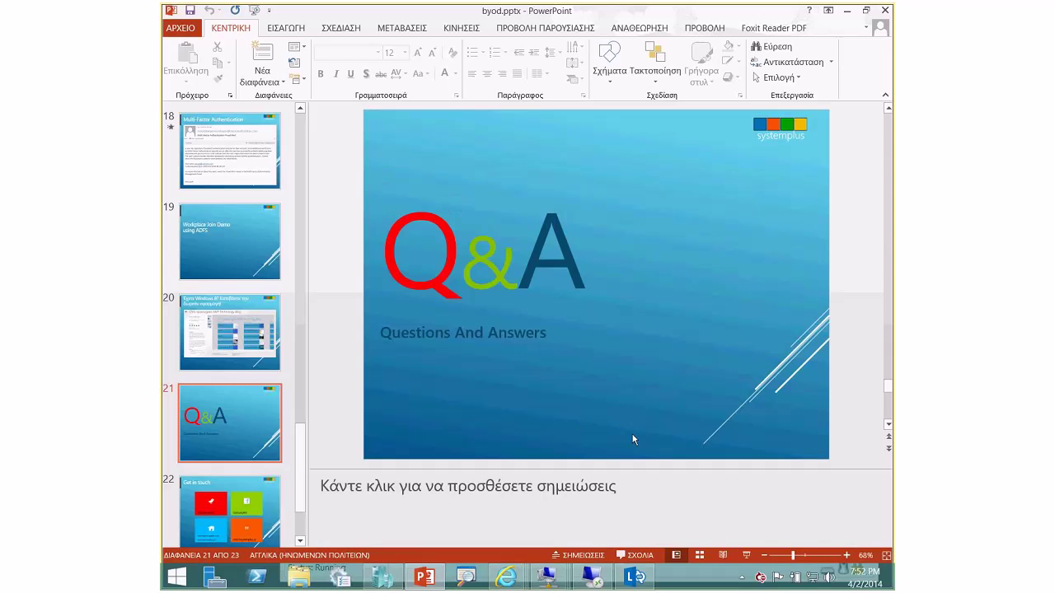
{"action": "left_click", "coordinate": [849, 12]}
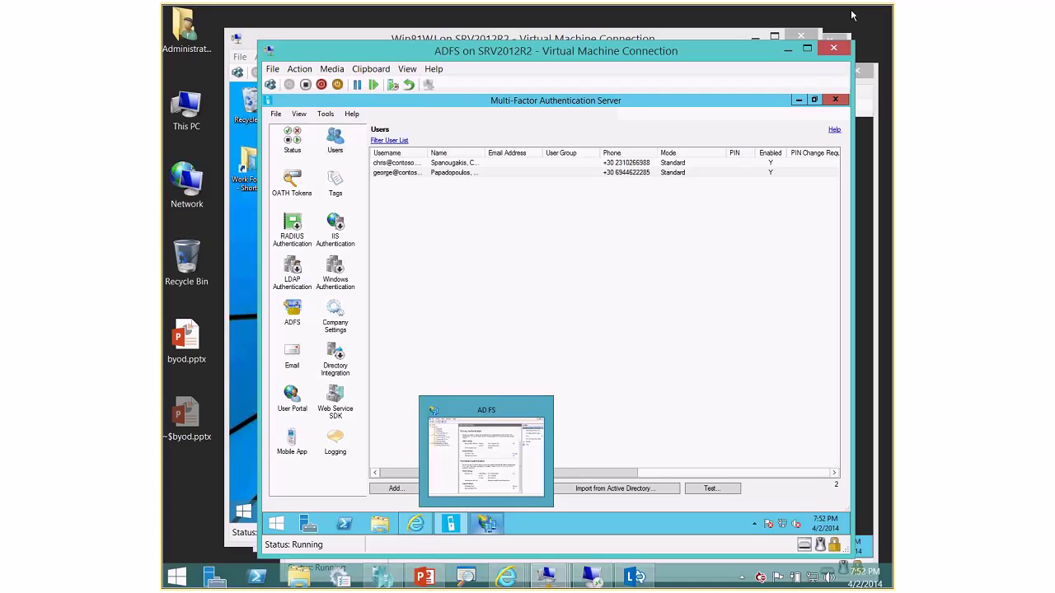
{"action": "left_click", "coordinate": [634, 577]}
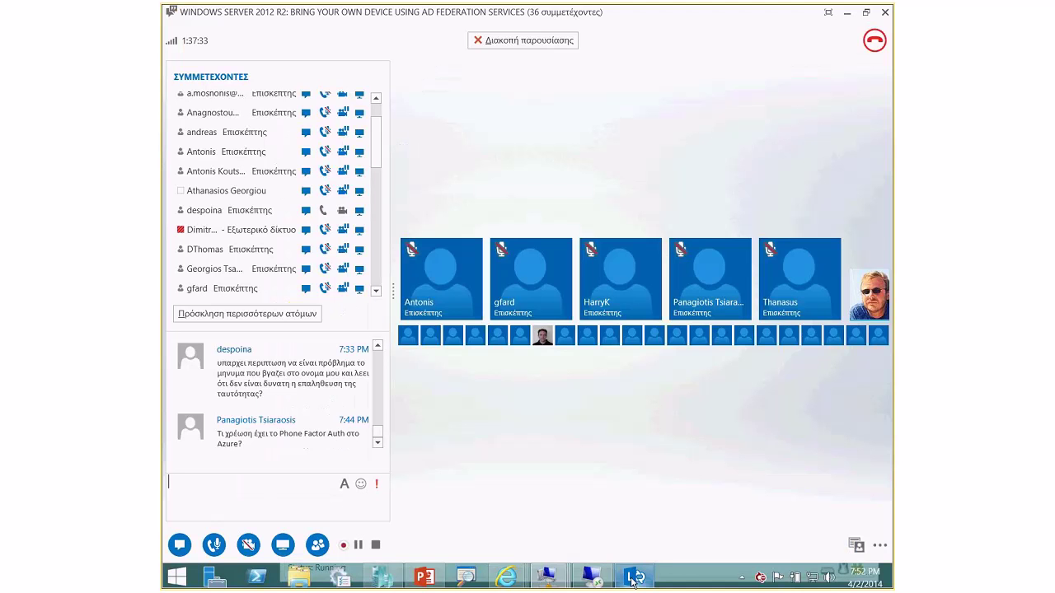
{"action": "left_click", "coordinate": [244, 496]}
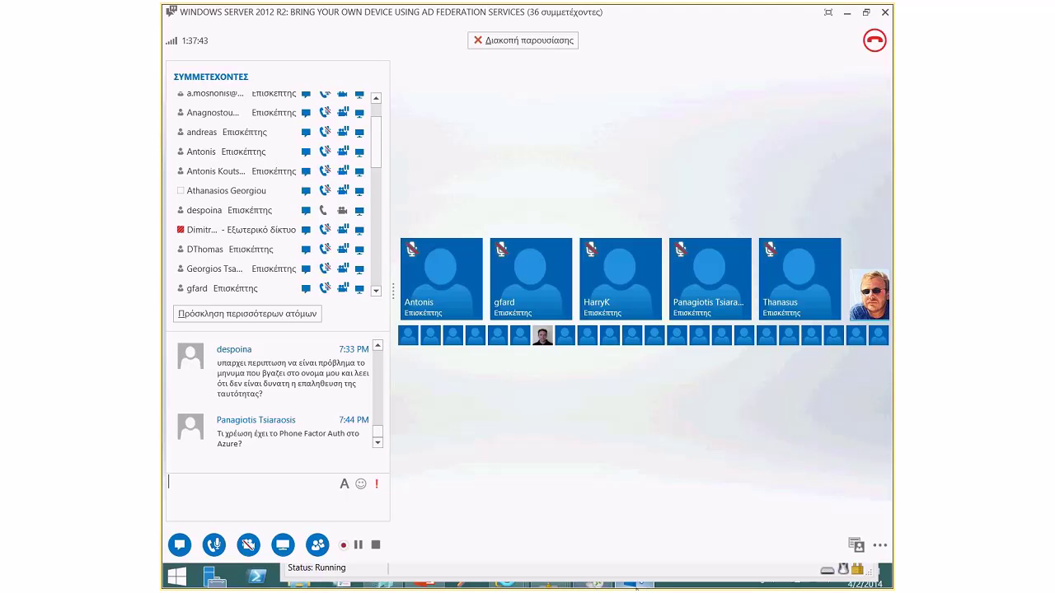
{"action": "left_click", "coordinate": [847, 15]}
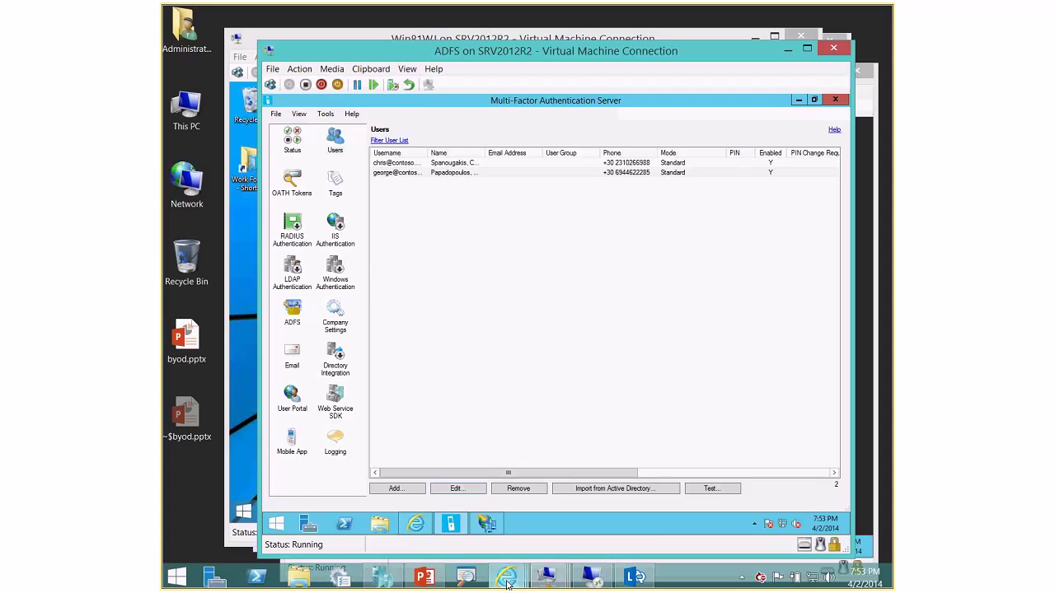
Navigate from the Azure portal to the full Windows Azure pricing calculator.
{"action": "mouse_move", "coordinate": [507, 575]}
{"action": "left_click", "coordinate": [510, 540]}
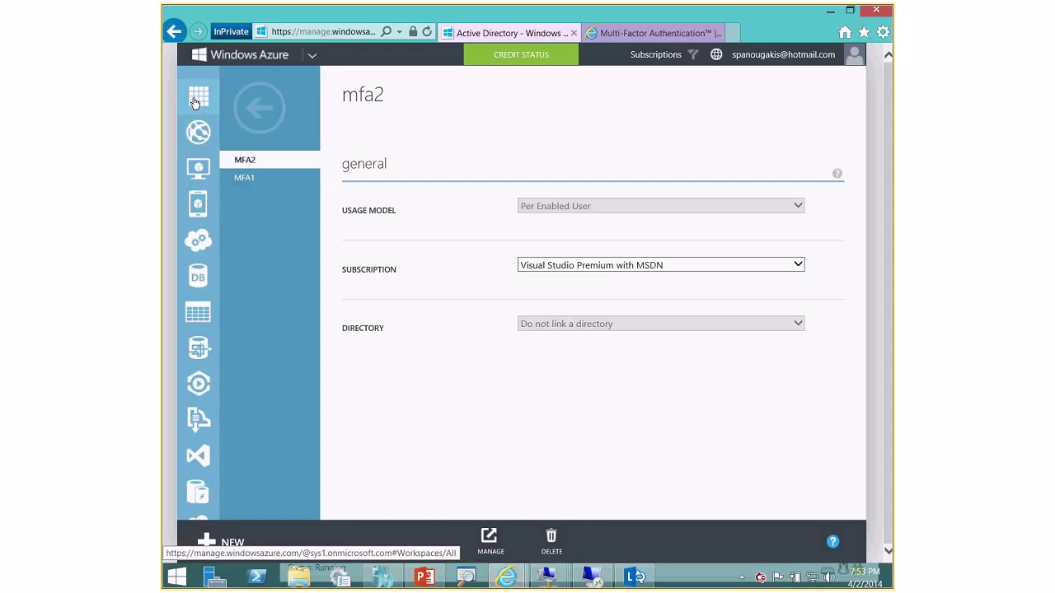
{"action": "left_click", "coordinate": [195, 99]}
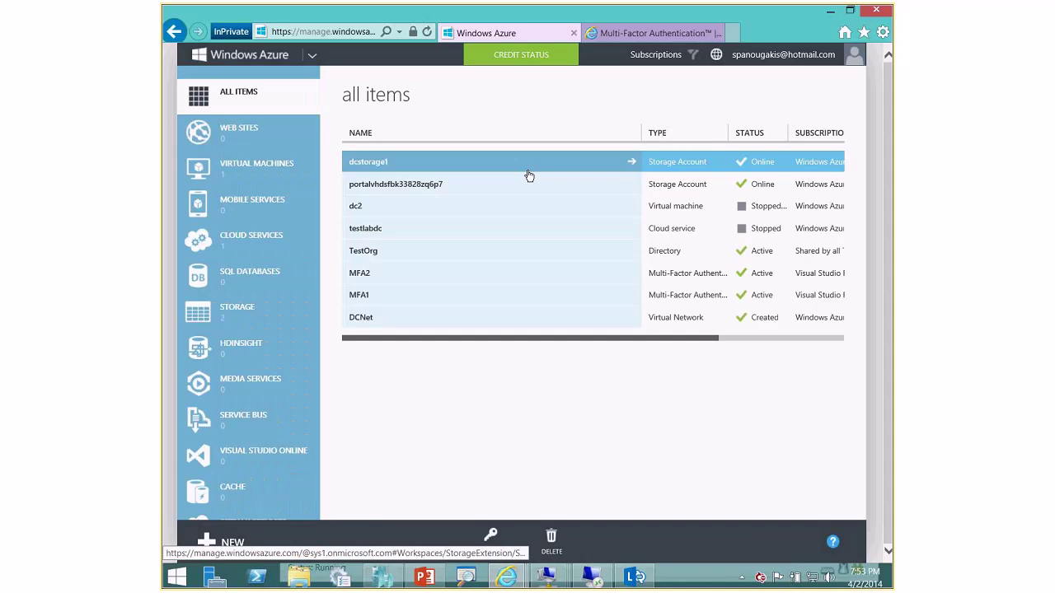
{"action": "left_click", "coordinate": [313, 55]}
{"action": "left_click", "coordinate": [247, 88]}
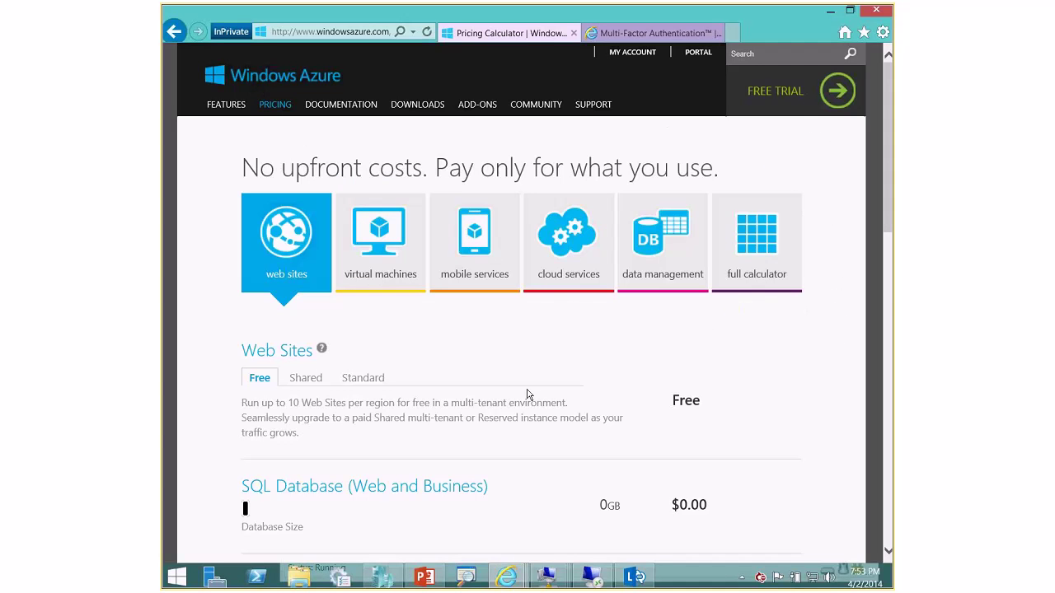
{"action": "scroll", "coordinate": [545, 384], "scroll_direction": "down", "scroll_amount": 3}
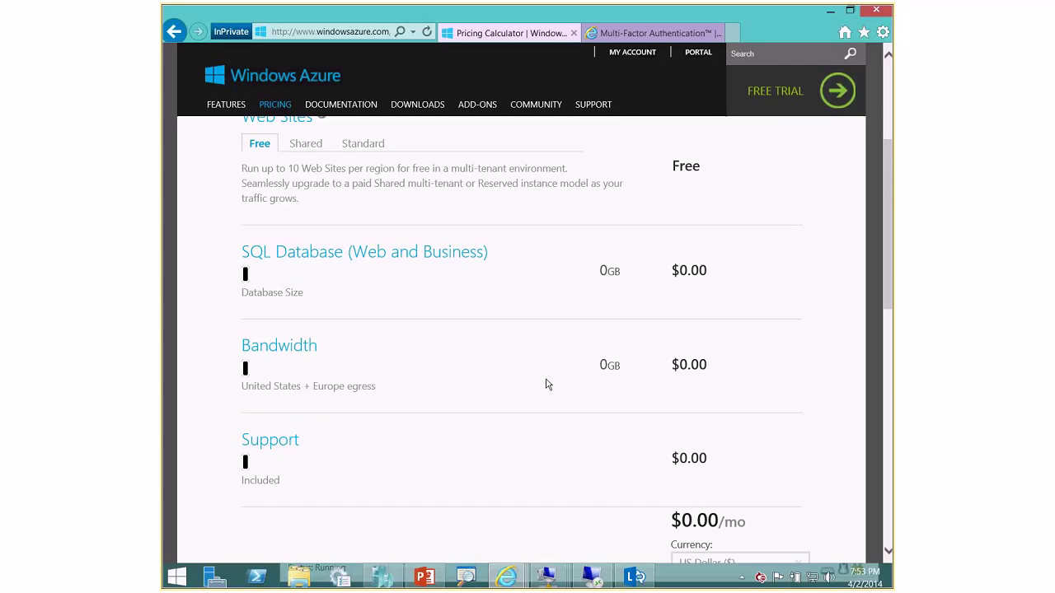
{"action": "scroll", "coordinate": [545, 384], "scroll_direction": "down", "scroll_amount": 4}
{"action": "scroll", "coordinate": [545, 384], "scroll_direction": "up", "scroll_amount": 2}
{"action": "scroll", "coordinate": [546, 384], "scroll_direction": "up", "scroll_amount": 5}
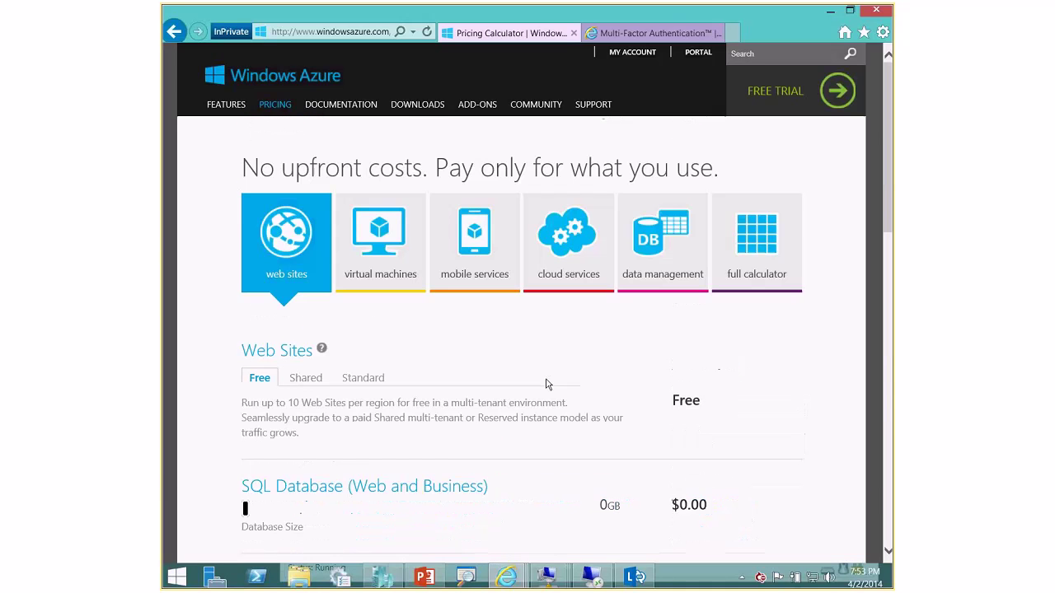
{"action": "left_click", "coordinate": [759, 251]}
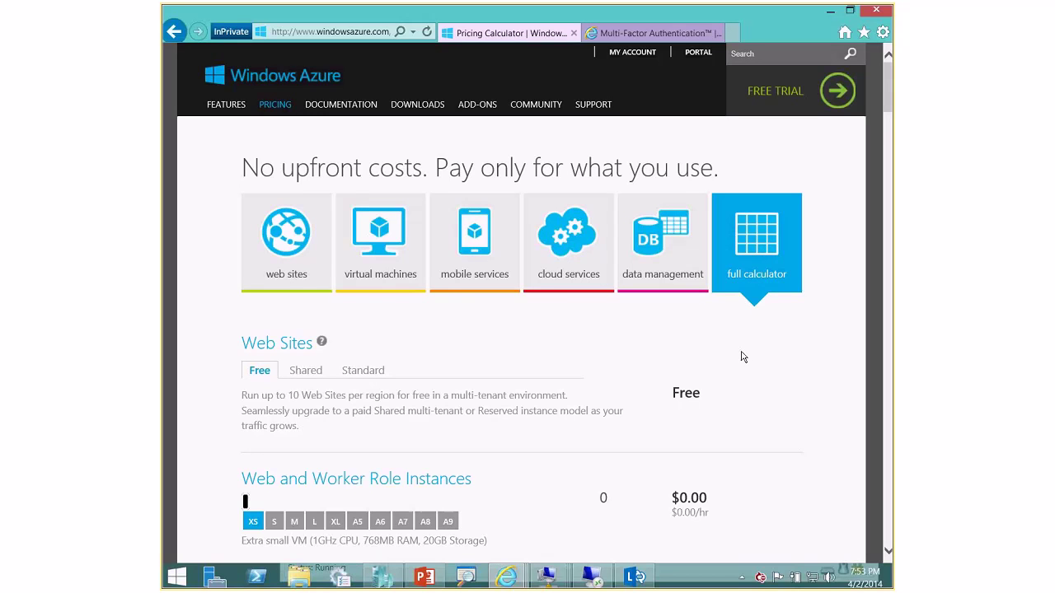
Price Multi-Factor Authentication at 1 user and 70 authentications ($16.00/mo), then return to Lync.
{"action": "scroll", "coordinate": [742, 357], "scroll_direction": "down", "scroll_amount": 7}
{"action": "scroll", "coordinate": [742, 357], "scroll_direction": "down", "scroll_amount": 6}
{"action": "scroll", "coordinate": [741, 357], "scroll_direction": "down", "scroll_amount": 6}
{"action": "scroll", "coordinate": [742, 357], "scroll_direction": "down", "scroll_amount": 5}
{"action": "scroll", "coordinate": [742, 356], "scroll_direction": "down", "scroll_amount": 5}
{"action": "scroll", "coordinate": [742, 357], "scroll_direction": "down", "scroll_amount": 5}
{"action": "scroll", "coordinate": [742, 357], "scroll_direction": "down", "scroll_amount": 5}
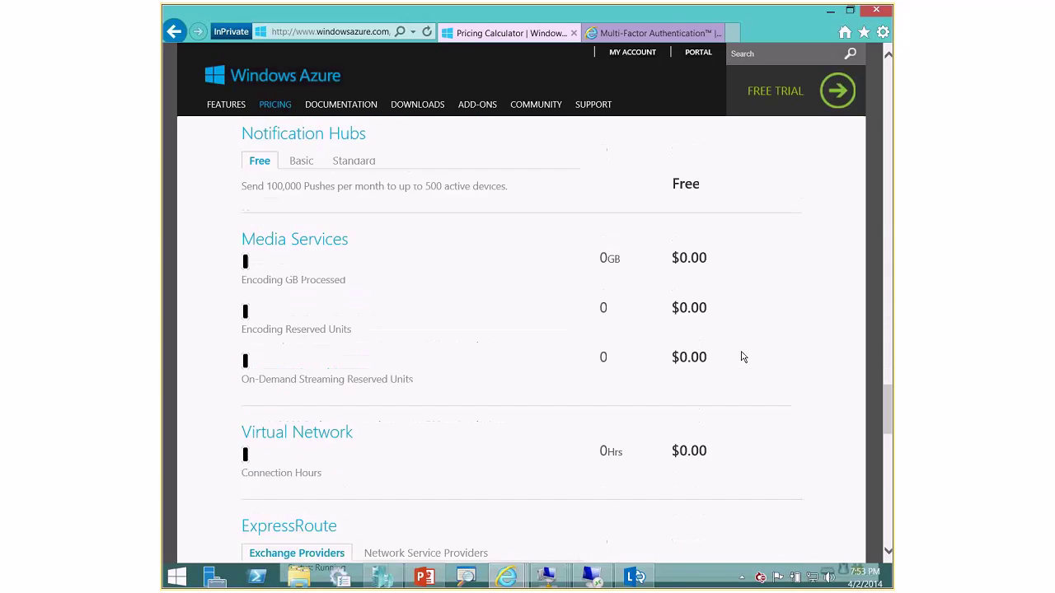
{"action": "scroll", "coordinate": [741, 357], "scroll_direction": "down", "scroll_amount": 4}
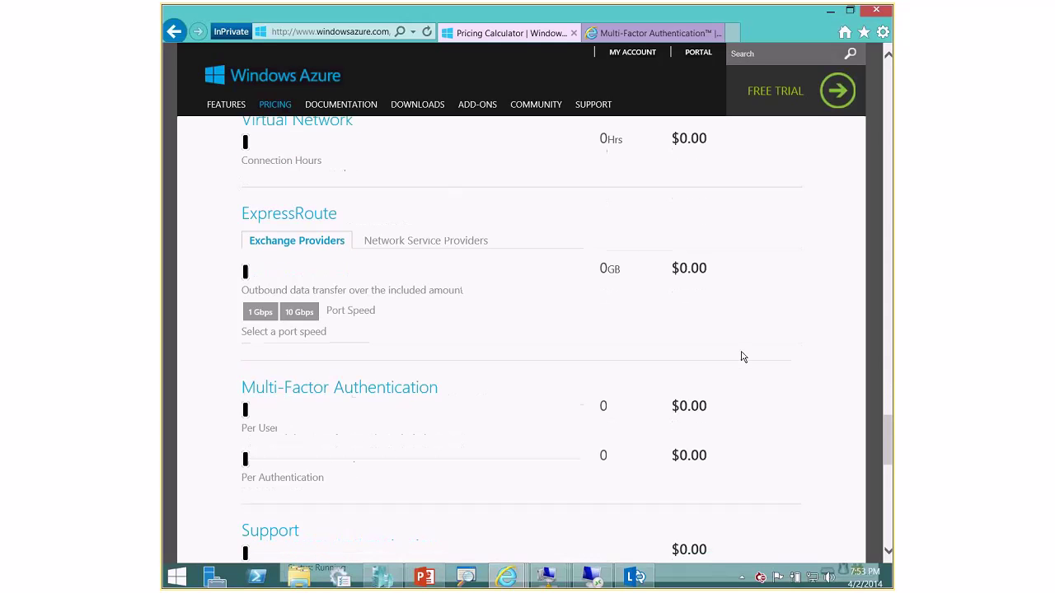
{"action": "scroll", "coordinate": [741, 357], "scroll_direction": "down", "scroll_amount": 1}
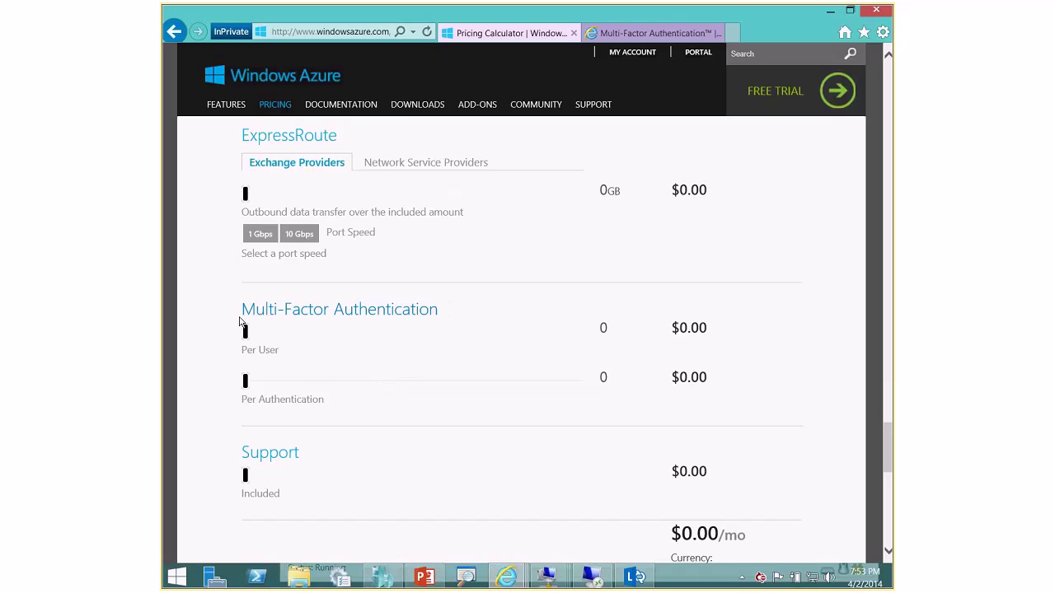
{"action": "left_click_drag", "start_coordinate": [265, 337], "coordinate": [246, 338]}
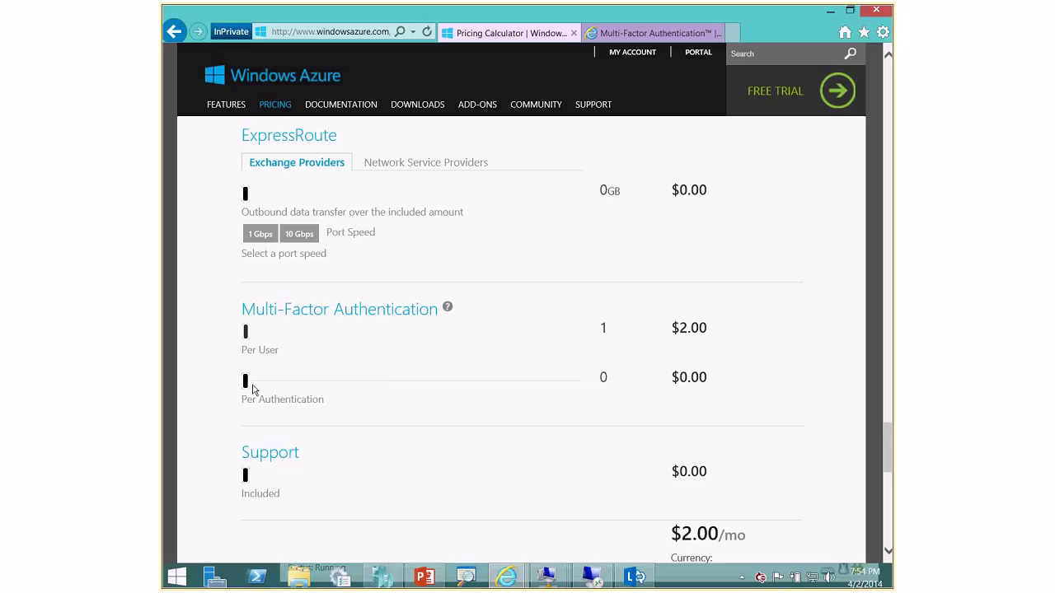
{"action": "left_click_drag", "start_coordinate": [247, 388], "coordinate": [241, 395]}
{"action": "key", "text": "Right"}
{"action": "key", "text": "Right"}
{"action": "key", "text": "Right"}
{"action": "key", "text": "Right"}
{"action": "key", "text": "Right"}
{"action": "key", "text": "Right"}
{"action": "key", "text": "Right"}
{"action": "key", "text": "Right"}
{"action": "key", "text": "Right"}
{"action": "key", "text": "Right"}
{"action": "key", "text": "Right"}
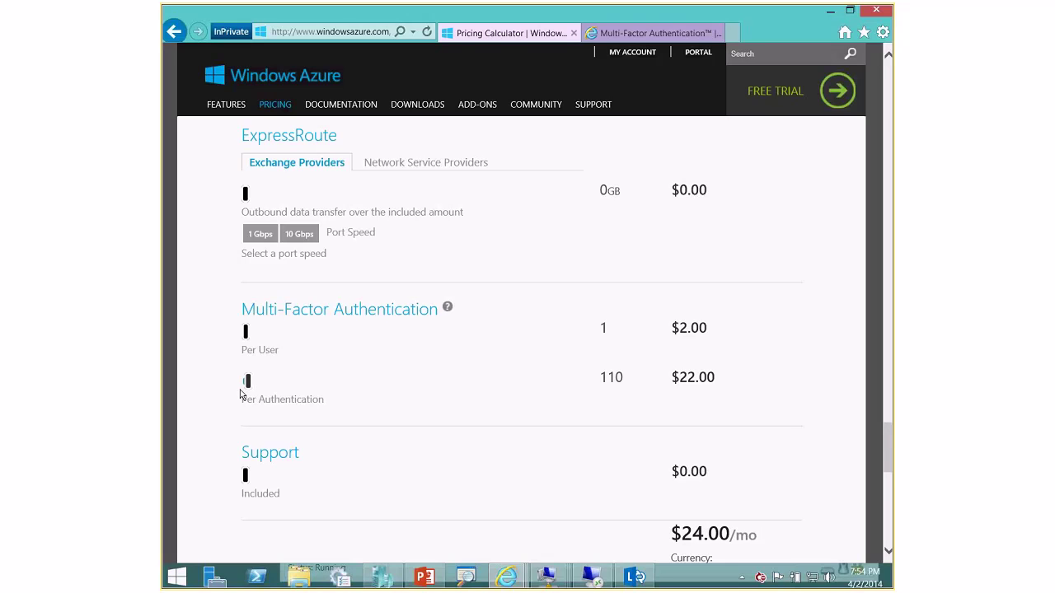
{"action": "key", "text": "Home"}
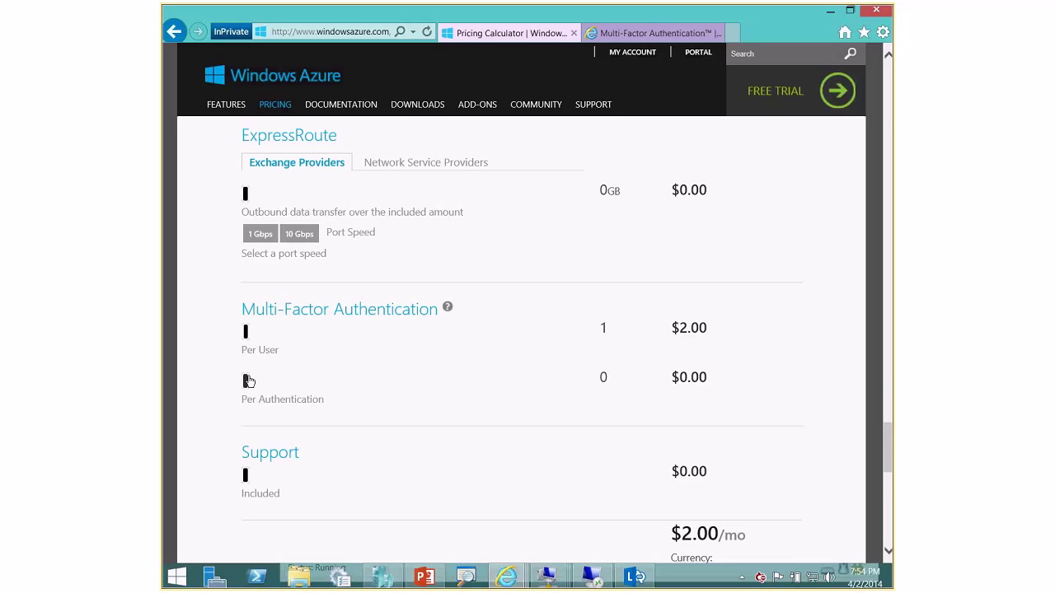
{"action": "left_click_drag", "start_coordinate": [245, 381], "coordinate": [248, 383]}
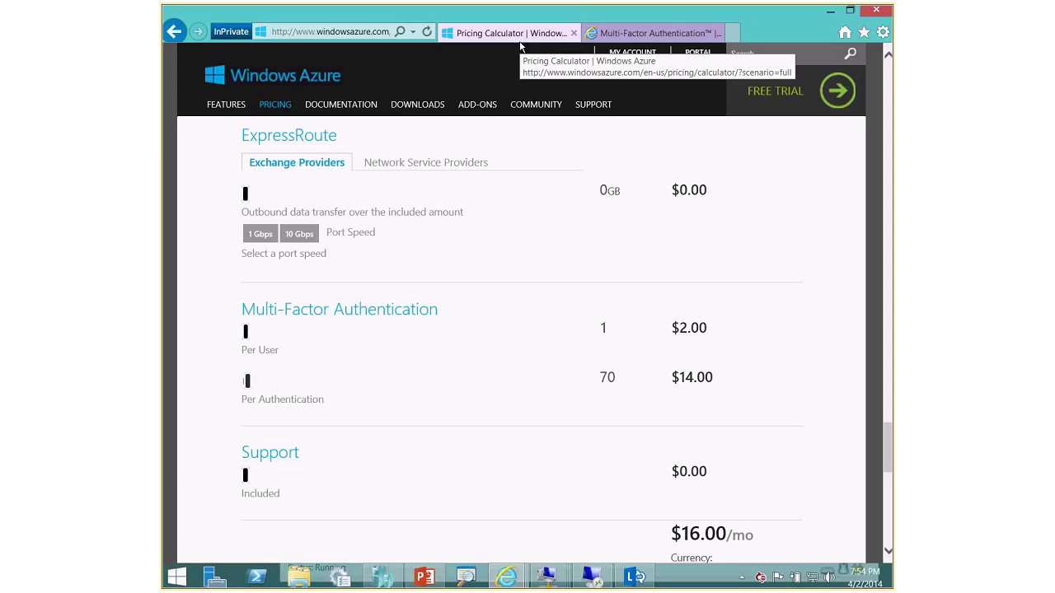
{"action": "left_click", "coordinate": [634, 576]}
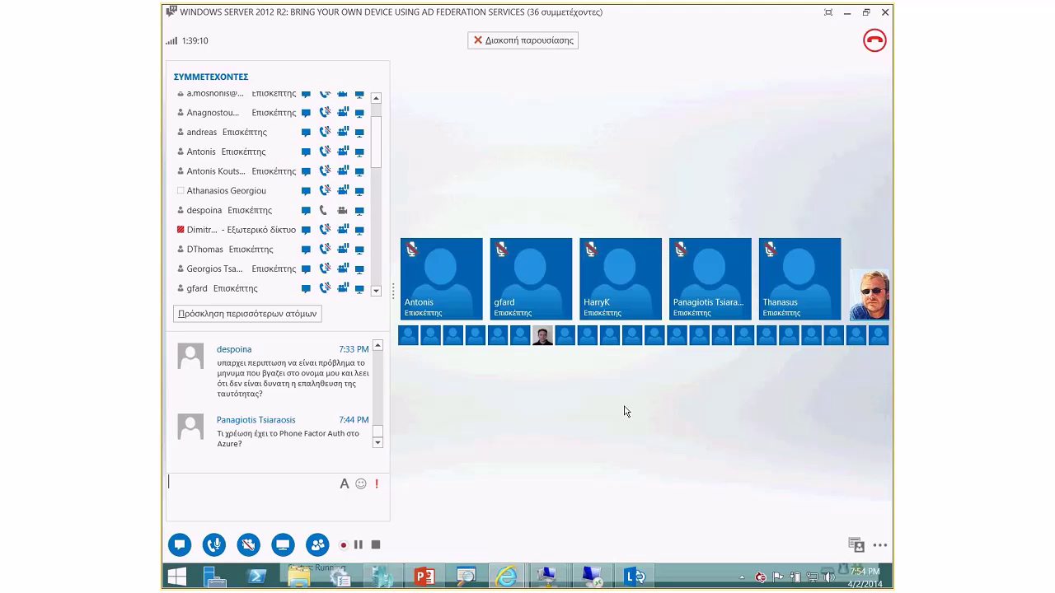
Minimize the Lync meeting window and Internet Explorer to reveal the MFA Server console.
{"action": "left_click", "coordinate": [252, 486]}
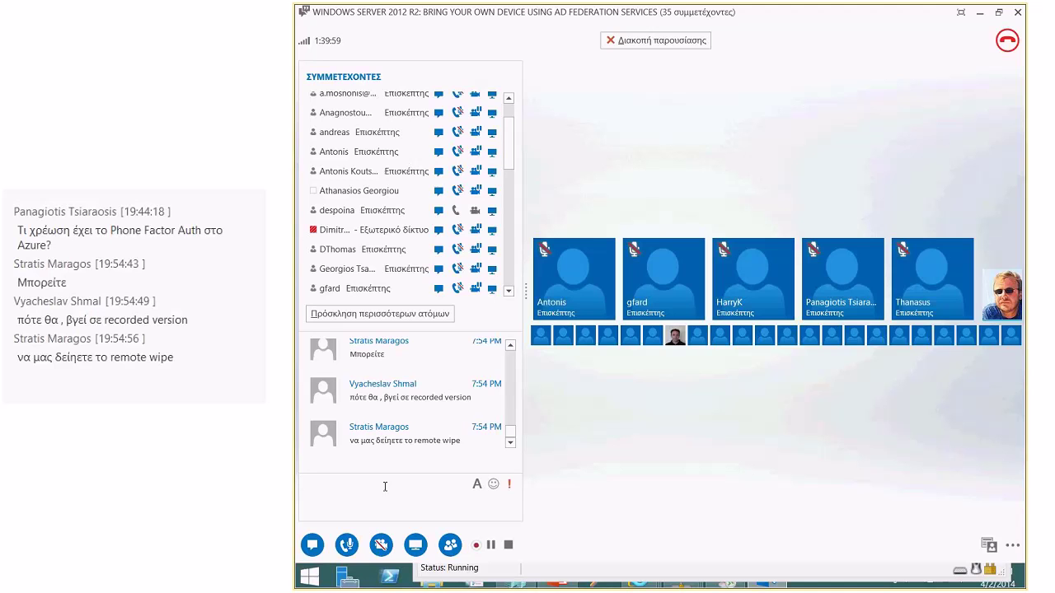
{"action": "left_click", "coordinate": [978, 13]}
{"action": "left_click", "coordinate": [832, 12]}
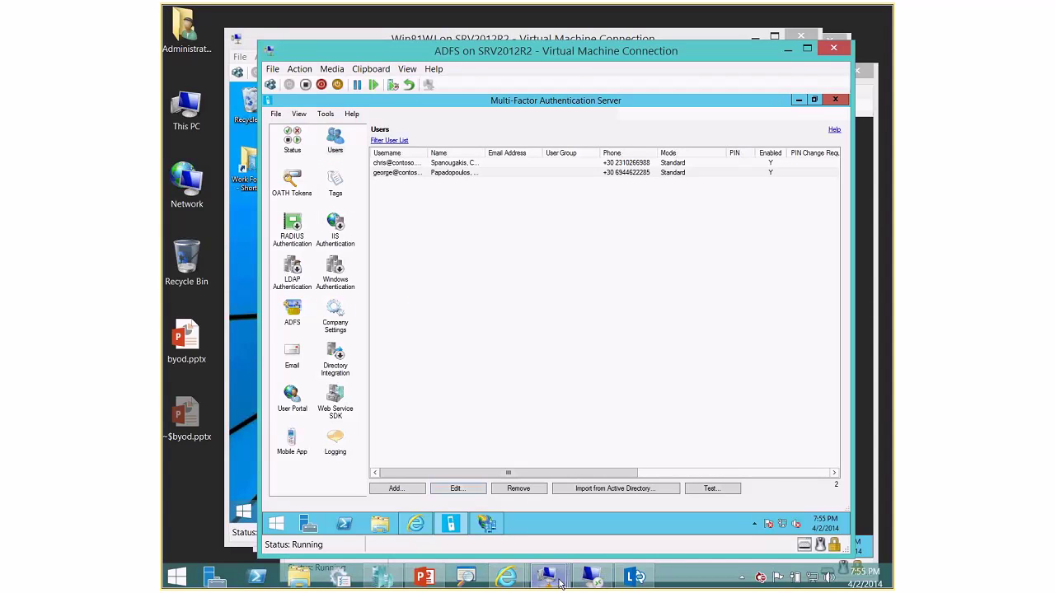
Bring the Win81WJ VM forward and switch it to the Workplace network settings.
{"action": "mouse_move", "coordinate": [547, 575]}
{"action": "left_click", "coordinate": [734, 478]}
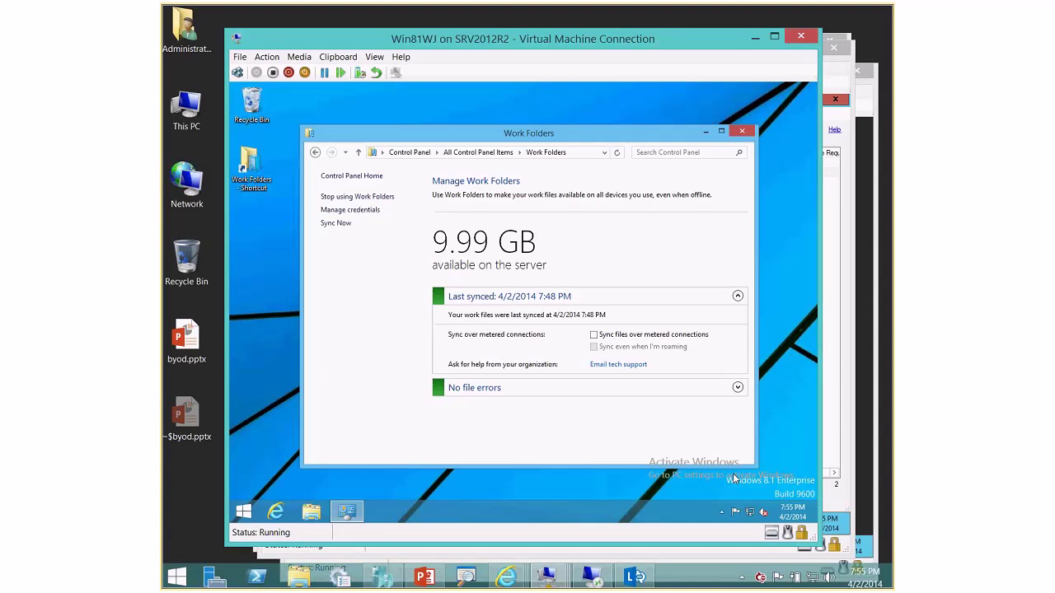
{"action": "mouse_move", "coordinate": [232, 86]}
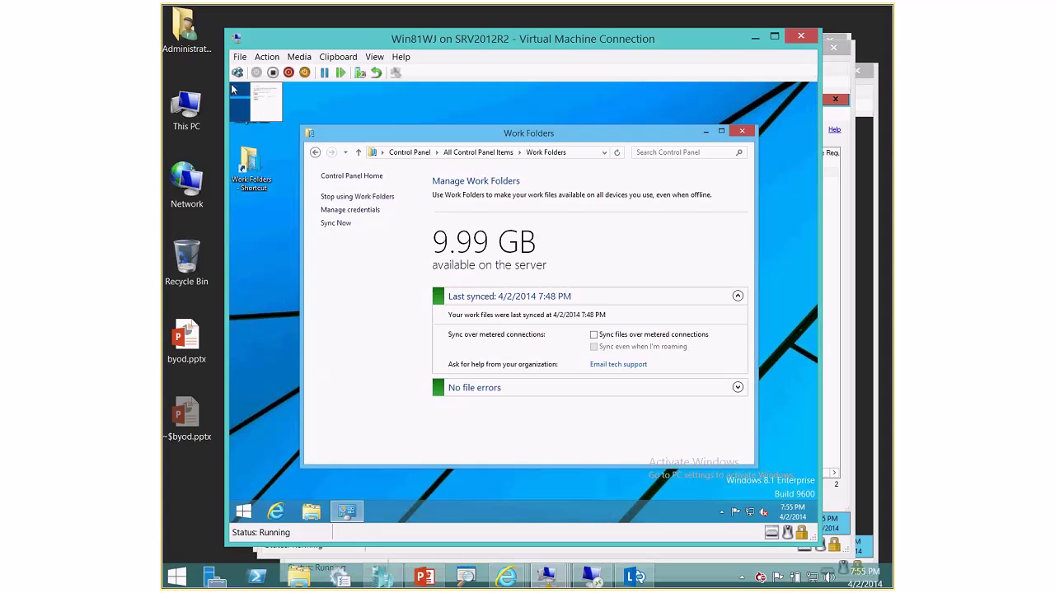
{"action": "left_click", "coordinate": [243, 119]}
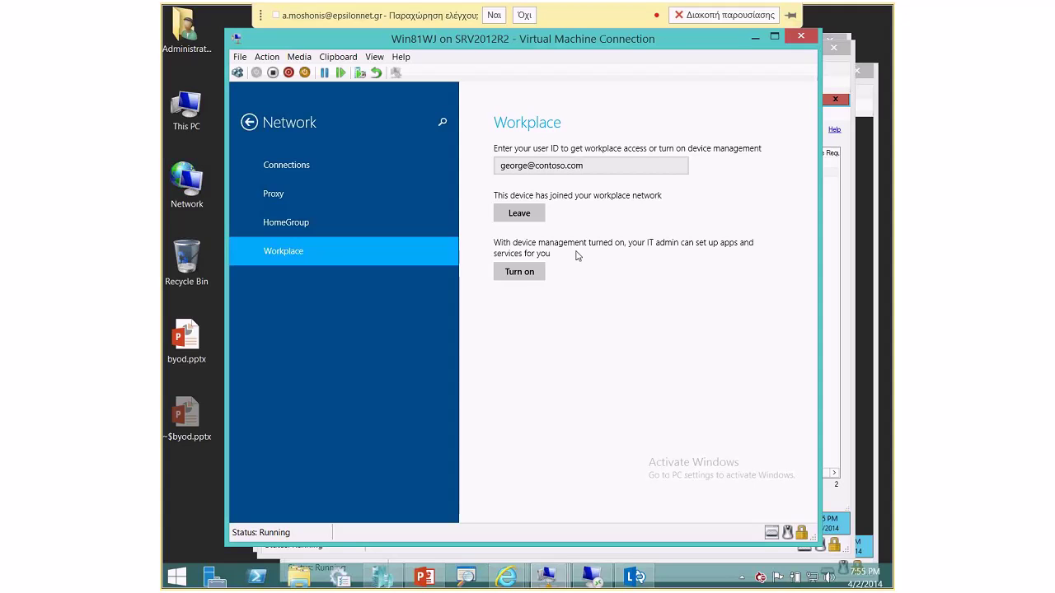
Try turning on workplace device management, which fails with a connection error, then go to Lync.
{"action": "left_click", "coordinate": [525, 273]}
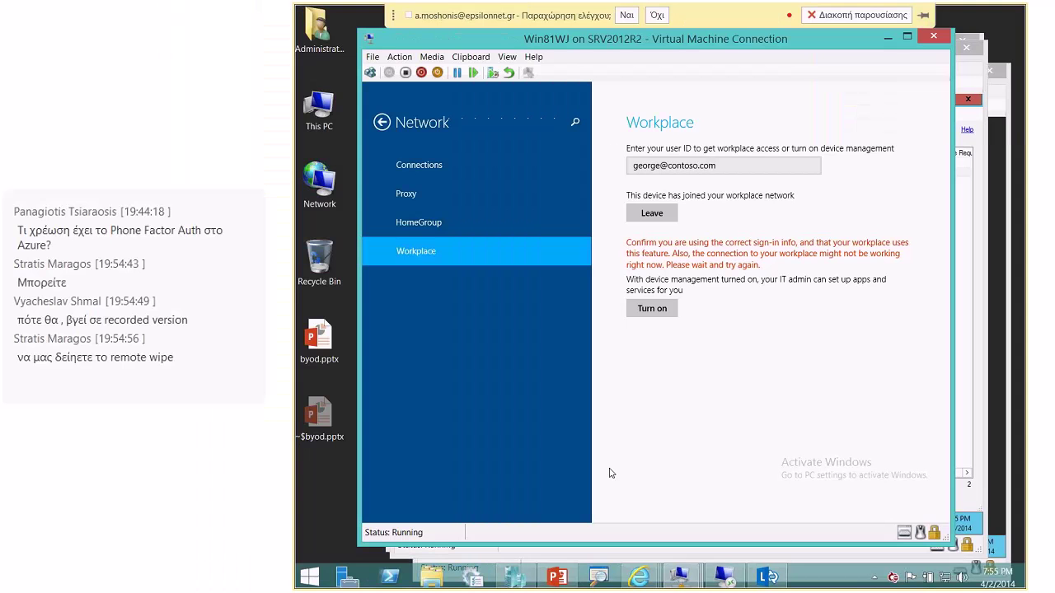
{"action": "left_click", "coordinate": [635, 576]}
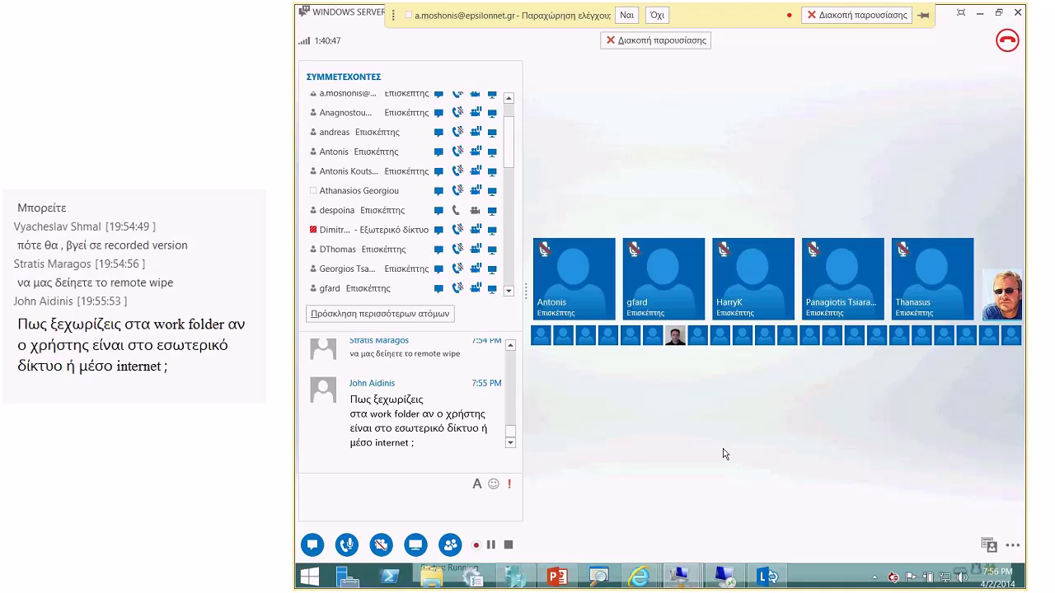
Bring up the Windows 8.1 VM, minimize it, then restore the Win81WJ connection window.
{"action": "mouse_move", "coordinate": [723, 578]}
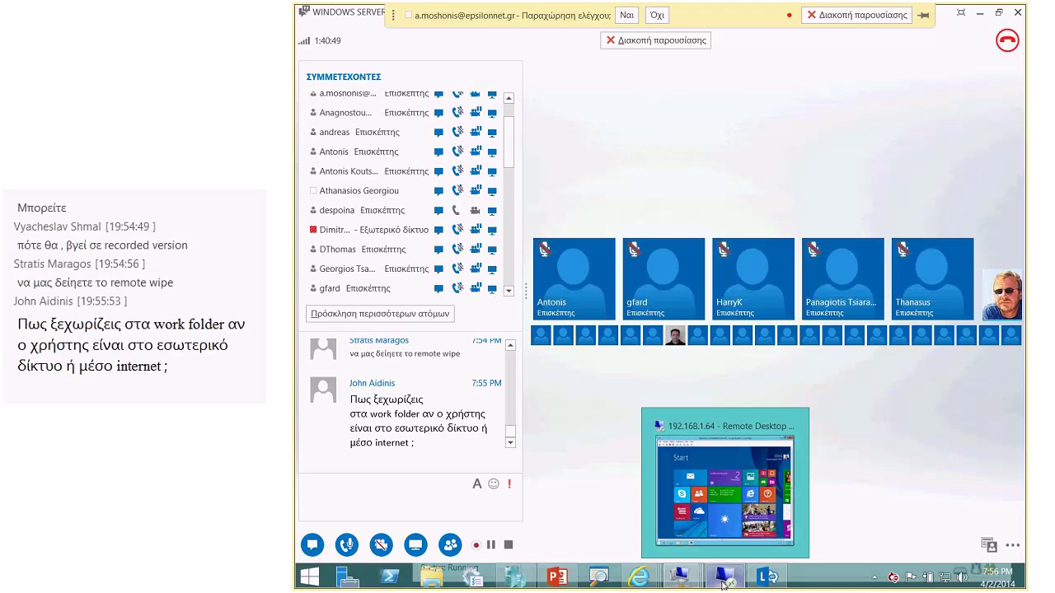
{"action": "left_click", "coordinate": [726, 446]}
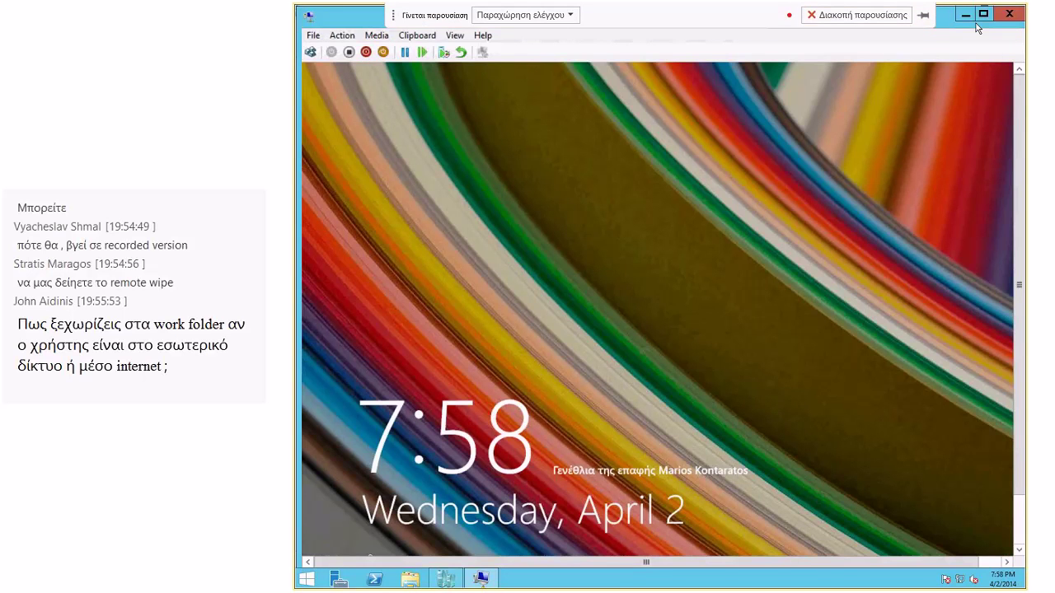
{"action": "left_click", "coordinate": [804, 16]}
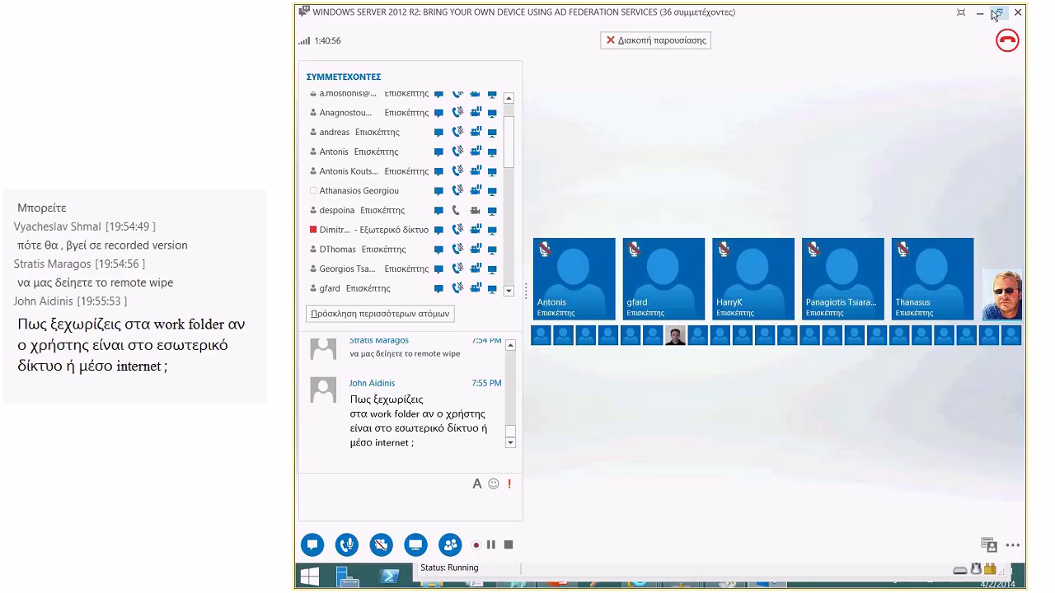
{"action": "left_click", "coordinate": [684, 577]}
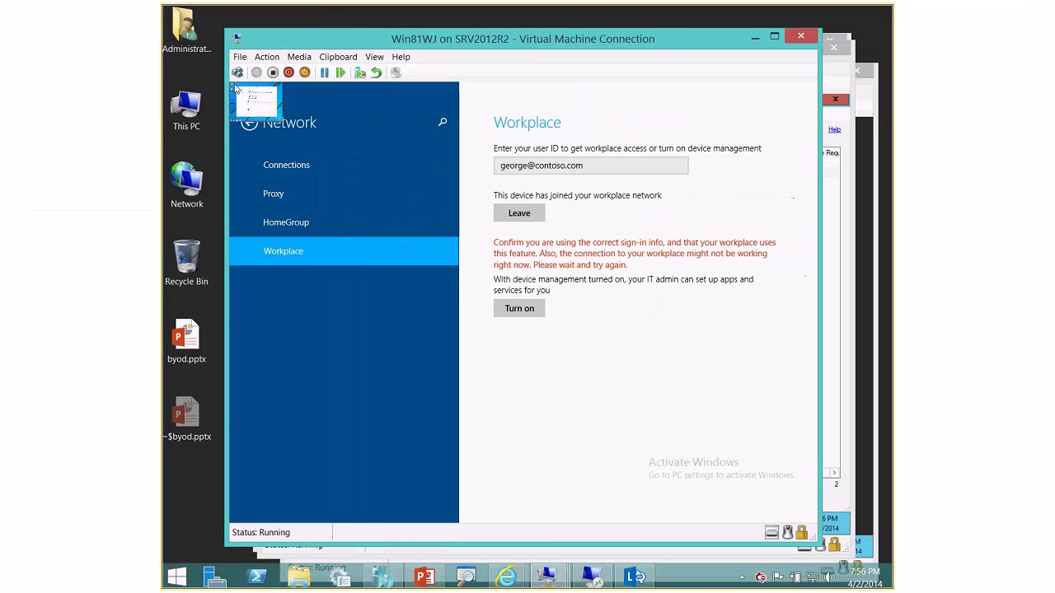
Stop using Work Folders on the Windows 8.1 VM.
{"action": "left_click", "coordinate": [368, 88]}
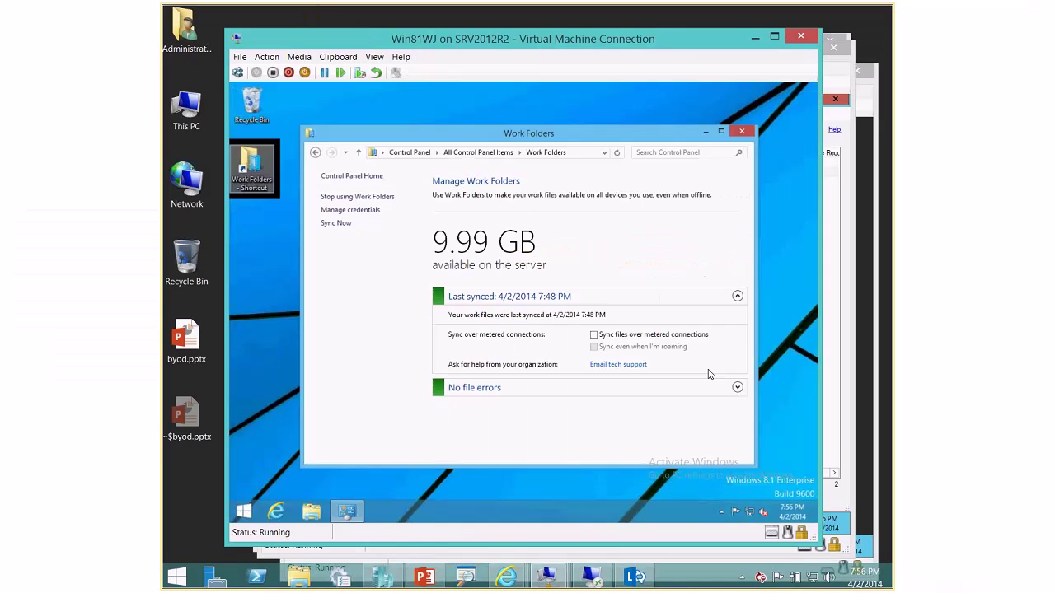
{"action": "left_click", "coordinate": [367, 198]}
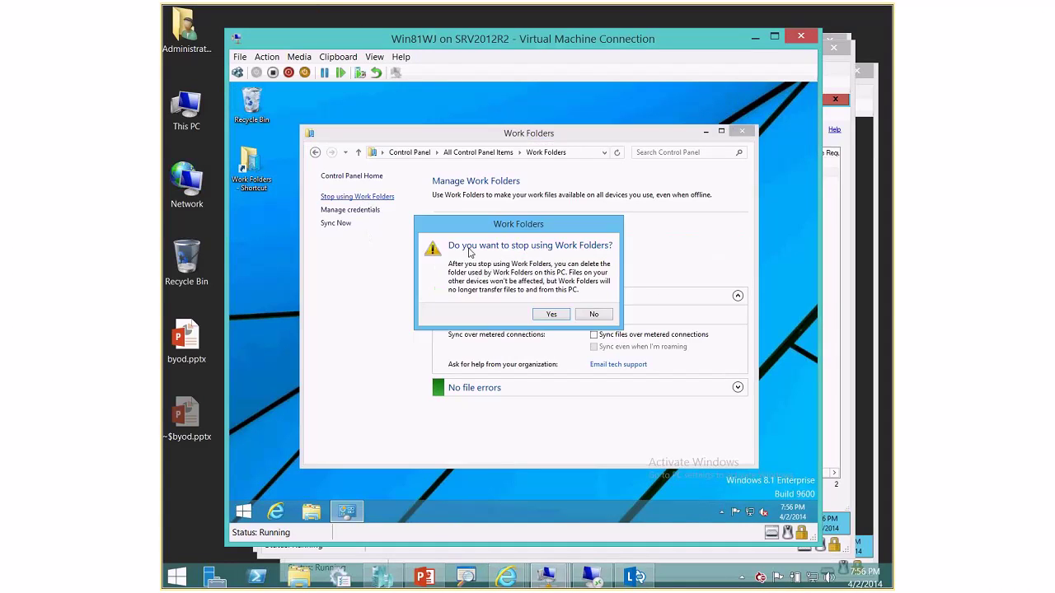
{"action": "left_click", "coordinate": [543, 311]}
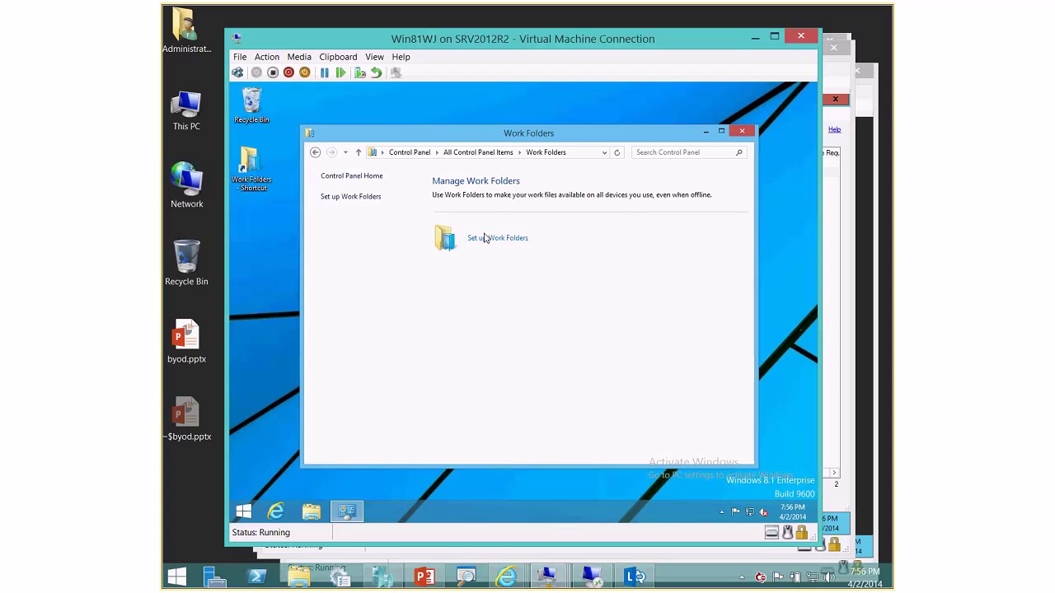
Restart Work Folders setup with a different work e-mail address, then cancel at the security policies.
{"action": "left_click", "coordinate": [486, 241]}
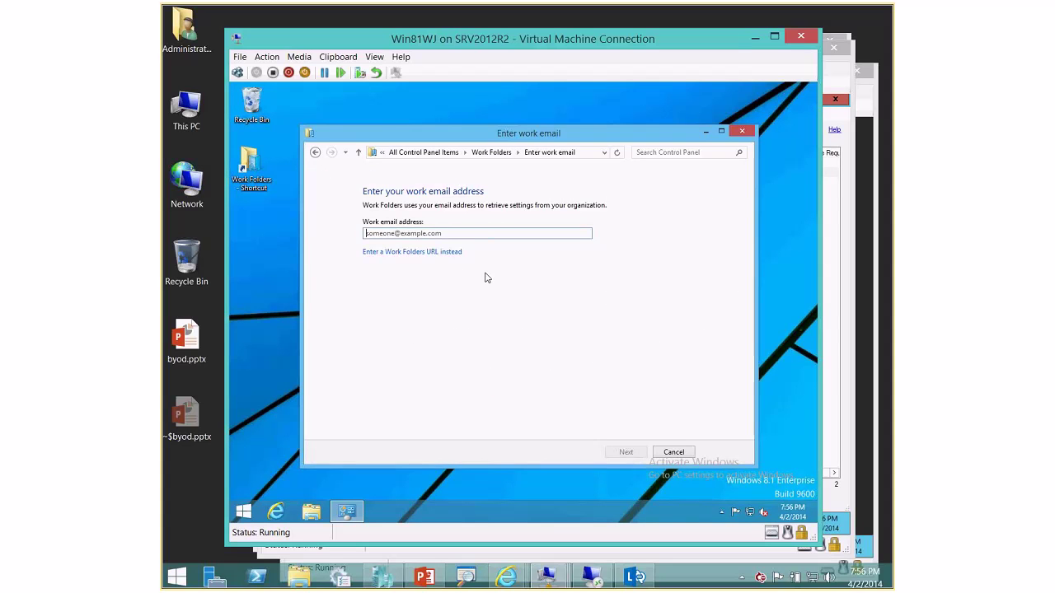
{"action": "type", "text": "chris@contoso.com"}
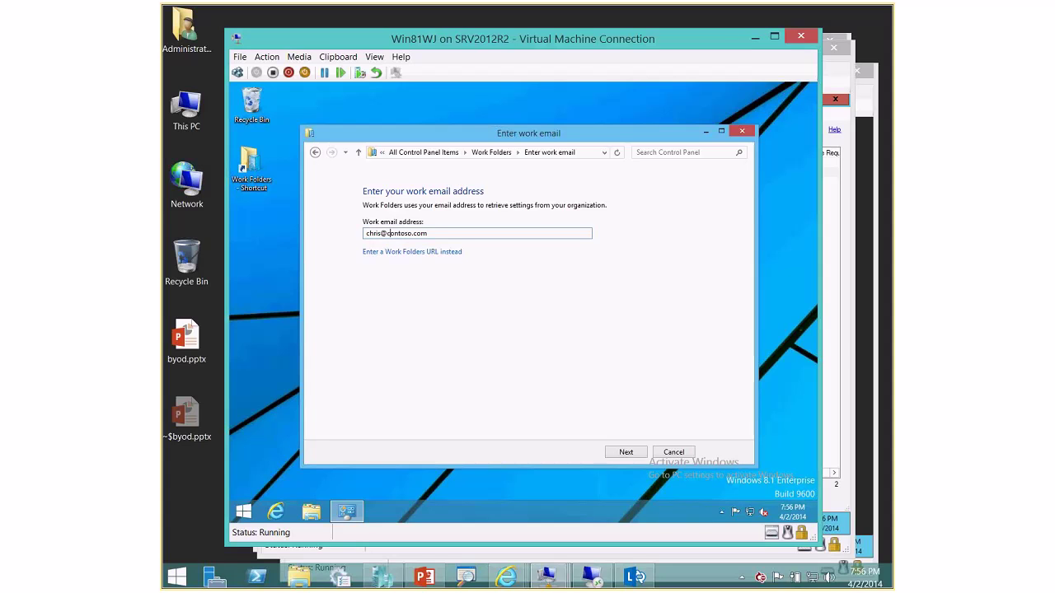
{"action": "key", "text": "Delete"}
{"action": "key", "text": "Delete"}
{"action": "key", "text": "Delete"}
{"action": "key", "text": "BackSpace"}
{"action": "key", "text": "BackSpace"}
{"action": "type", "text": "blabla"}
{"action": "left_click", "coordinate": [625, 451]}
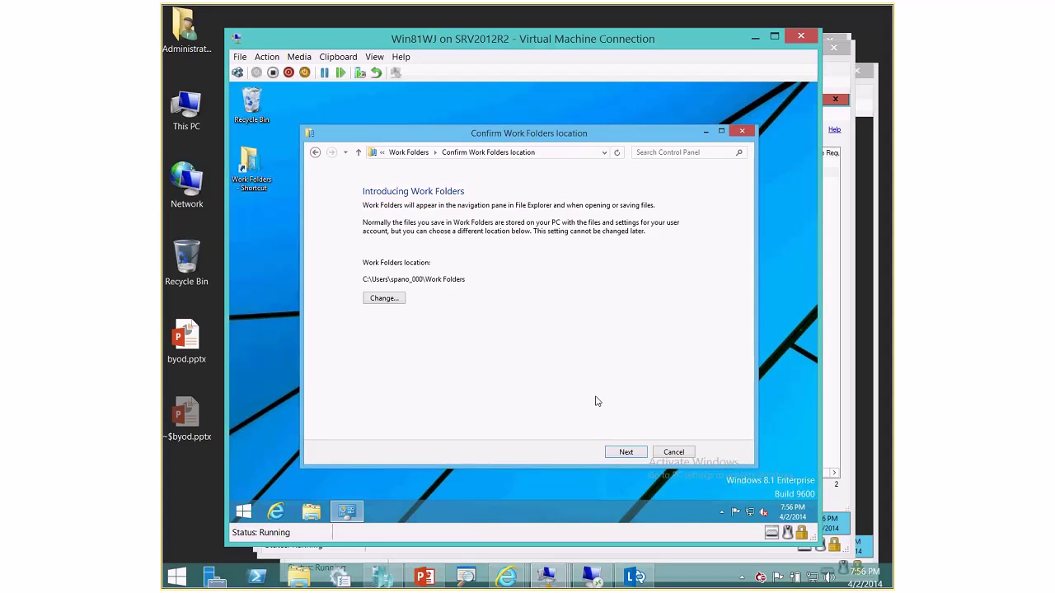
{"action": "left_click", "coordinate": [625, 451]}
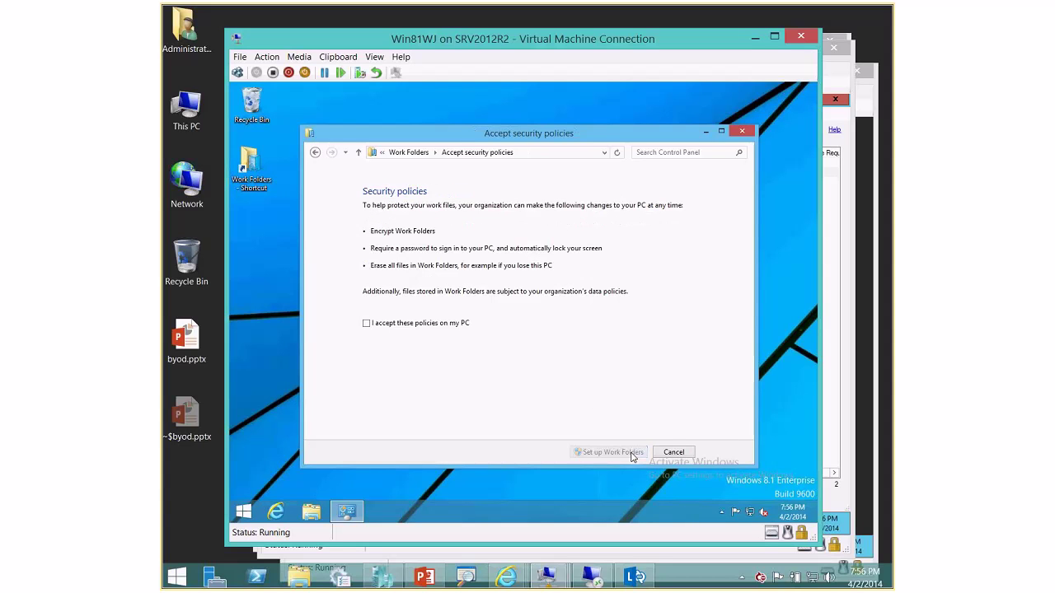
{"action": "left_click", "coordinate": [672, 452]}
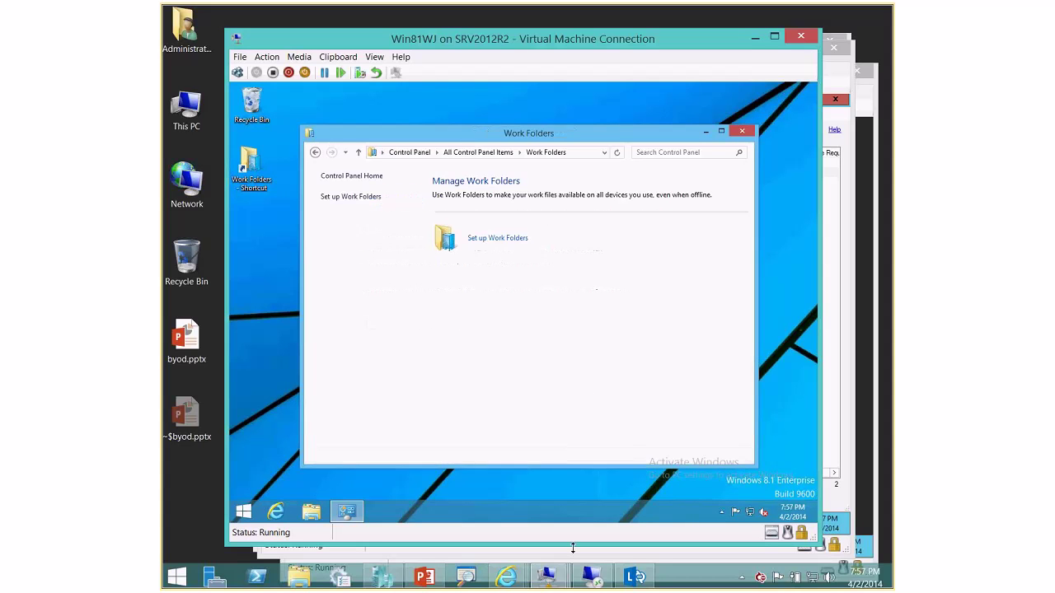
{"action": "mouse_move", "coordinate": [547, 576]}
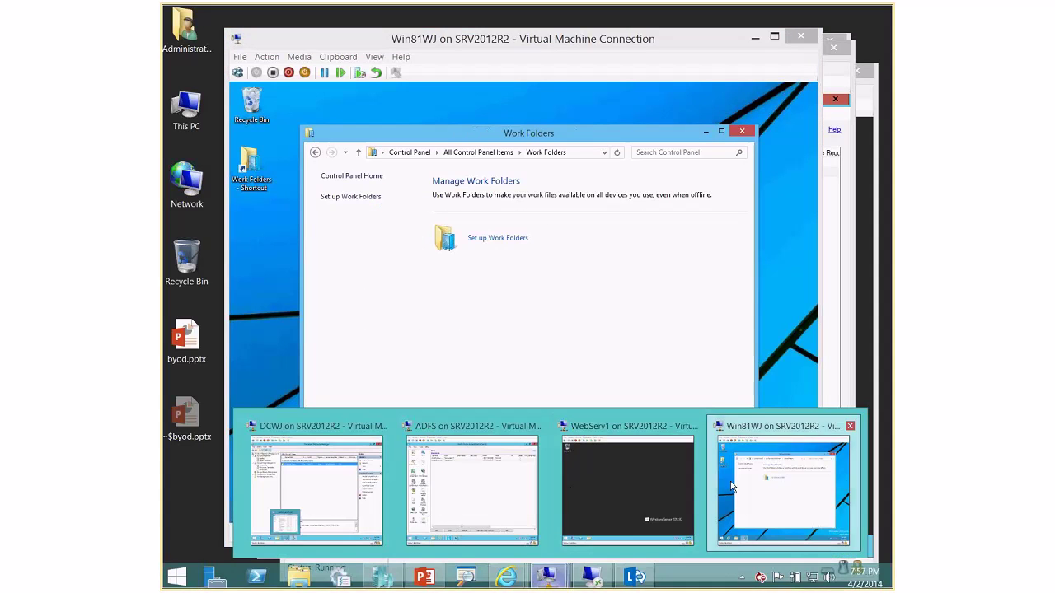
Switch to the DCWJ VM and sign in with the account password.
{"action": "left_click", "coordinate": [302, 504]}
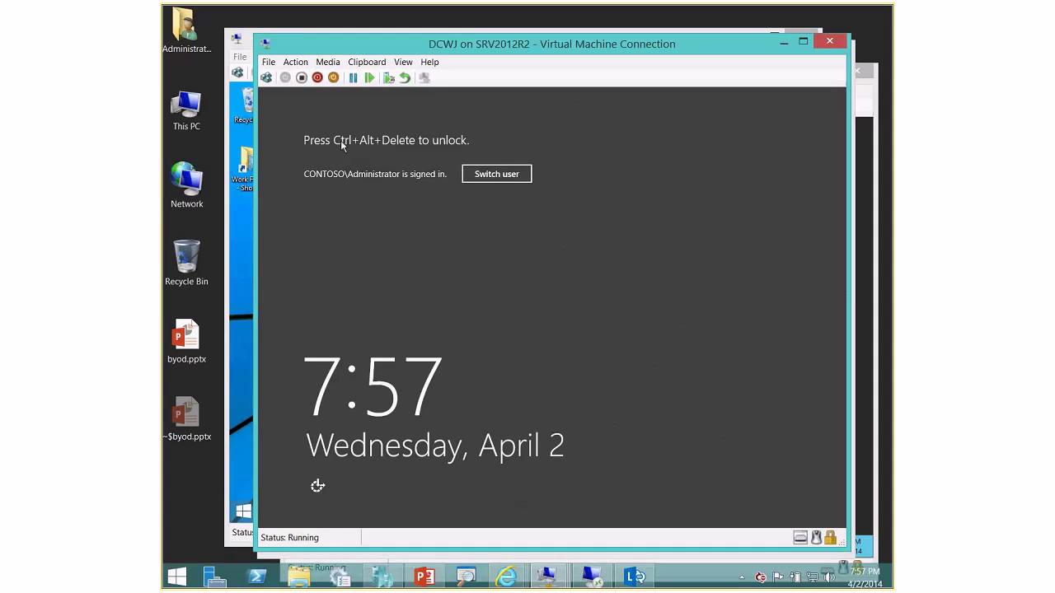
{"action": "key", "text": "ctrl+alt+End"}
{"action": "key", "text": "Return"}
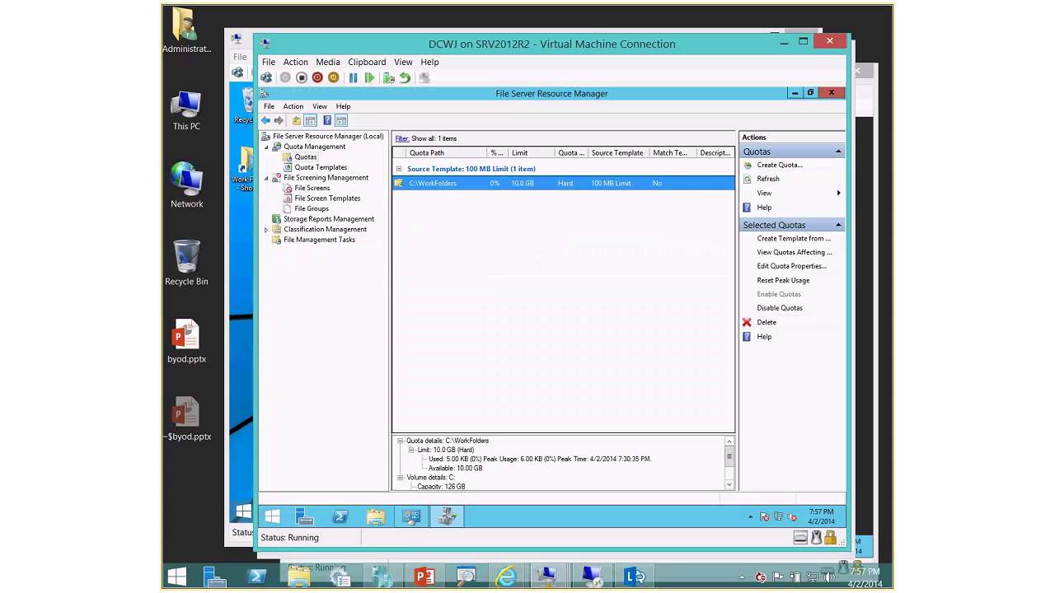
In DNS Manager, open the contoso.com forward lookup zone and select the workfolders host record.
{"action": "left_click", "coordinate": [272, 515]}
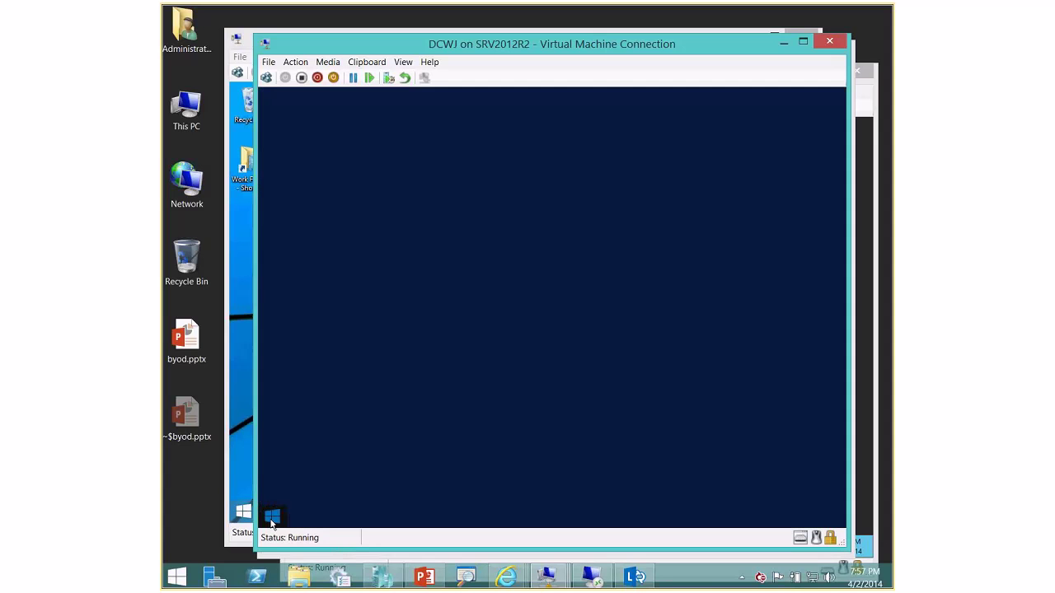
{"action": "left_click", "coordinate": [403, 427]}
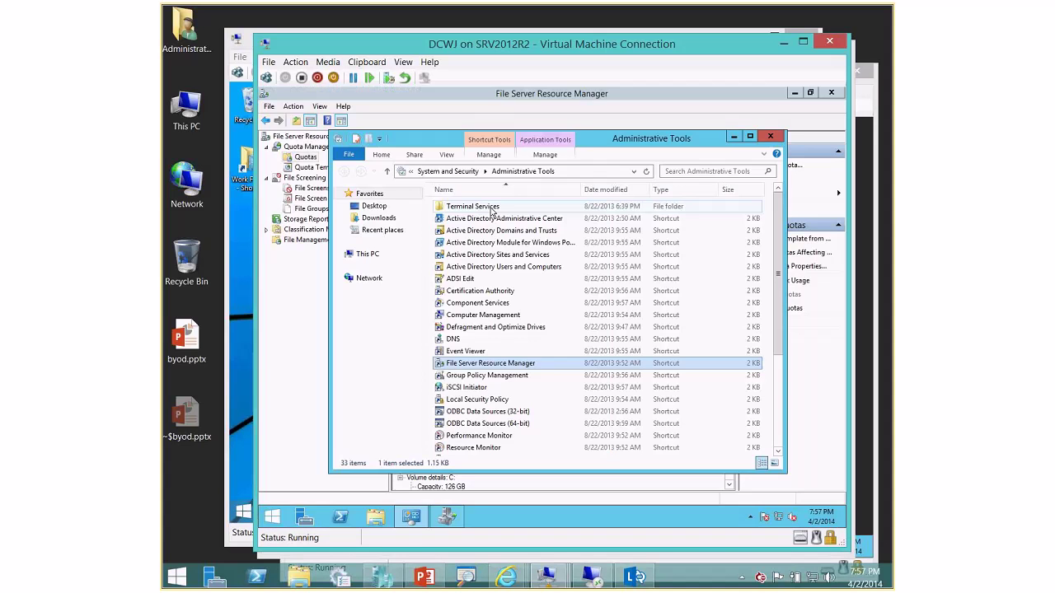
{"action": "double_click", "coordinate": [562, 338]}
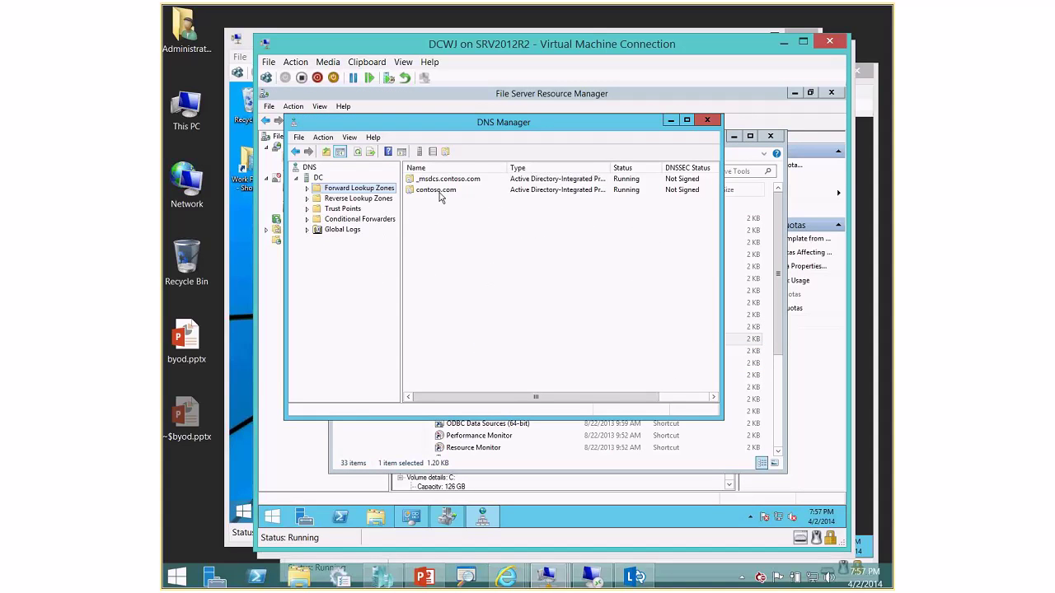
{"action": "double_click", "coordinate": [438, 191]}
{"action": "left_click", "coordinate": [462, 332]}
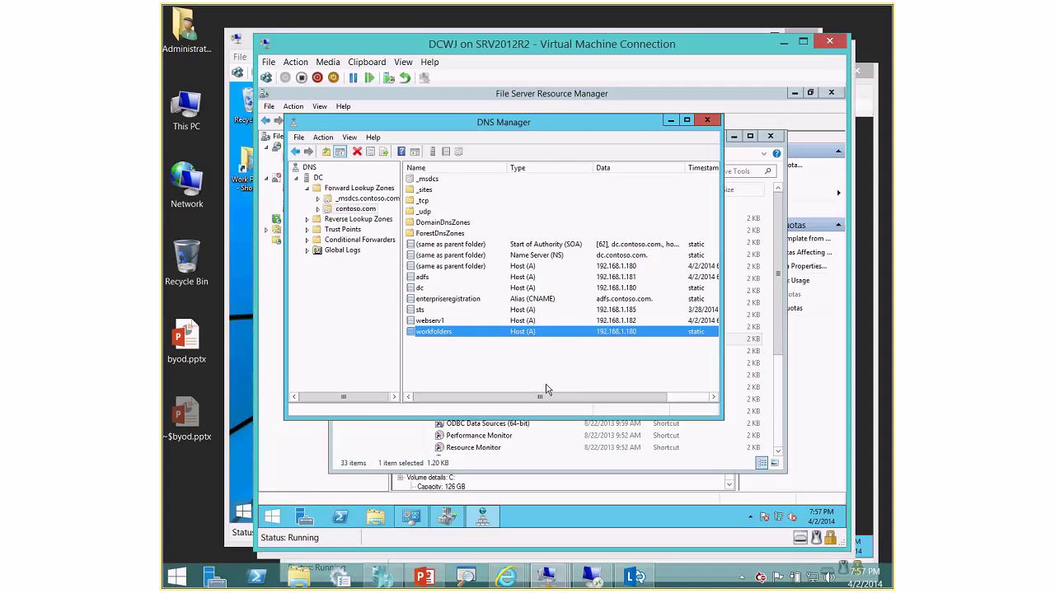
{"action": "key", "text": "alt+Tab"}
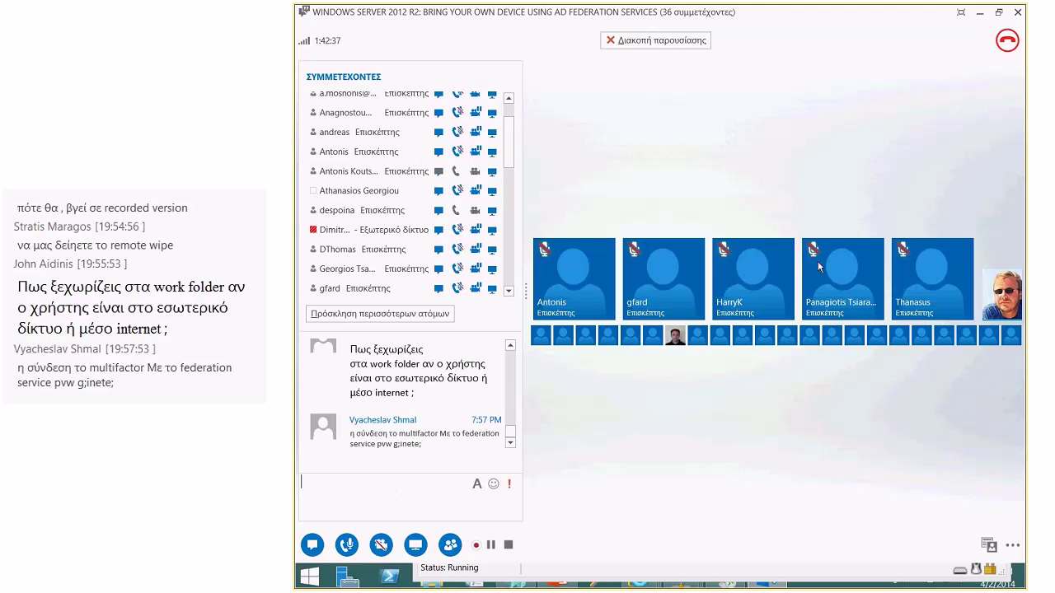
Minimize the Lync meeting and bring forward the Azure Multi-Factor Authentication browser window.
{"action": "left_click", "coordinate": [977, 11]}
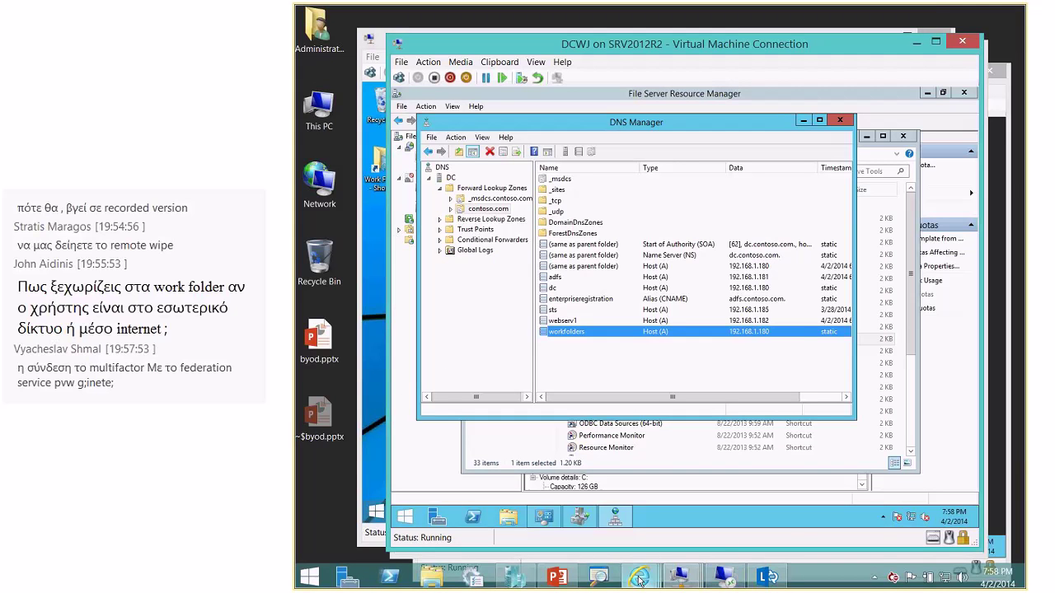
{"action": "mouse_move", "coordinate": [640, 579]}
{"action": "left_click", "coordinate": [775, 496]}
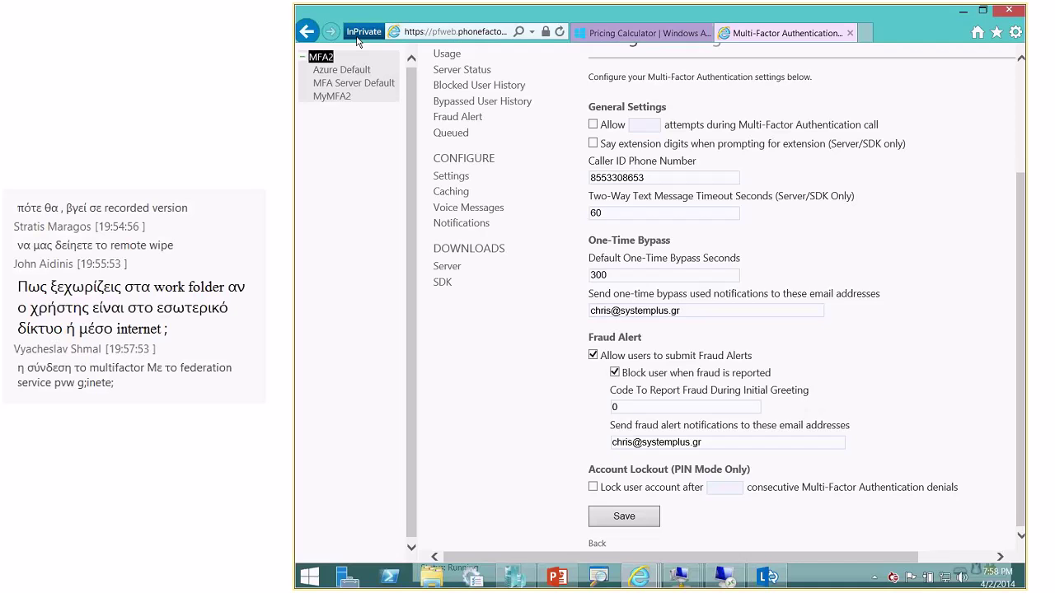
Go back from the Fraud Alert report to the MFA2 account Welcome page.
{"action": "left_click", "coordinate": [306, 35]}
{"action": "left_click", "coordinate": [306, 34]}
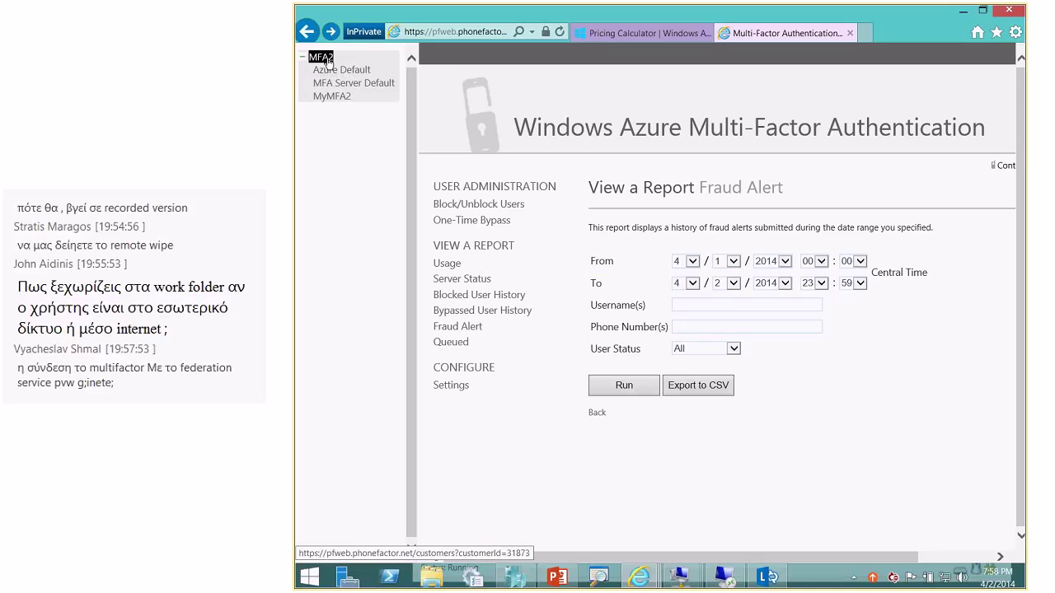
{"action": "left_click", "coordinate": [323, 58]}
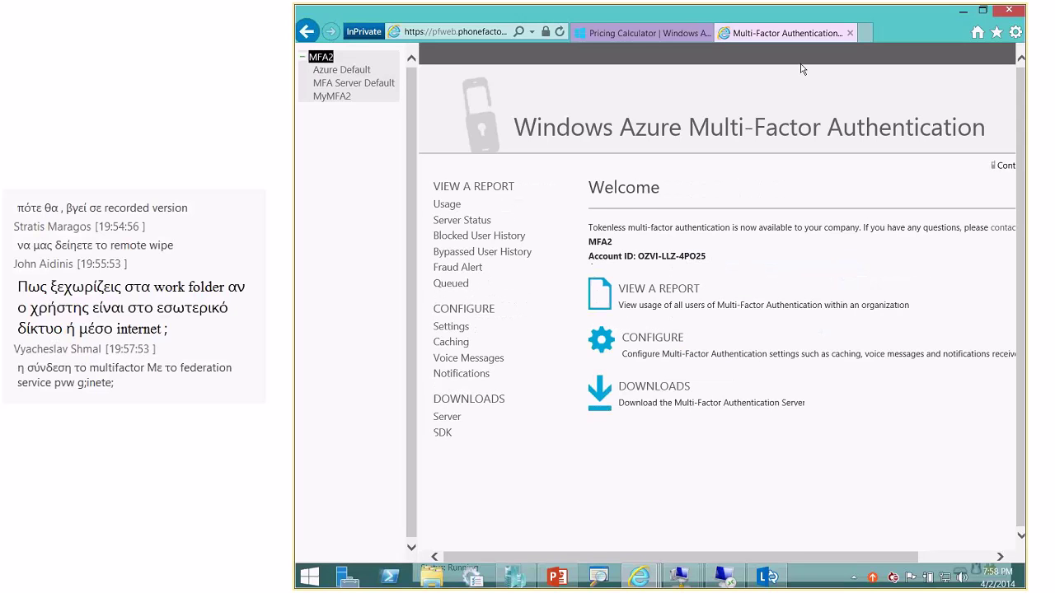
Open the MFA Server downloads page, cancel the installer download, and highlight the page title.
{"action": "left_click", "coordinate": [669, 389]}
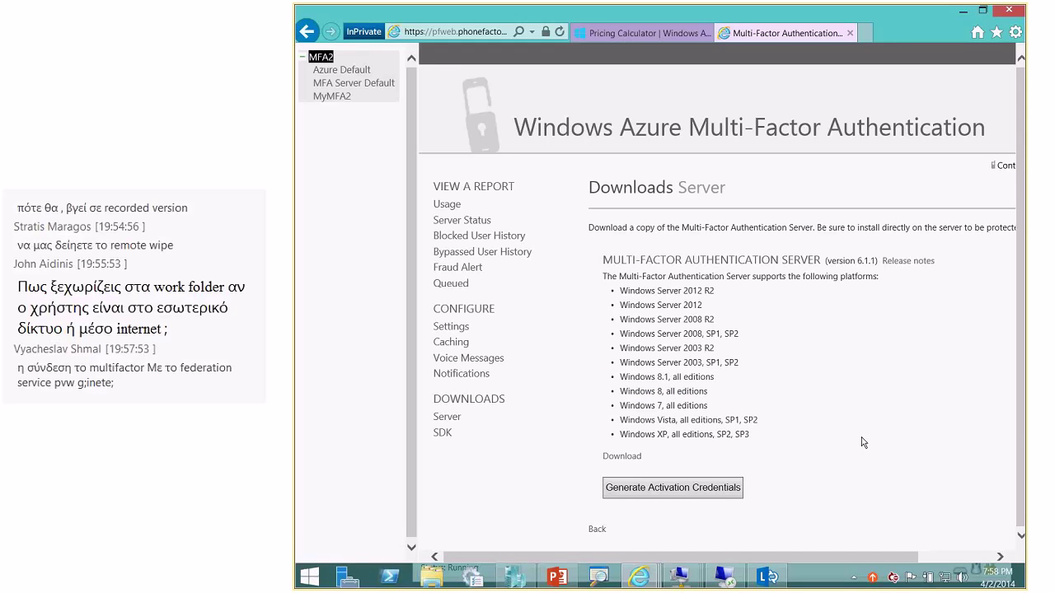
{"action": "left_click", "coordinate": [613, 457]}
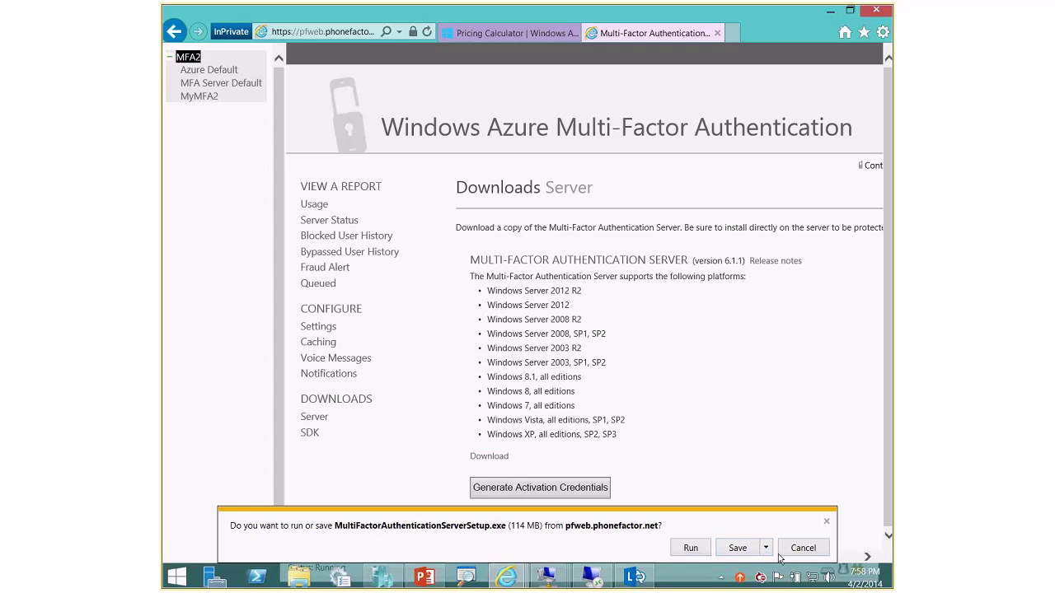
{"action": "left_click", "coordinate": [789, 553]}
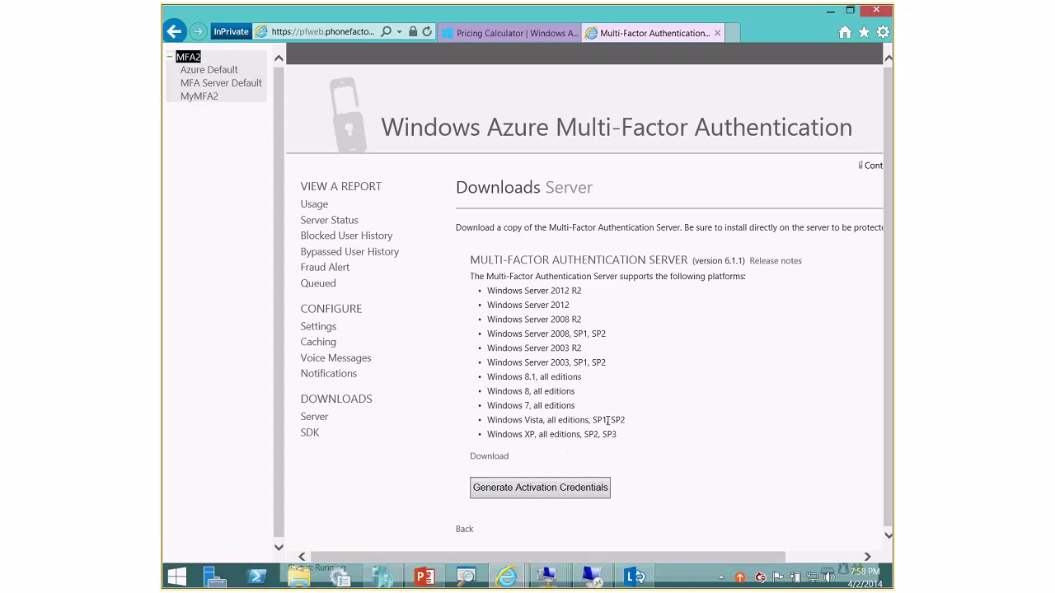
{"action": "left_click_drag", "start_coordinate": [579, 131], "coordinate": [750, 138]}
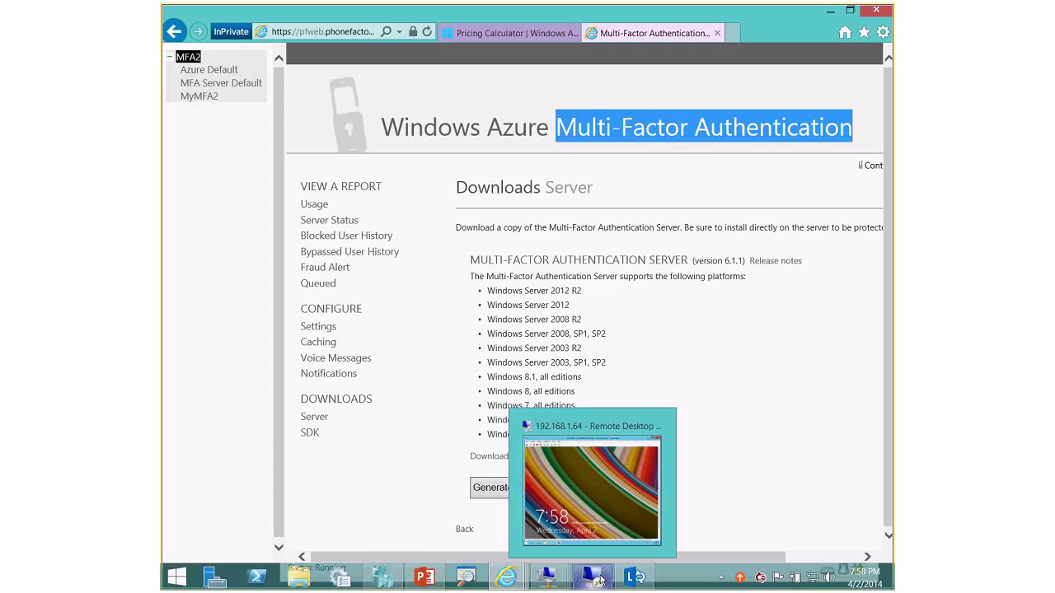
On the ADFS VM, check MFA Server Status and Users, then open Import from Active Directory.
{"action": "left_click", "coordinate": [543, 581]}
{"action": "left_click", "coordinate": [472, 482]}
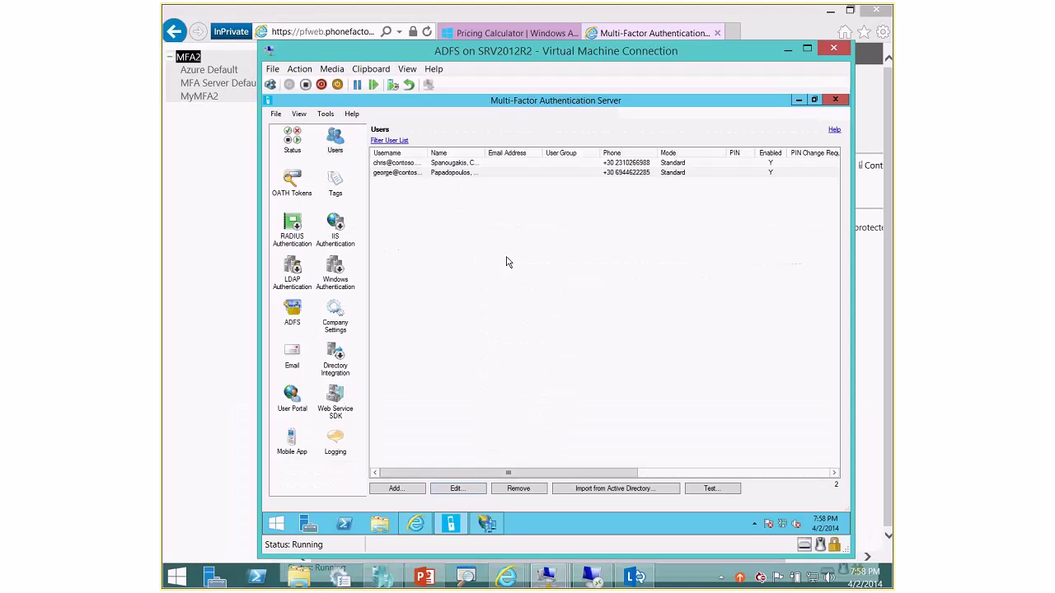
{"action": "left_click", "coordinate": [333, 140]}
{"action": "left_click", "coordinate": [291, 142]}
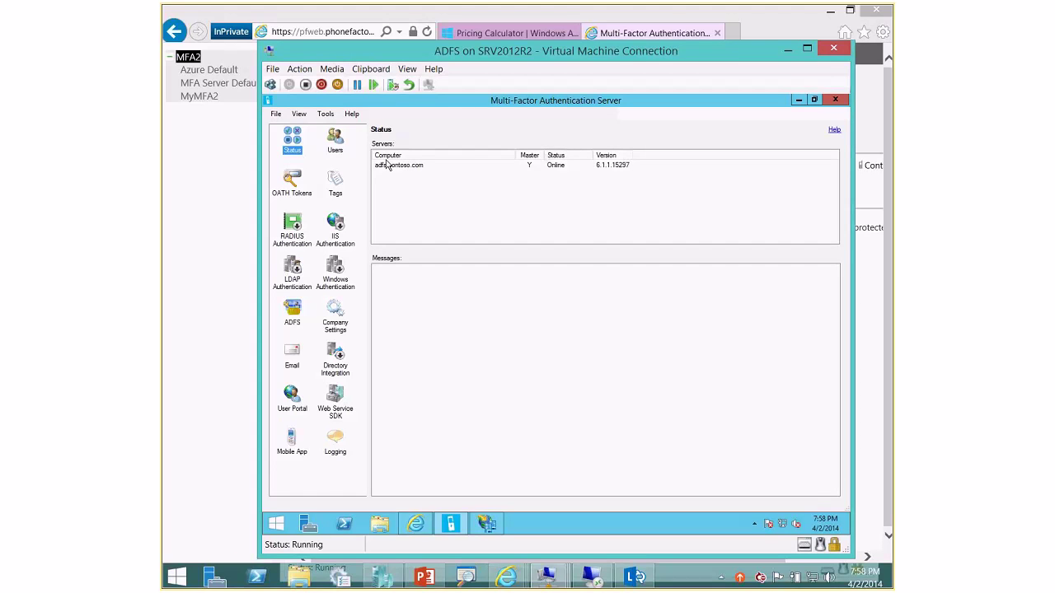
{"action": "left_click", "coordinate": [337, 150]}
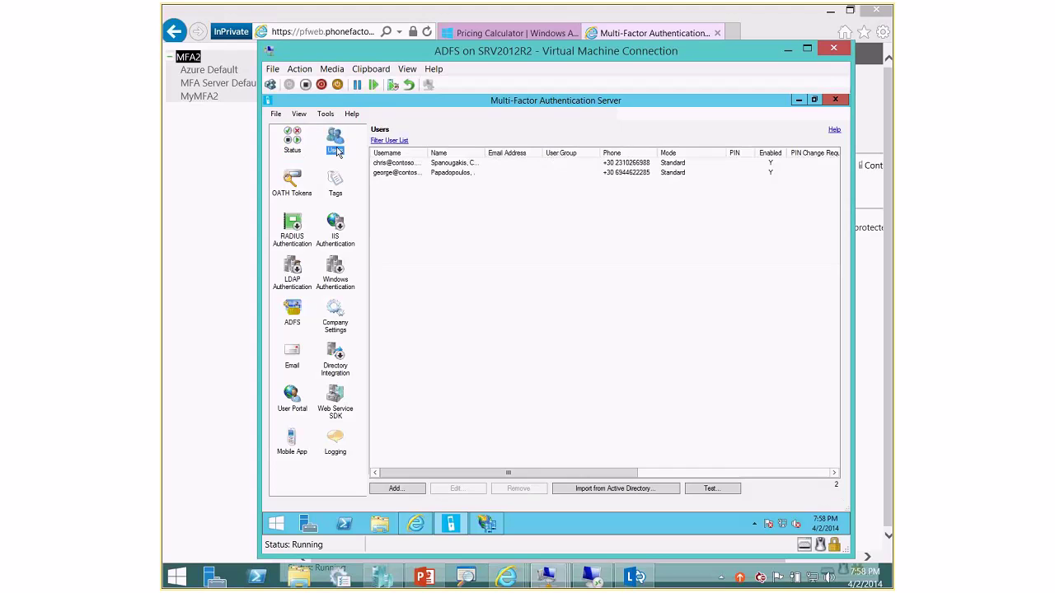
{"action": "left_click", "coordinate": [597, 489]}
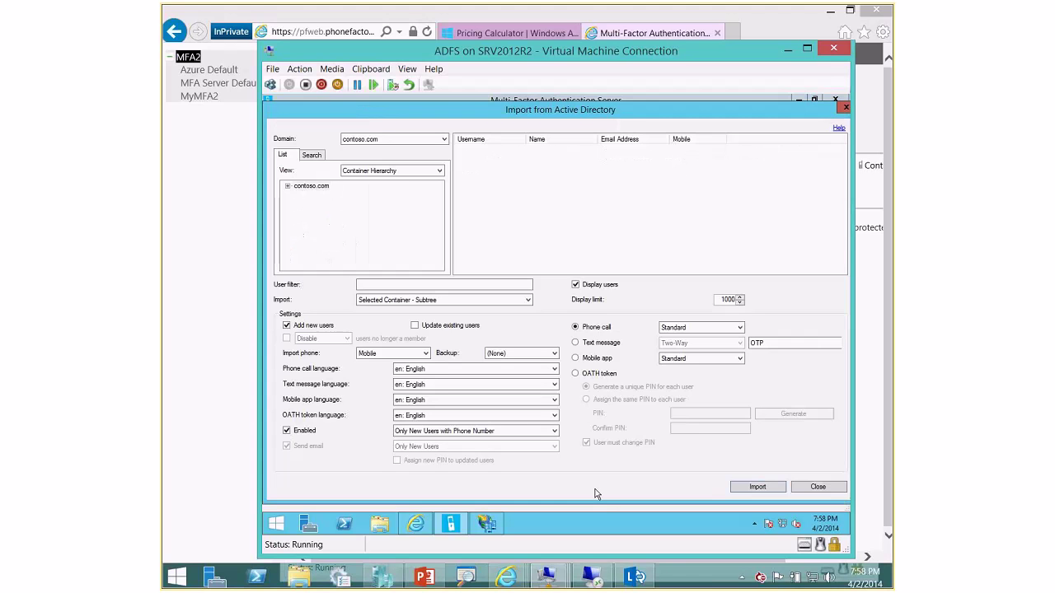
Expand contoso.com, select both users in the WJ container, then close the import window.
{"action": "left_click", "coordinate": [288, 186]}
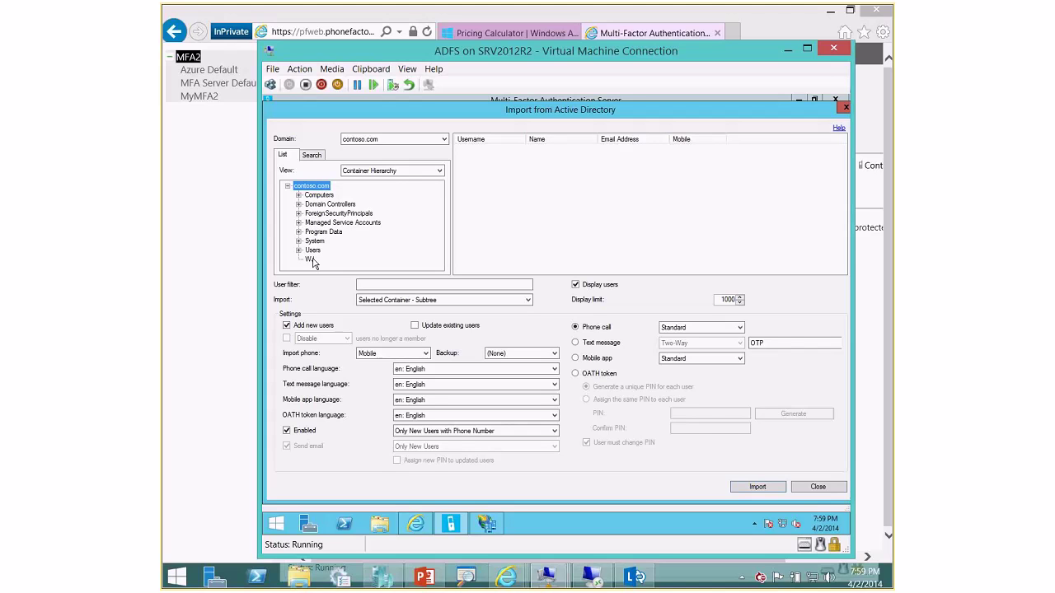
{"action": "left_click", "coordinate": [311, 260]}
{"action": "left_click", "coordinate": [547, 150]}
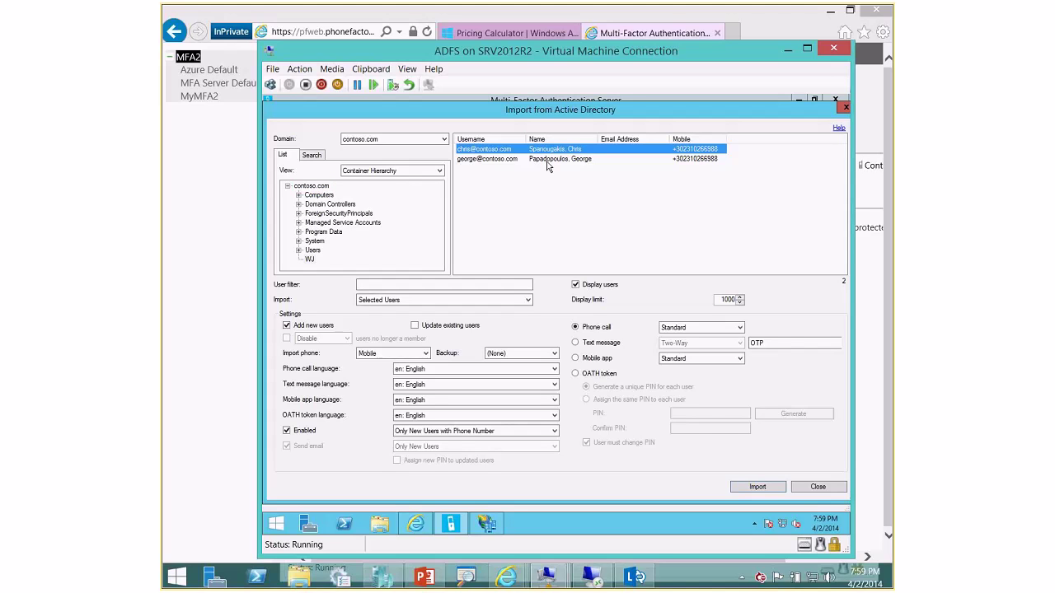
{"action": "left_click", "coordinate": [547, 161], "text": "shift"}
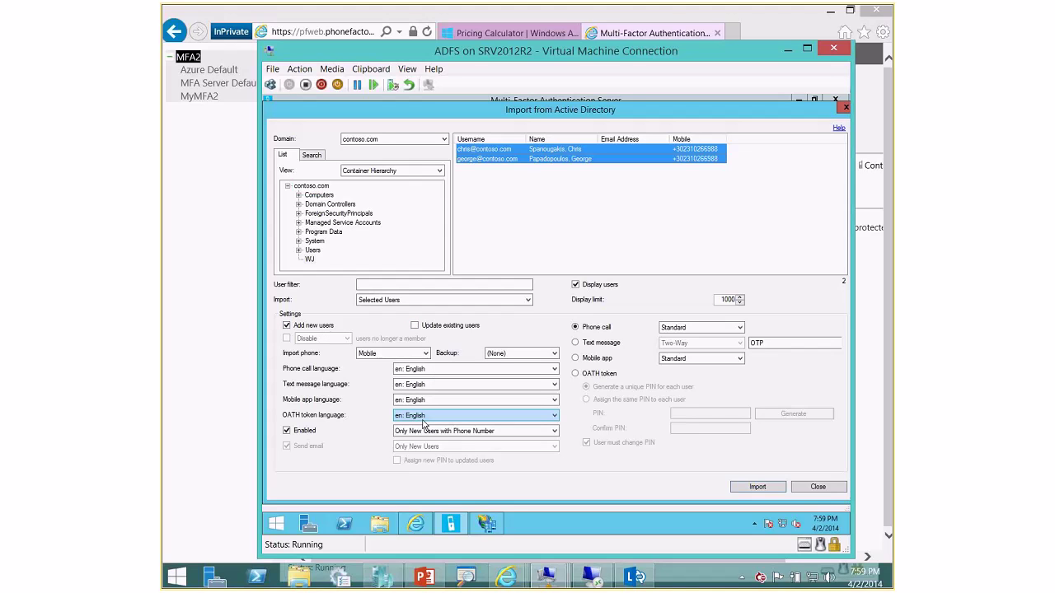
{"action": "left_click", "coordinate": [808, 488]}
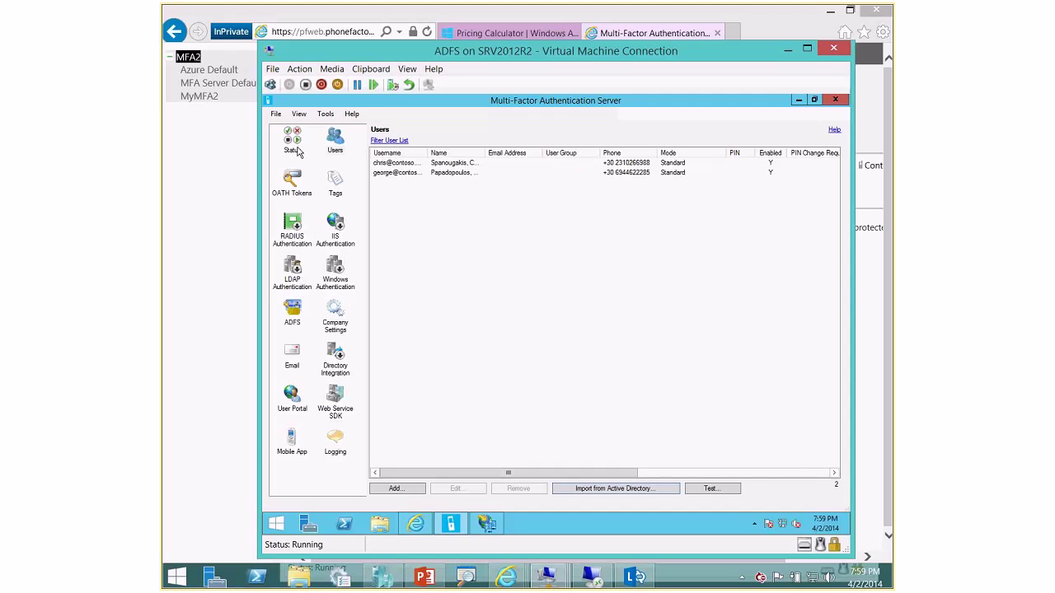
From the Users list, open the second user in Edit User, showing Standard phone call.
{"action": "left_click", "coordinate": [293, 315]}
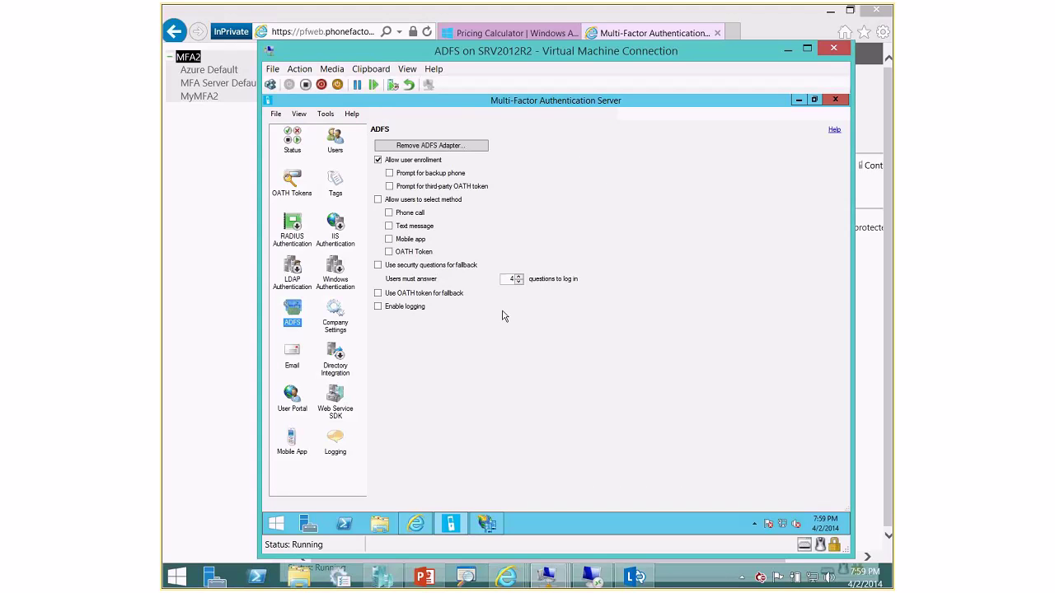
{"action": "left_click", "coordinate": [333, 141]}
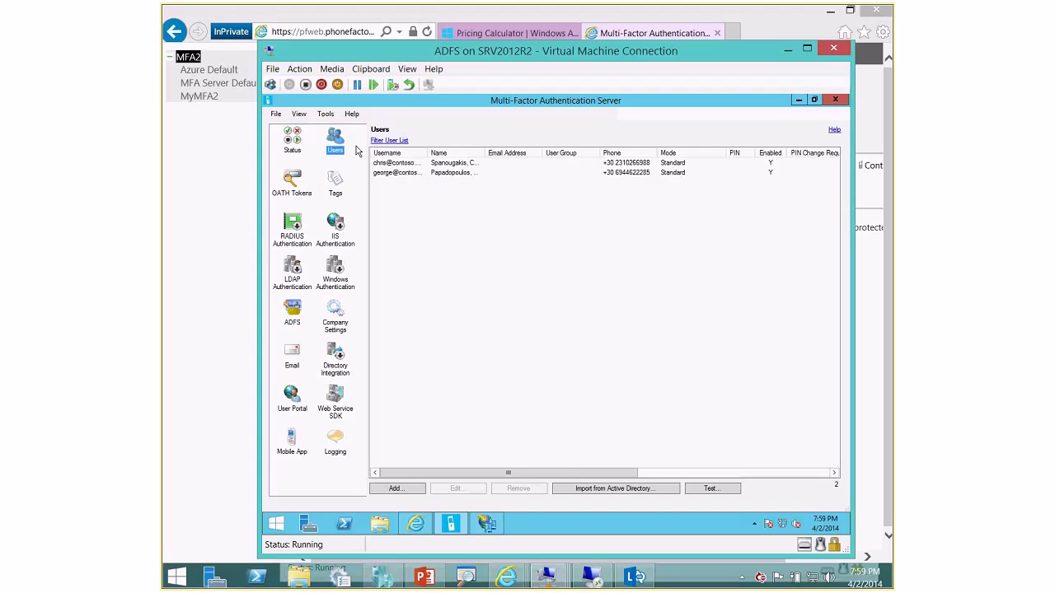
{"action": "left_click", "coordinate": [442, 165]}
{"action": "left_click", "coordinate": [442, 174]}
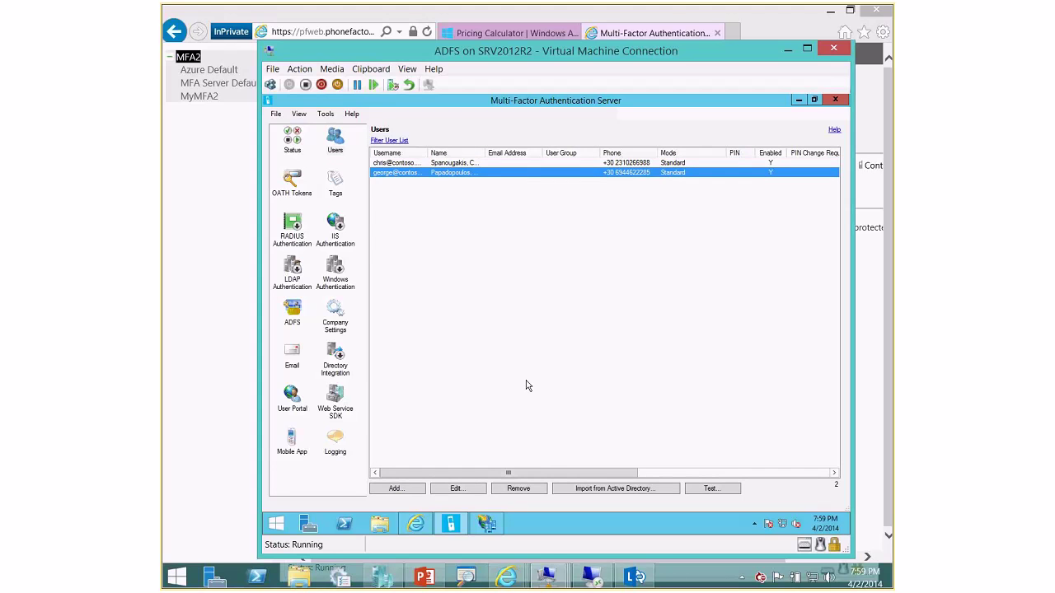
{"action": "double_click", "coordinate": [426, 173]}
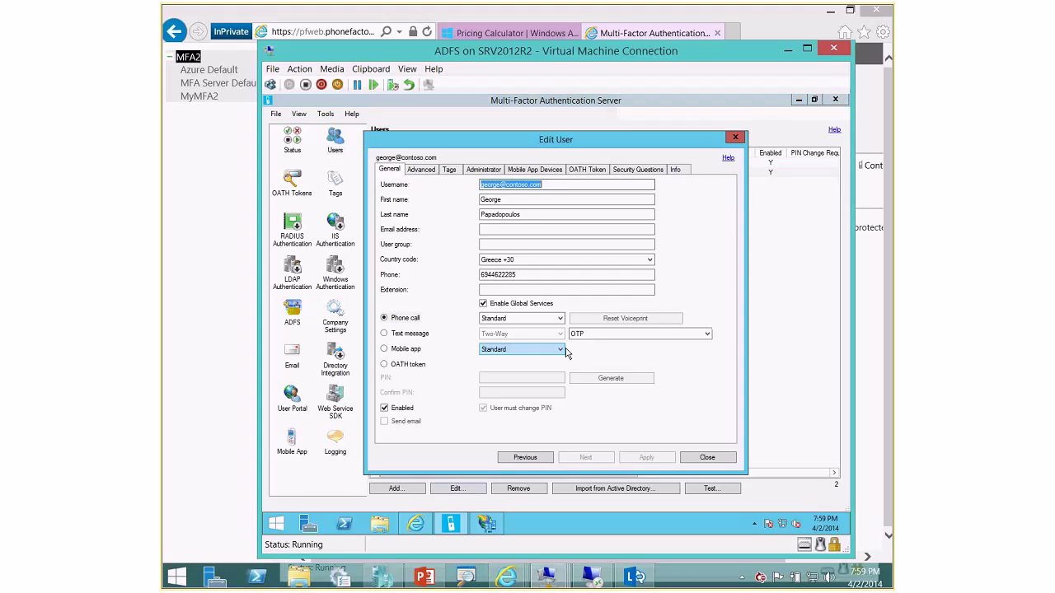
Show the user's Advanced tab settings, then switch back to the Azure MFA portal page.
{"action": "left_click", "coordinate": [421, 169]}
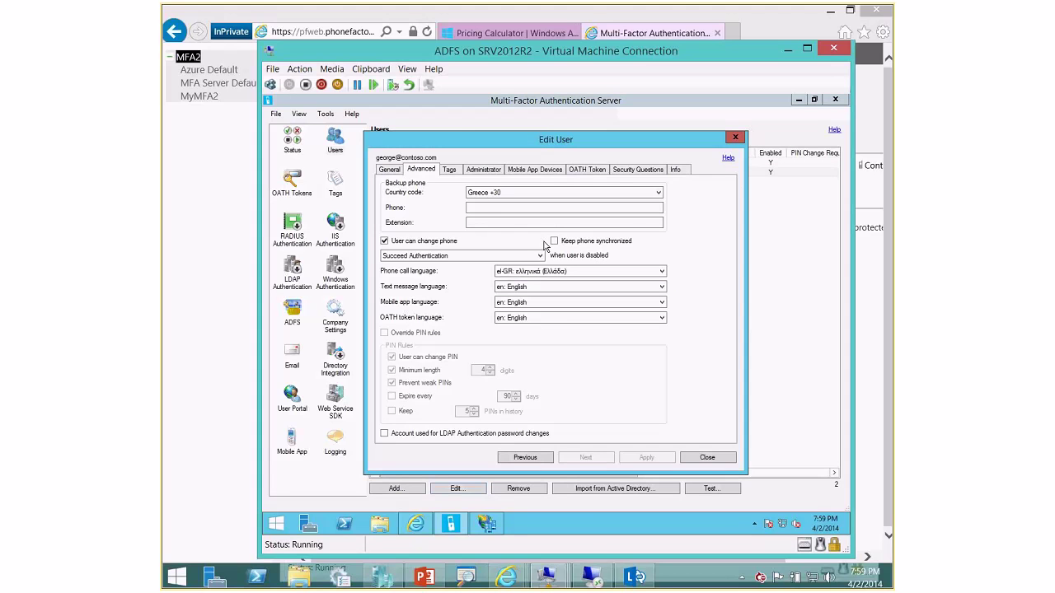
{"action": "mouse_move", "coordinate": [505, 576]}
{"action": "left_click", "coordinate": [665, 494]}
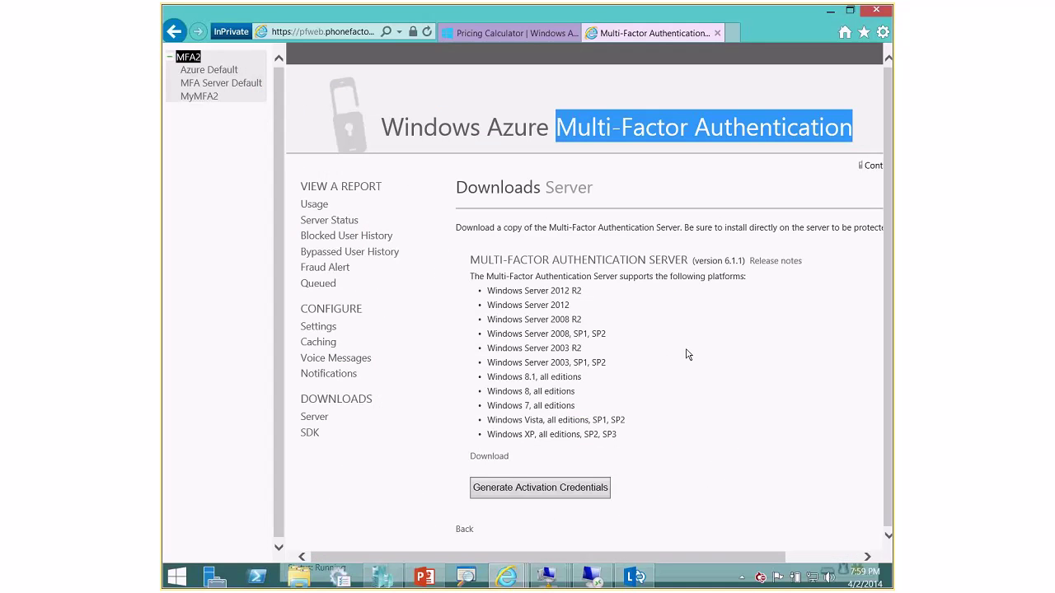
Run a User Summary usage report, view MyMFA2's queued reports, then minimize the browser.
{"action": "left_click", "coordinate": [318, 205]}
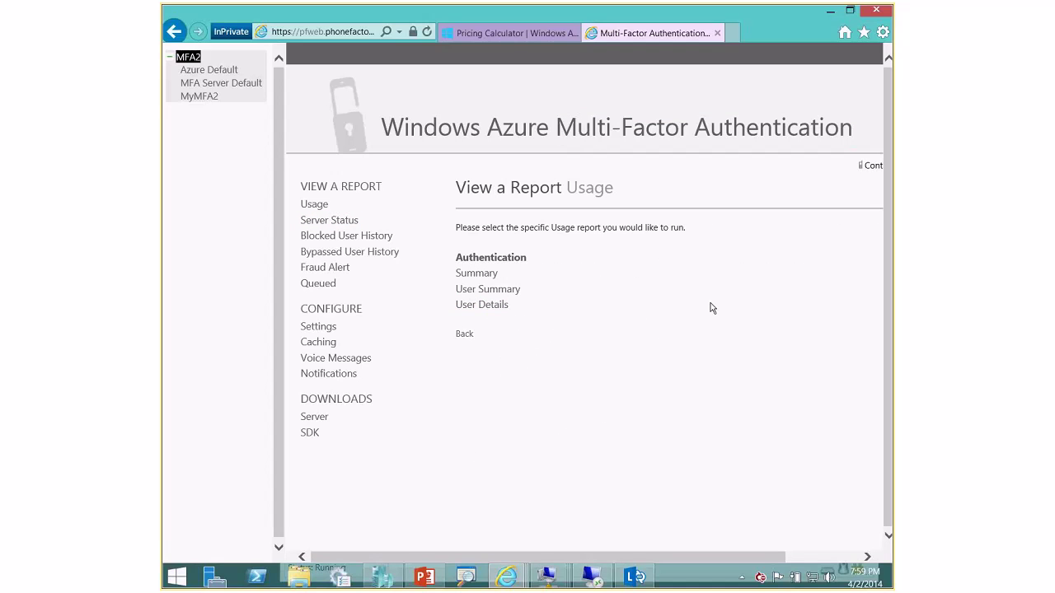
{"action": "scroll", "coordinate": [782, 348], "scroll_direction": "down", "scroll_amount": 1}
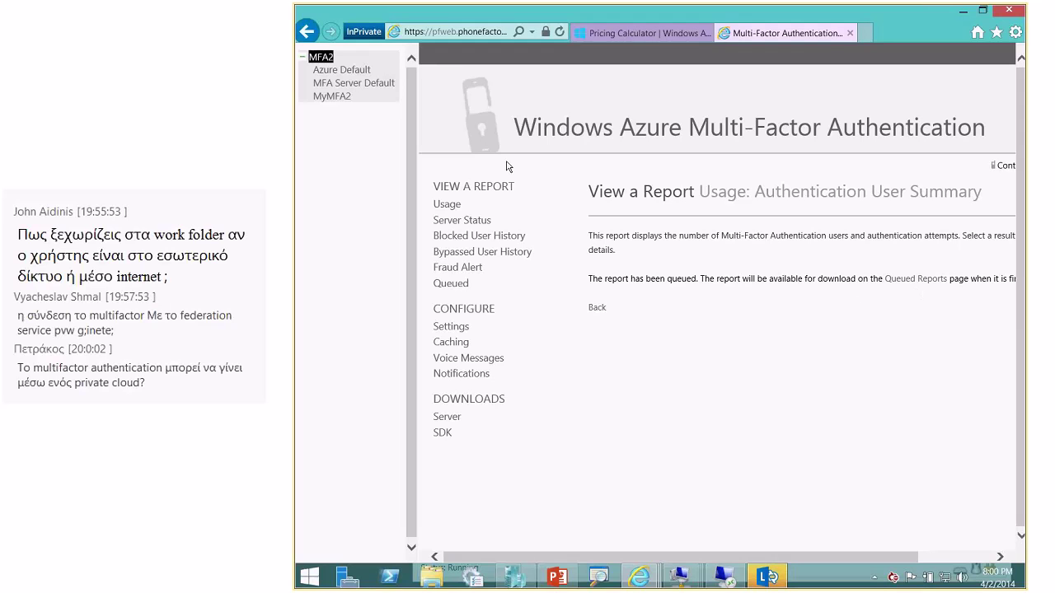
{"action": "left_click", "coordinate": [334, 96]}
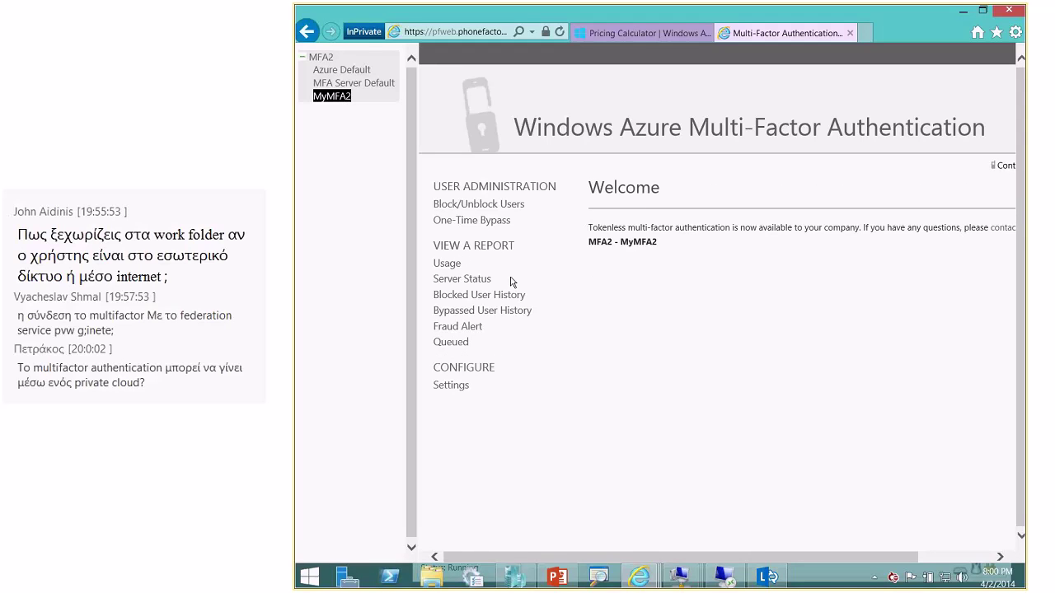
{"action": "left_click", "coordinate": [452, 341]}
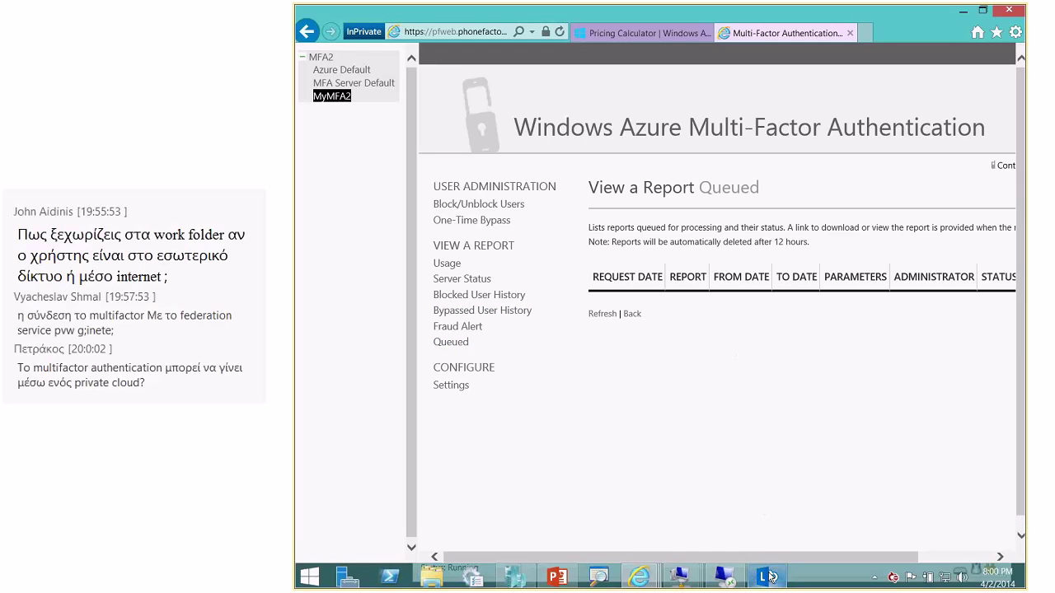
{"action": "left_click", "coordinate": [963, 11]}
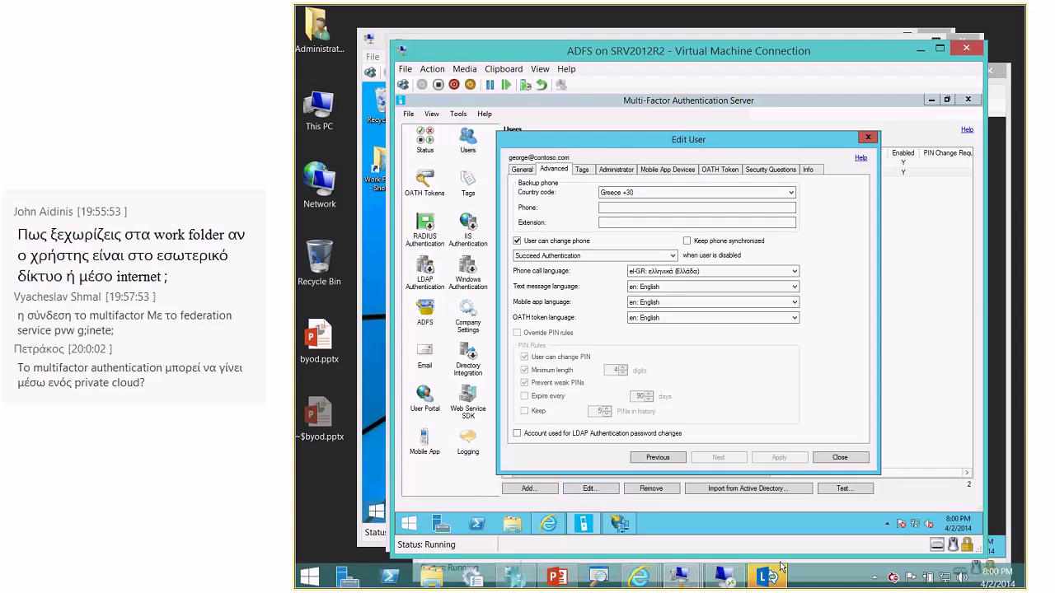
Bring the Lync meeting forward and scroll its chat to read the Work Folders and MFA questions.
{"action": "left_click", "coordinate": [775, 575]}
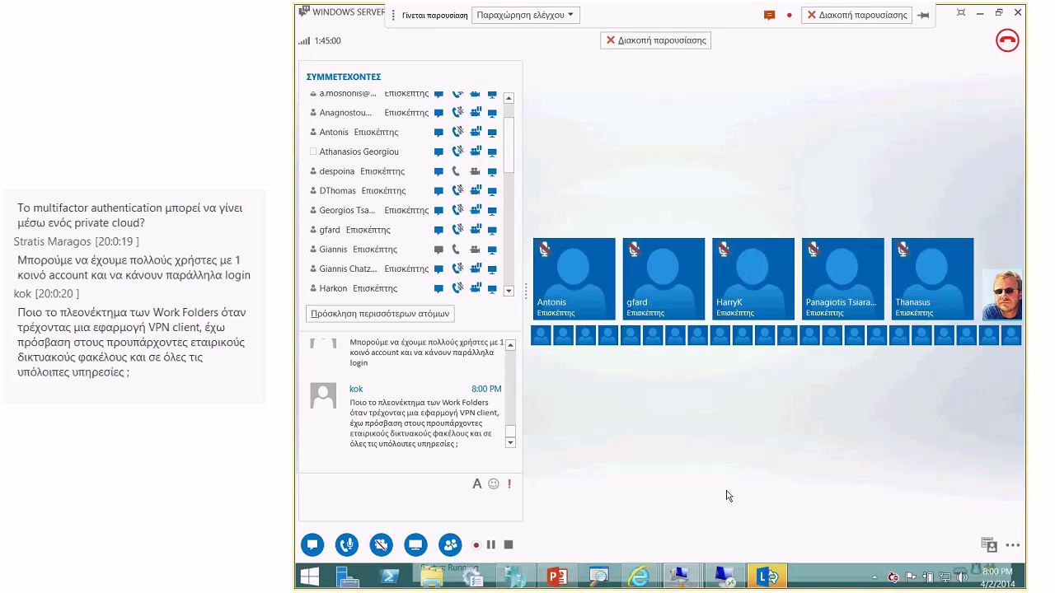
{"action": "left_click", "coordinate": [510, 346]}
{"action": "left_click", "coordinate": [510, 347]}
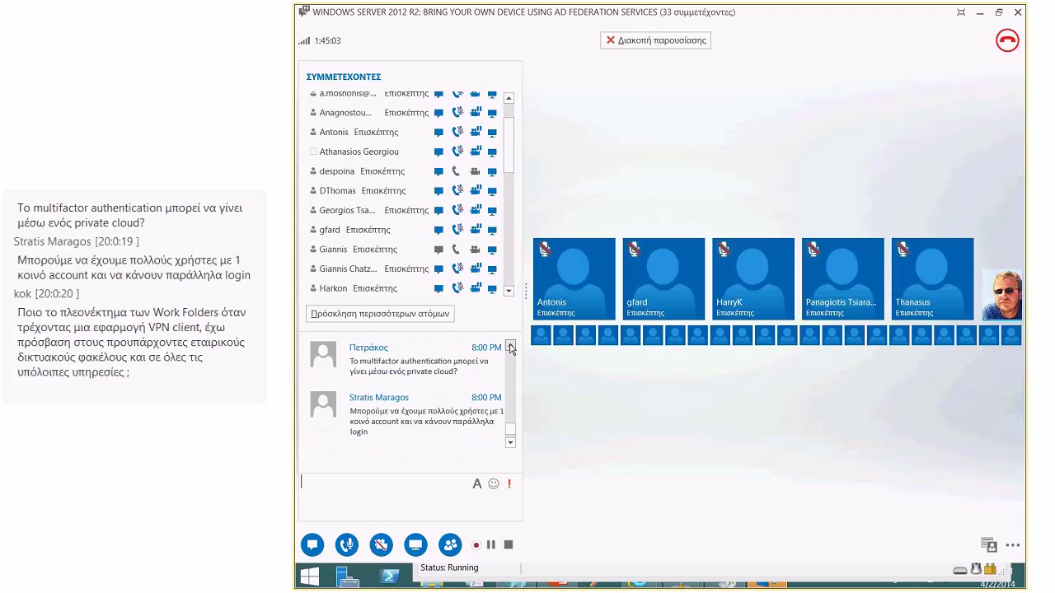
{"action": "left_click", "coordinate": [510, 347]}
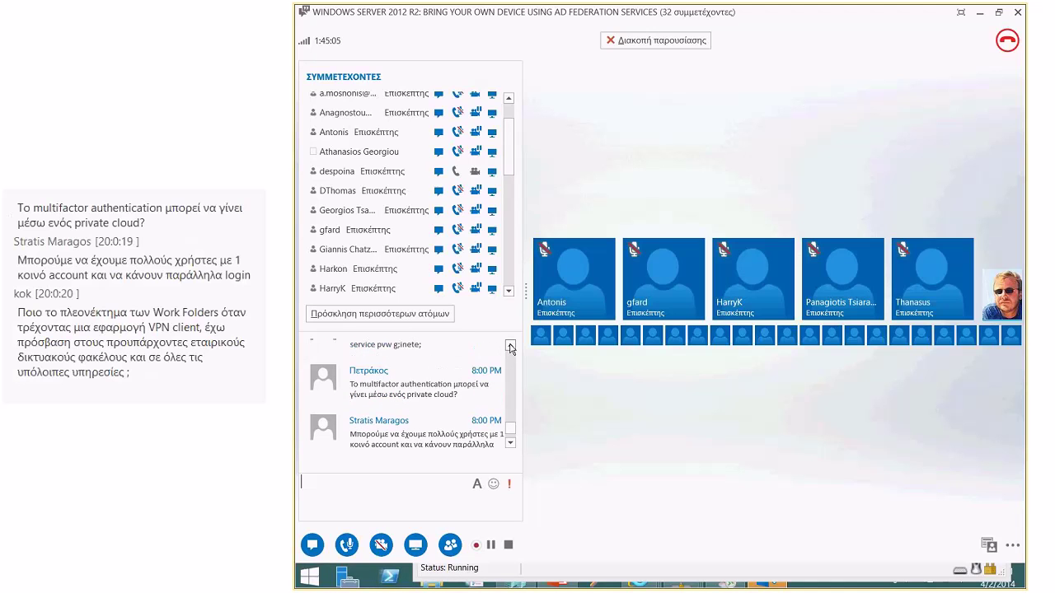
{"action": "left_click", "coordinate": [510, 443]}
{"action": "left_click", "coordinate": [510, 444]}
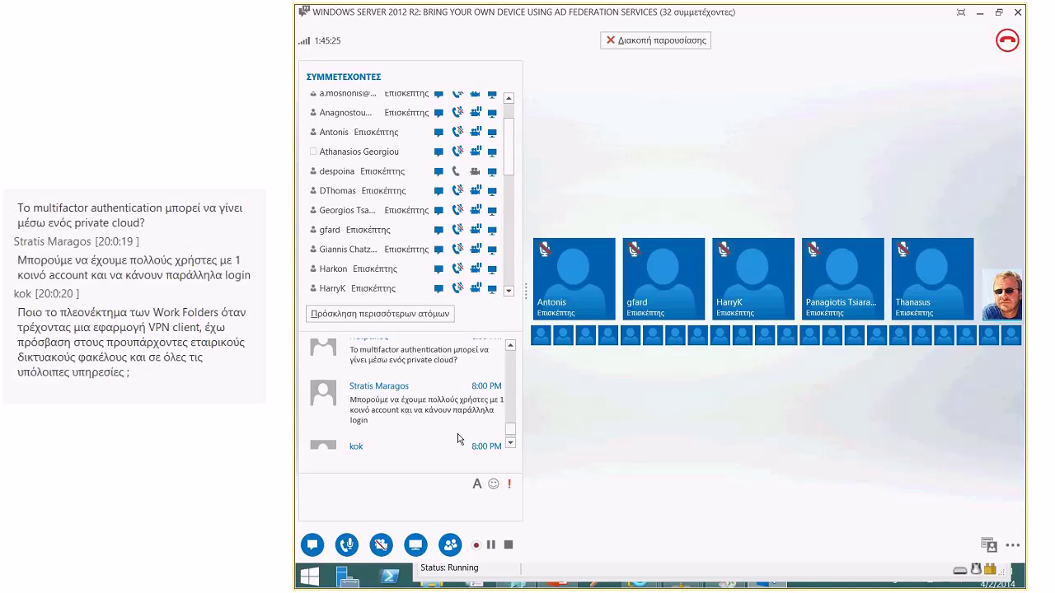
{"action": "left_click", "coordinate": [510, 443]}
{"action": "left_click", "coordinate": [510, 443]}
{"action": "left_click", "coordinate": [510, 443]}
{"action": "left_click", "coordinate": [510, 444]}
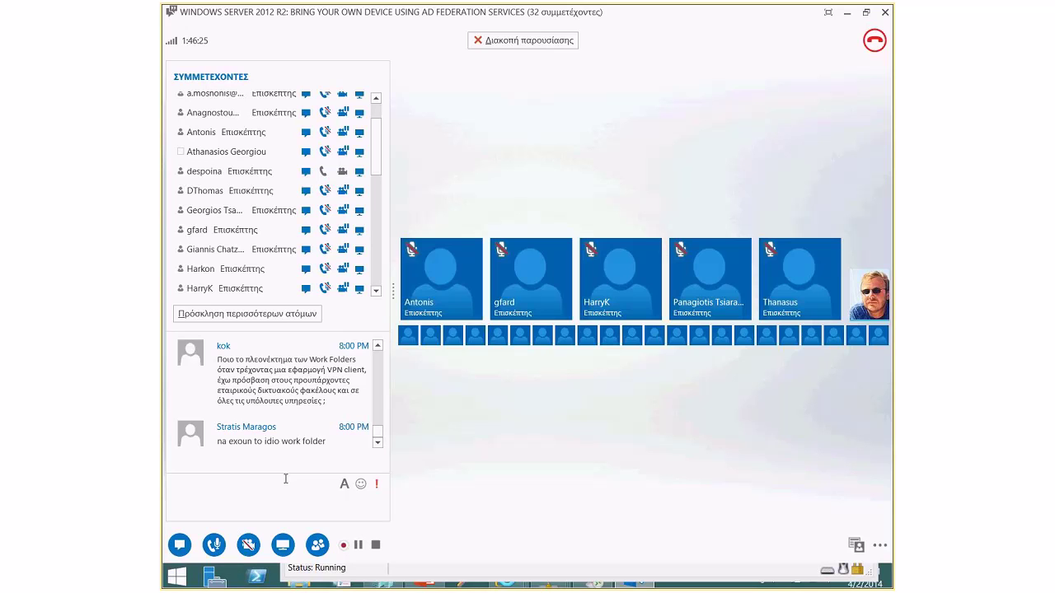
Scroll the chat back to the Work Folders-versus-VPN question, then minimize the Lync meeting.
{"action": "left_click", "coordinate": [376, 347]}
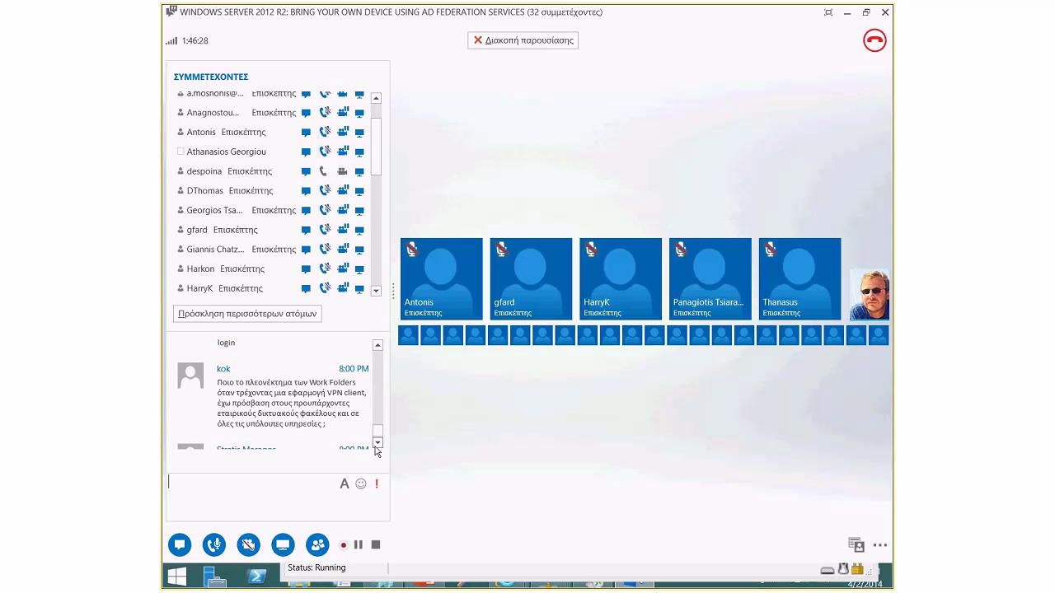
{"action": "scroll", "coordinate": [312, 398], "scroll_direction": "down", "scroll_amount": 1}
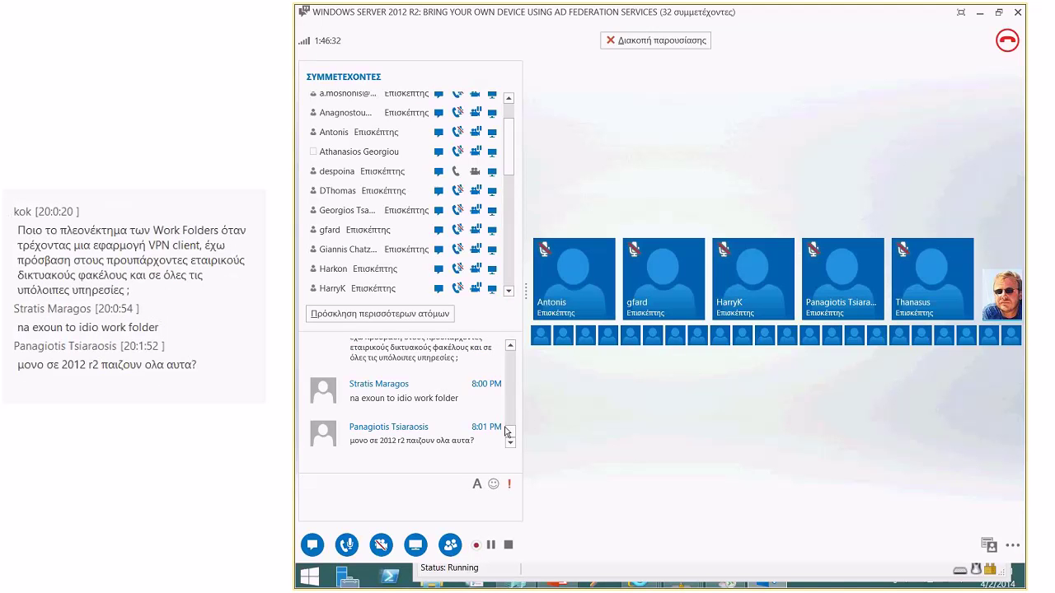
{"action": "left_click", "coordinate": [447, 489]}
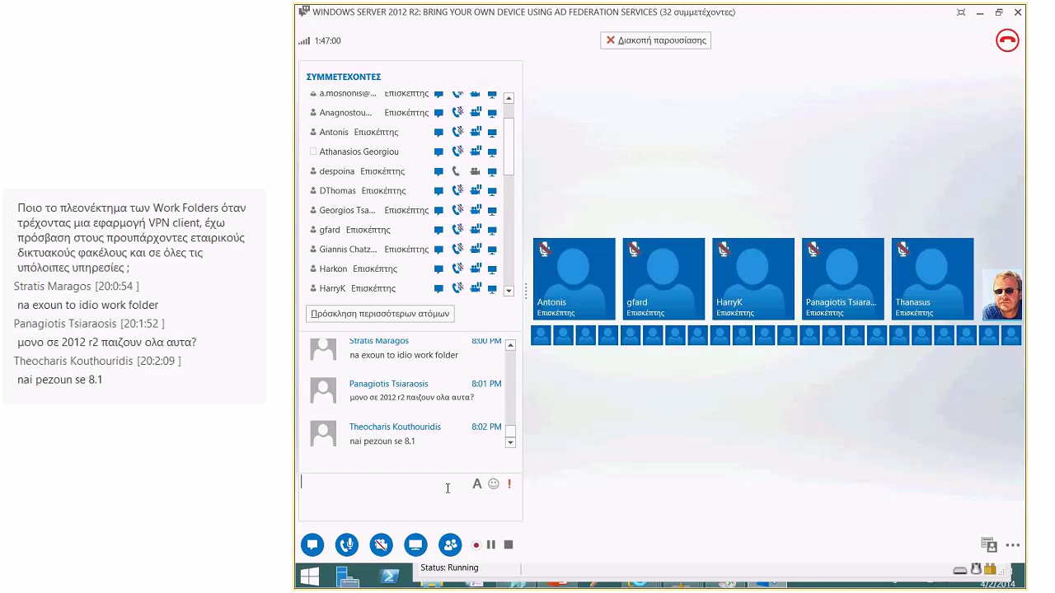
{"action": "left_click", "coordinate": [511, 346]}
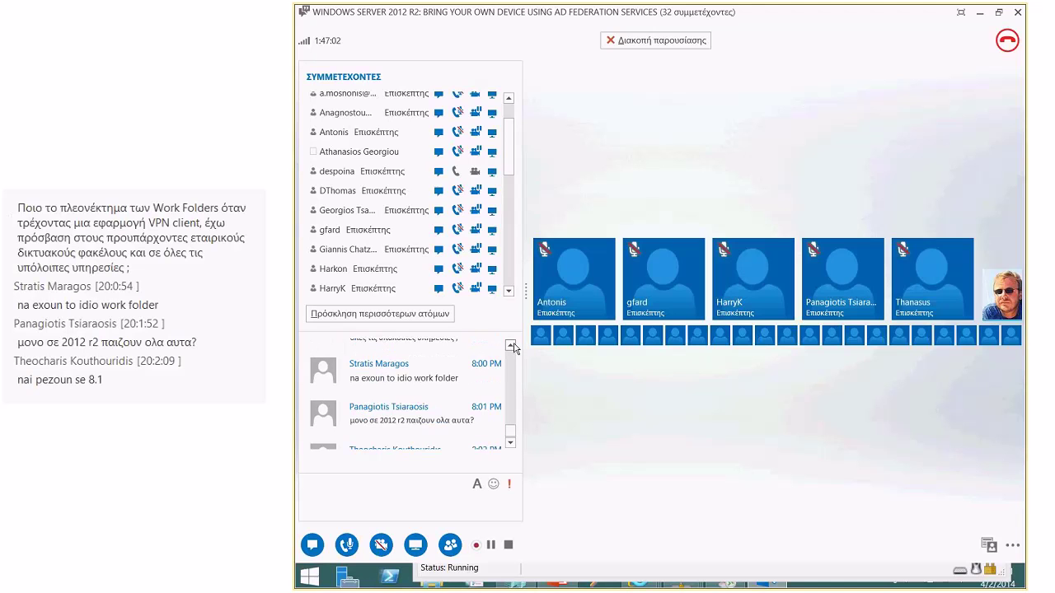
{"action": "left_click", "coordinate": [512, 346]}
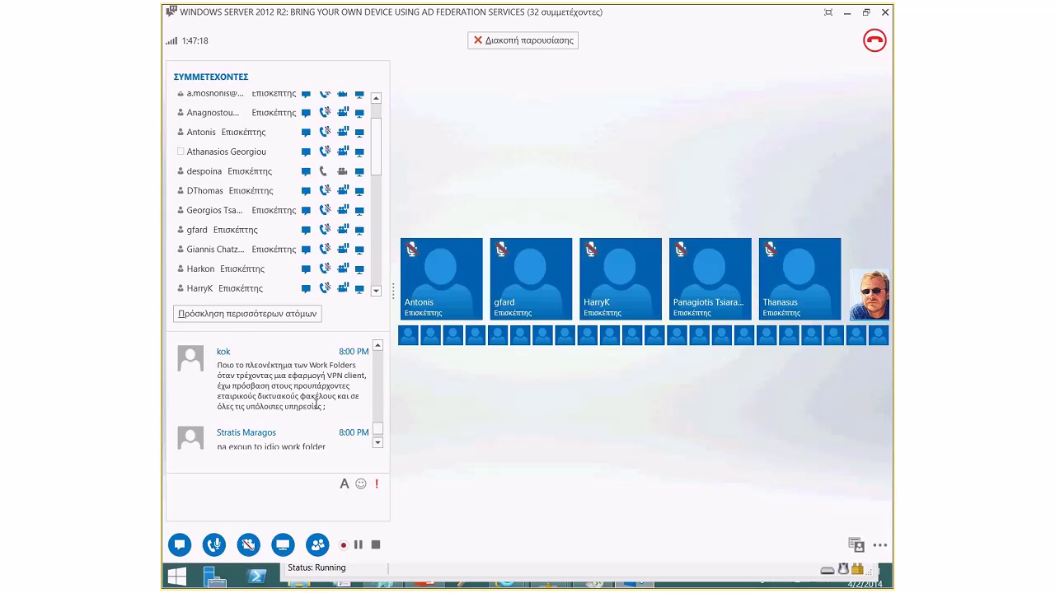
{"action": "left_click", "coordinate": [847, 13]}
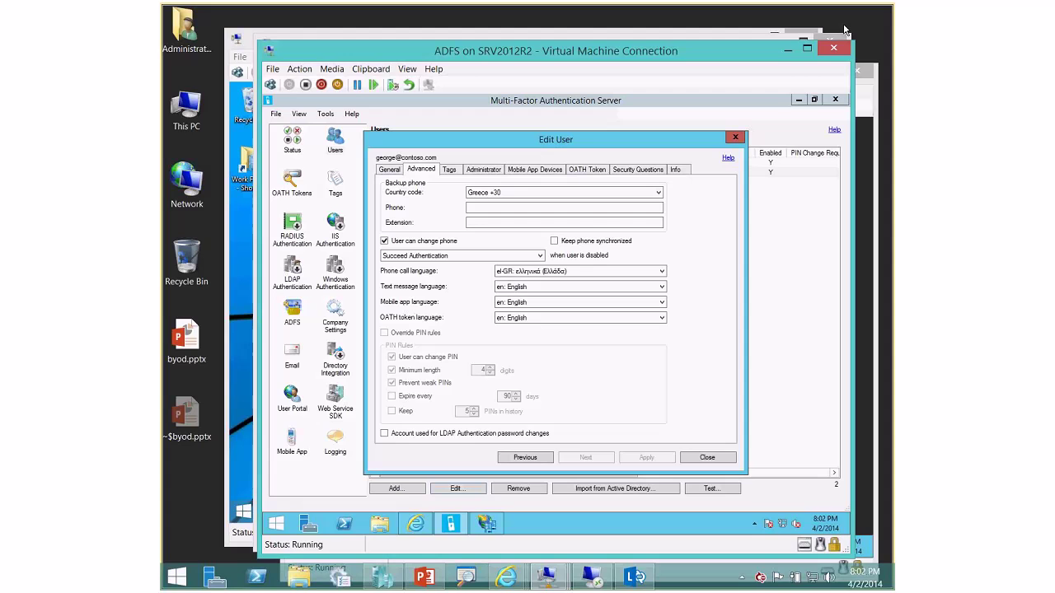
Set up Work Folders on the Win81WJ VM with the work email, default location and accepted security policies.
{"action": "mouse_move", "coordinate": [559, 579]}
{"action": "left_click", "coordinate": [764, 482]}
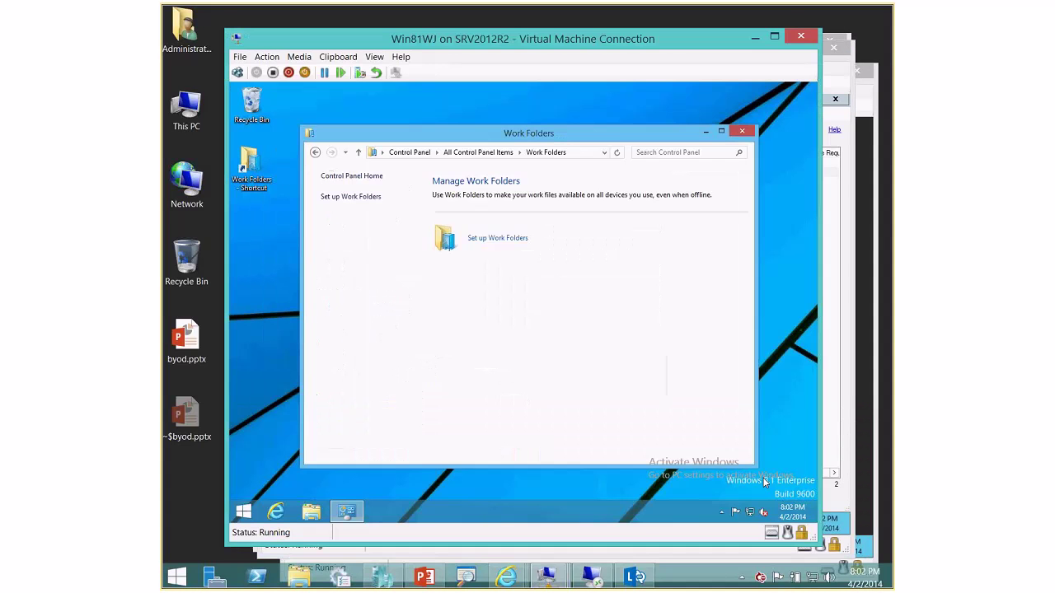
{"action": "left_click", "coordinate": [518, 247]}
{"action": "type", "text": "chris@contoso.com"}
{"action": "left_click", "coordinate": [626, 453]}
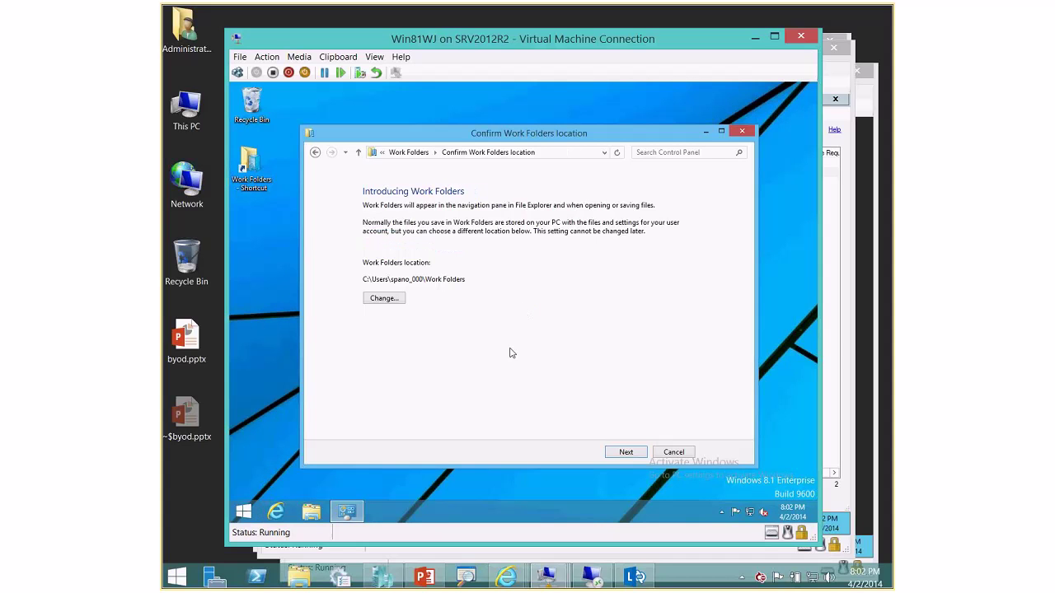
{"action": "left_click", "coordinate": [623, 451]}
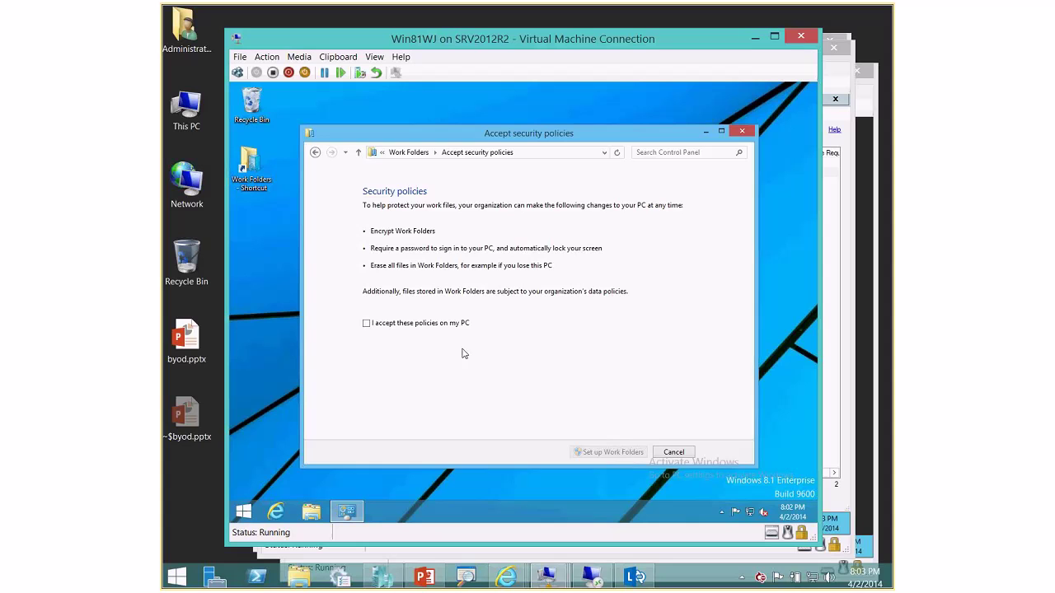
{"action": "left_click", "coordinate": [367, 323]}
{"action": "left_click", "coordinate": [631, 452]}
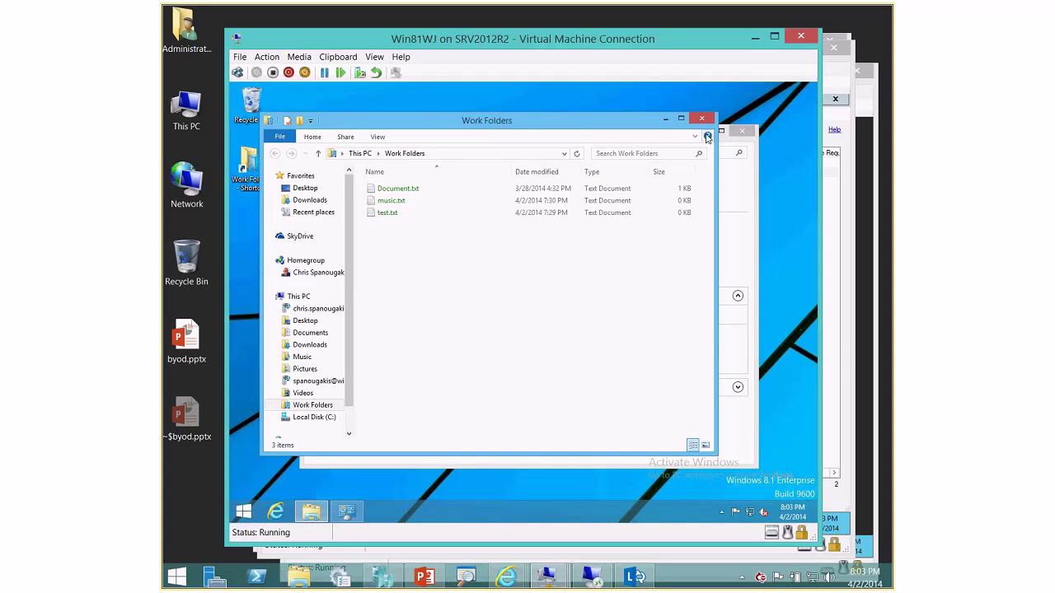
{"action": "left_click", "coordinate": [710, 123]}
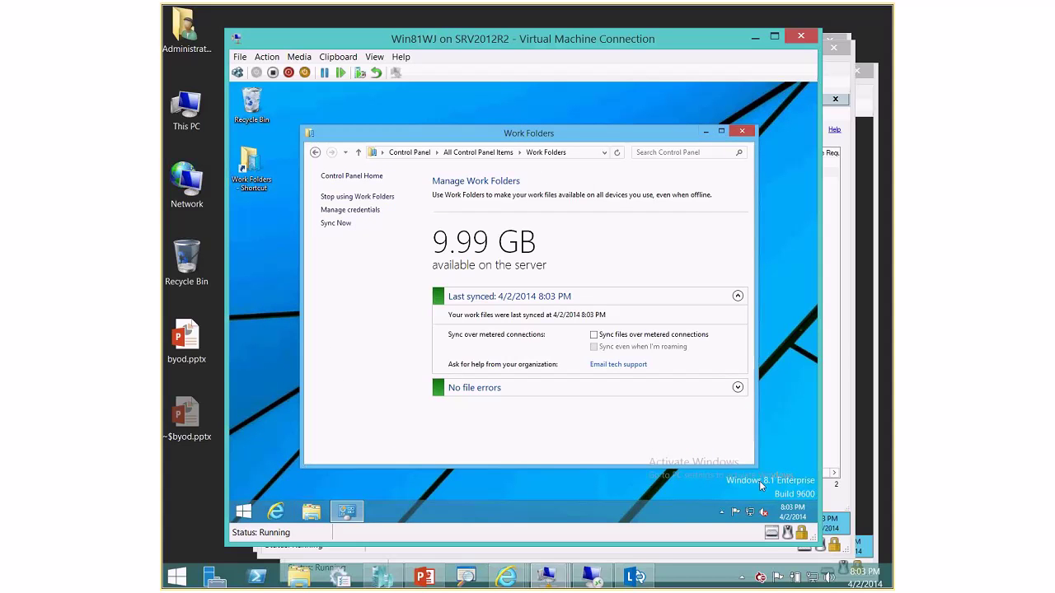
Set the VM's network adapter to Not connected, then view Work Folders listing Document.txt, music.txt and test.txt.
{"action": "left_click", "coordinate": [266, 57]}
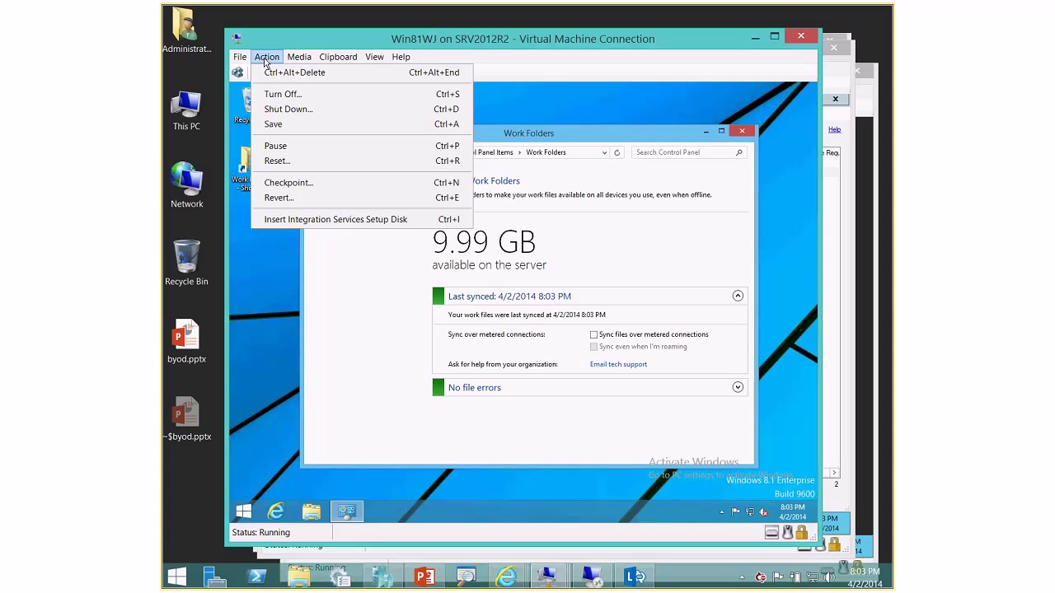
{"action": "left_click", "coordinate": [271, 72]}
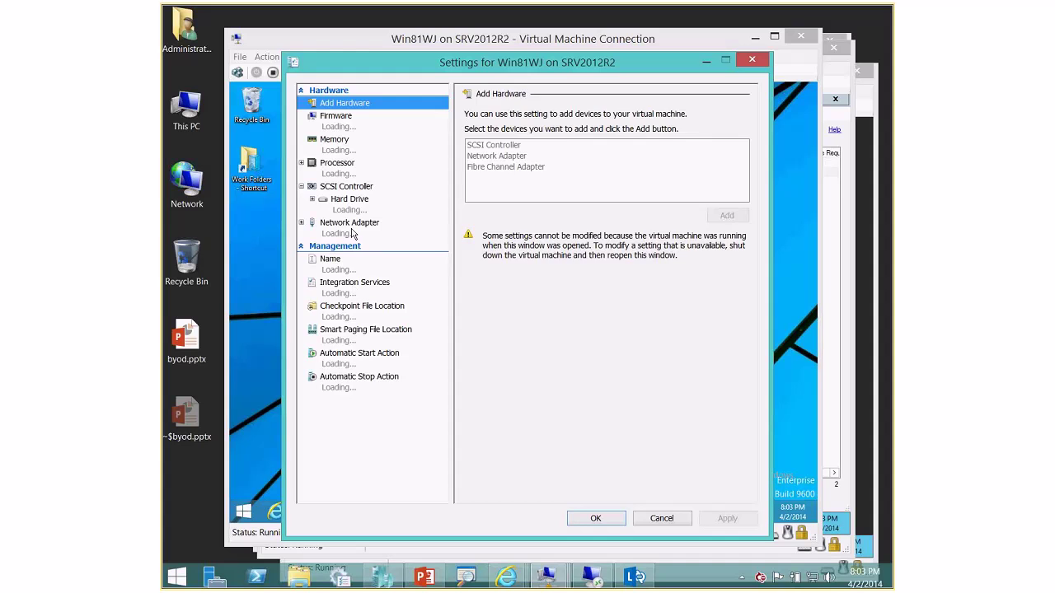
{"action": "left_click", "coordinate": [352, 233]}
{"action": "left_click", "coordinate": [498, 153]}
{"action": "left_click", "coordinate": [498, 169]}
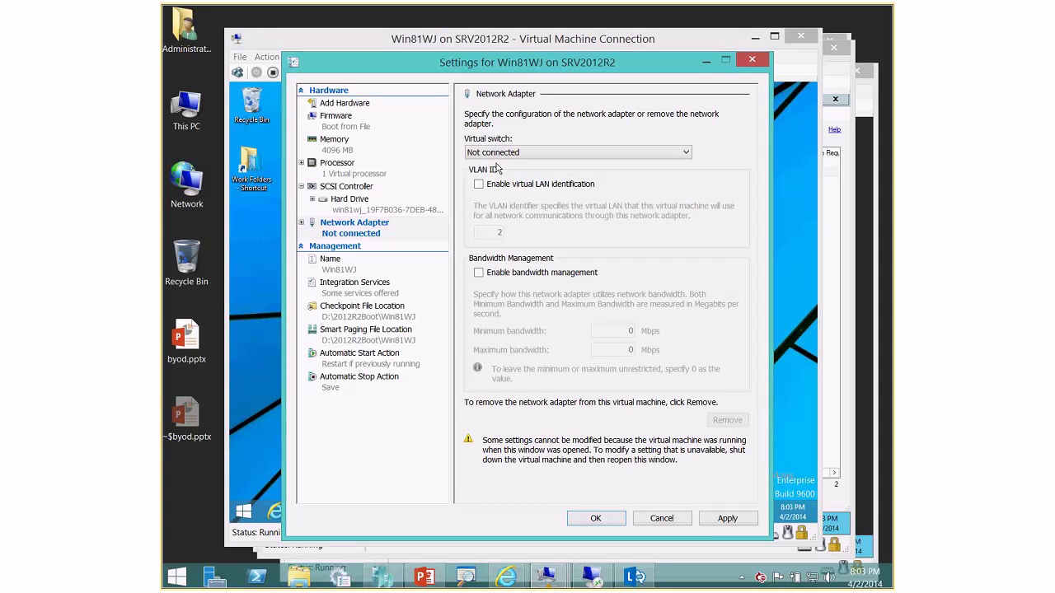
{"action": "key", "text": "Return"}
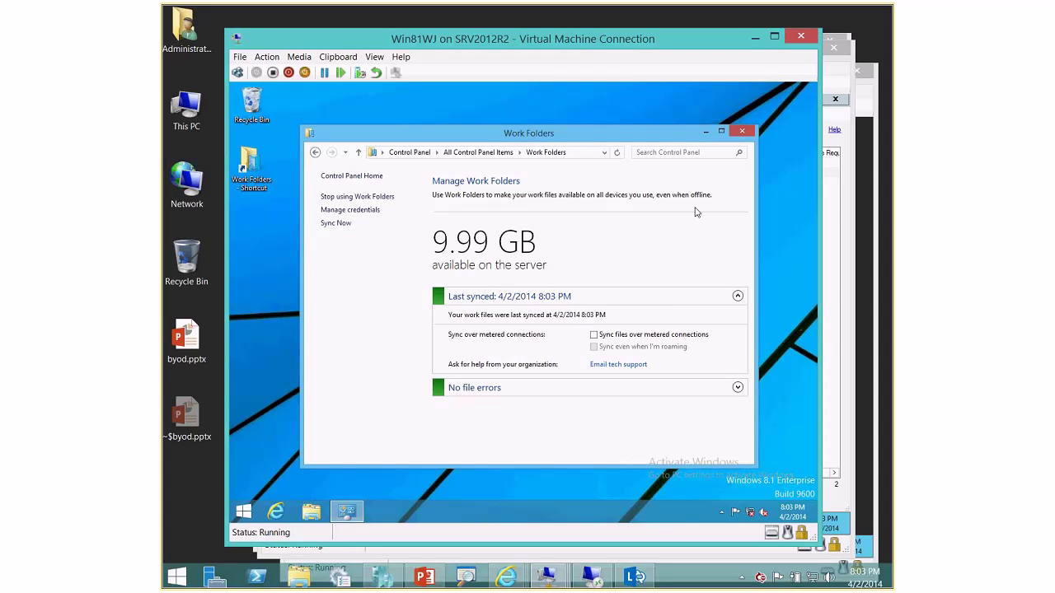
{"action": "left_click", "coordinate": [321, 511]}
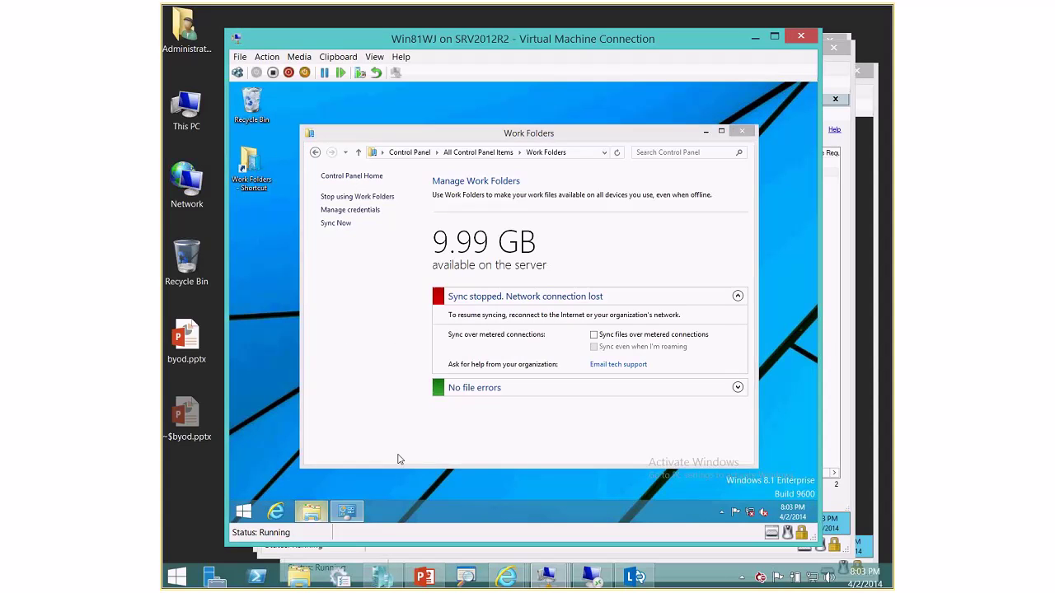
{"action": "double_click", "coordinate": [606, 289]}
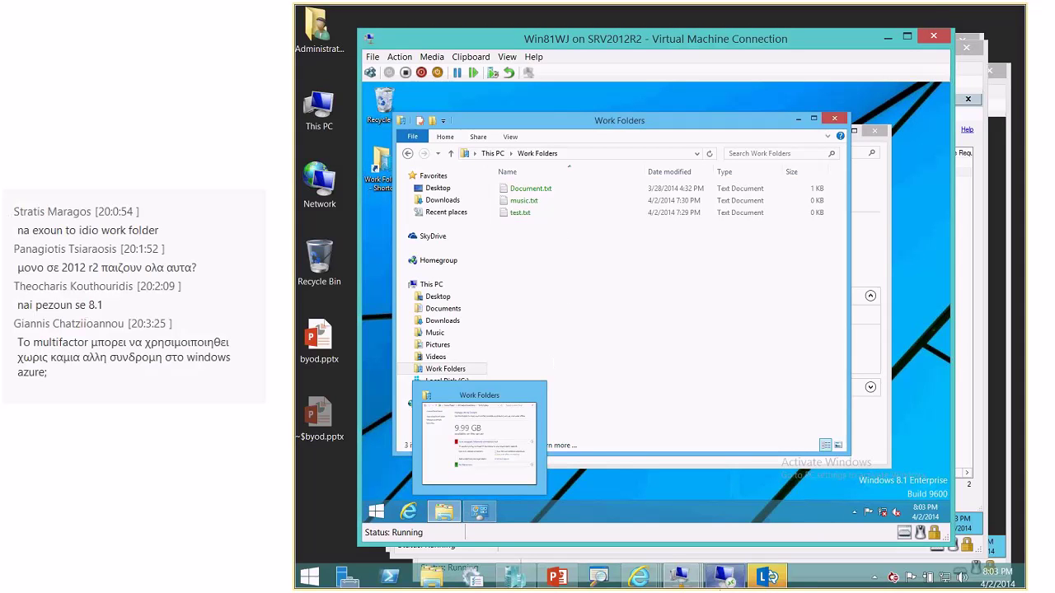
Scroll the Lync meeting chat to the newest question about multifactor without a Windows Azure subscription.
{"action": "left_click", "coordinate": [779, 581]}
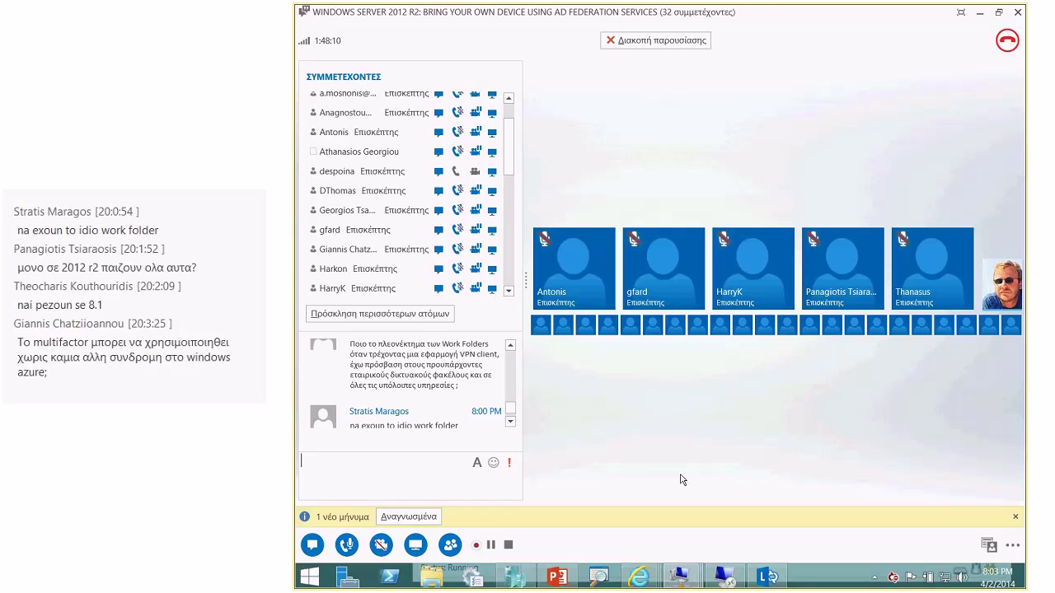
{"action": "left_click", "coordinate": [511, 421]}
{"action": "left_click", "coordinate": [510, 422]}
{"action": "left_click", "coordinate": [510, 421]}
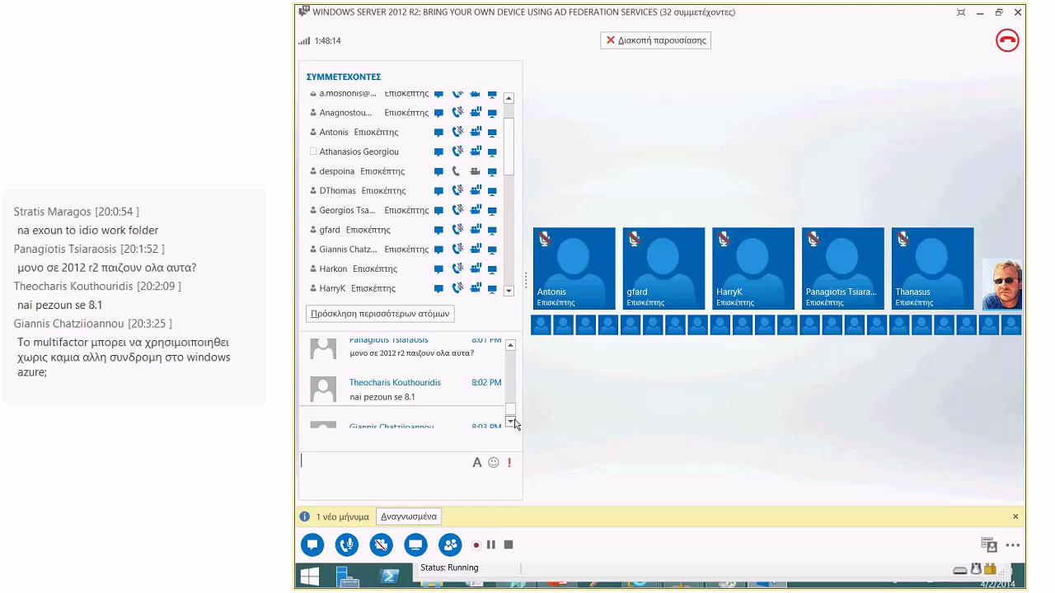
{"action": "left_click", "coordinate": [511, 444]}
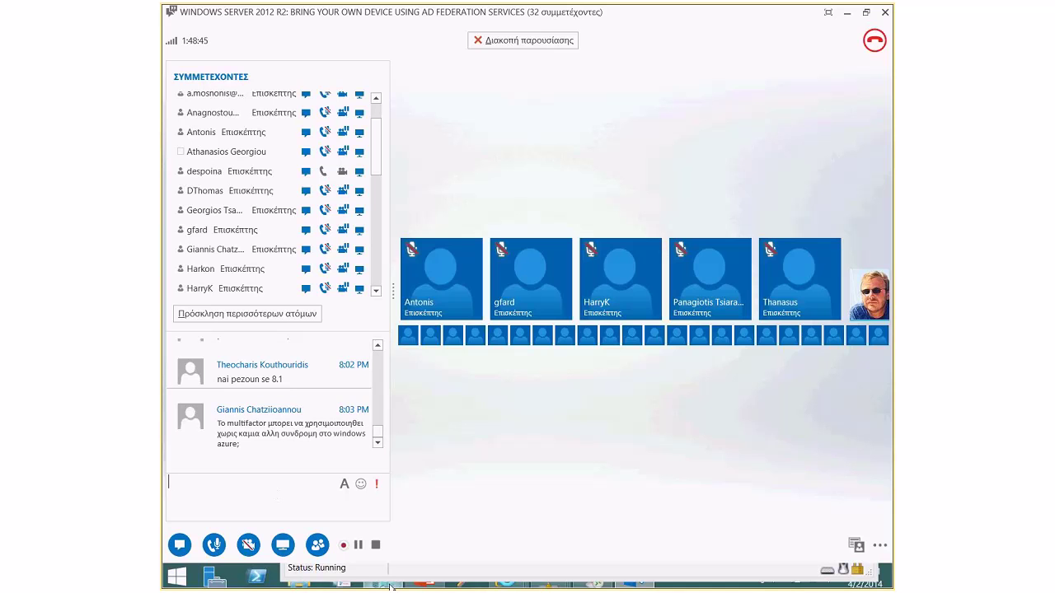
{"action": "mouse_move", "coordinate": [507, 585]}
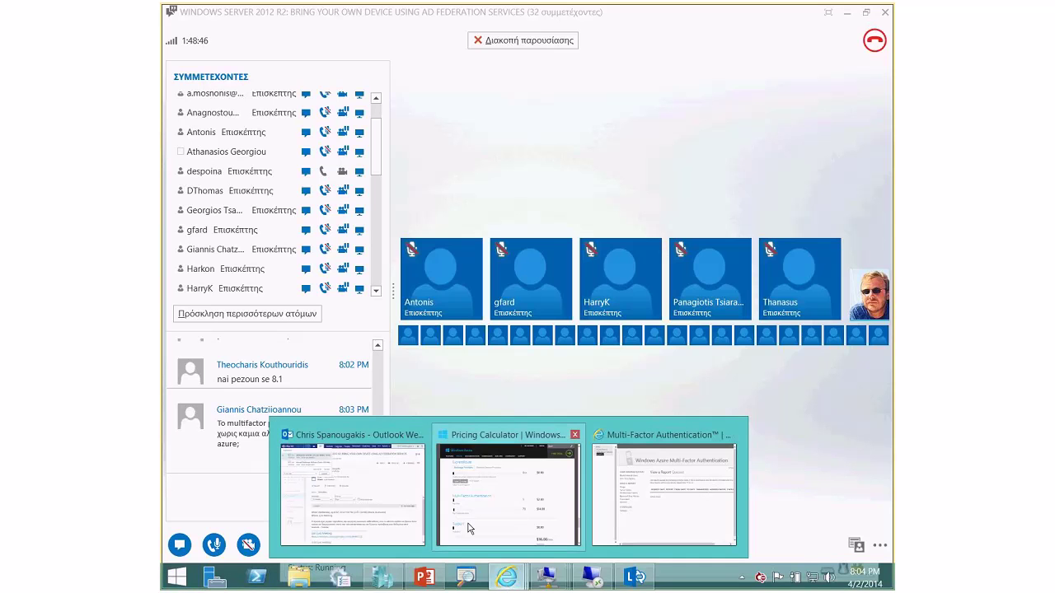
Set Multi-Factor Authentication to 37 users ($88.00 monthly) in the calculator, then stop presenting in Lync.
{"action": "left_click", "coordinate": [505, 514]}
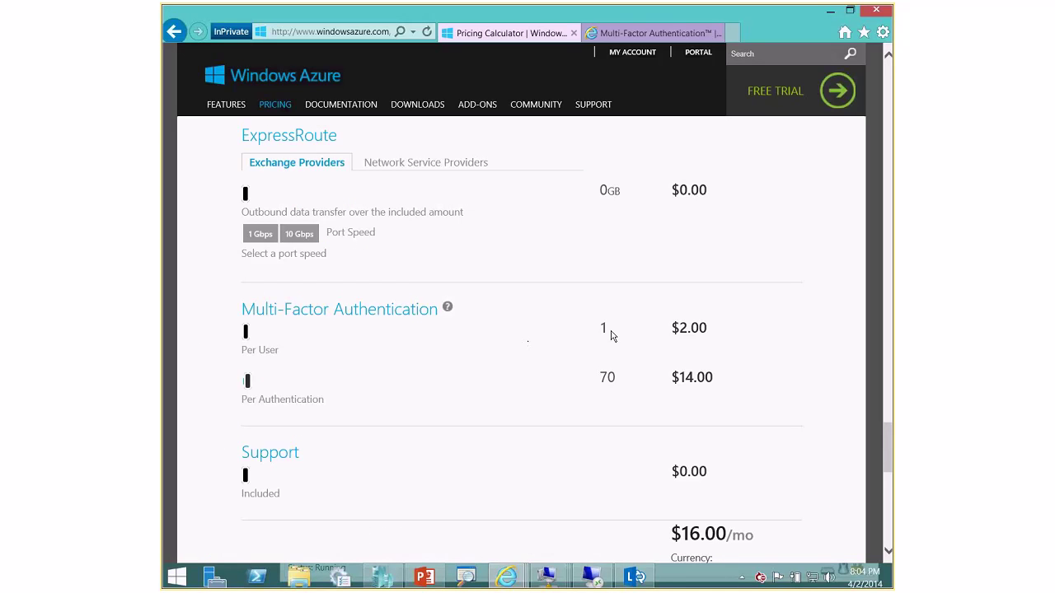
{"action": "mouse_move", "coordinate": [449, 313]}
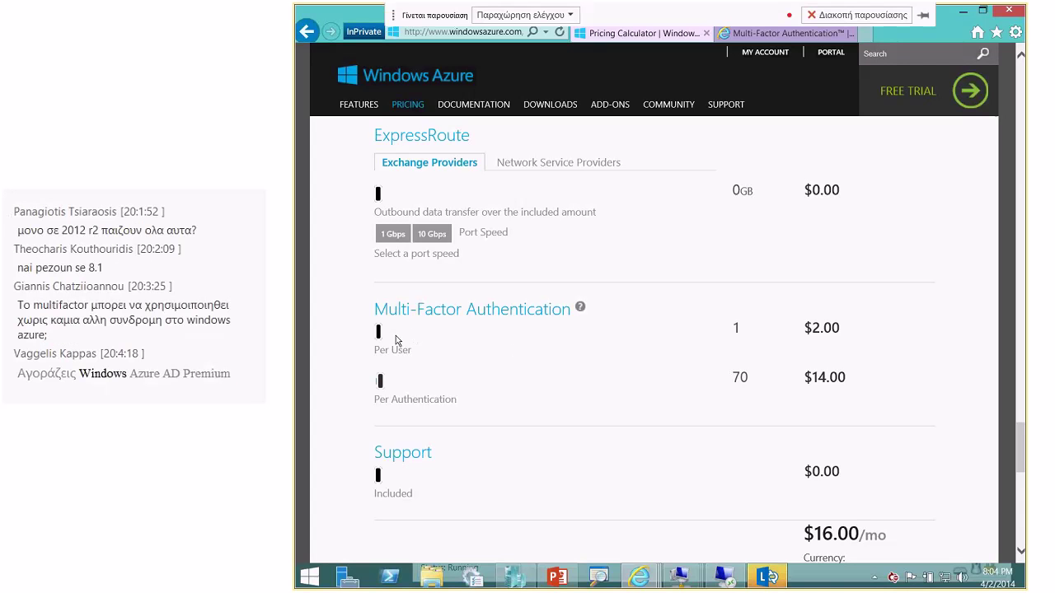
{"action": "left_click_drag", "start_coordinate": [379, 332], "coordinate": [391, 334]}
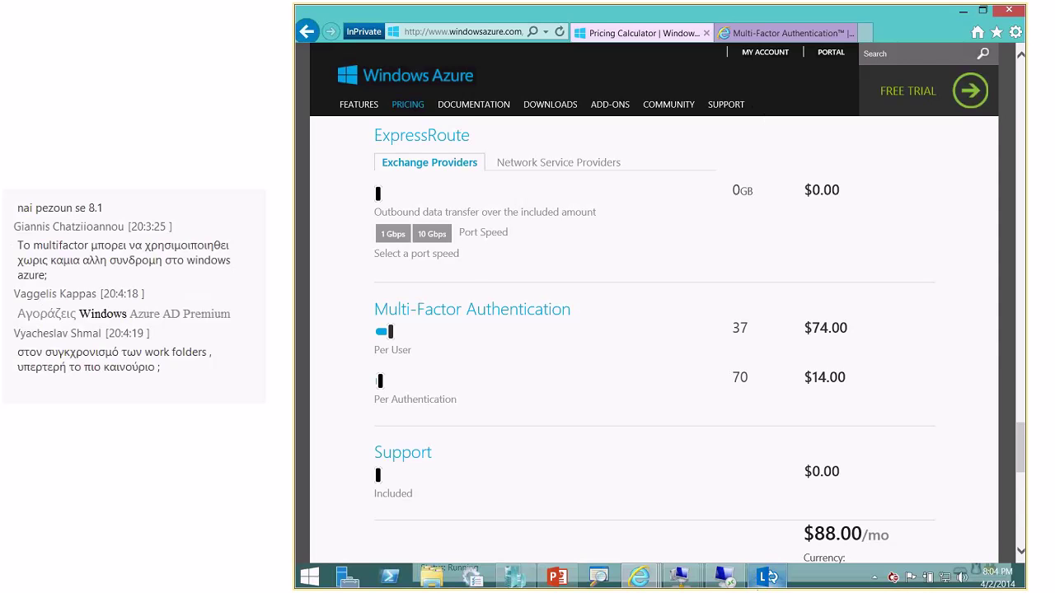
{"action": "left_click", "coordinate": [766, 579]}
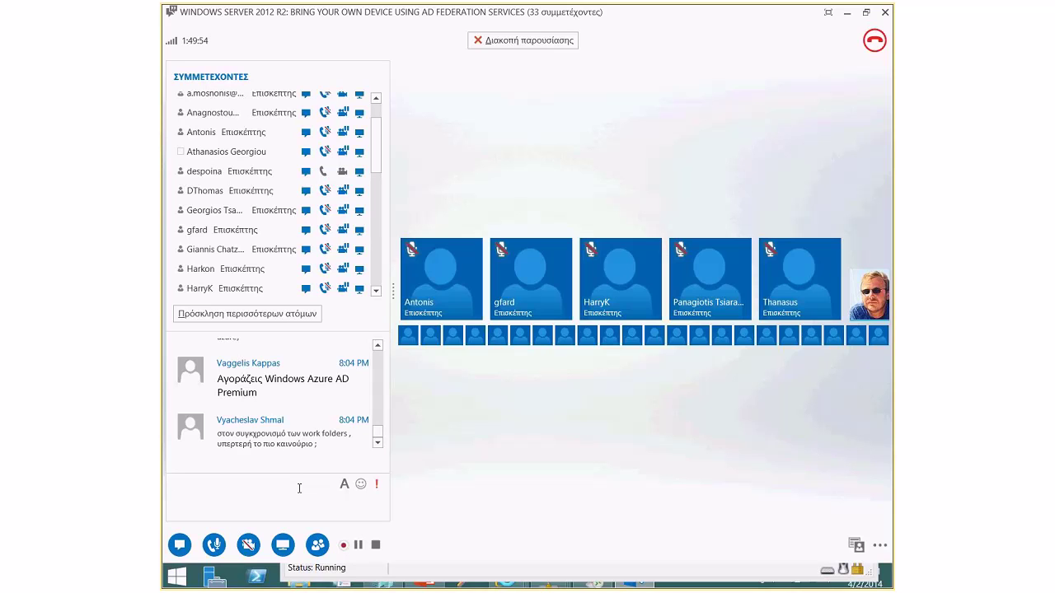
{"action": "left_click", "coordinate": [546, 41]}
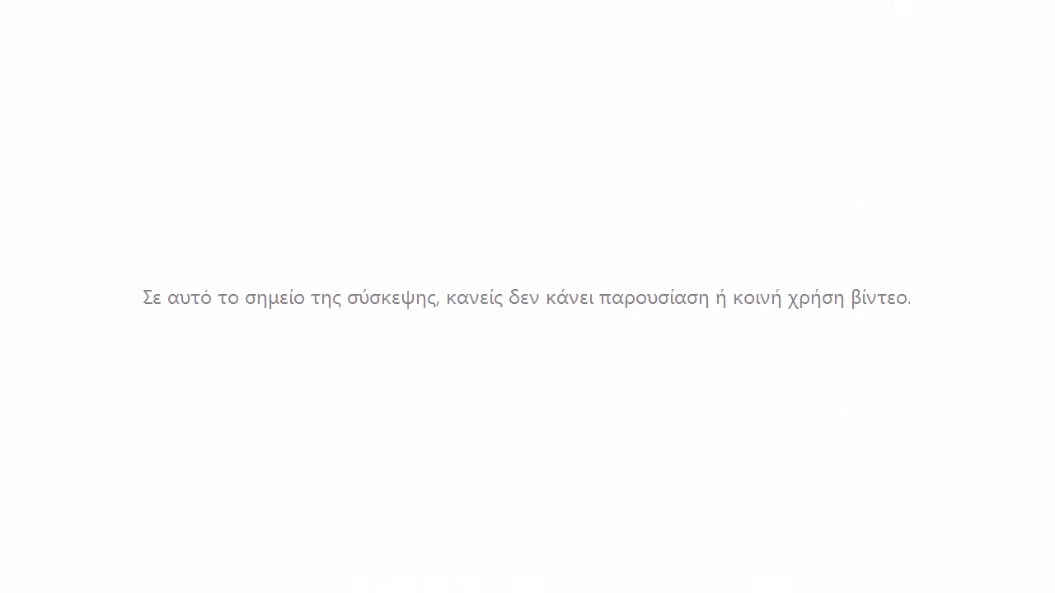